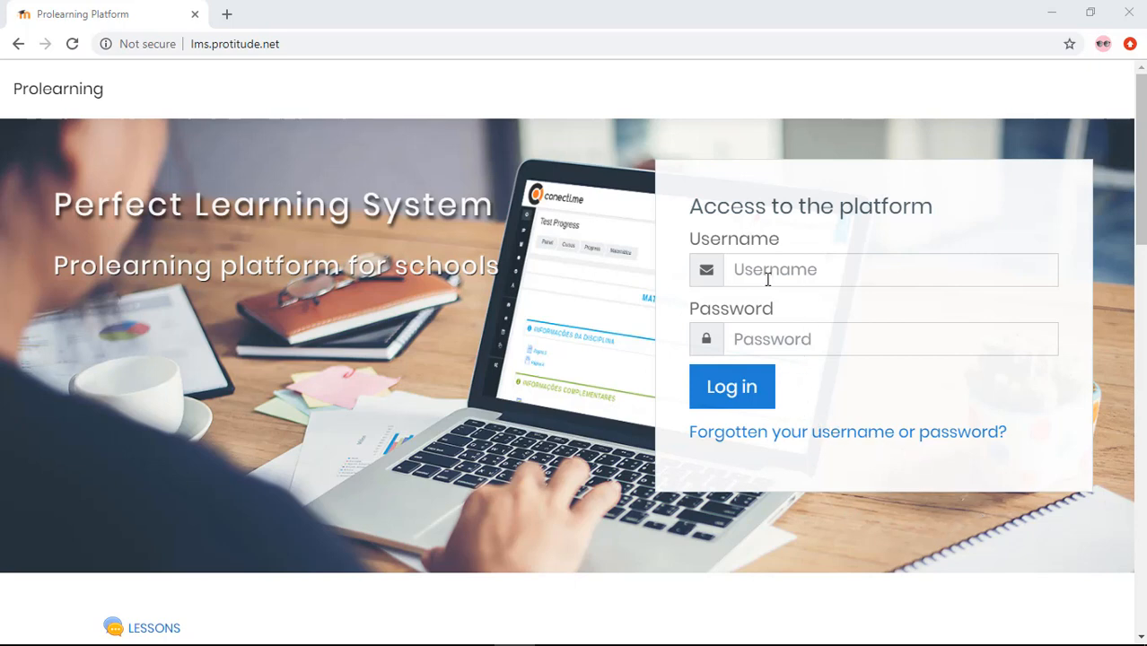
Try to log in to the platform by filling in the account's username and password
click(802, 279)
click(627, 307)
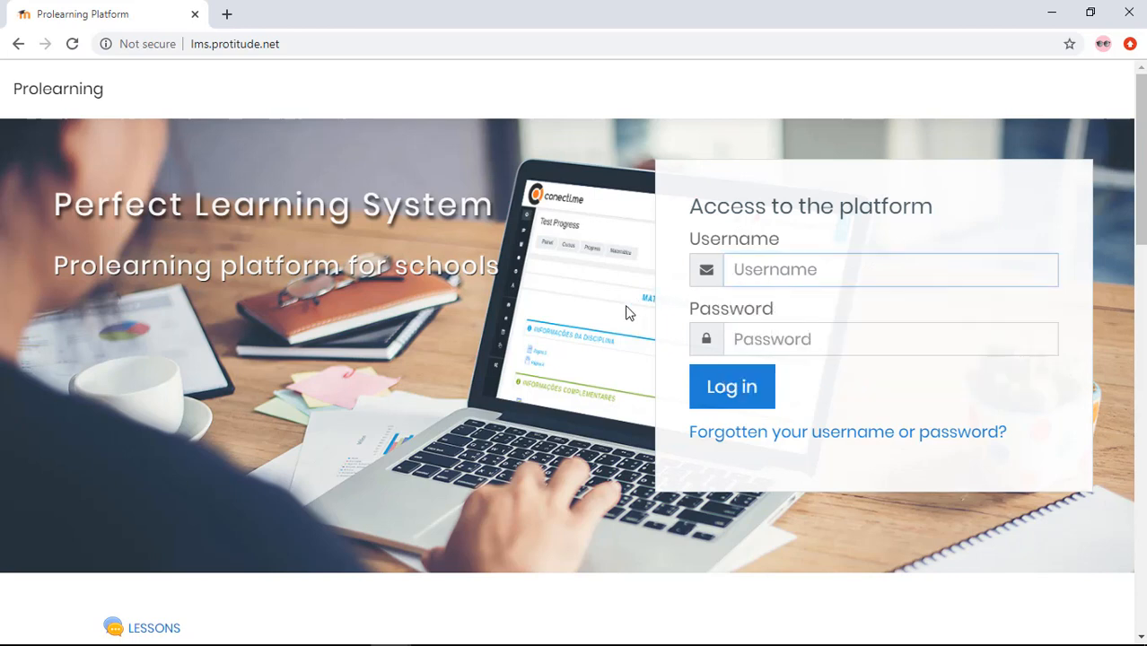
click(827, 343)
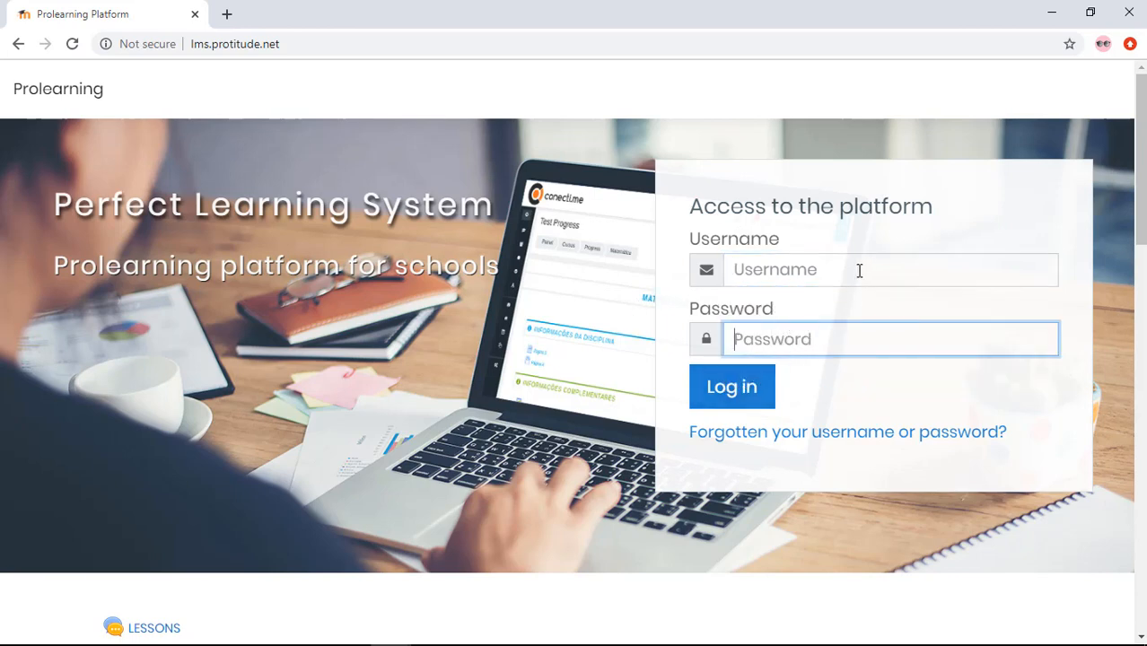
click(859, 269)
click(794, 338)
click(820, 335)
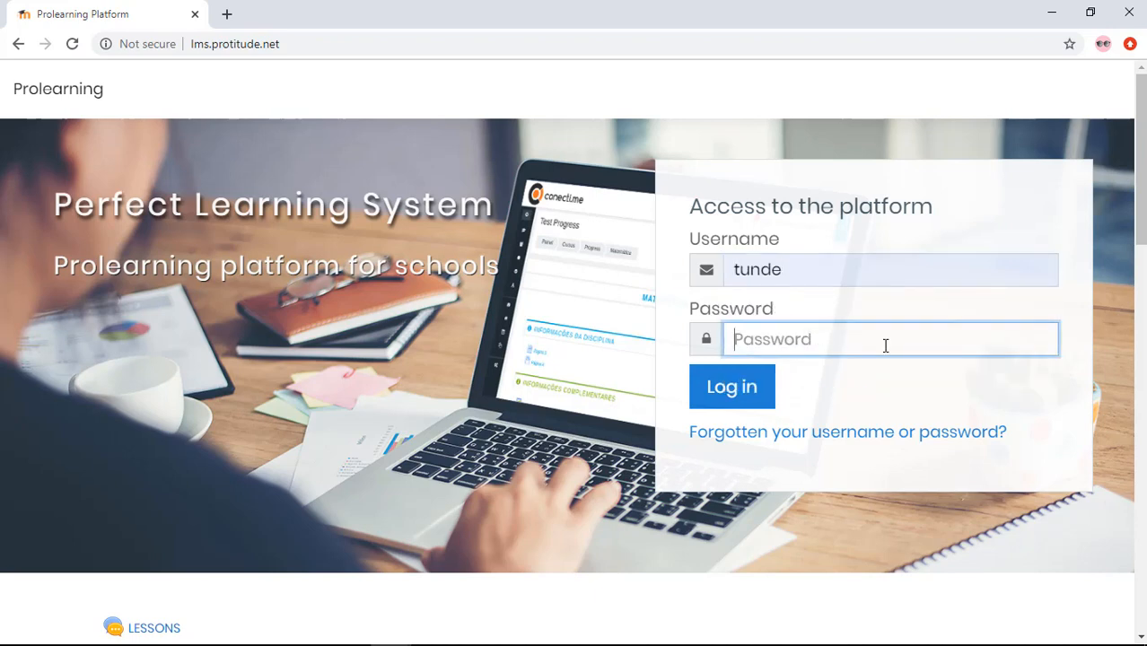
text(•)
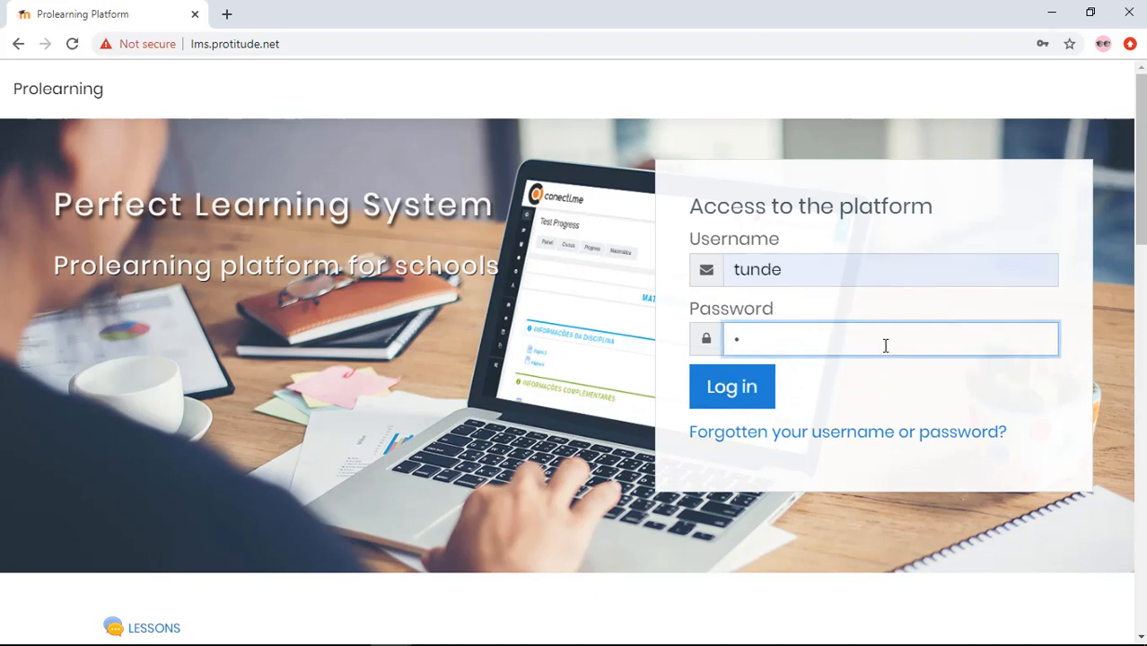
text(•••••••••••)
click(745, 395)
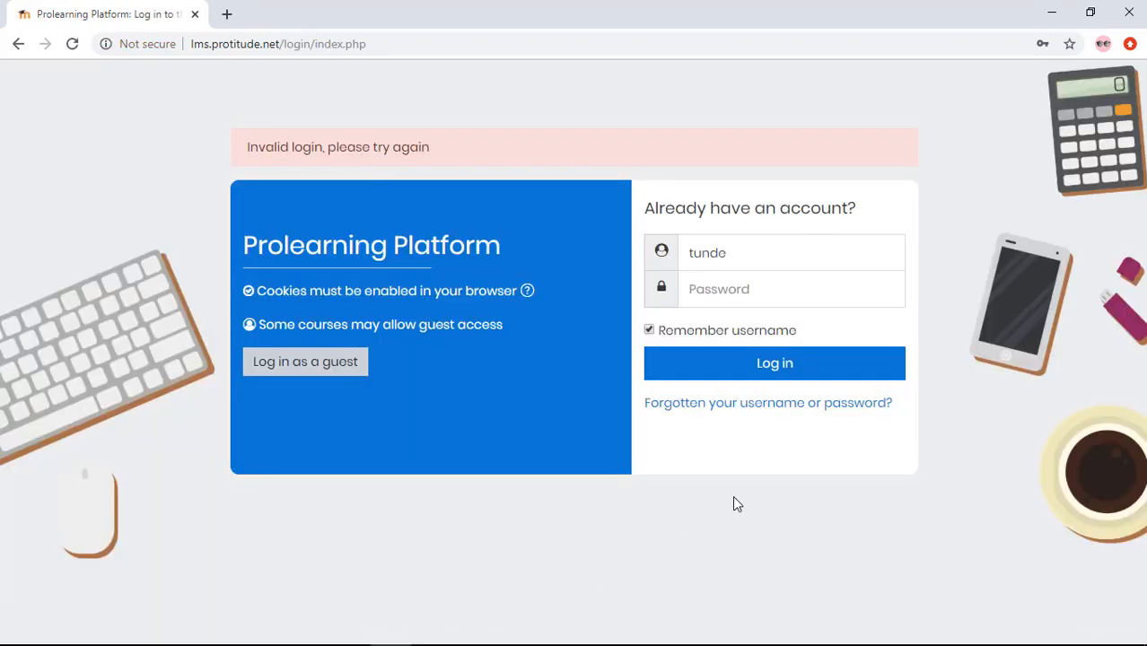
Enter the account password again on the login page and log in
click(770, 287)
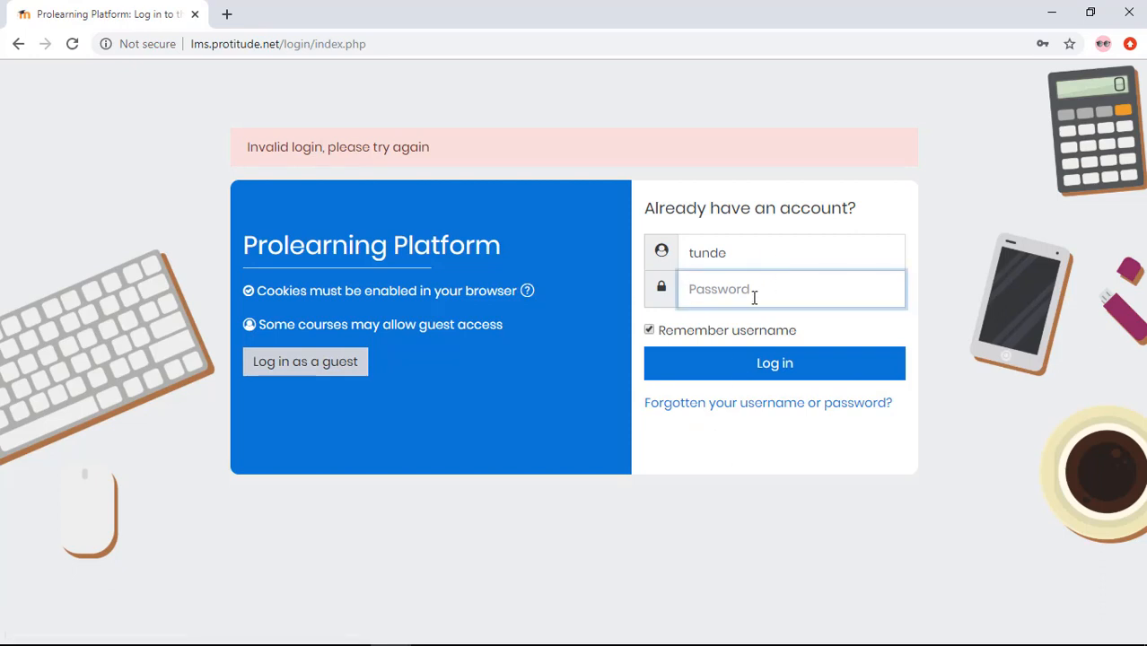
text(•••••••••)
click(755, 375)
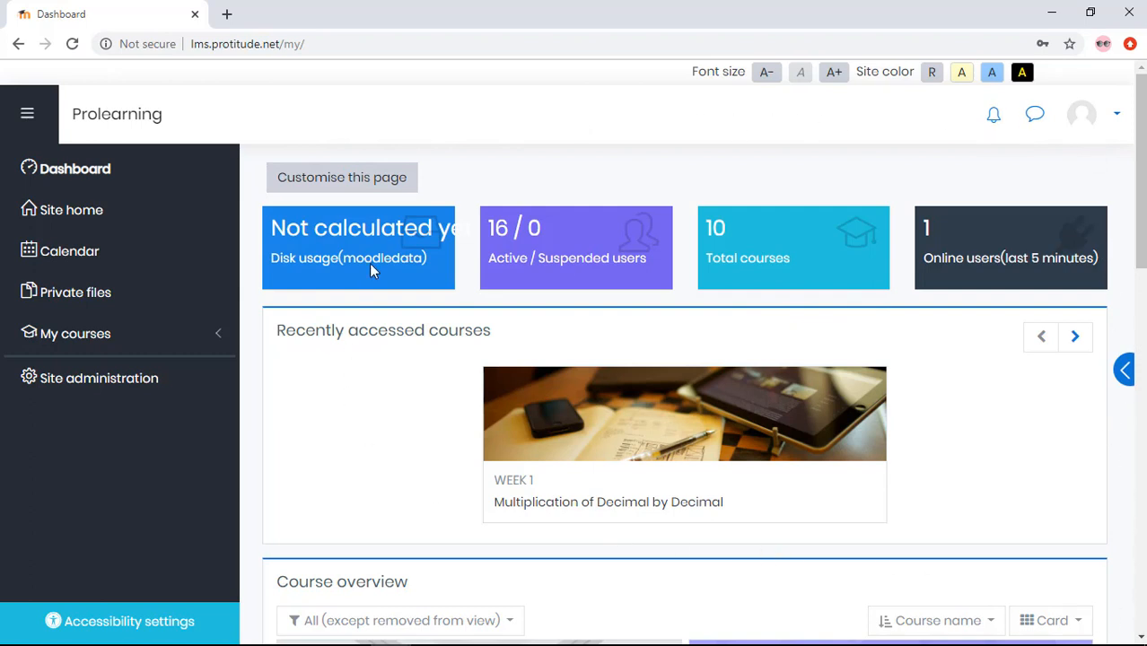
Go from the dashboard to the site administration page and display its Courses options
scroll(1017, 333, down, 2)
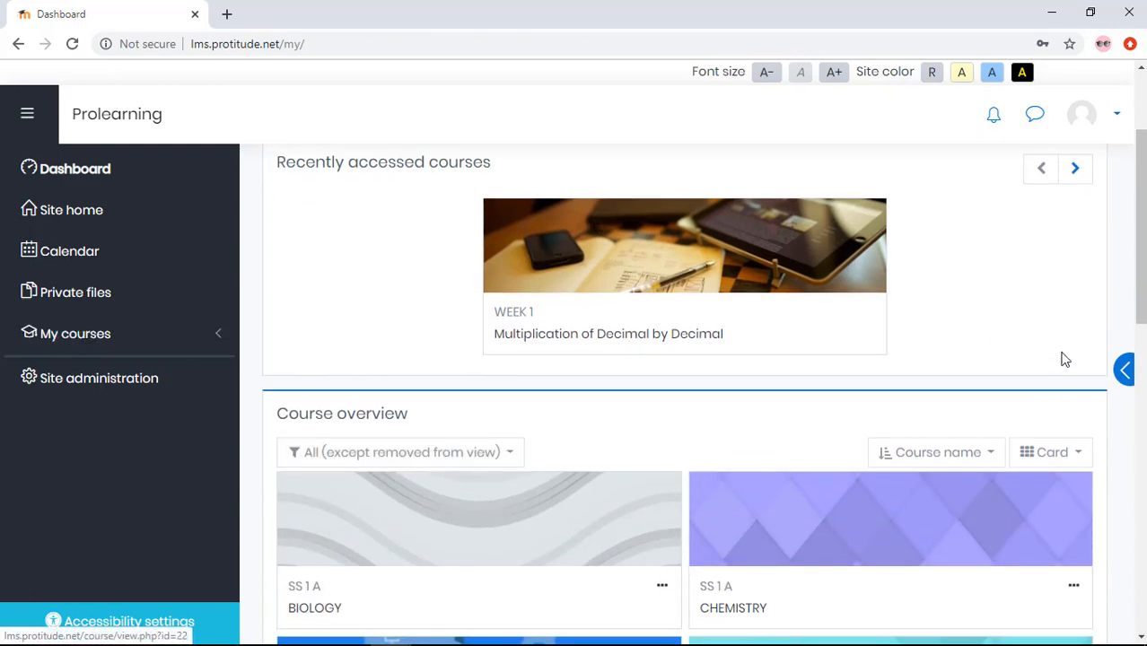
scroll(1110, 438, down, 2)
scroll(1109, 440, down, 1)
scroll(1040, 428, up, 5)
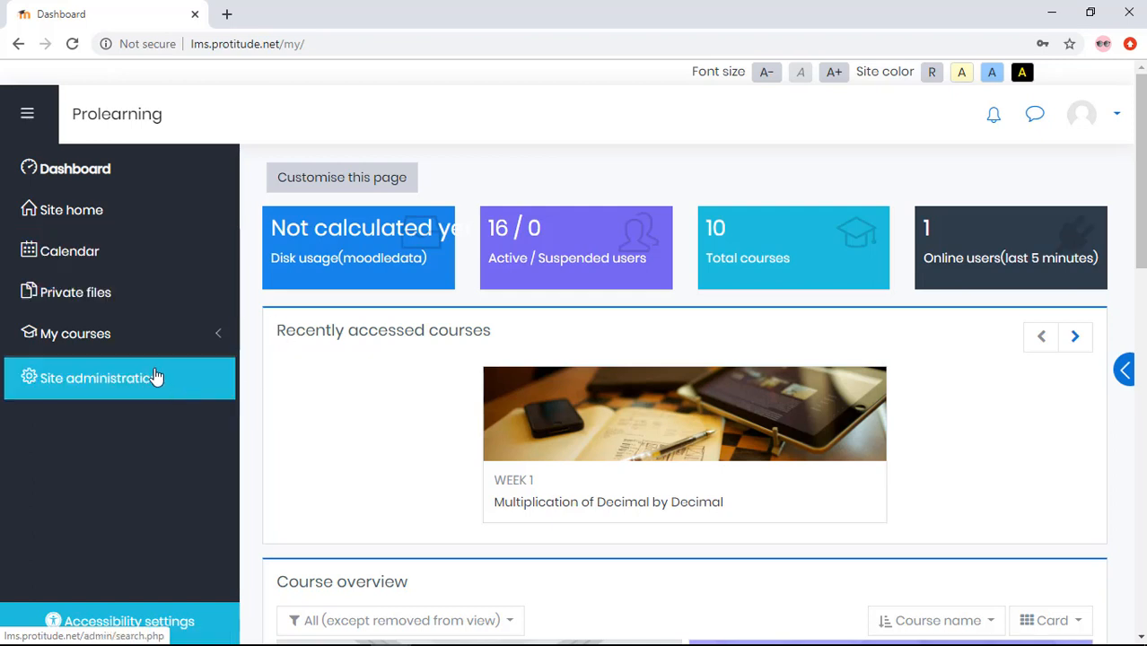
click(113, 393)
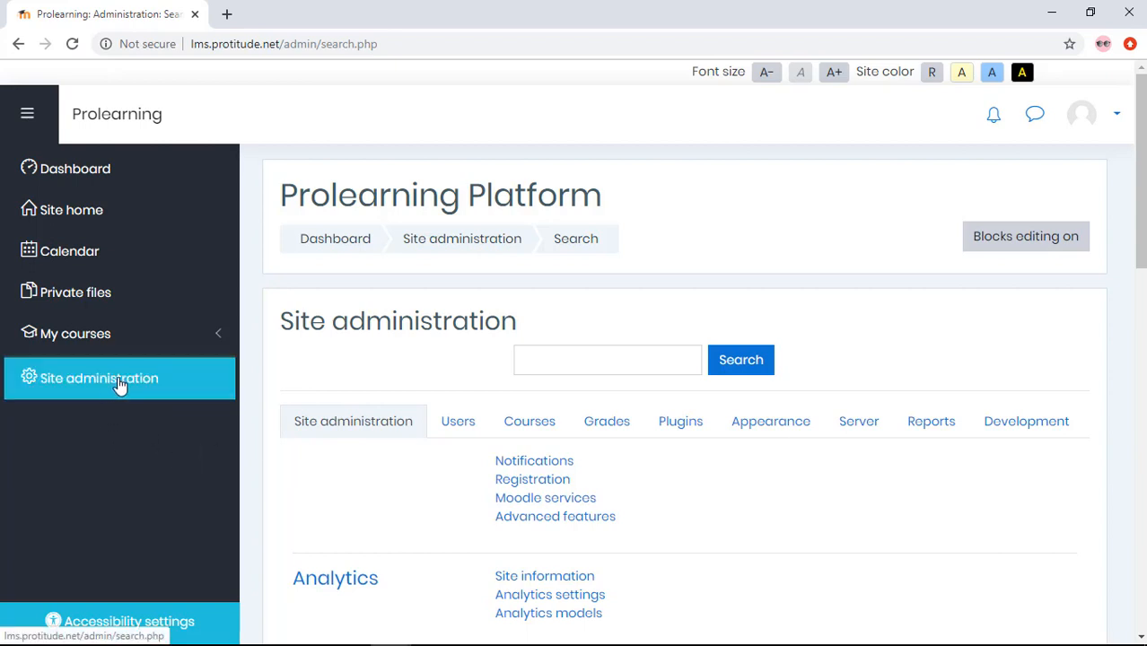
click(527, 425)
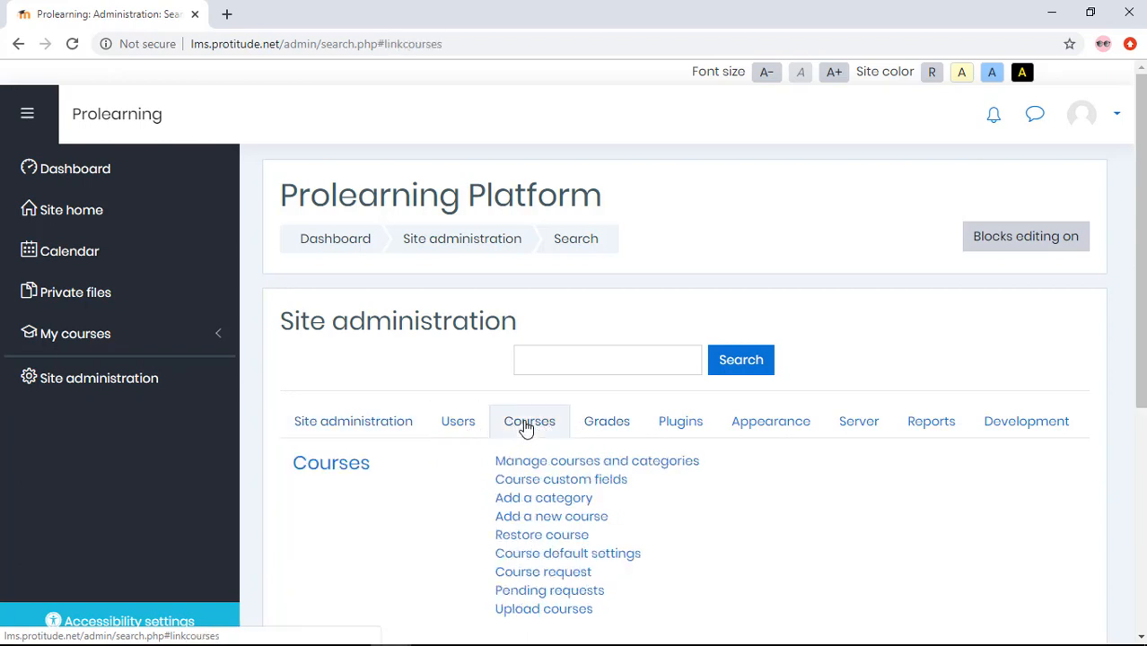
Open Manage courses and categories and Add a category, each in its own new browser tab
right_click(514, 466)
click(535, 474)
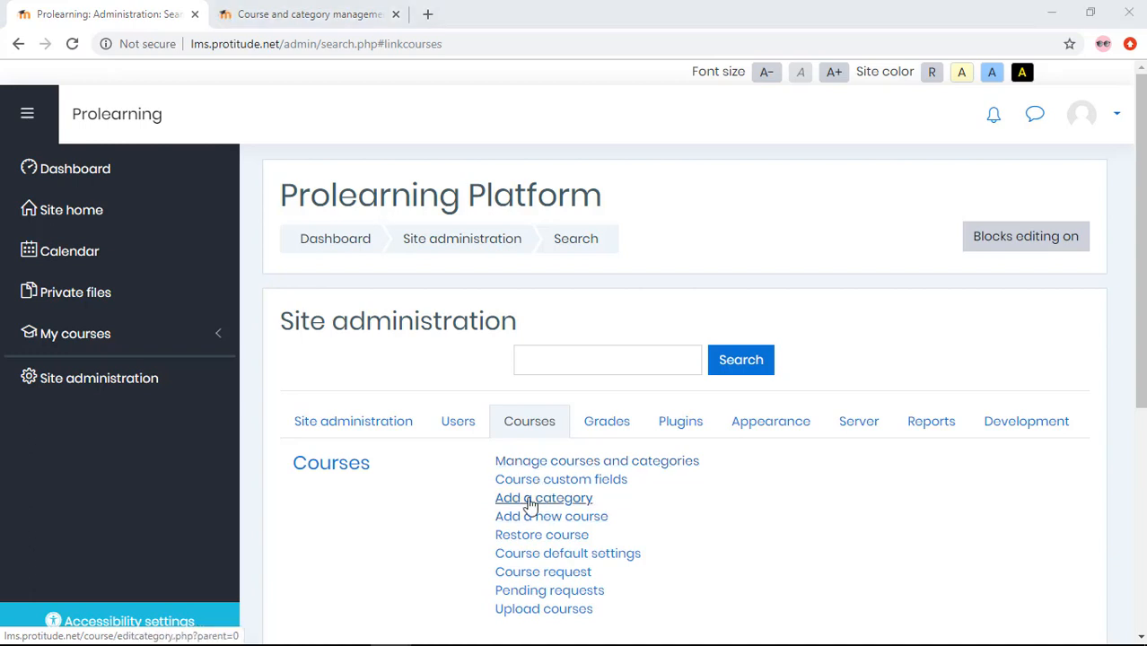
right_click(529, 505)
click(548, 510)
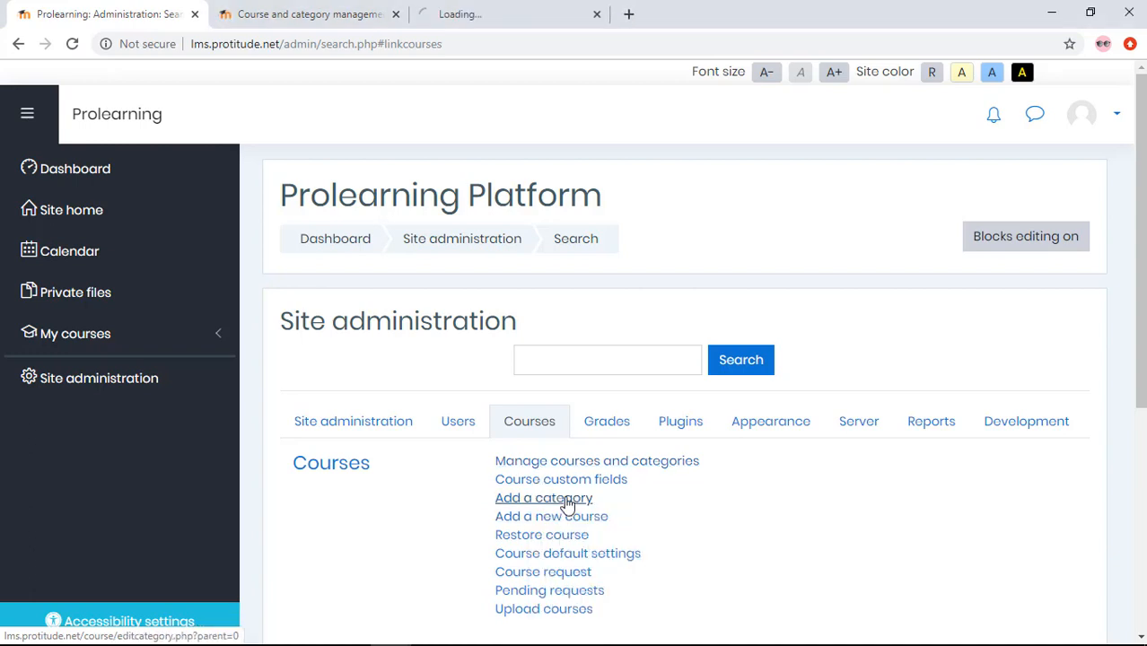
On the course and category management page, switch the view to Course categories only
click(232, 7)
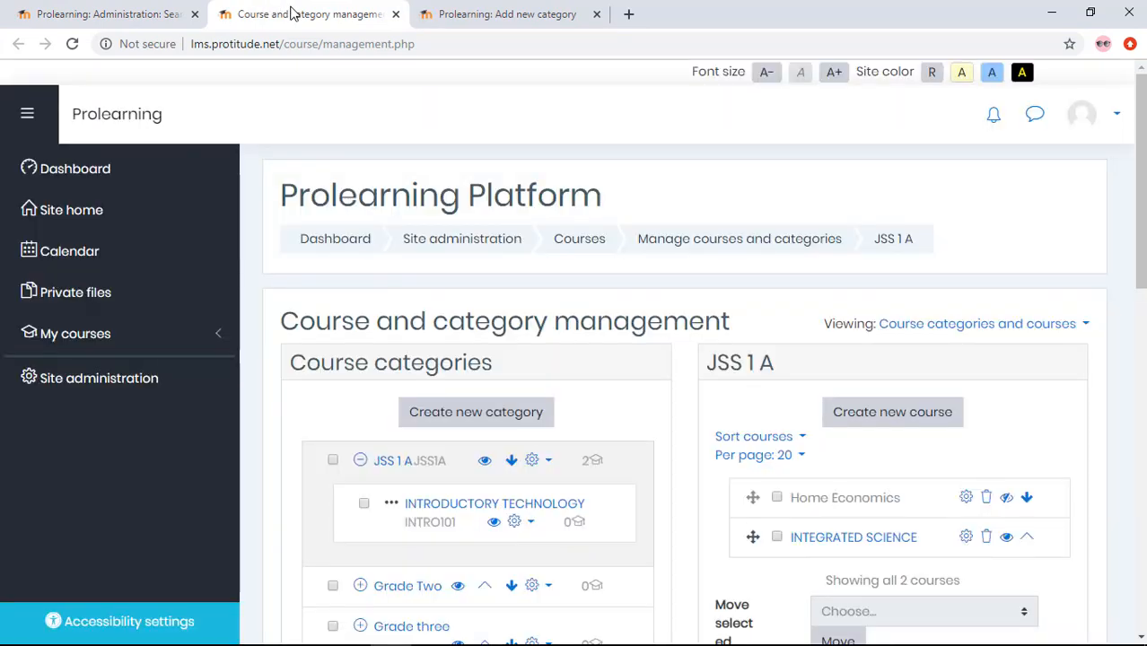
click(976, 332)
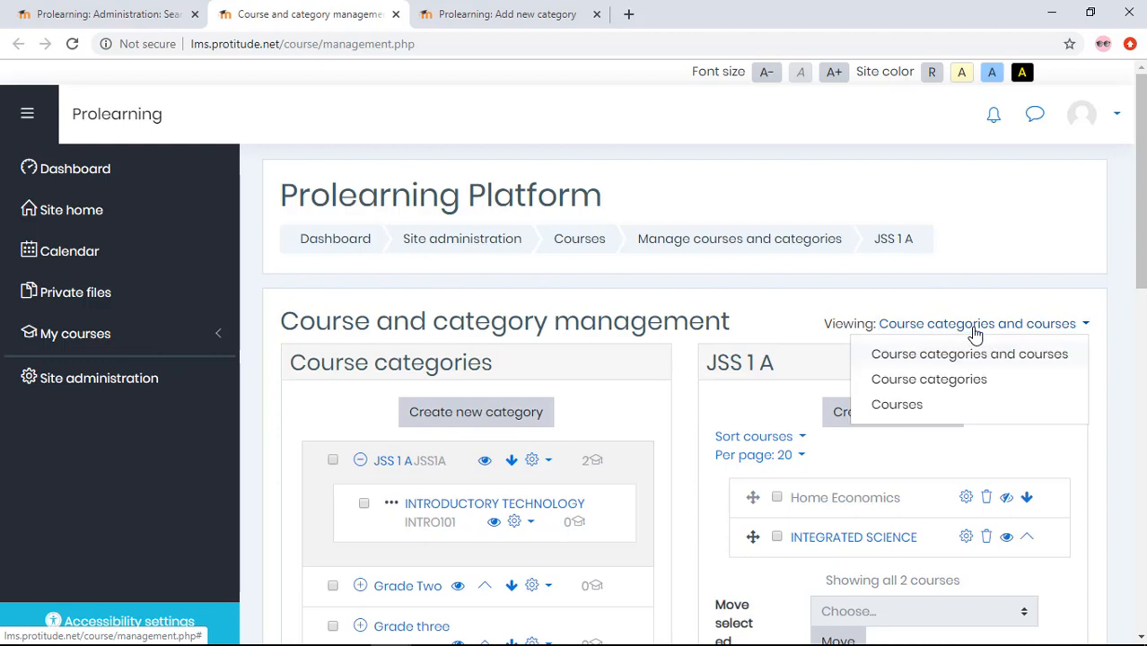
click(976, 386)
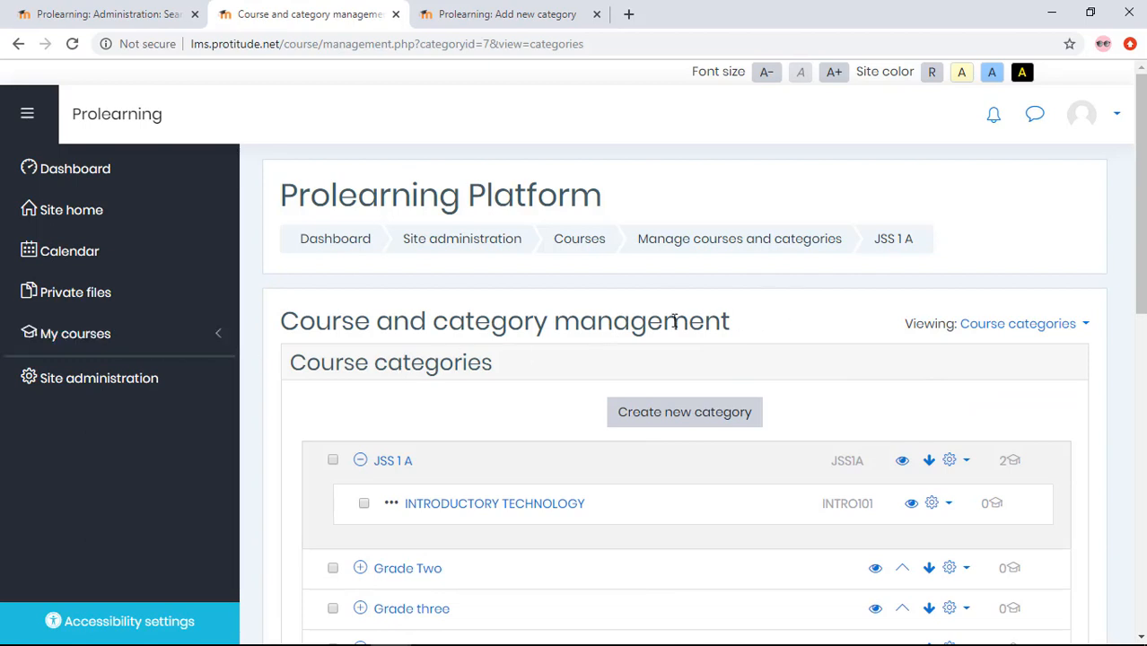
Examine the existing course categories, their ID numbers and sorting options, and compare them with the form for adding a category
scroll(575, 319, down, 1)
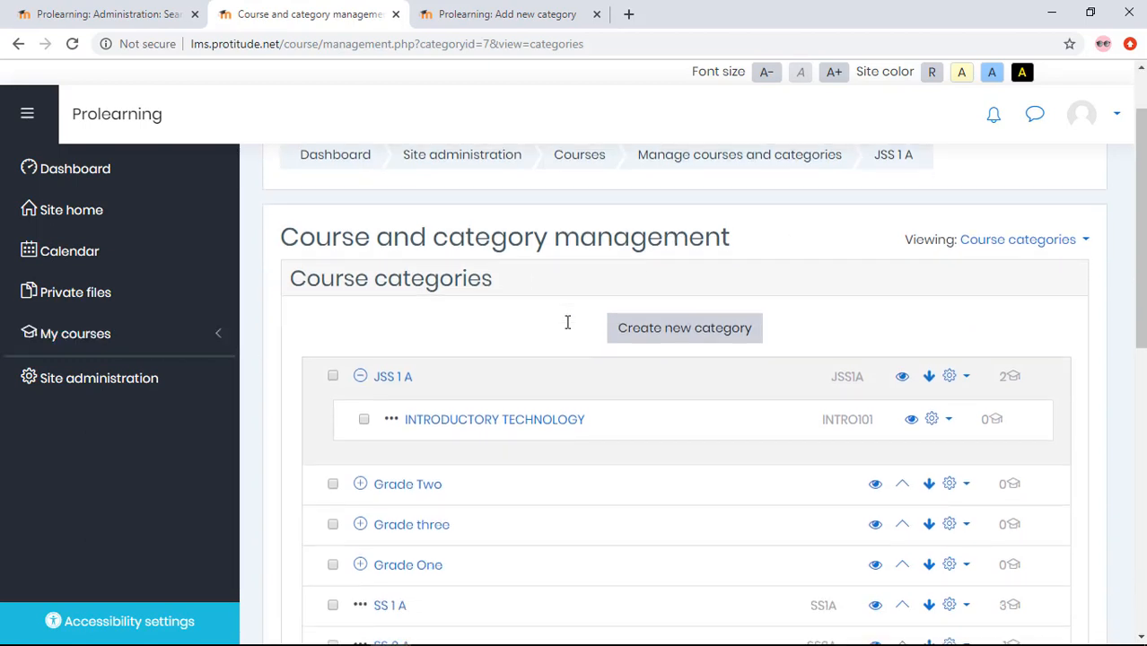
scroll(590, 316, down, 2)
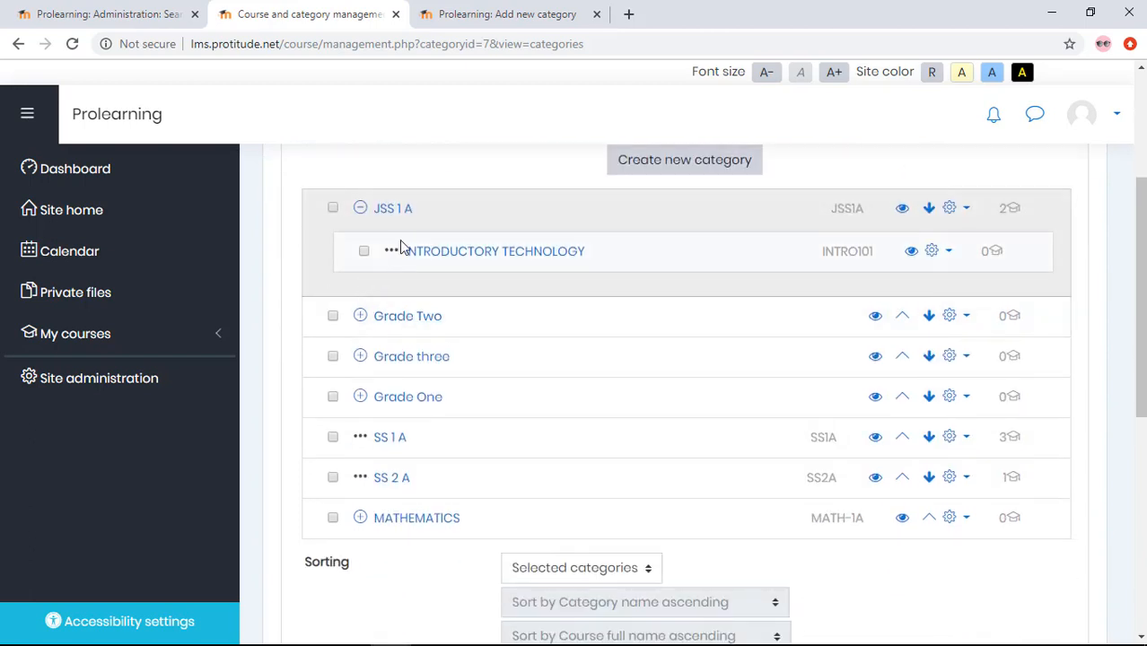
scroll(323, 231, down, 2)
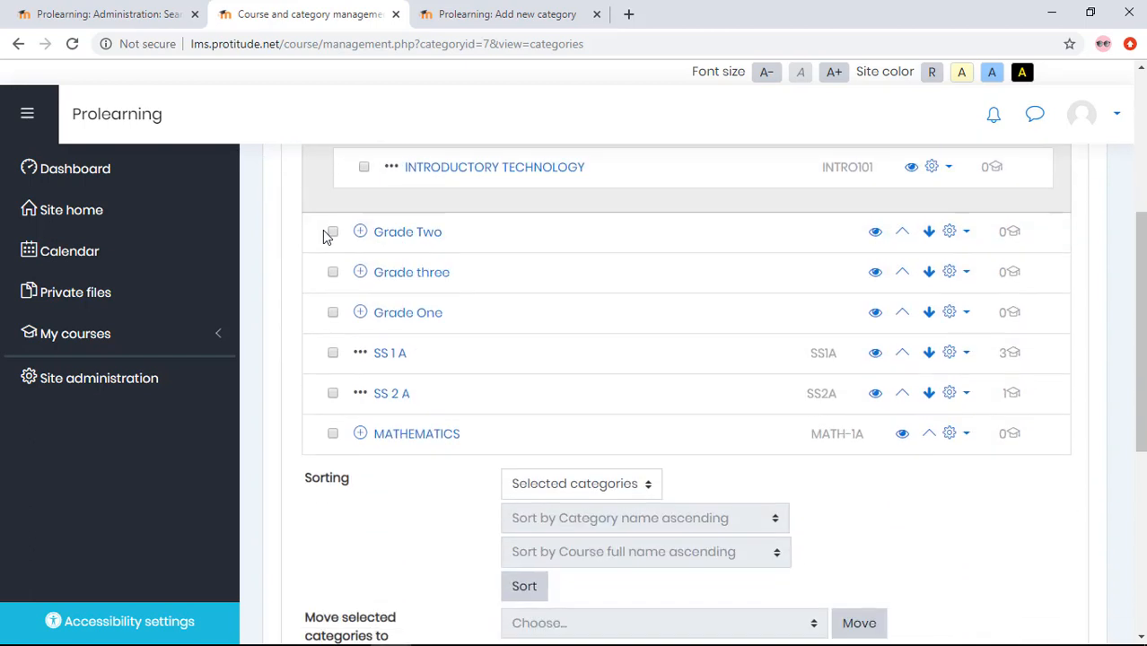
scroll(323, 229, down, 1)
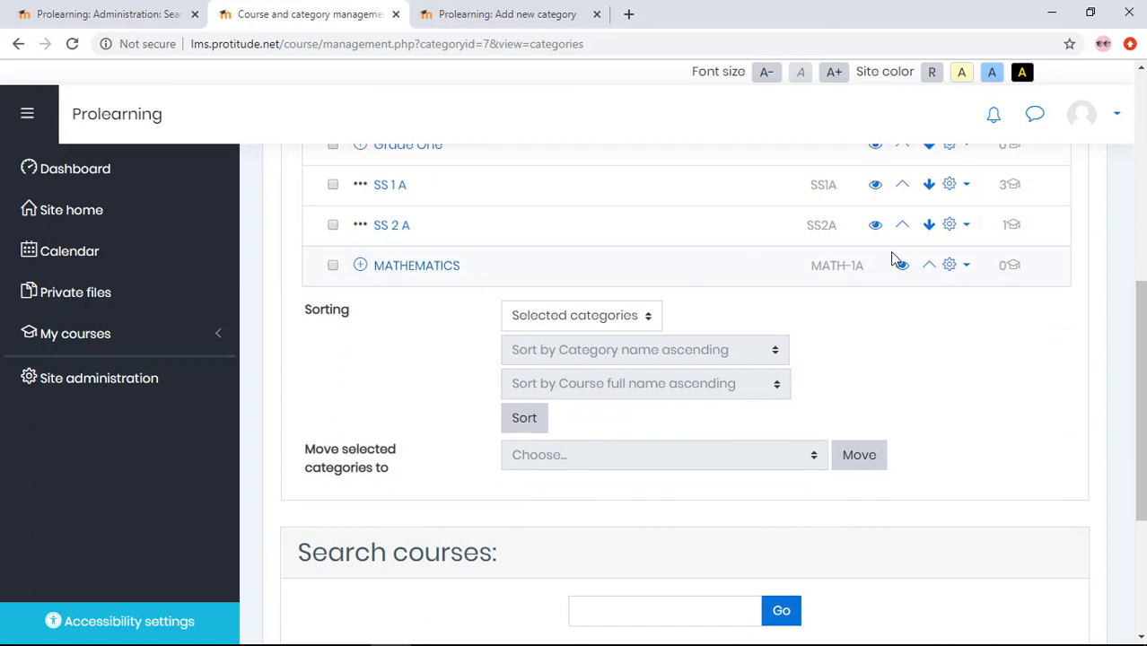
scroll(1041, 339, up, 4)
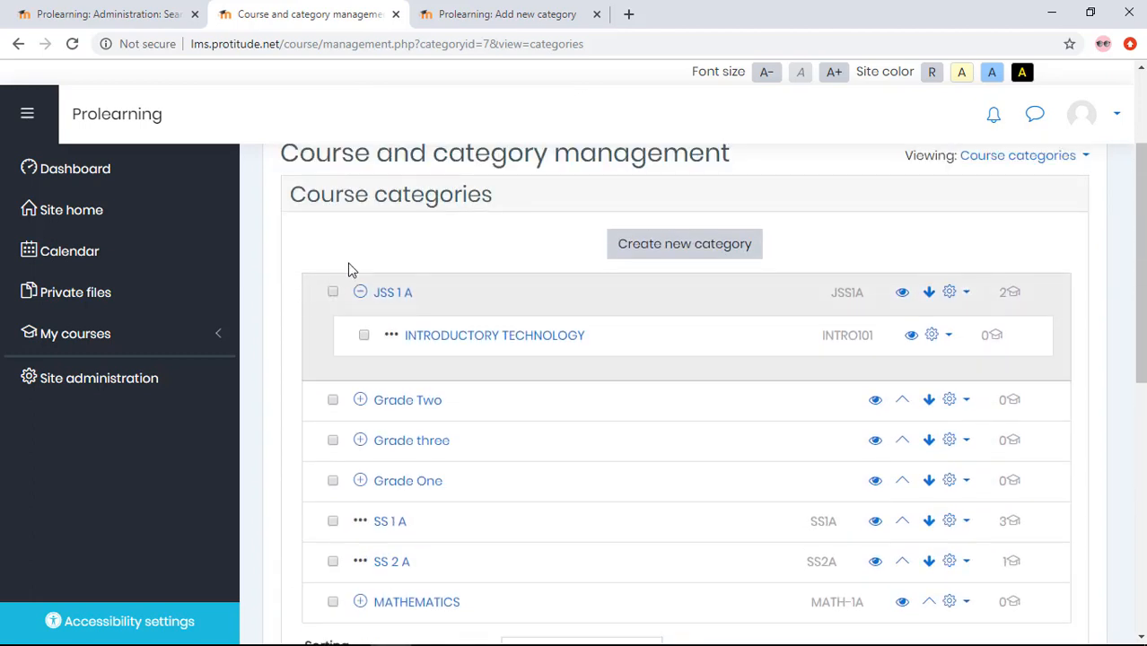
click(500, 16)
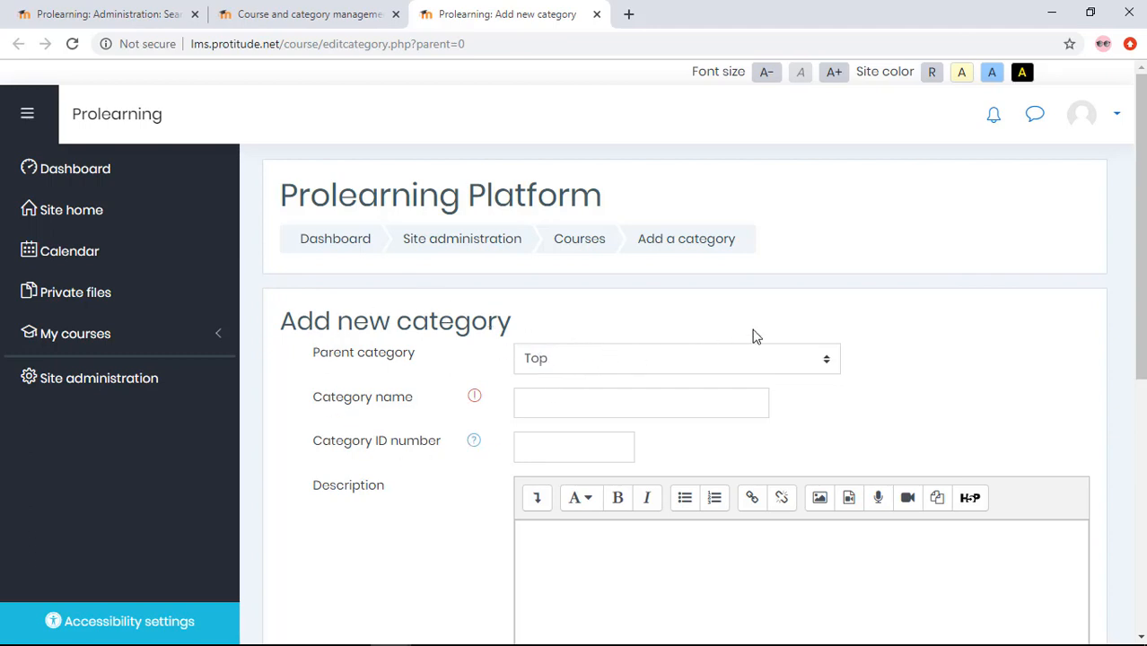
click(329, 11)
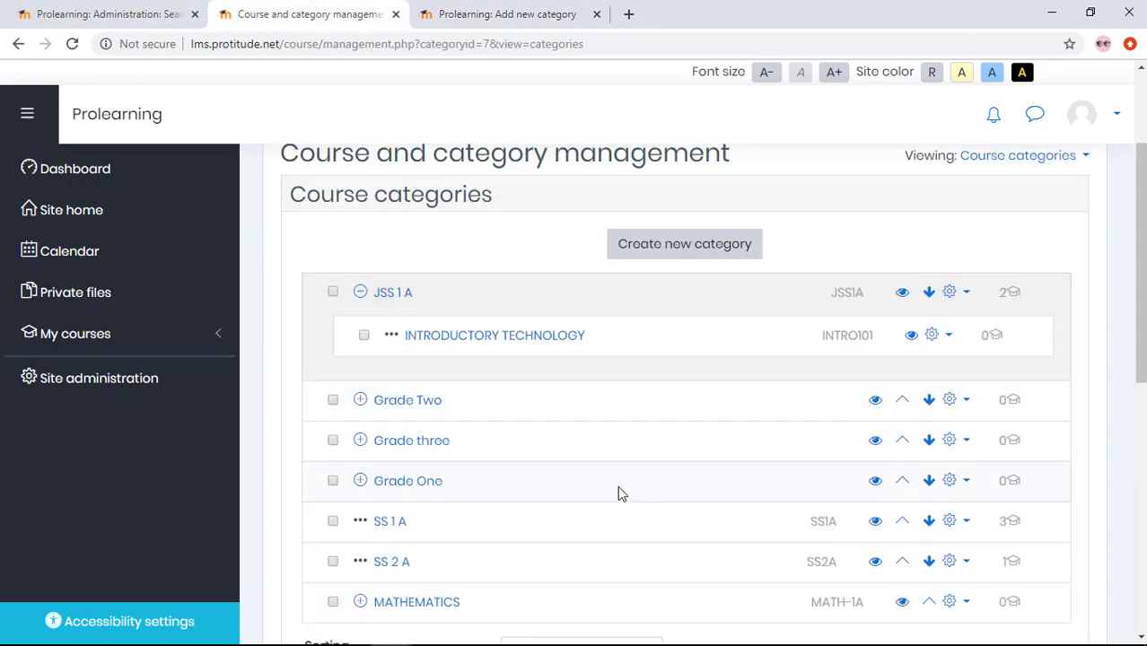
click(689, 254)
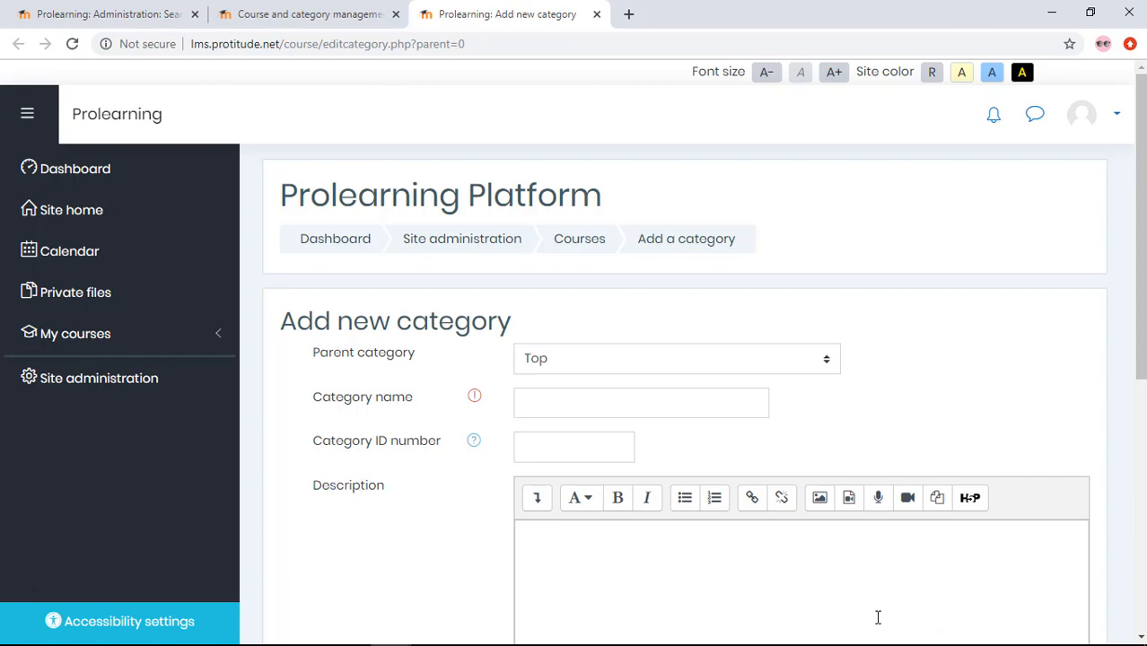
click(351, 14)
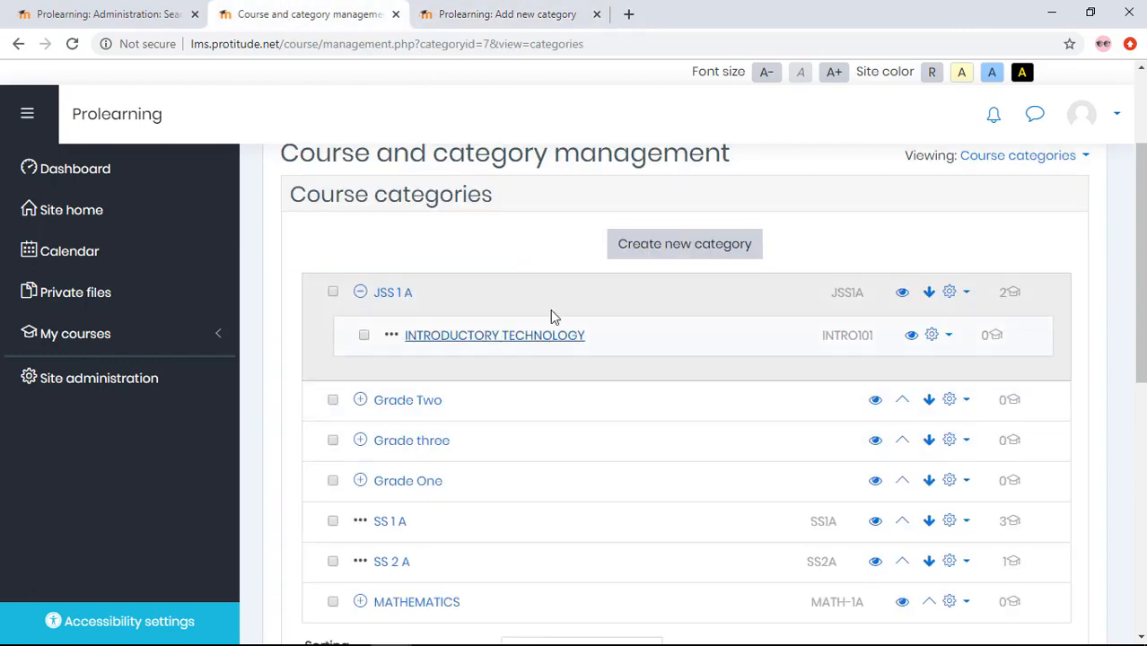
scroll(460, 303, down, 1)
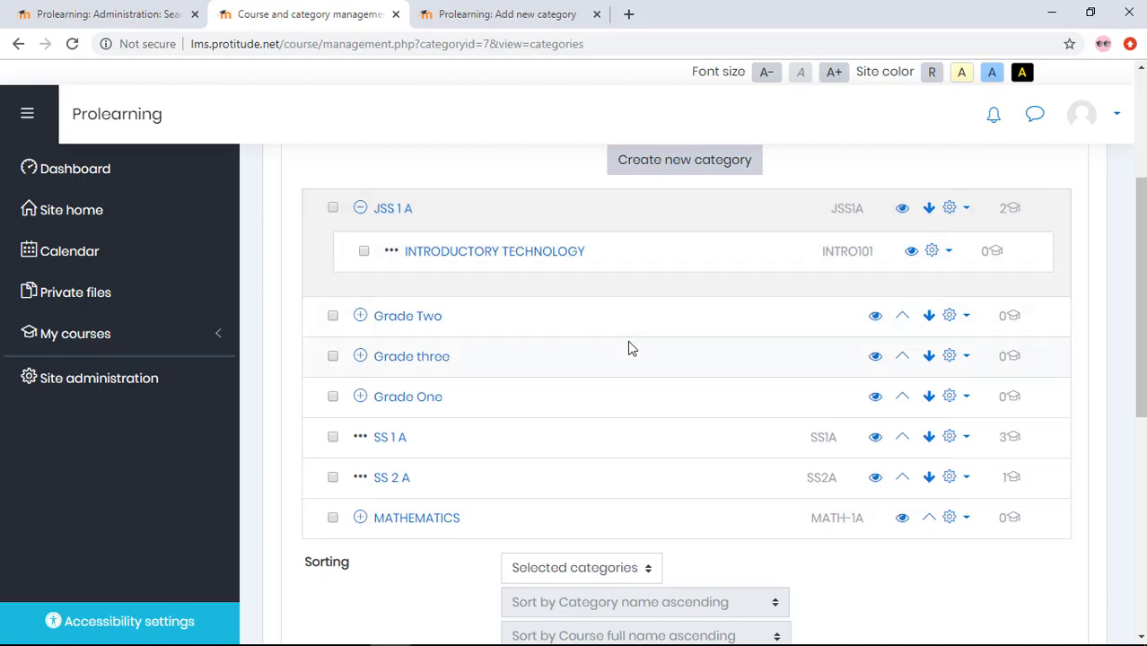
scroll(487, 165, up, 2)
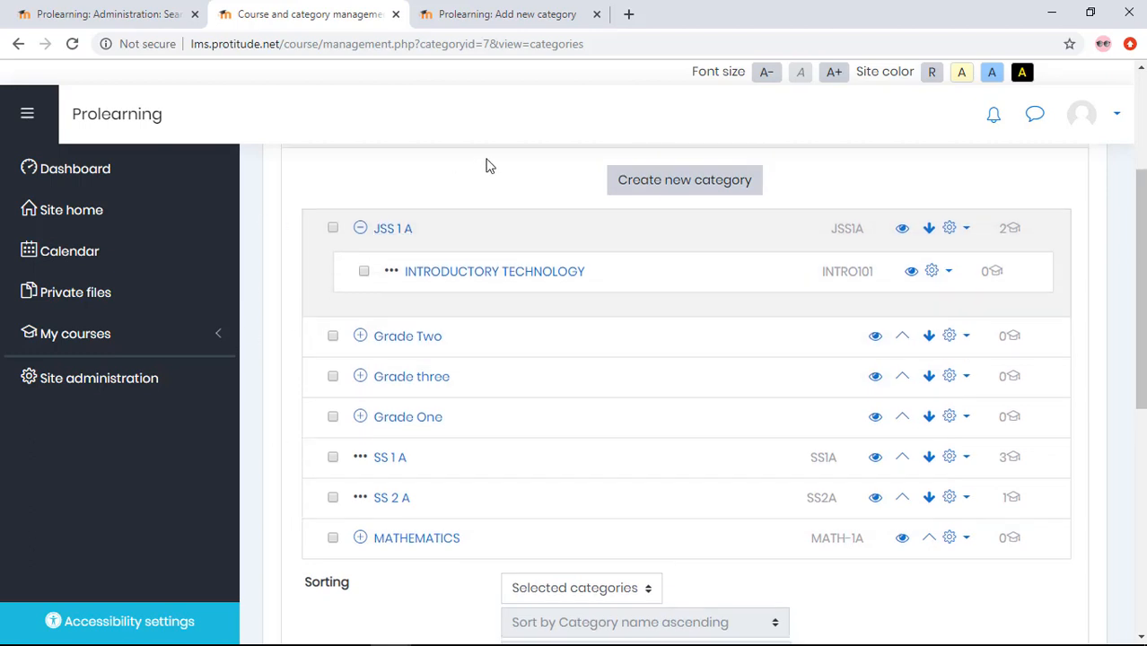
In the Add new category form, enter Basic Science as the category name
click(471, 17)
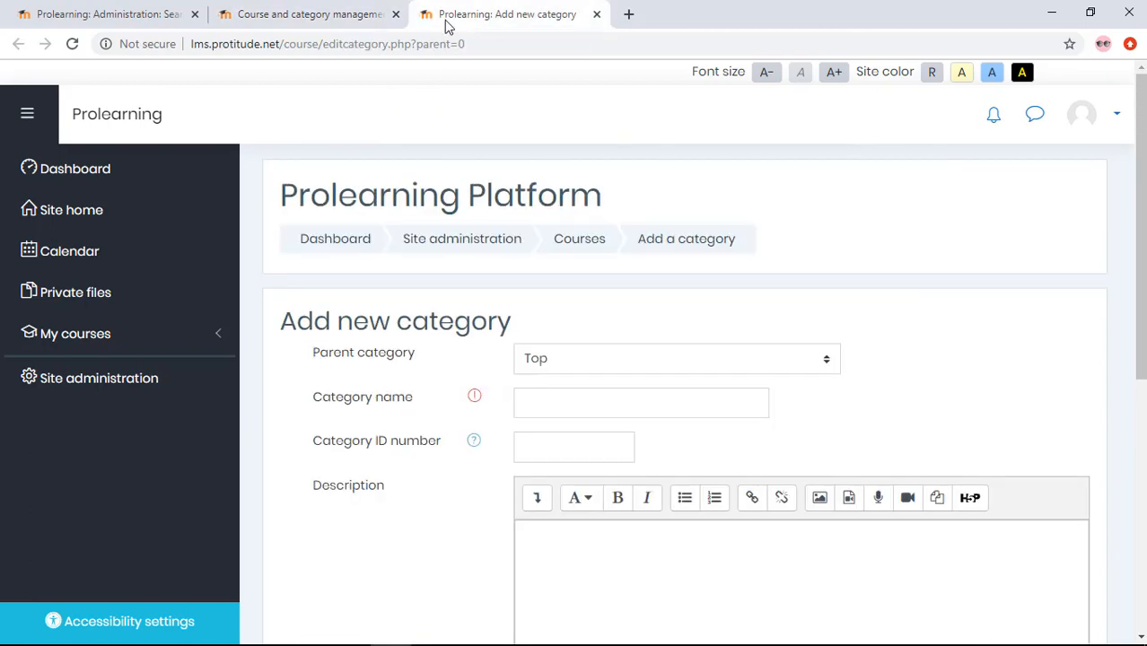
click(663, 401)
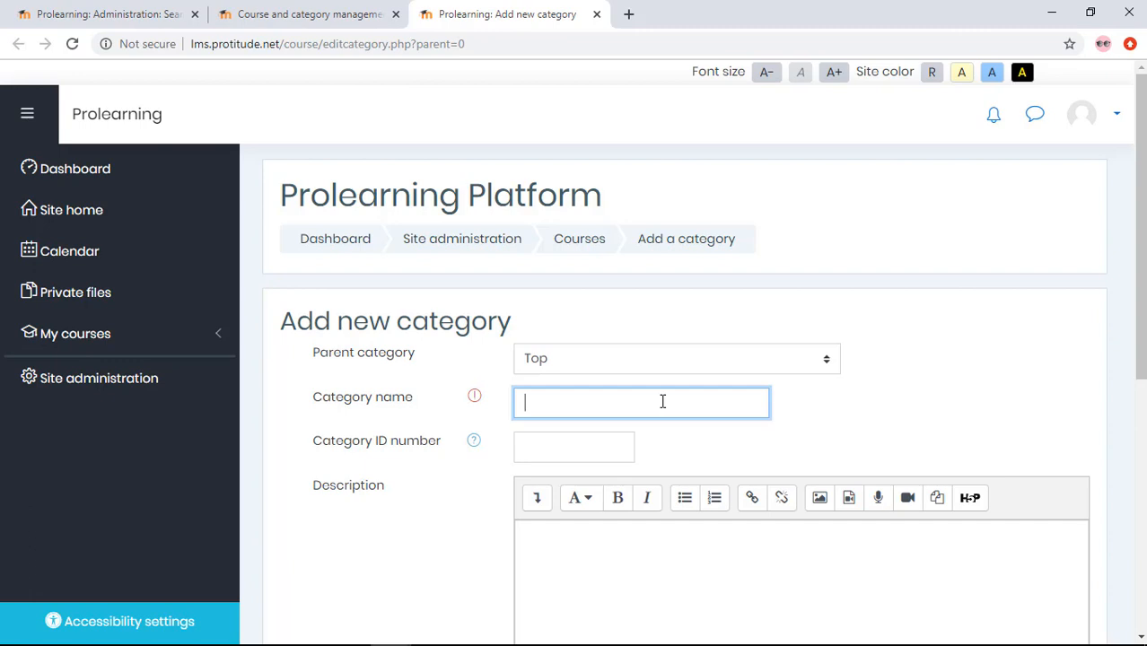
text(Basic )
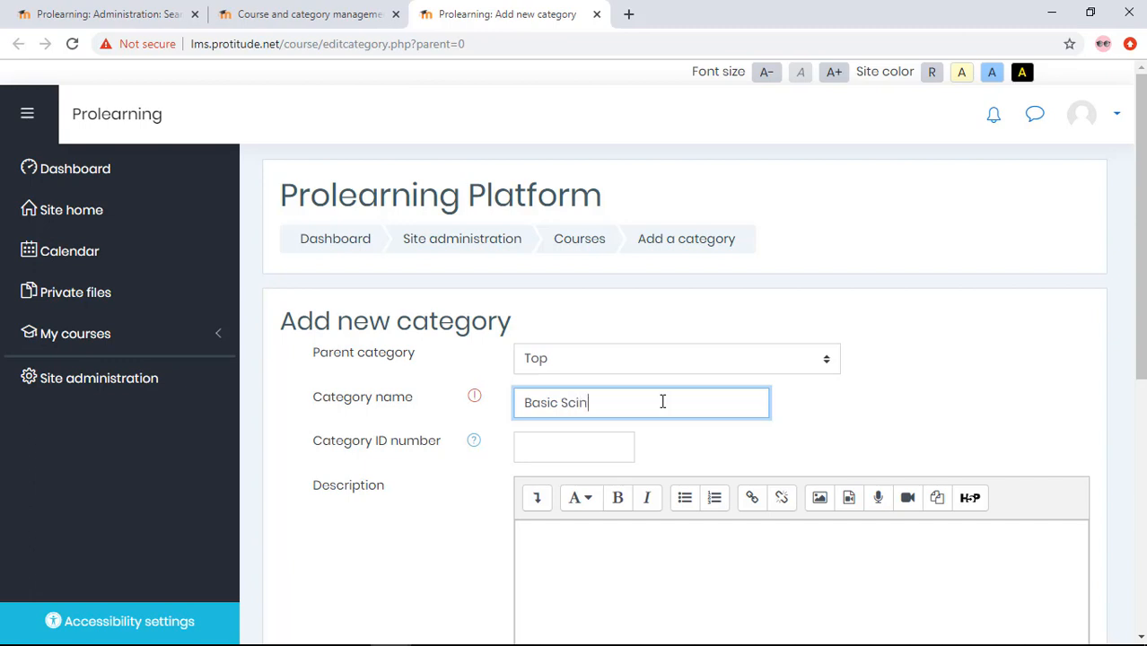
text(Science)
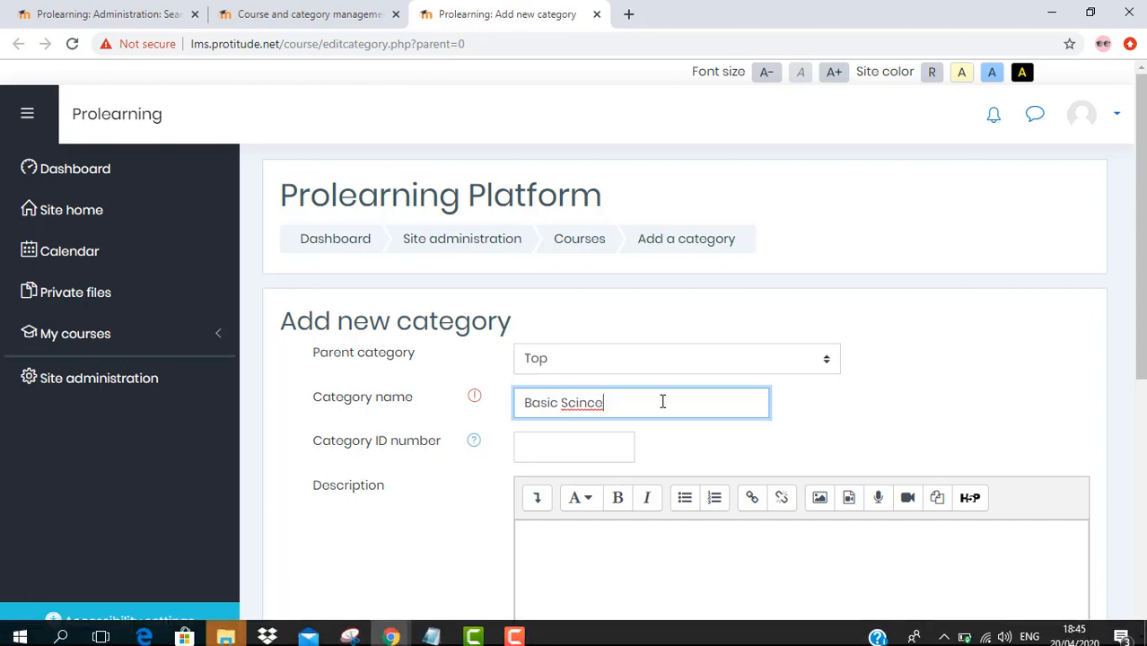
key(Left)
key(Left)
key(Left)
text(e)
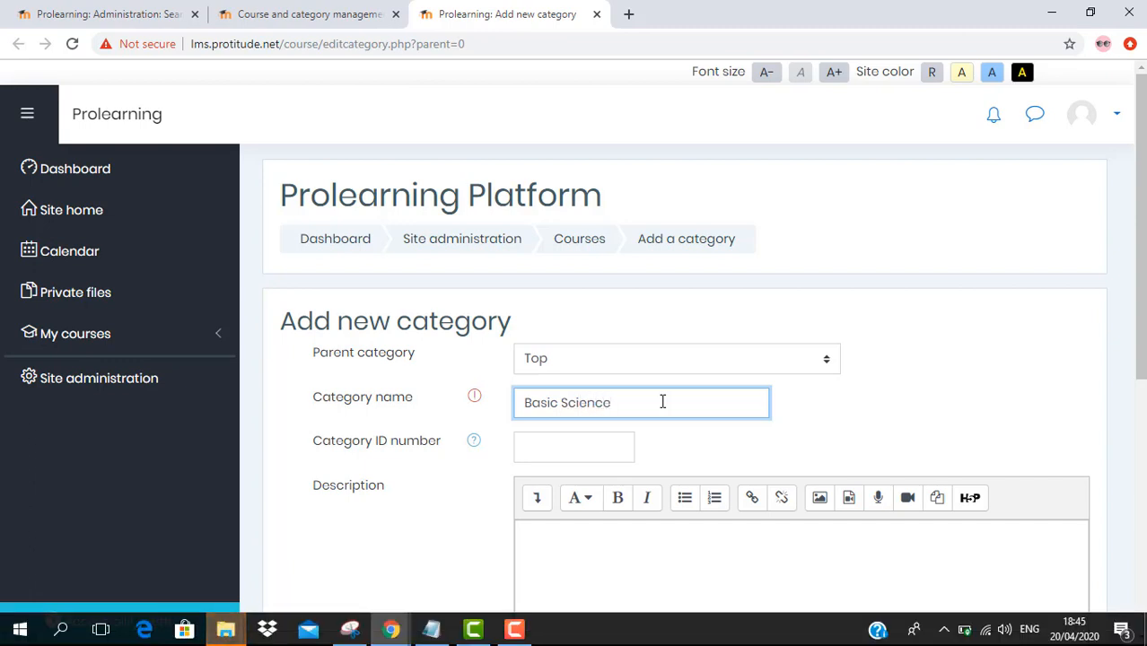
click(877, 403)
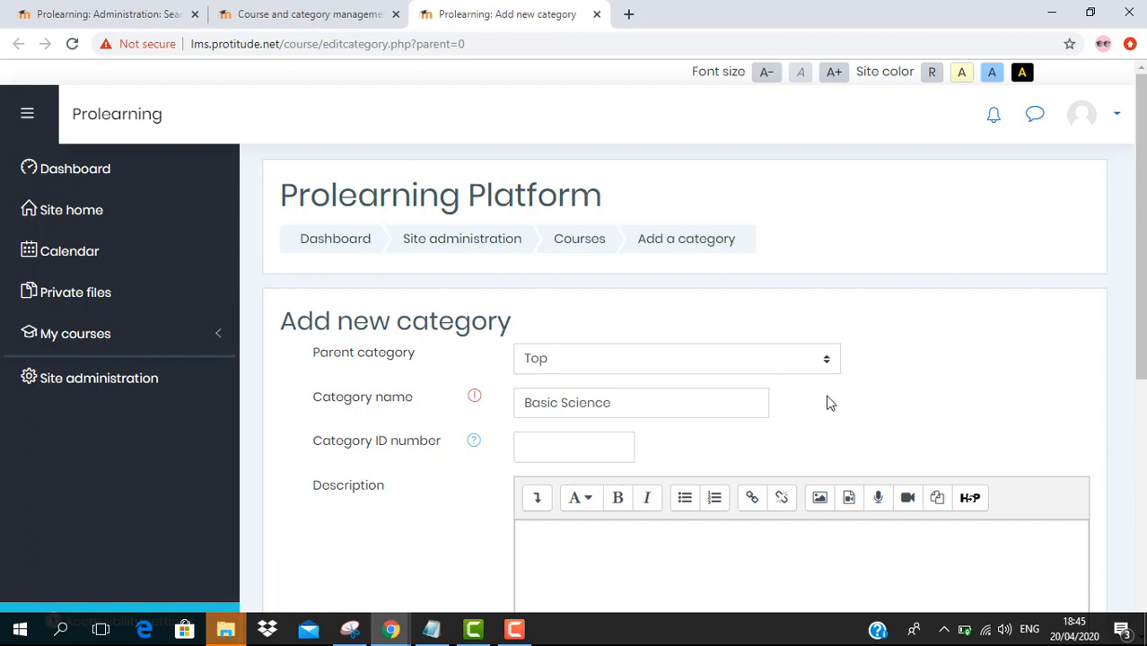
Extend the category name with the class so that it reads Basic Science_Pry2A
click(655, 402)
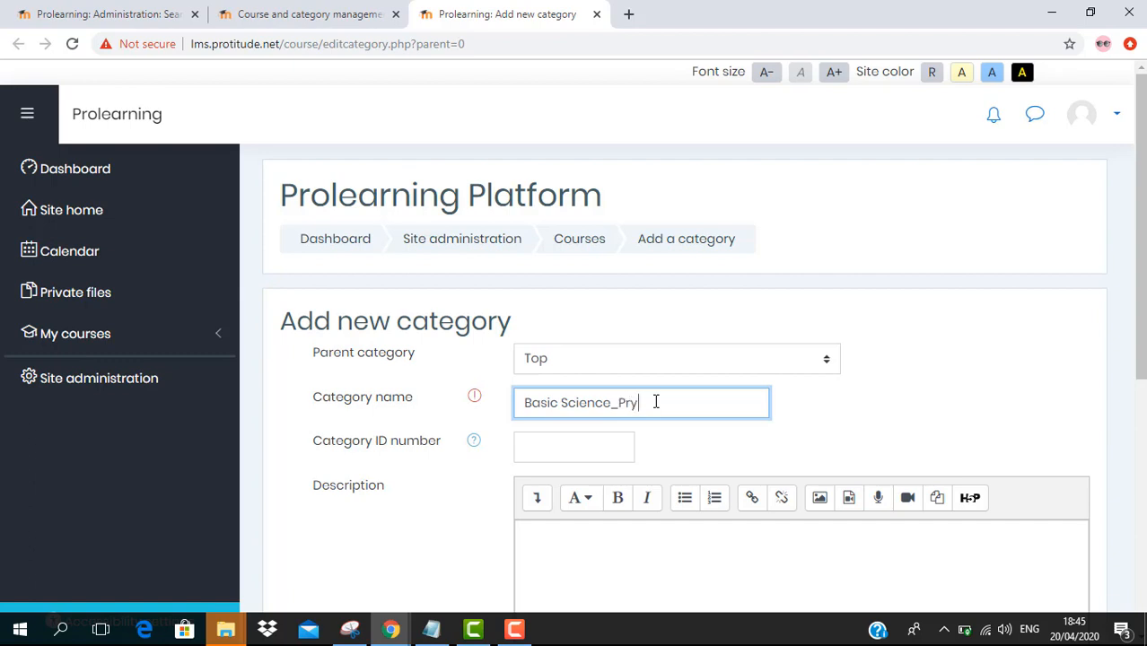
text(A)
click(960, 395)
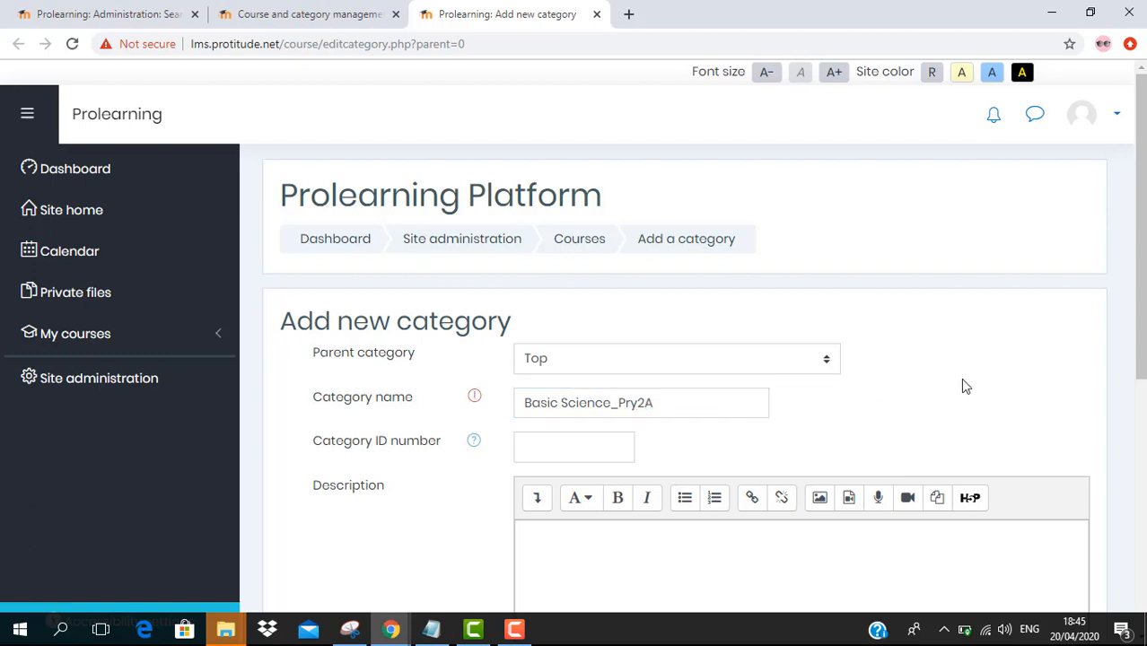
Set the category ID number of Basic Science_Pry2A to Pry2A
click(609, 447)
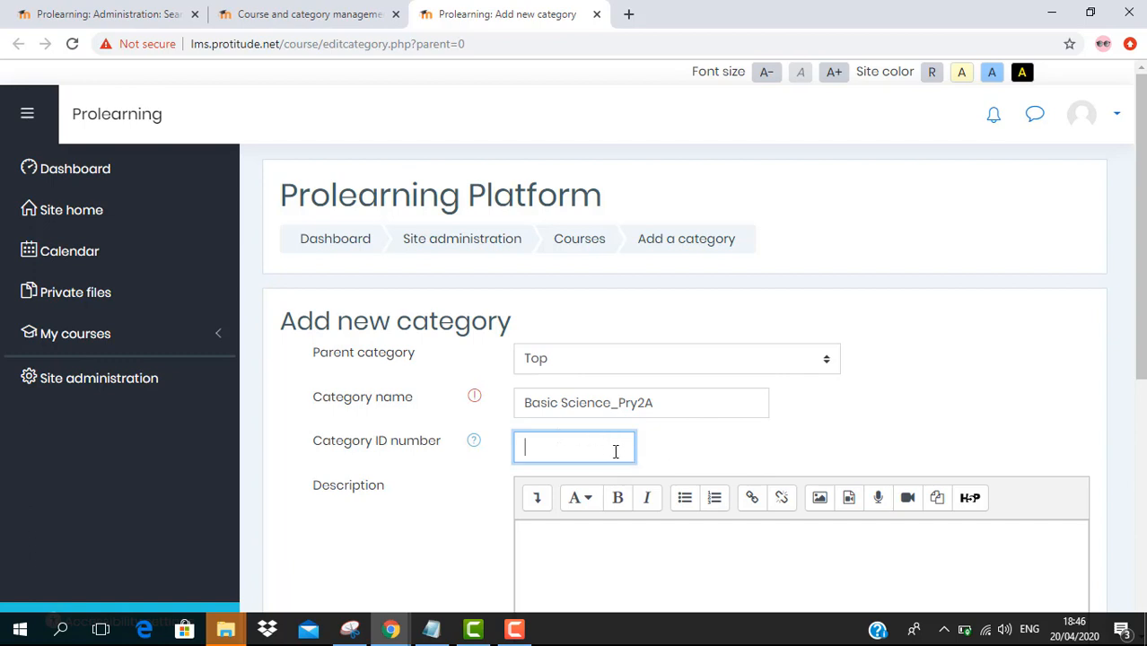
text(Pry2A)
click(653, 446)
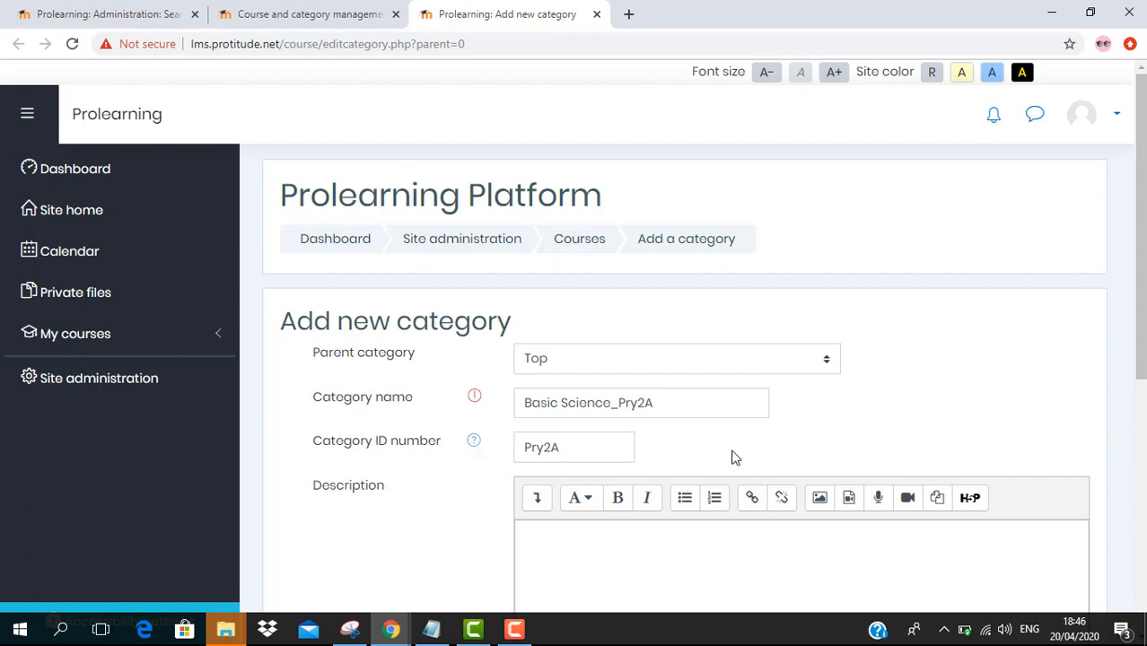
Enter the description "This is the basic science Subject for Pry 2A class." and create the category
scroll(736, 456, down, 5)
scroll(605, 420, up, 3)
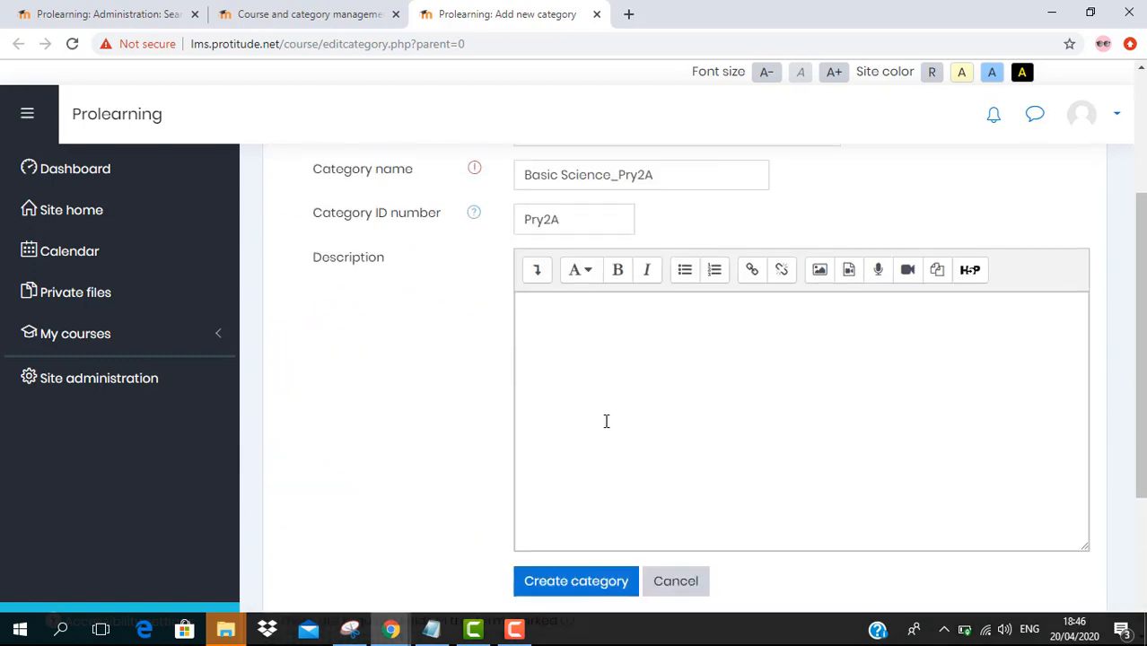
click(617, 399)
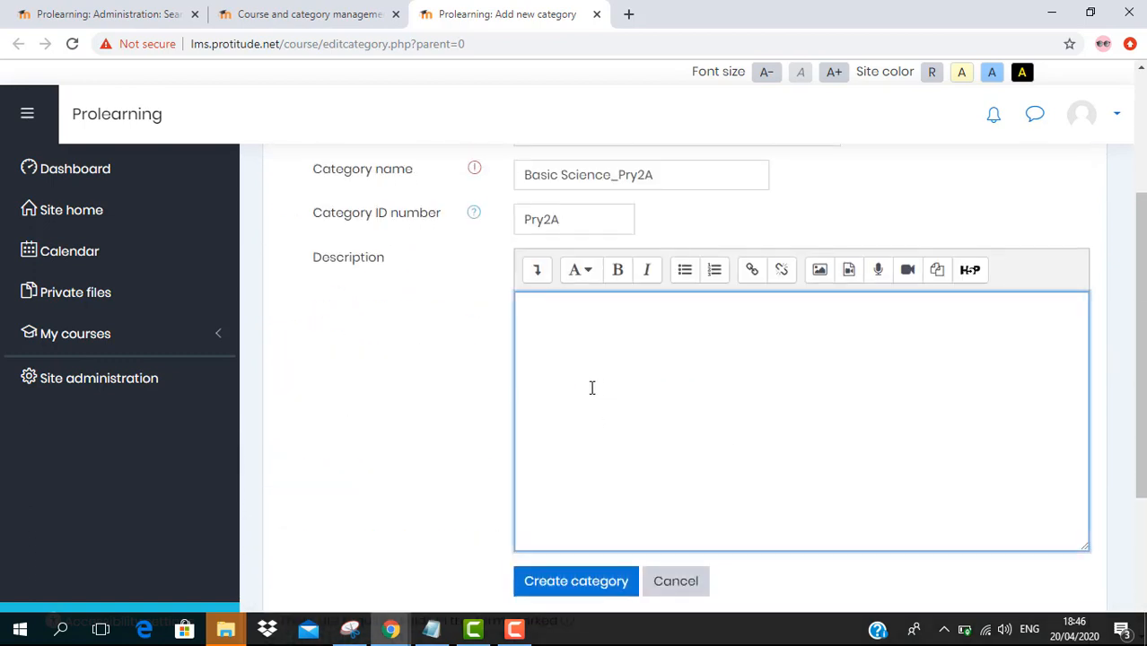
text(This is the sbasic scie)
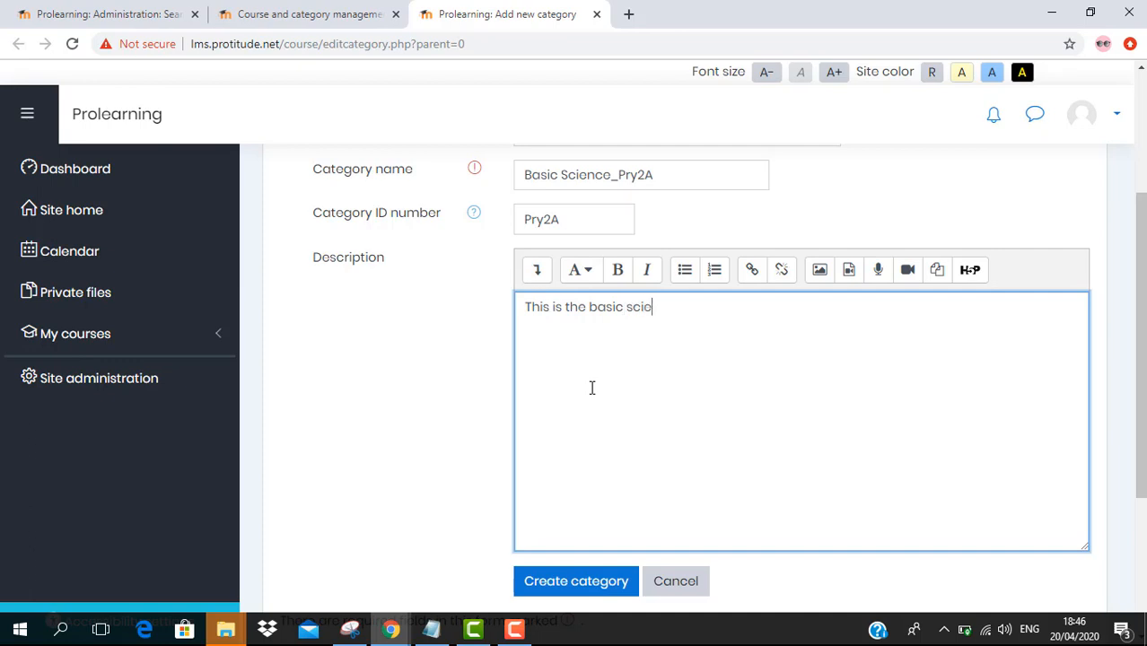
text(nce Subject for )
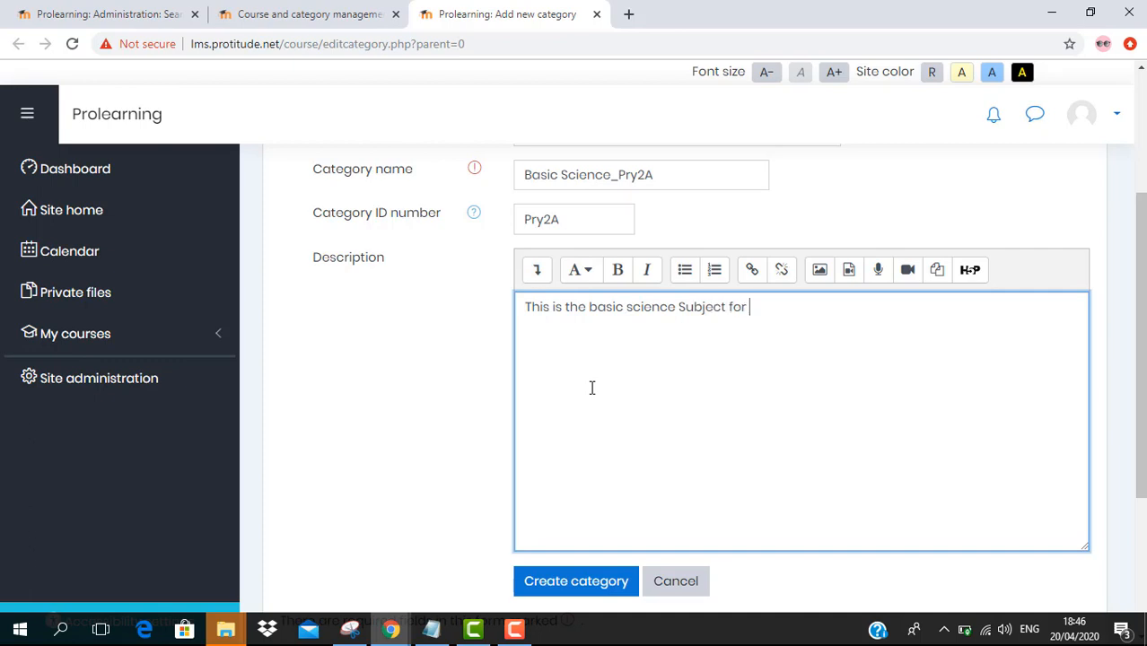
text(Pry 2)
text(a )
text(A c)
text(lass)
text(.)
scroll(588, 574, down, 1)
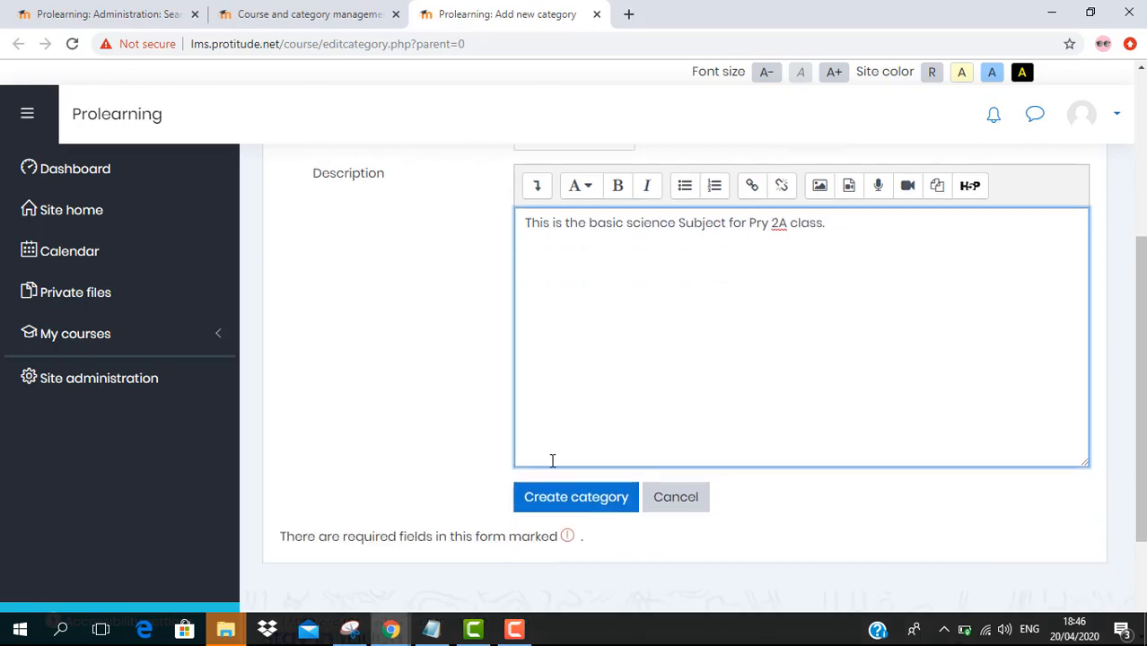
click(575, 499)
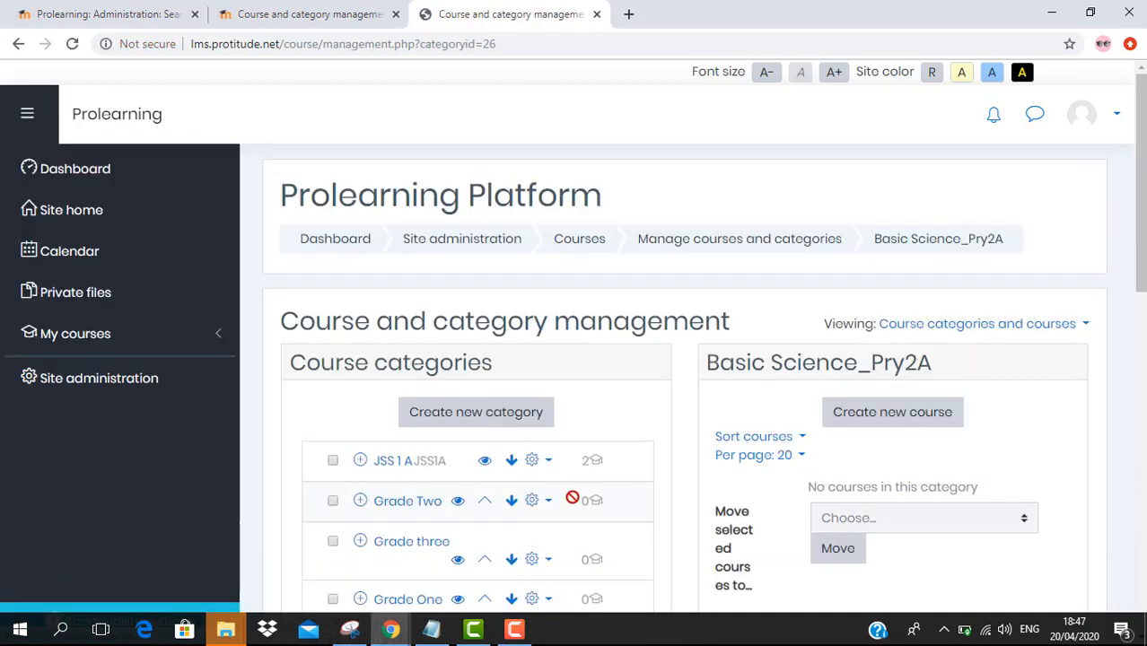
Create a subcategory named Week 1 under the Basic Science_Pry2A category
scroll(489, 386, down, 5)
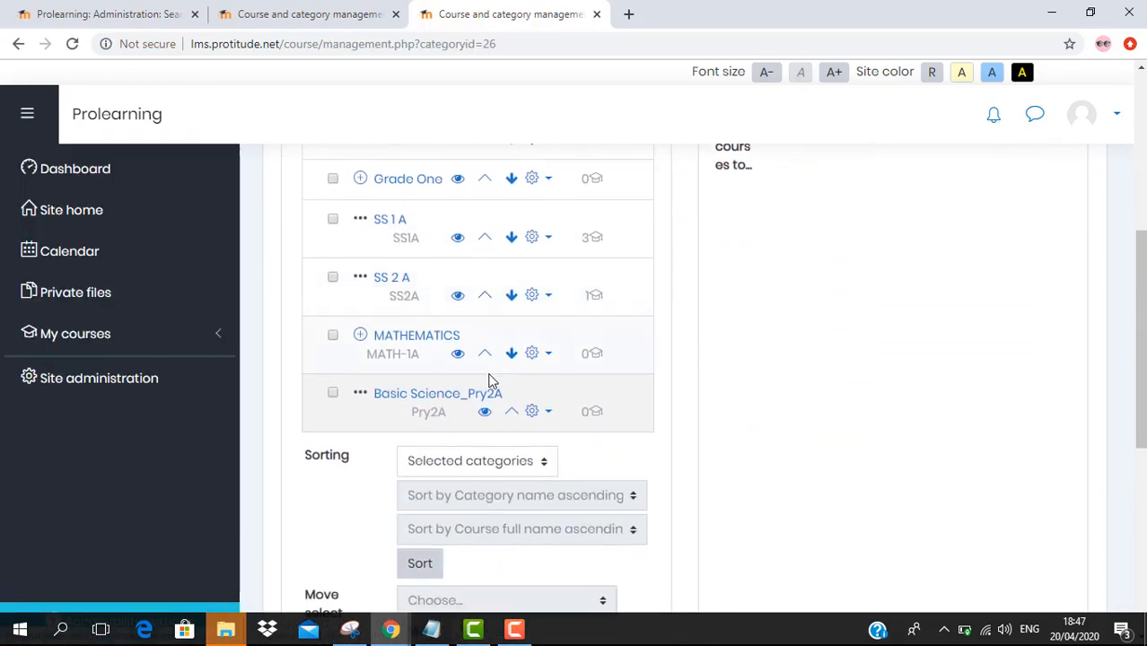
click(549, 413)
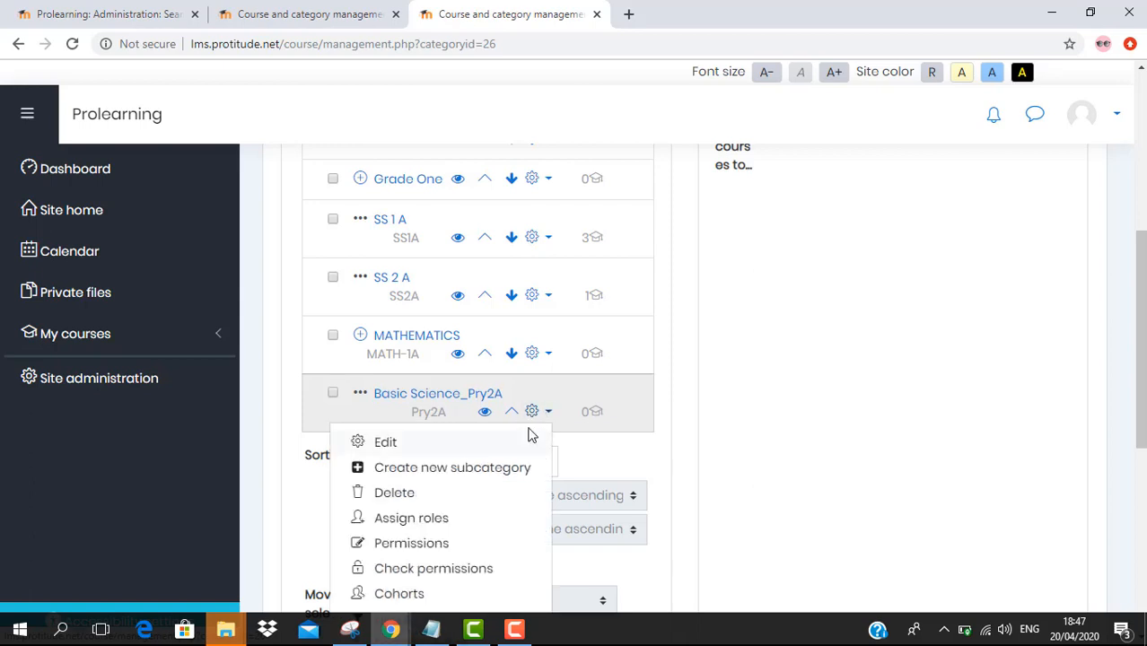
click(487, 473)
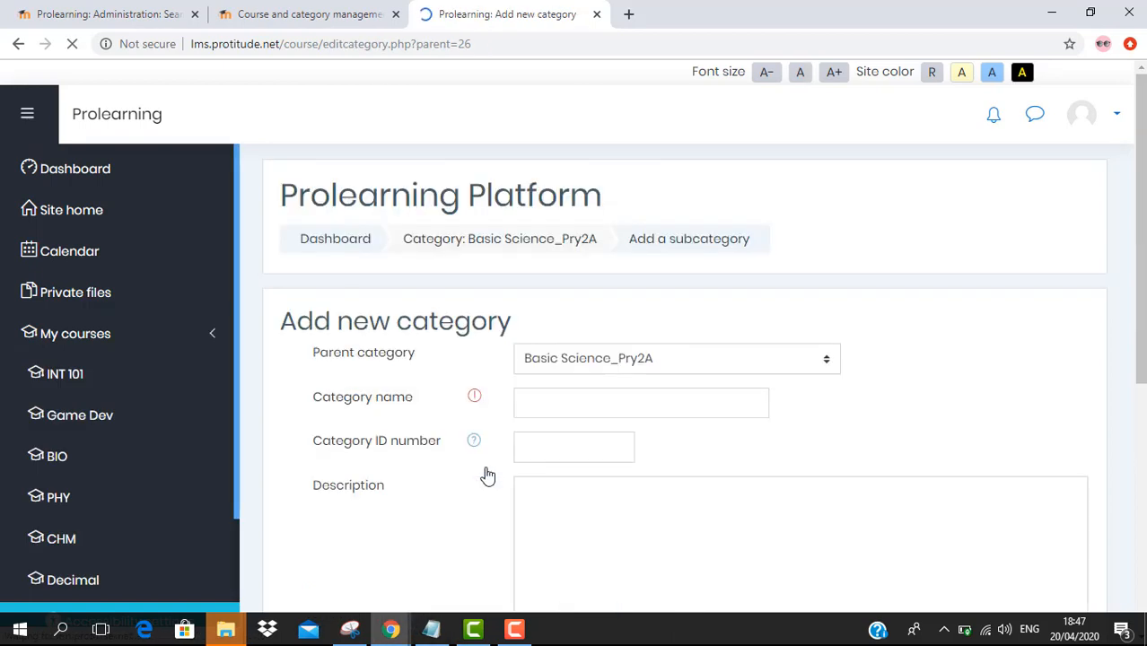
click(600, 405)
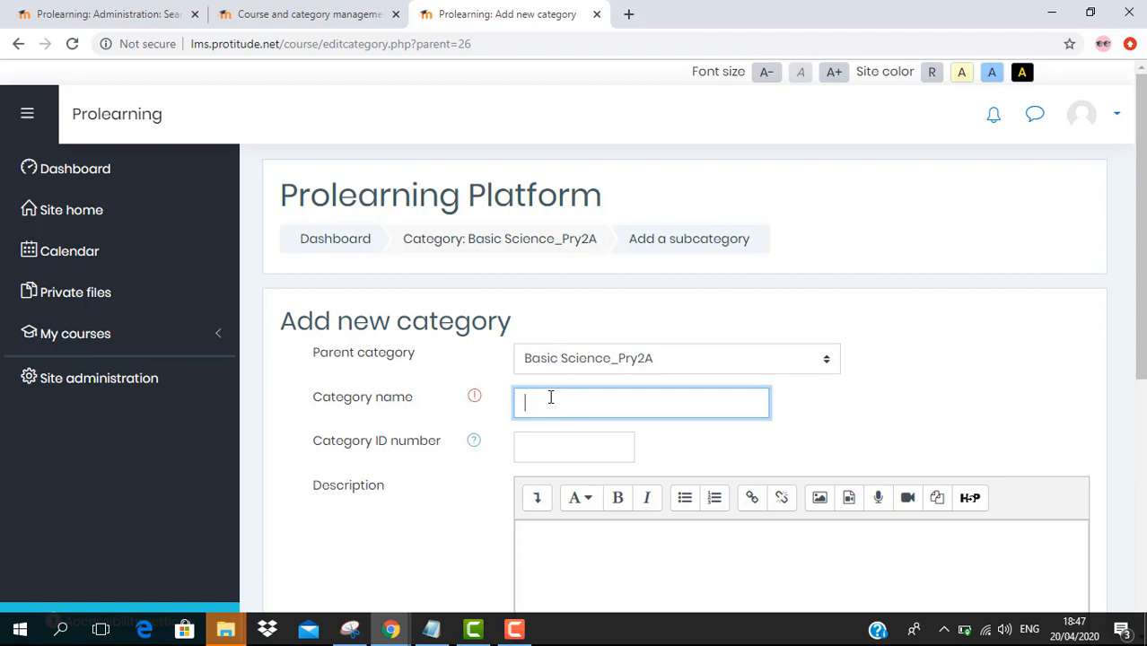
text(Week 1)
scroll(543, 373, down, 3)
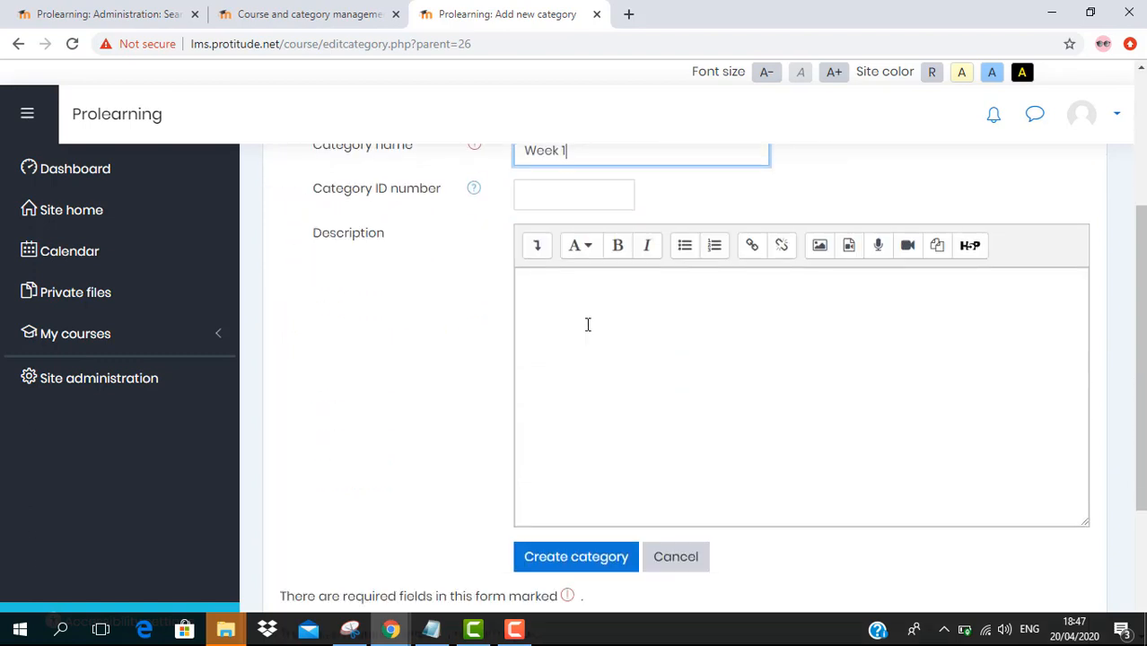
scroll(587, 326, down, 2)
click(562, 389)
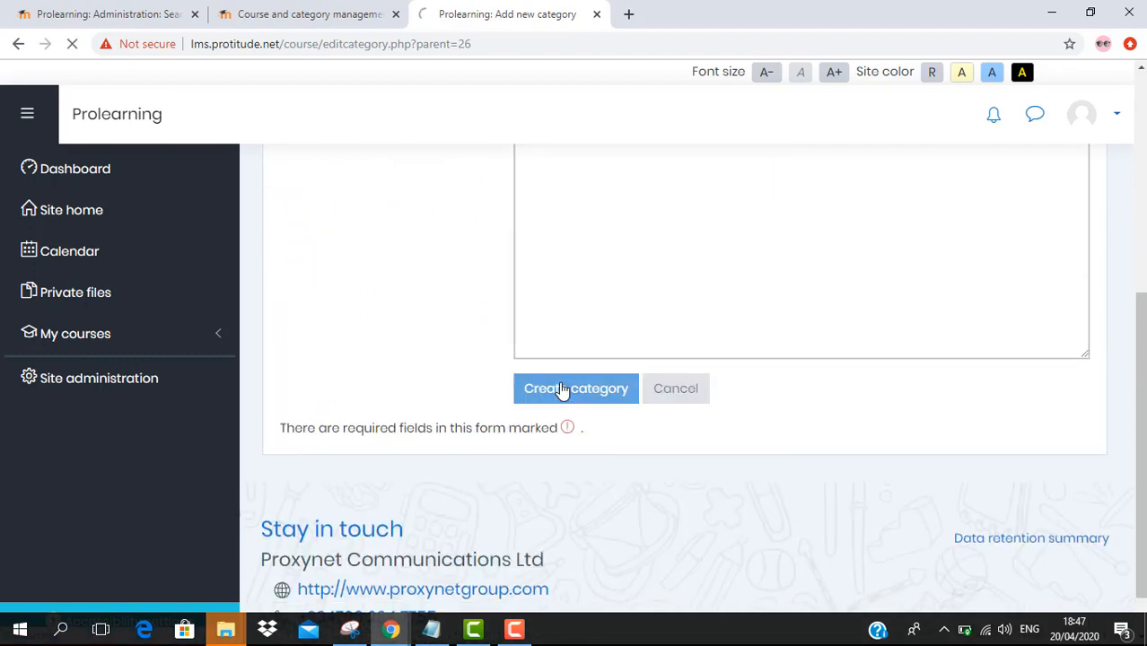
Collapse and re-expand the Basic Science_Pry2A category to check its subcategory
scroll(559, 388, down, 5)
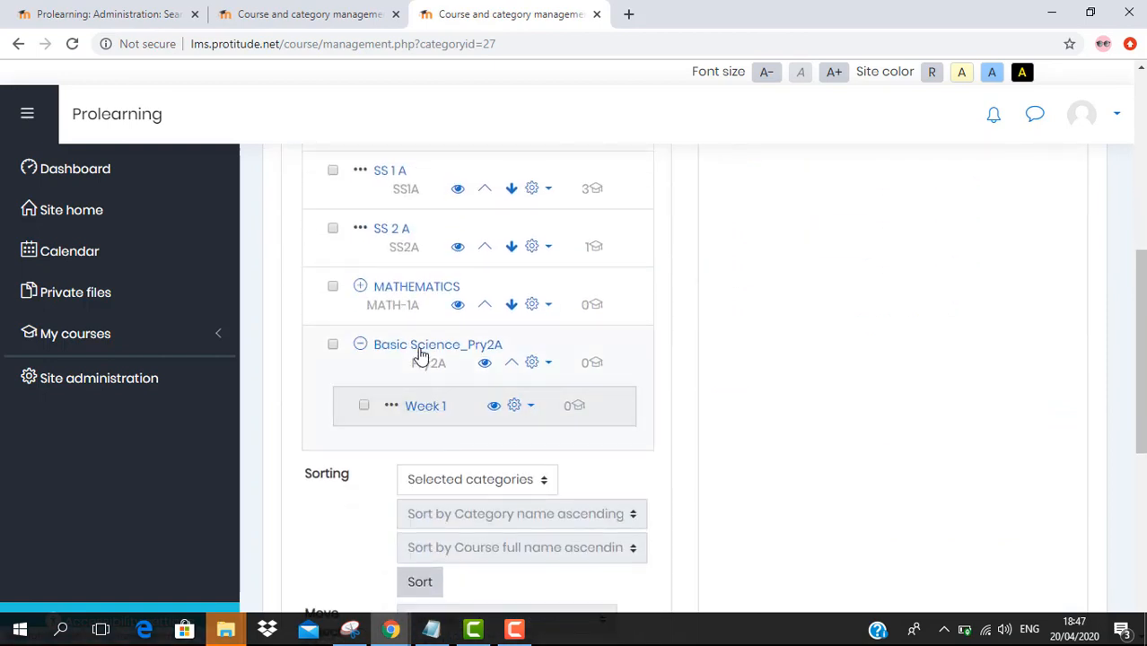
click(360, 344)
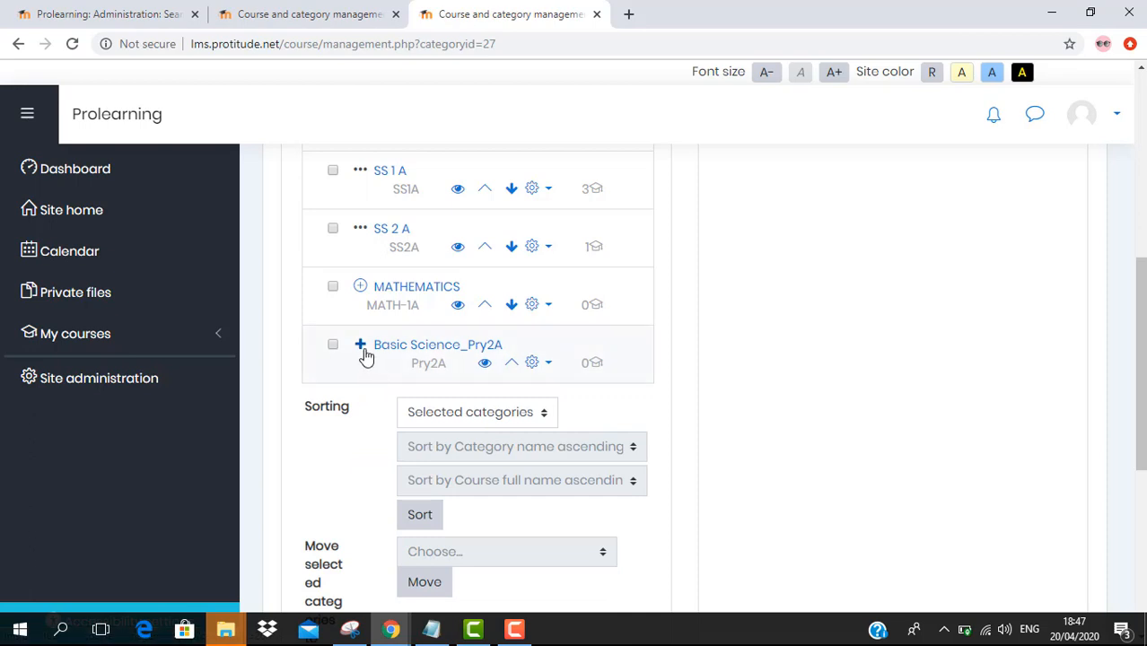
click(360, 345)
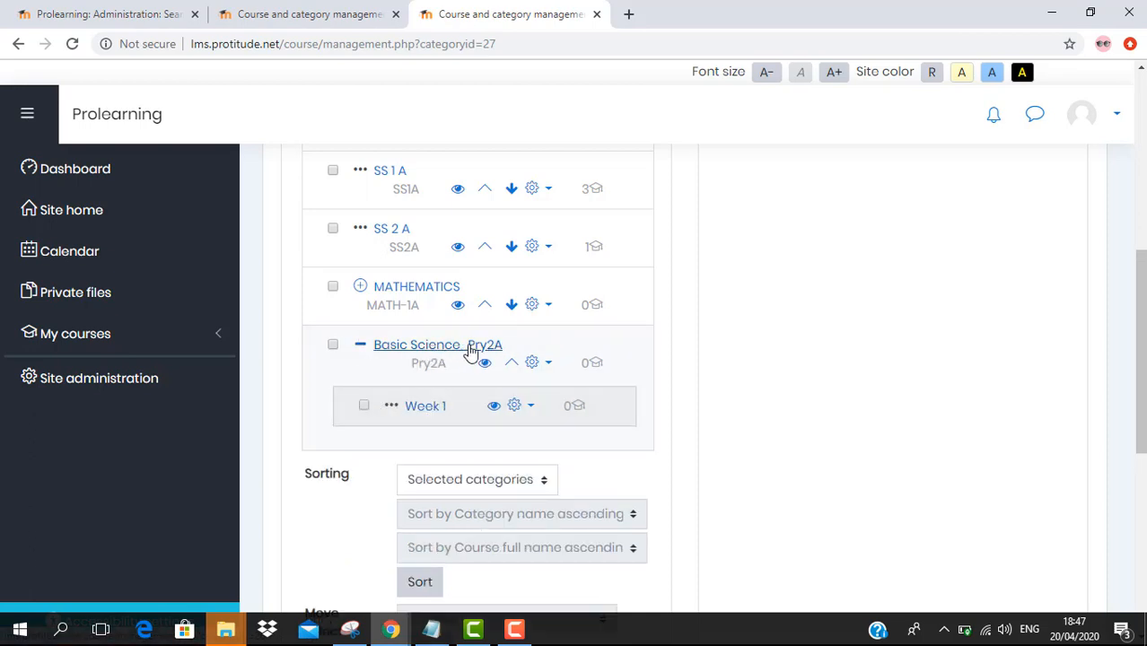
Create a second subcategory named Week 2 under Basic Science_Pry2A
click(549, 364)
click(437, 423)
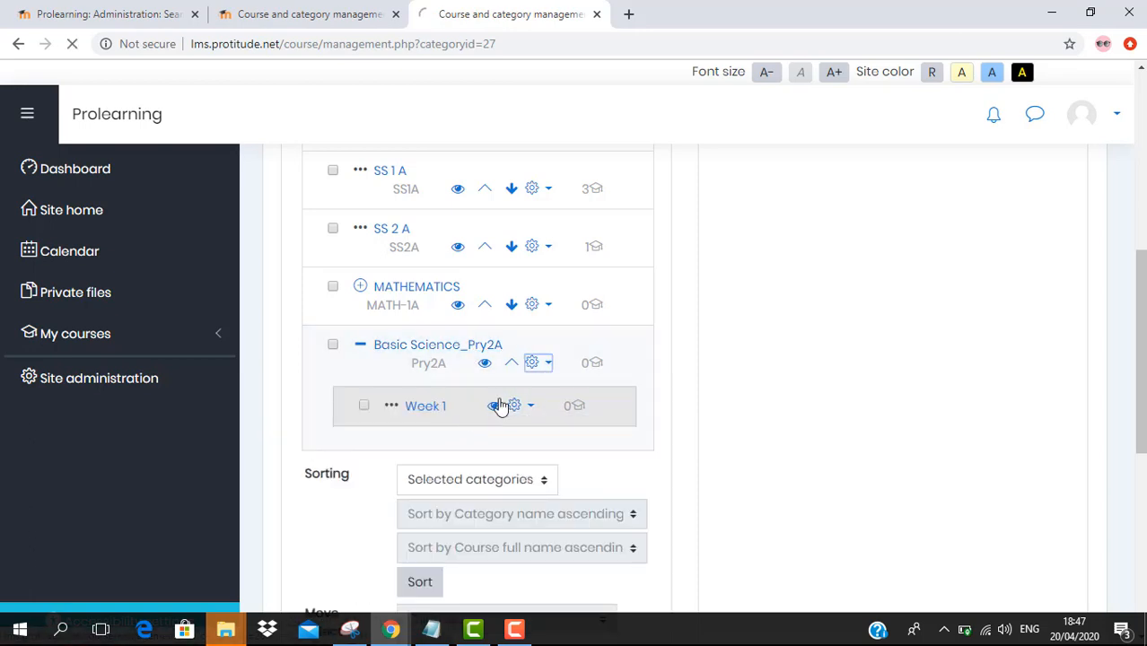
click(550, 401)
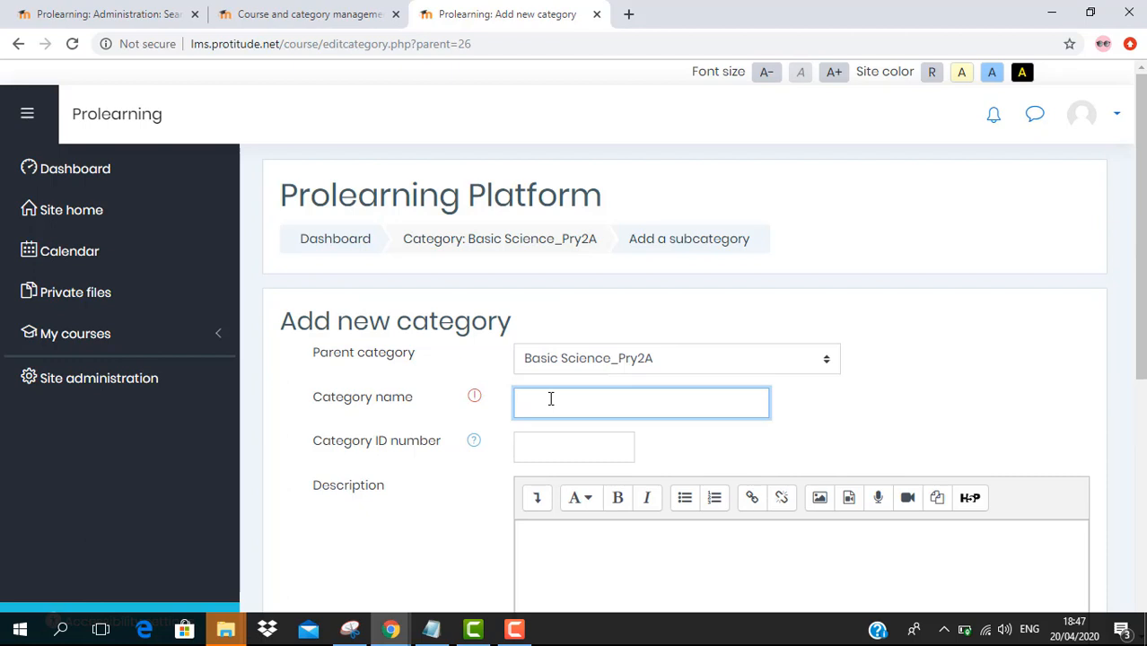
text(We)
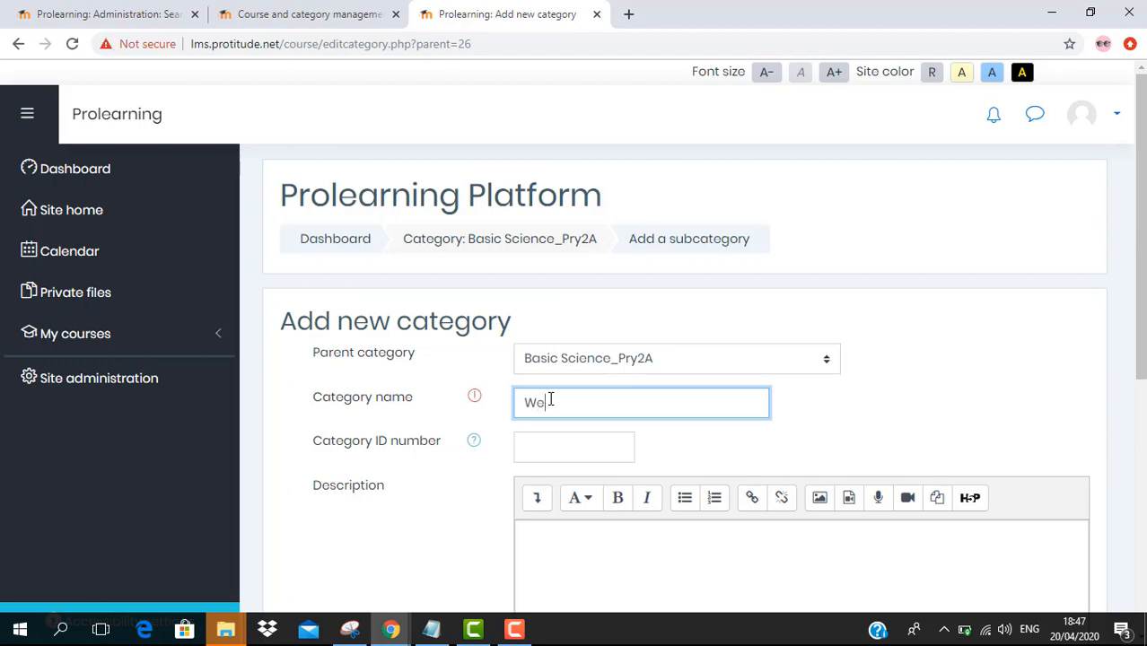
text(ek 2)
scroll(561, 403, down, 5)
click(585, 405)
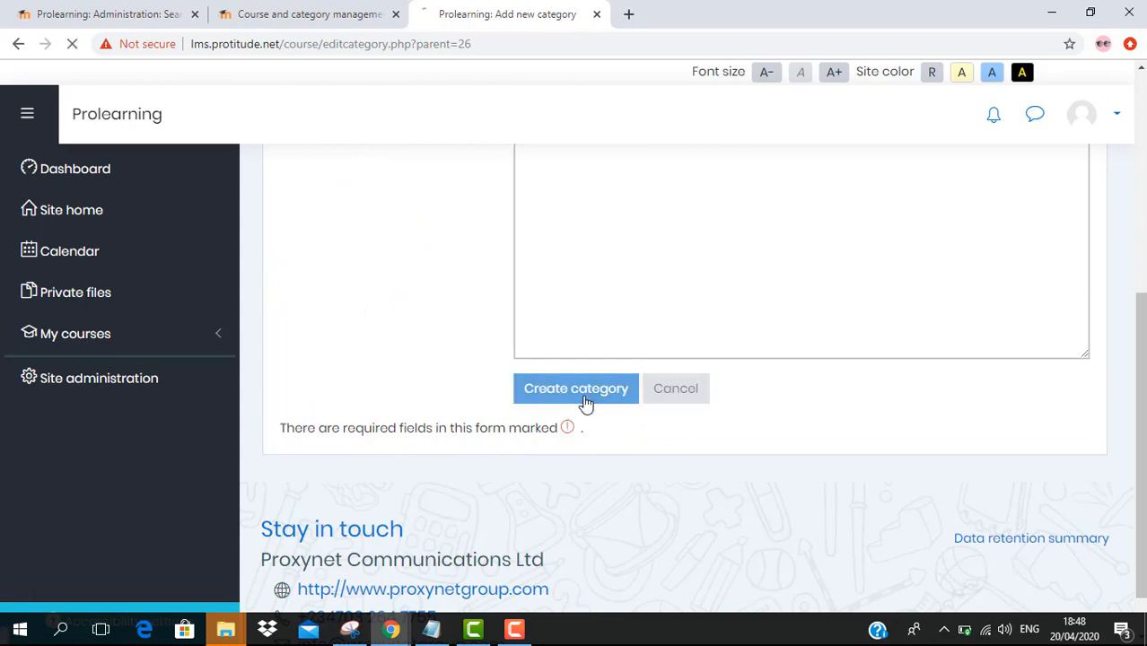
Create a third subcategory named Week 3 under Basic Science_Pry2A
scroll(557, 404, down, 5)
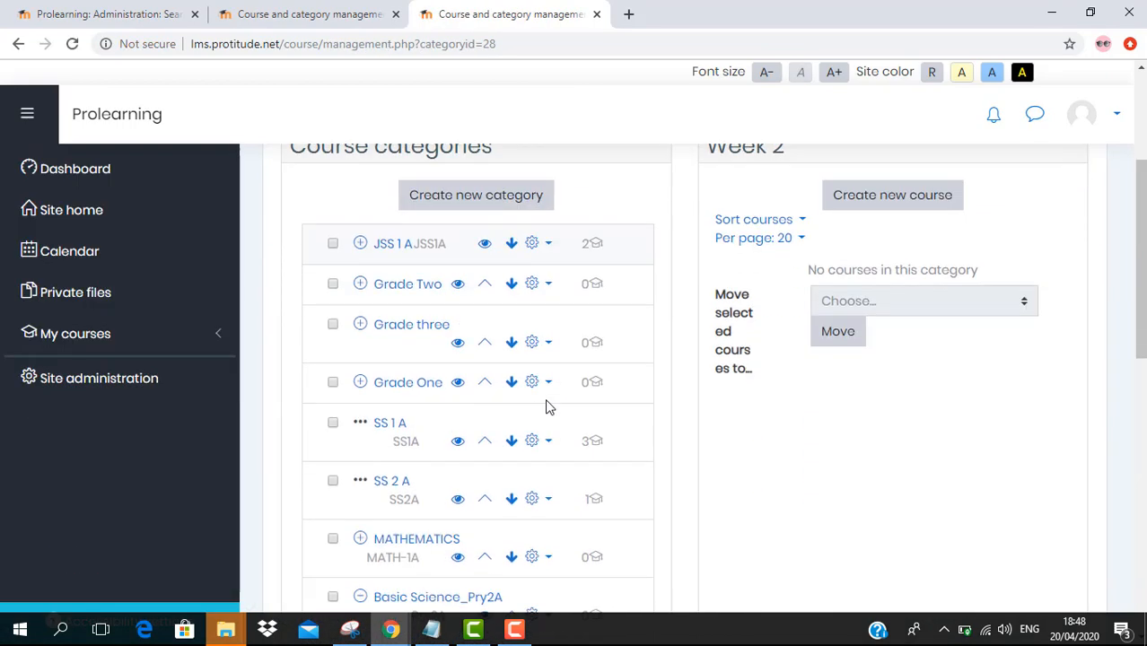
scroll(549, 416, down, 2)
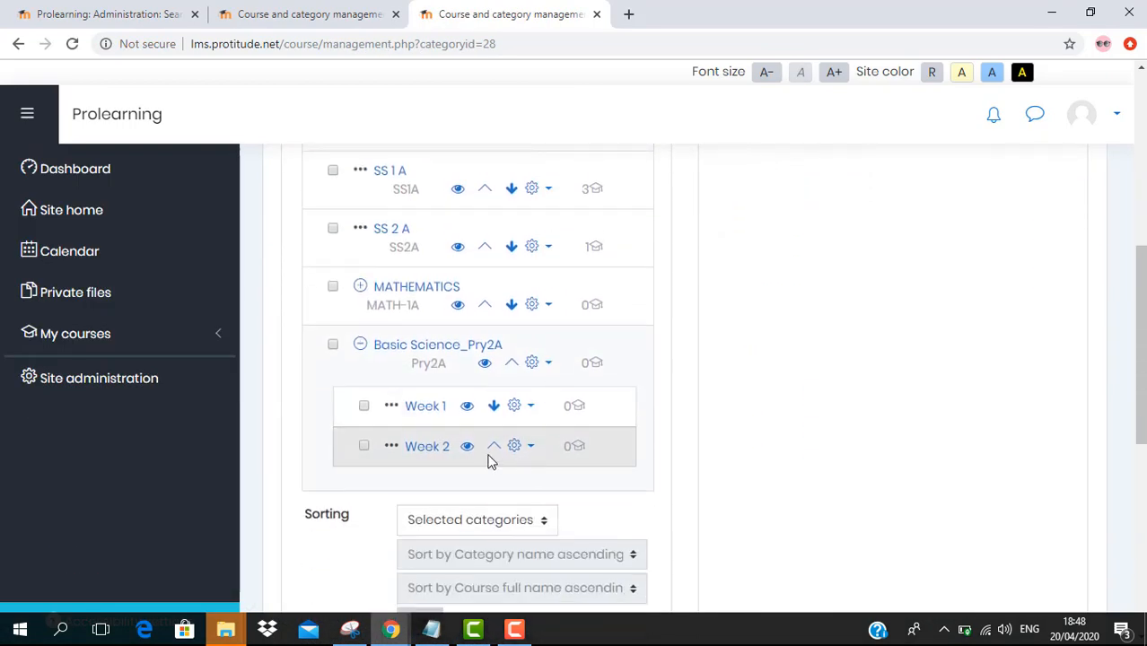
click(548, 364)
click(402, 421)
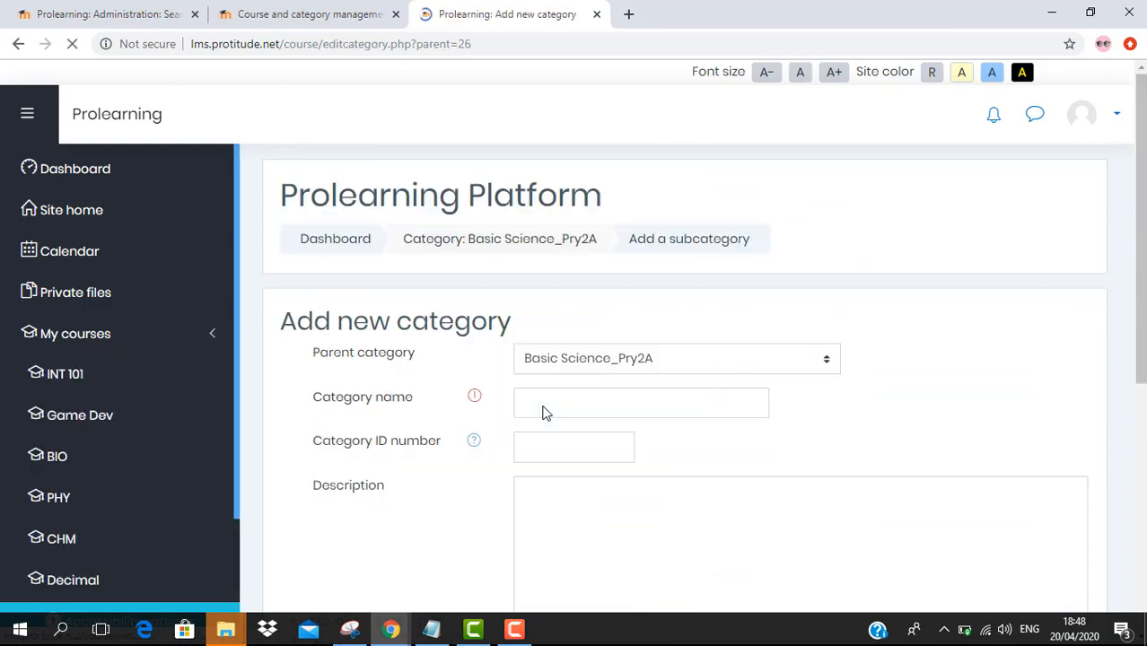
click(566, 400)
text(Week 3)
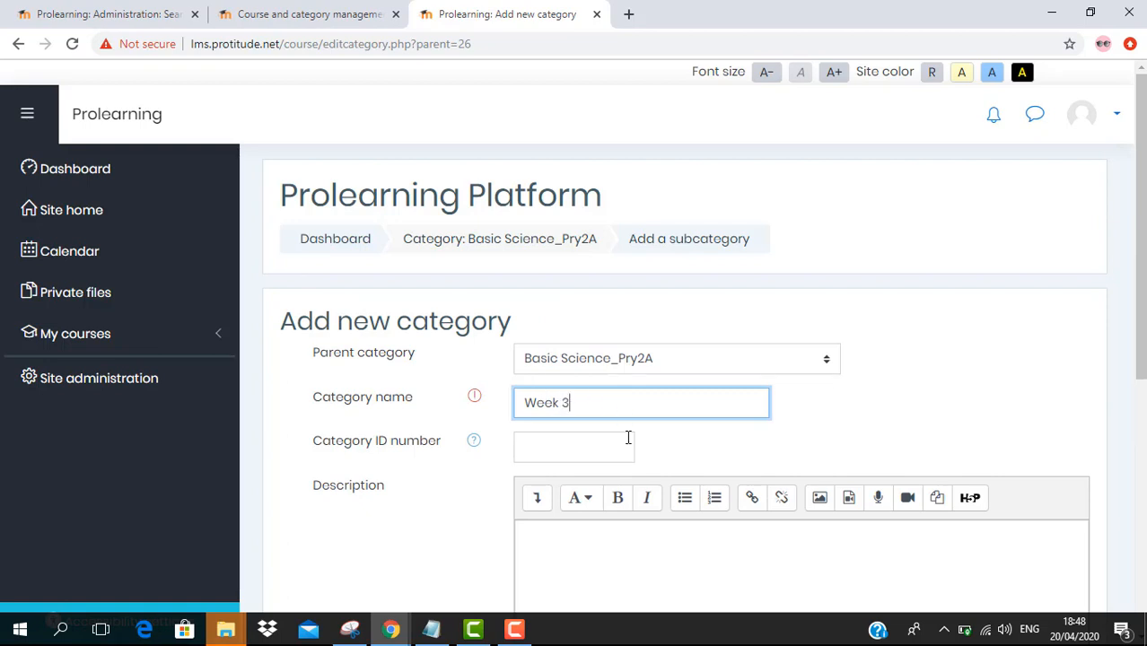
scroll(628, 438, down, 3)
click(579, 557)
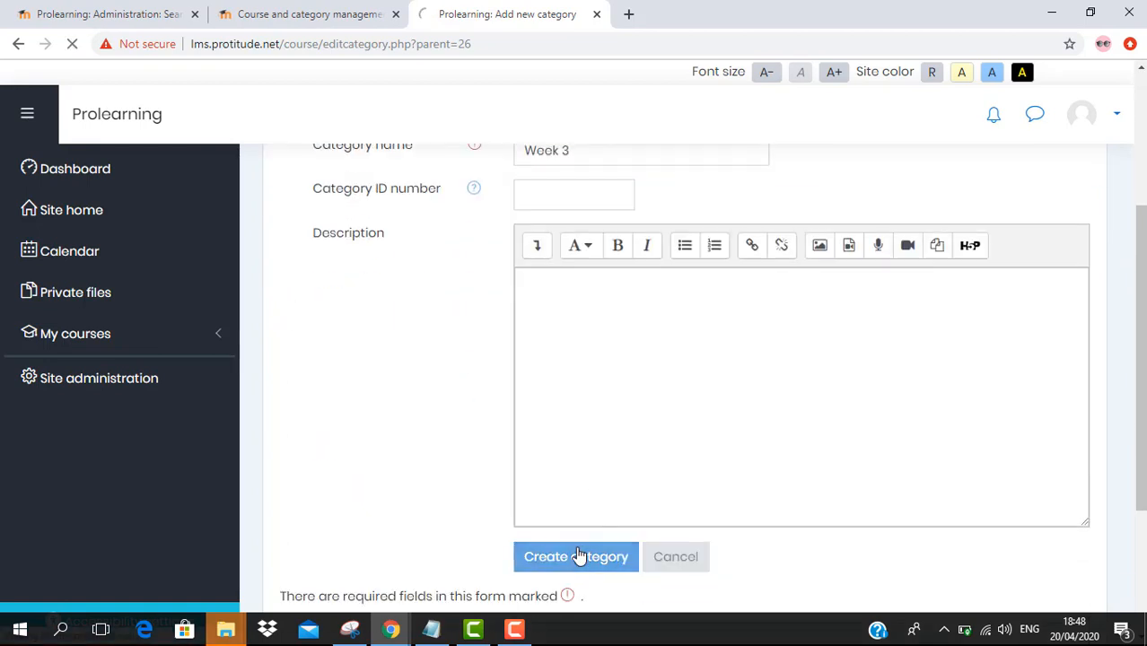
Review the subcategories of Basic Science_Pry2A and open Week 1 to show its courses
scroll(1006, 377, down, 2)
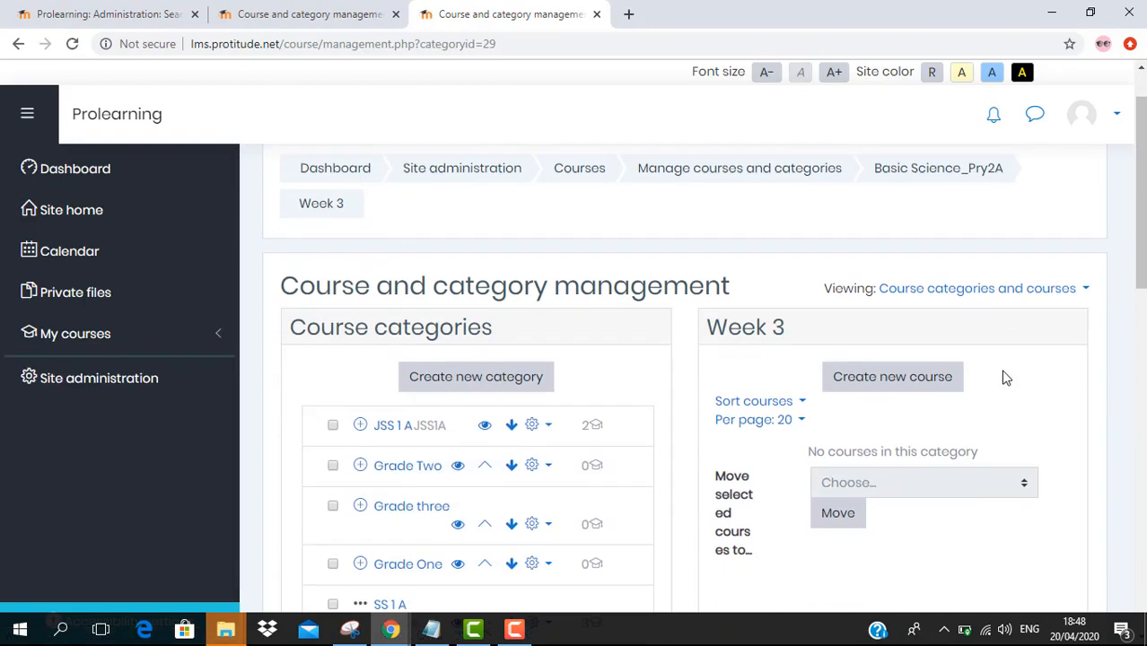
scroll(658, 522, down, 4)
scroll(583, 505, down, 2)
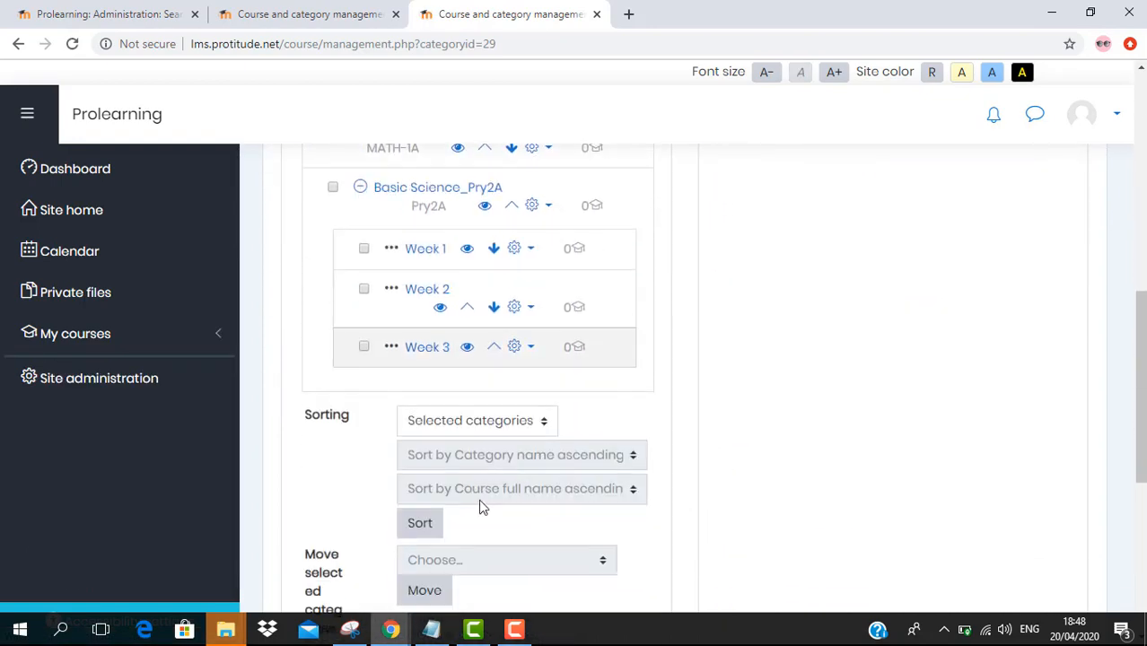
click(423, 241)
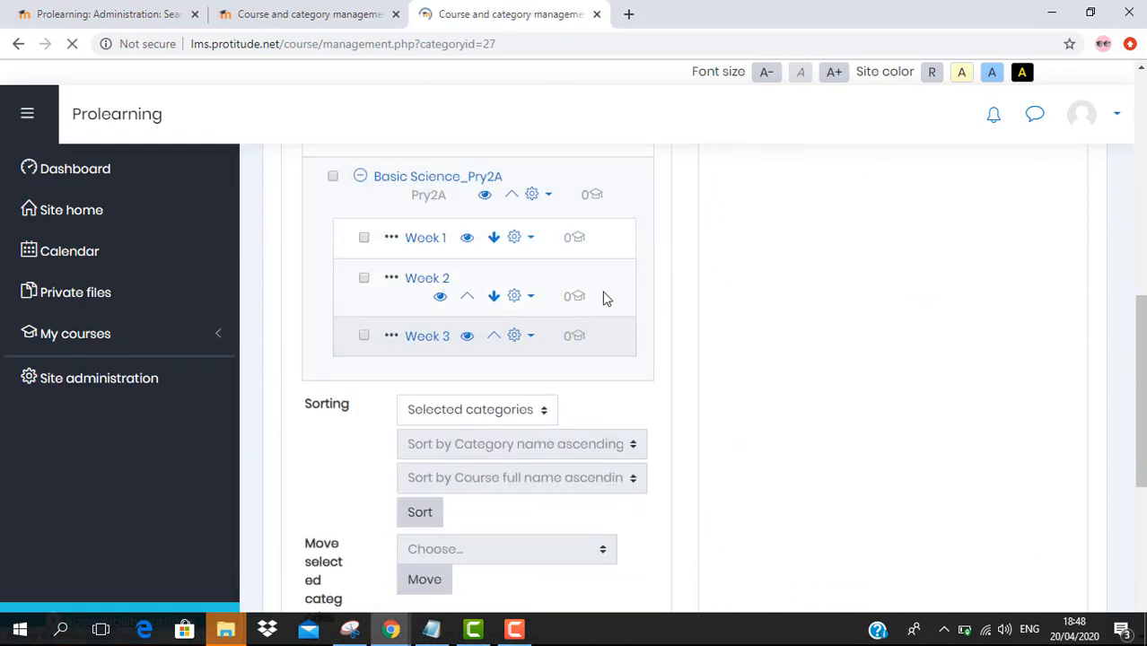
scroll(736, 405, down, 2)
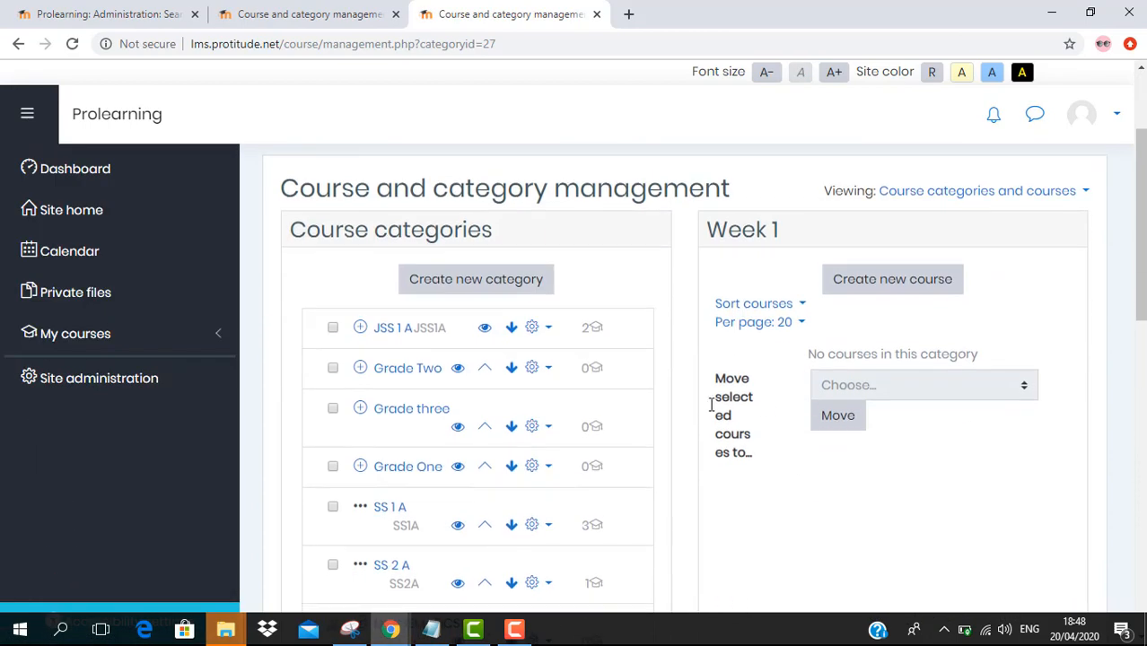
Switch the view to Course categories only and reopen the Week 1 subcategory from the list
click(1056, 192)
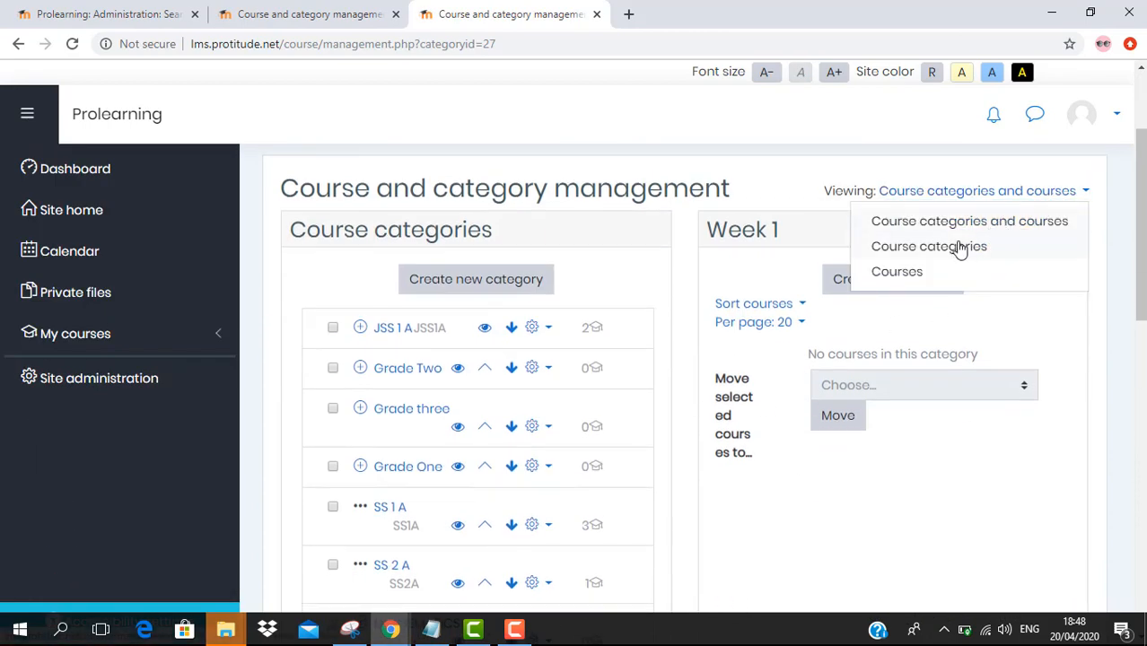
click(960, 249)
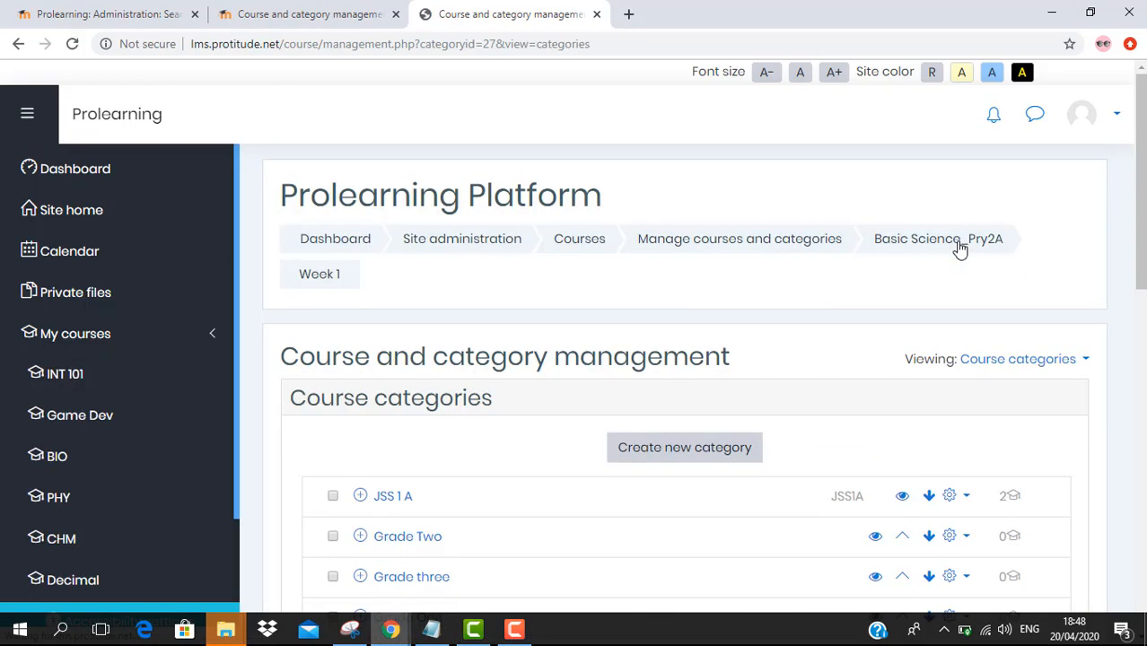
scroll(561, 306, down, 6)
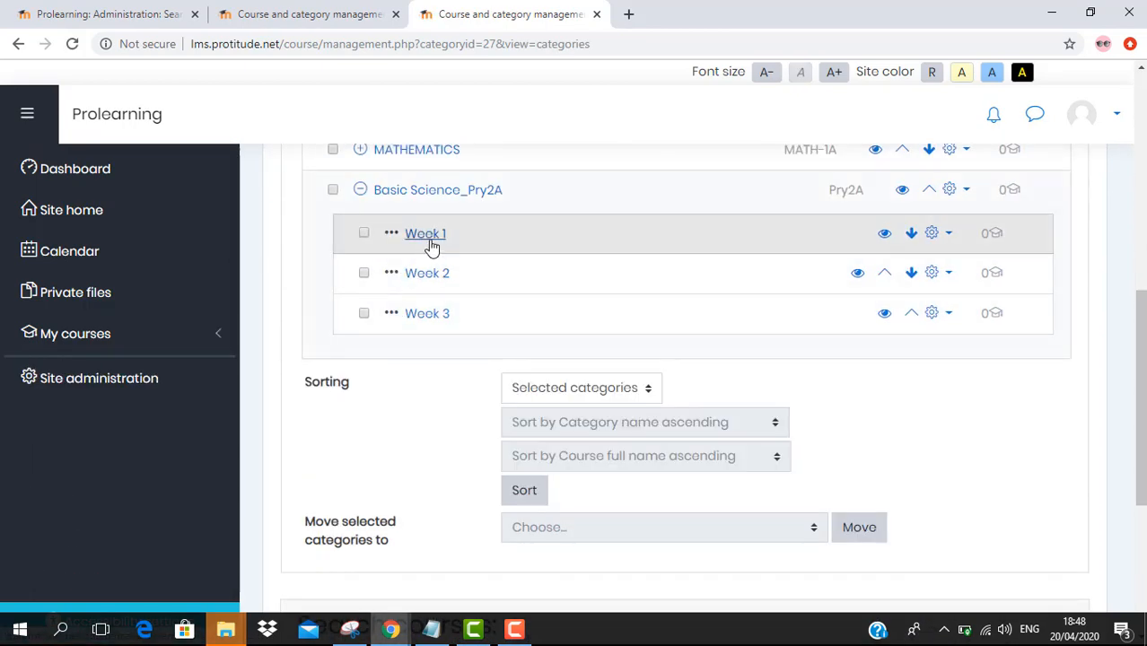
click(430, 244)
scroll(917, 240, down, 1)
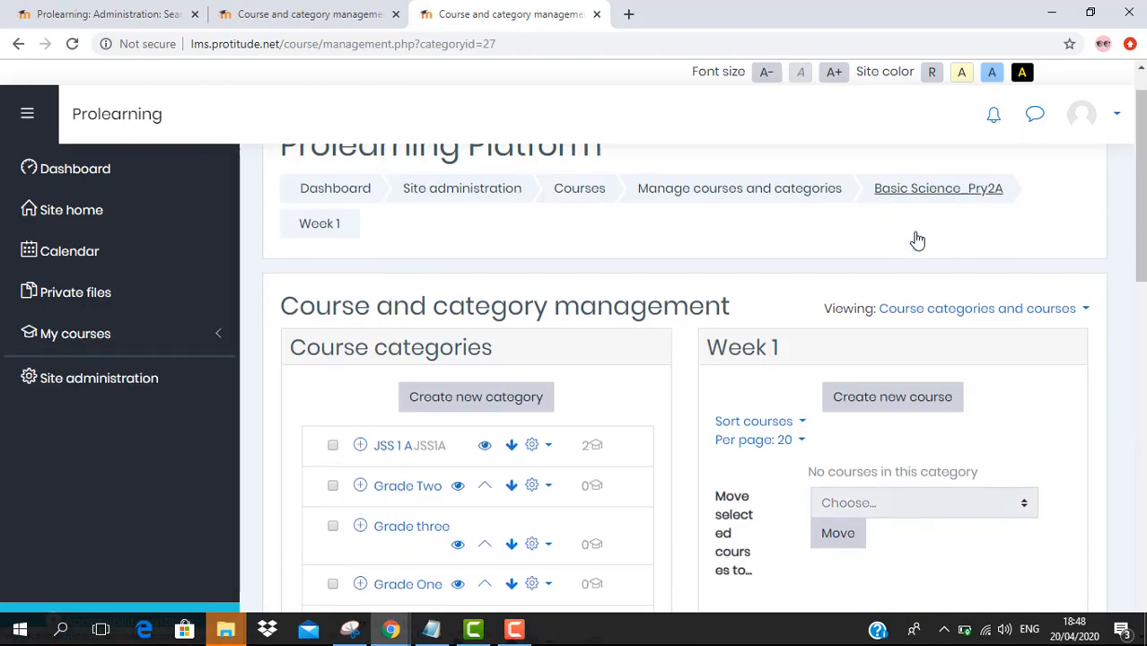
scroll(918, 241, down, 10)
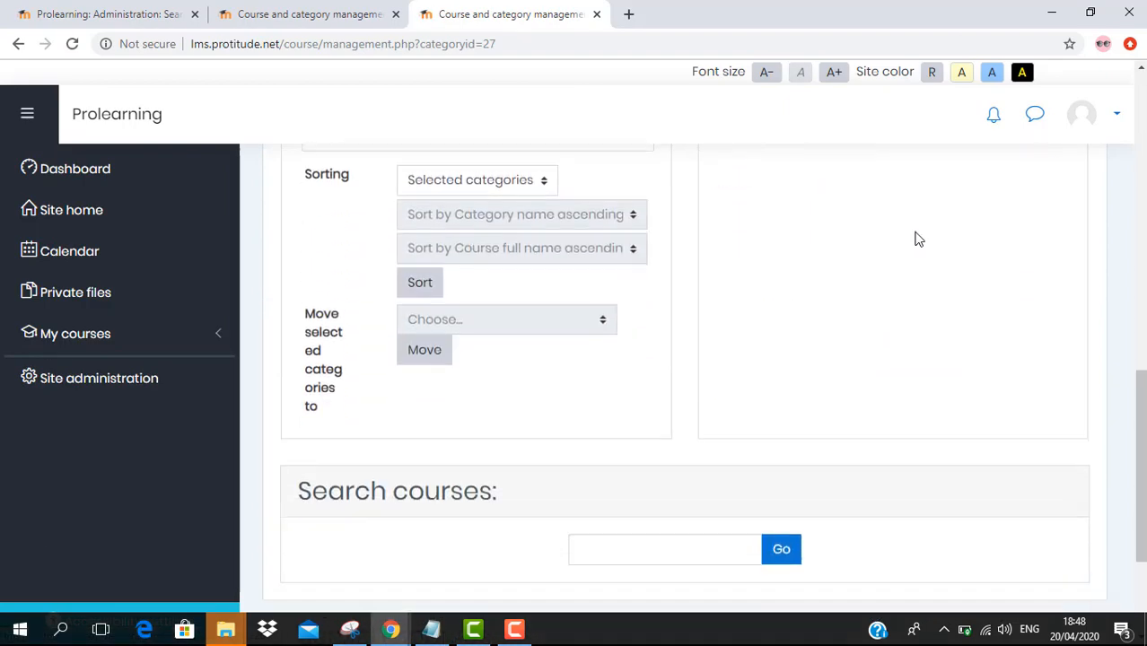
Reopen the Week 1 subcategory of Basic Science_Pry2A and start a new course in it
scroll(917, 239, down, 2)
scroll(918, 239, up, 6)
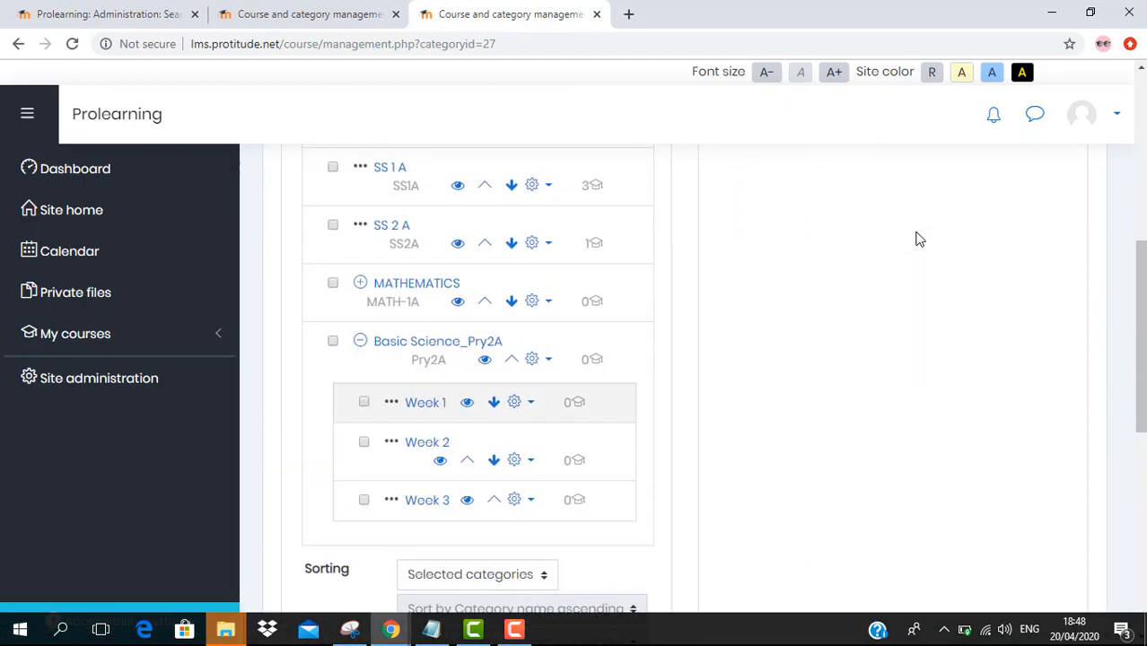
scroll(917, 238, up, 4)
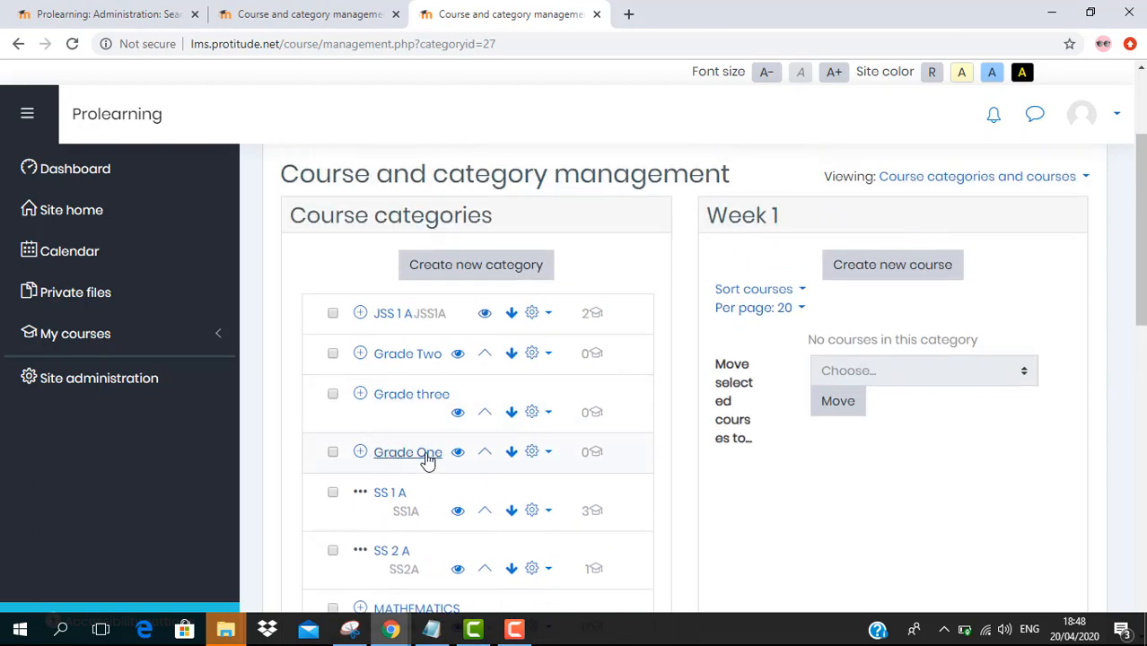
scroll(427, 459, down, 7)
scroll(400, 303, up, 2)
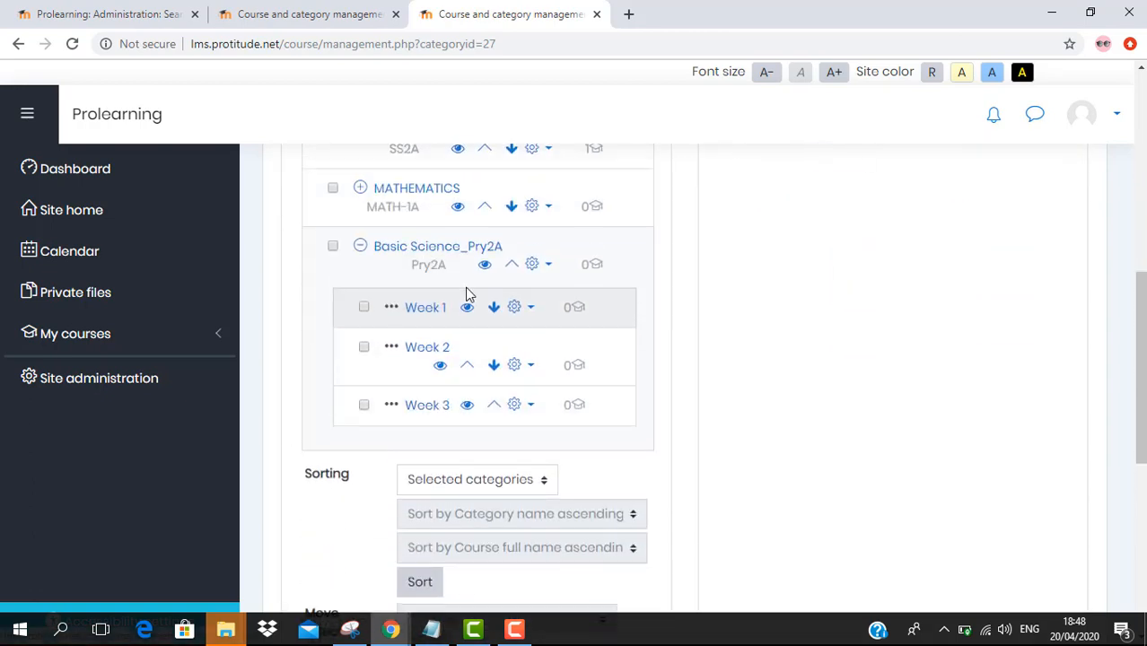
click(425, 310)
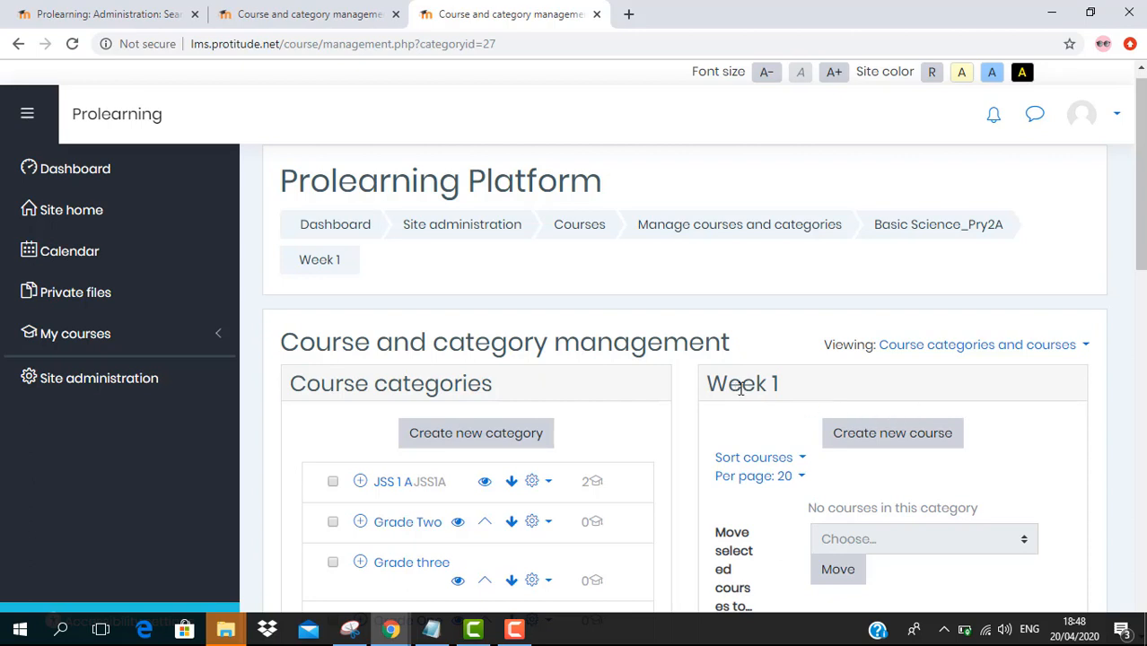
scroll(850, 402, down, 3)
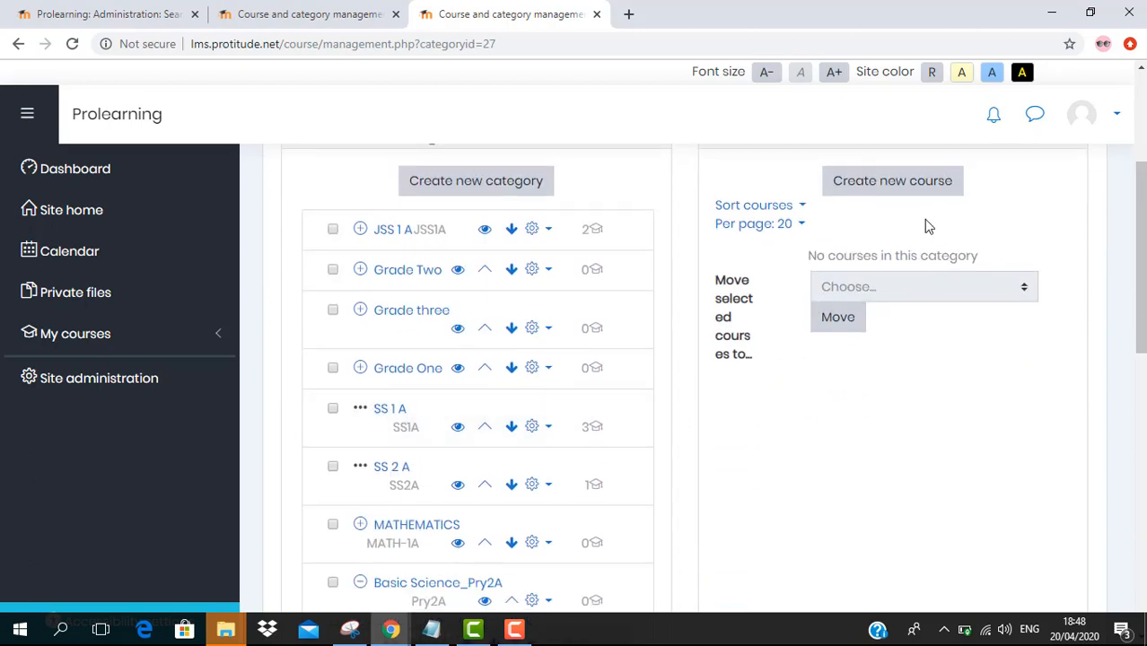
click(870, 187)
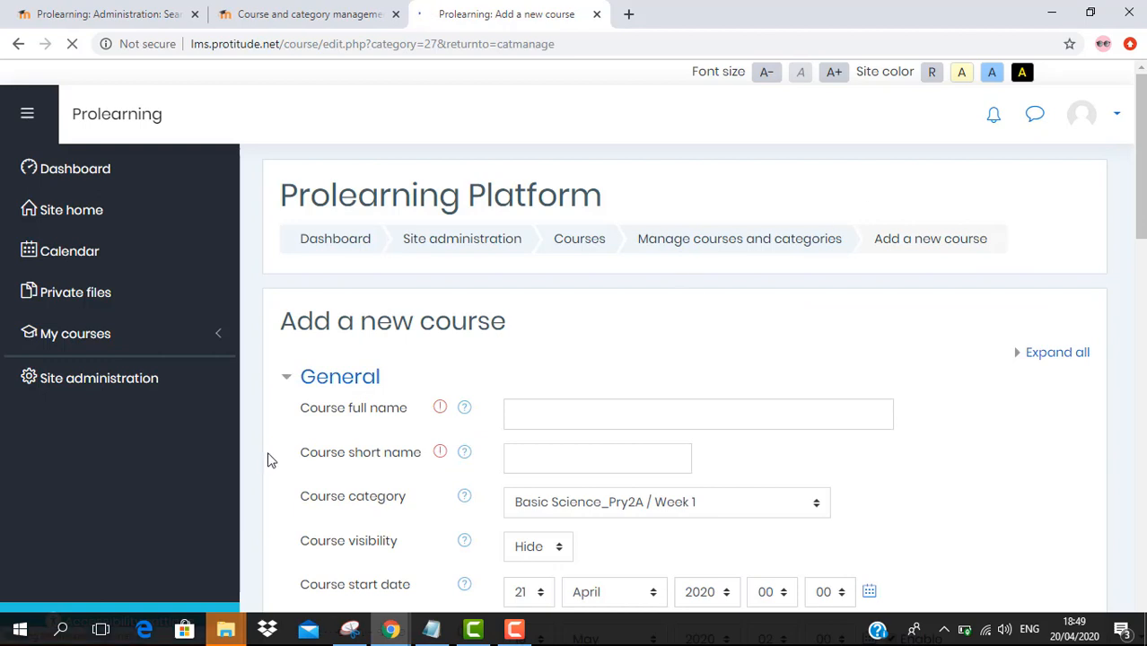
Switch to the prolearning Guide notes in Notepad and insert four blank lines above the Subject line
click(589, 418)
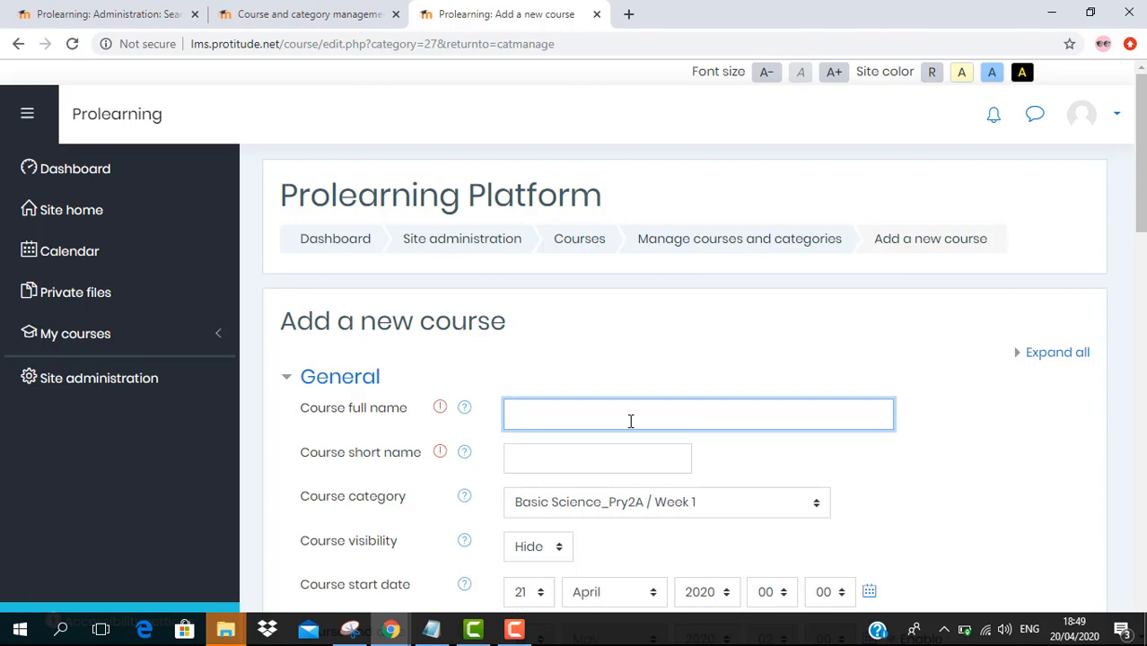
click(432, 630)
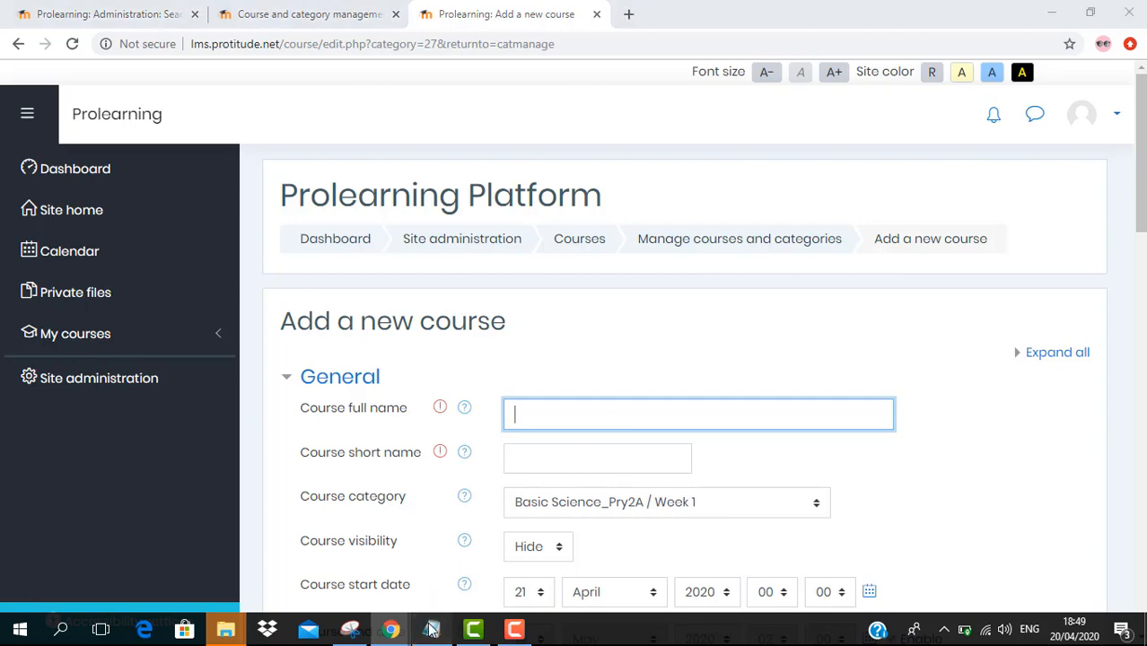
scroll(777, 276, down, 1)
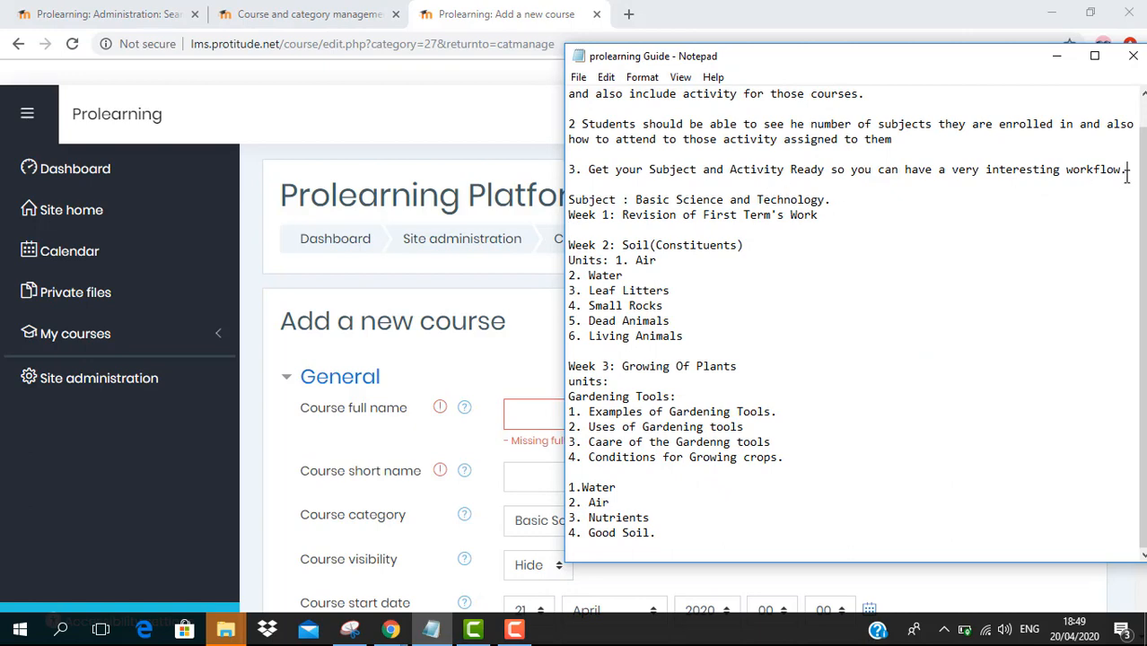
key(Return)
key(Return)
key(Return)
key(Return)
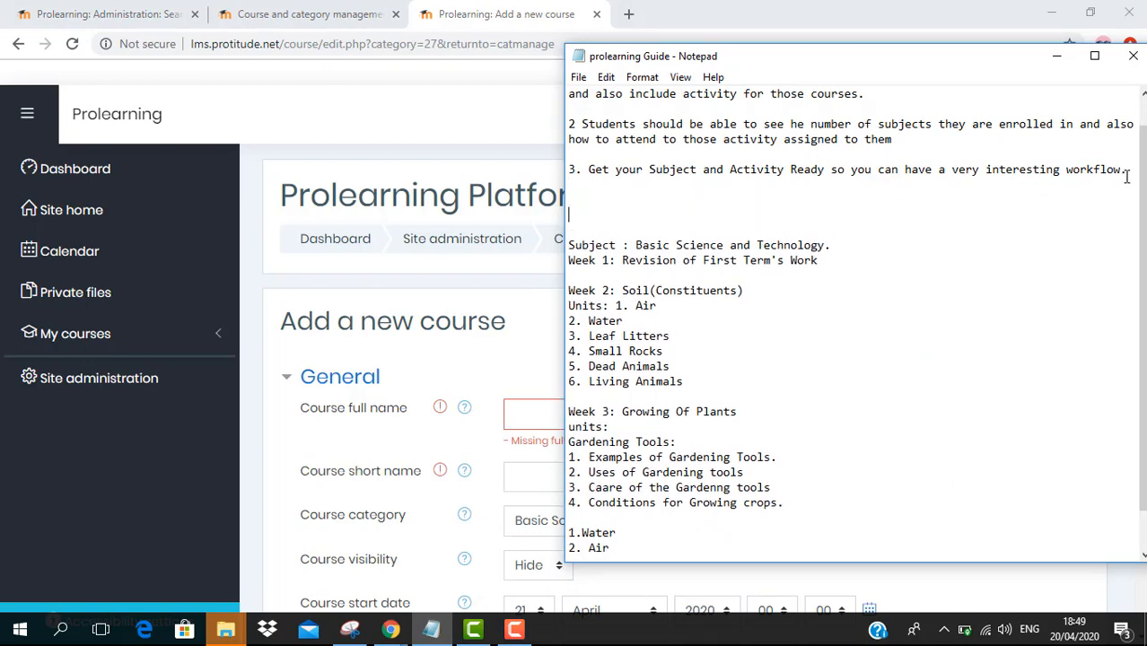
scroll(1095, 248, down, 2)
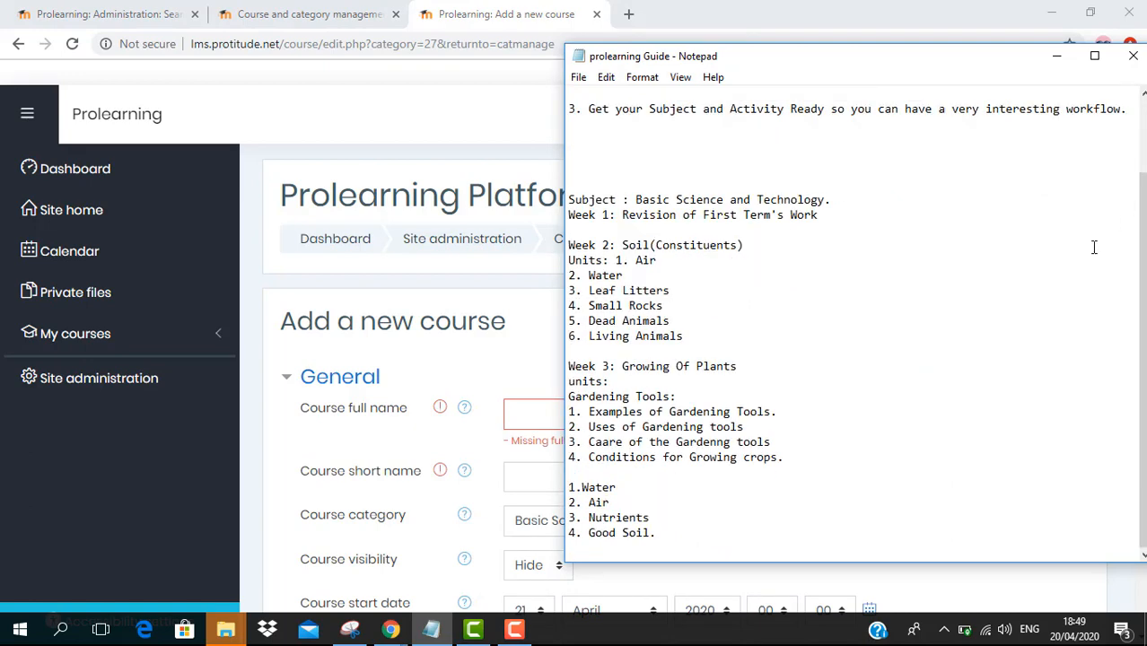
Copy the Week 1 topic "Revision of First Term's Work" from the notes and paste it as the course full name
click(1131, 112)
mouse_move(624, 220)
mouse_down()
mouse_move(814, 221)
mouse_move(570, 214)
mouse_move(624, 209)
mouse_up()
key(ctrl+c)
click(810, 224)
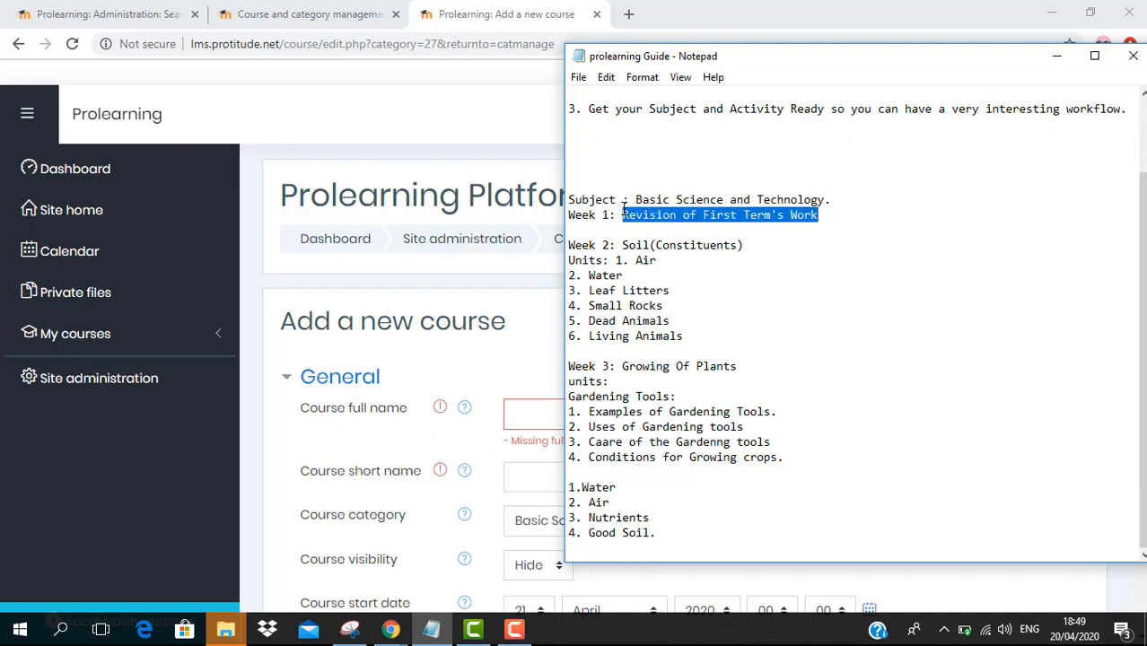
click(526, 415)
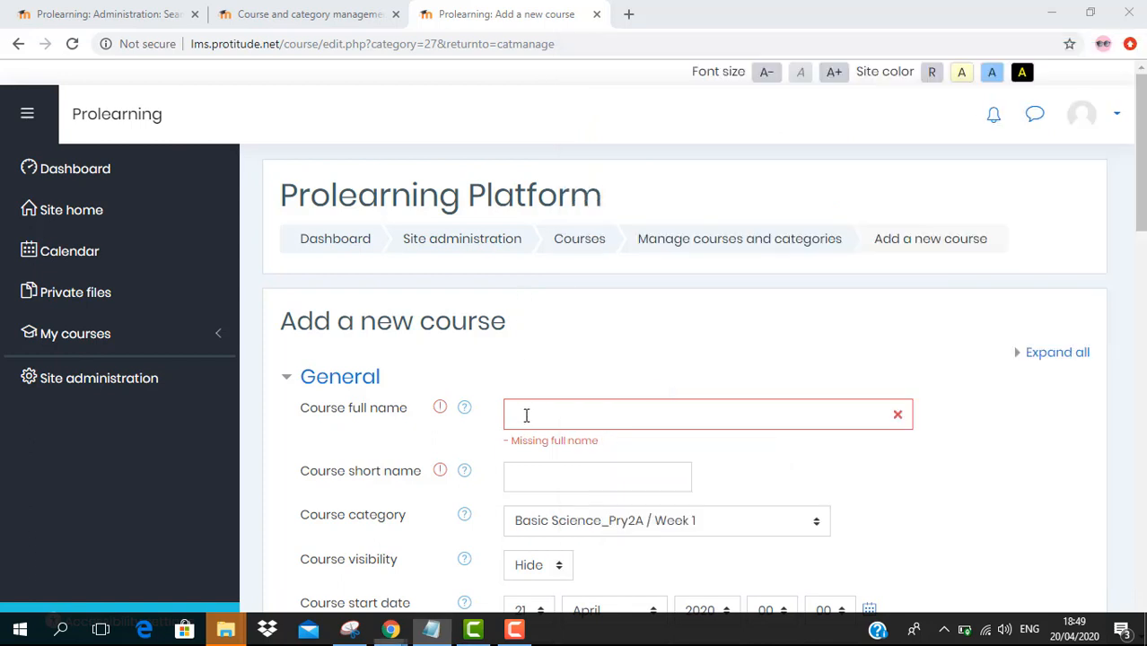
key(ctrl+v)
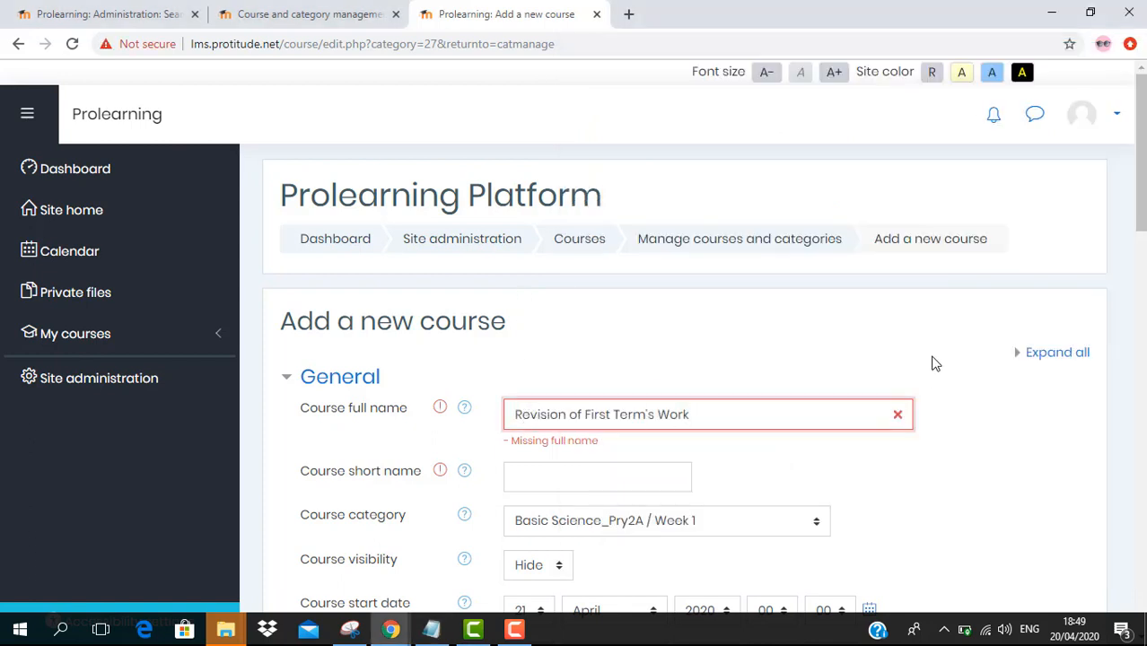
Set the course short name to Rev_2A
click(930, 360)
click(510, 458)
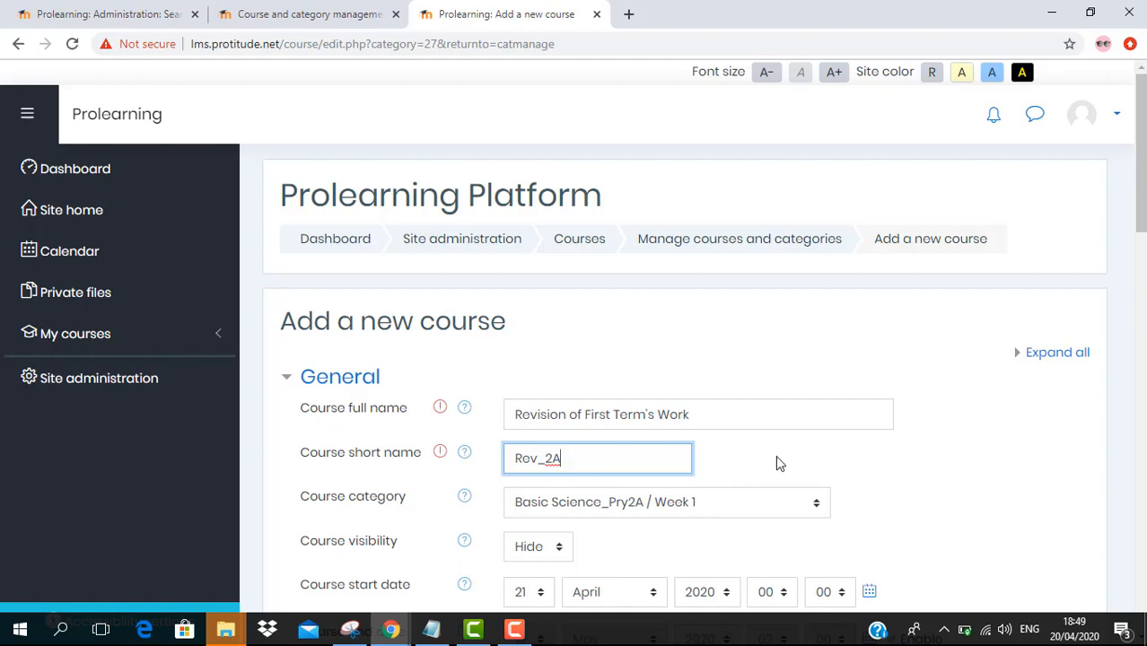
click(845, 476)
Try Basic Science_Pry2A as the course category, and reselect Basic Science_Pry2A / Week 1
scroll(853, 454, down, 2)
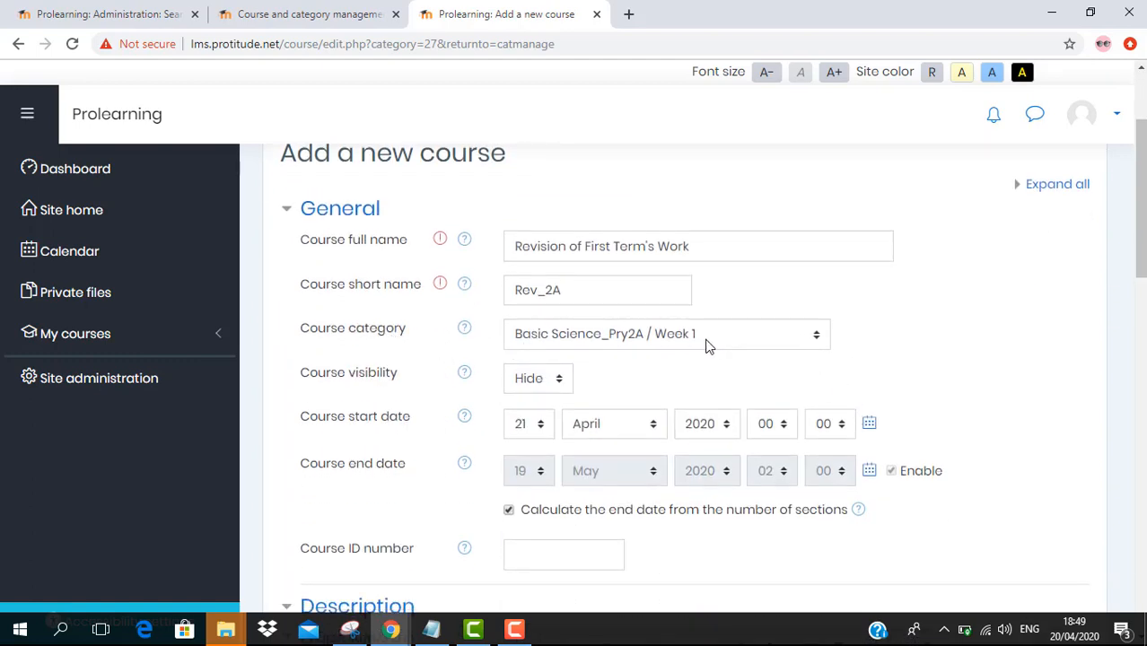
click(805, 348)
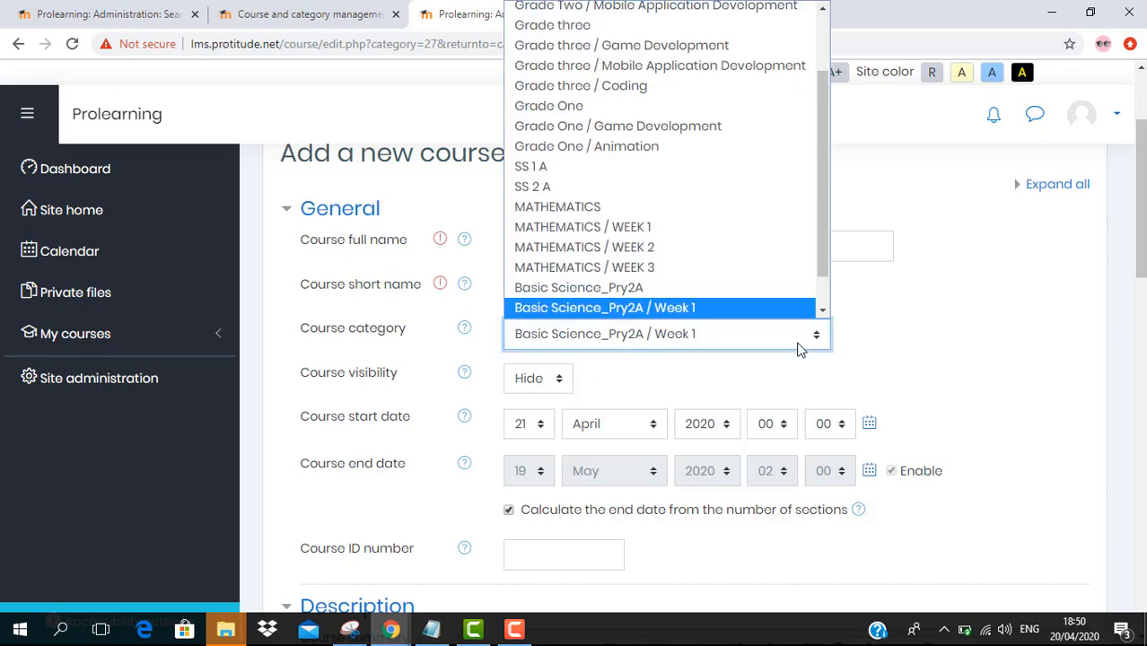
click(630, 267)
click(674, 342)
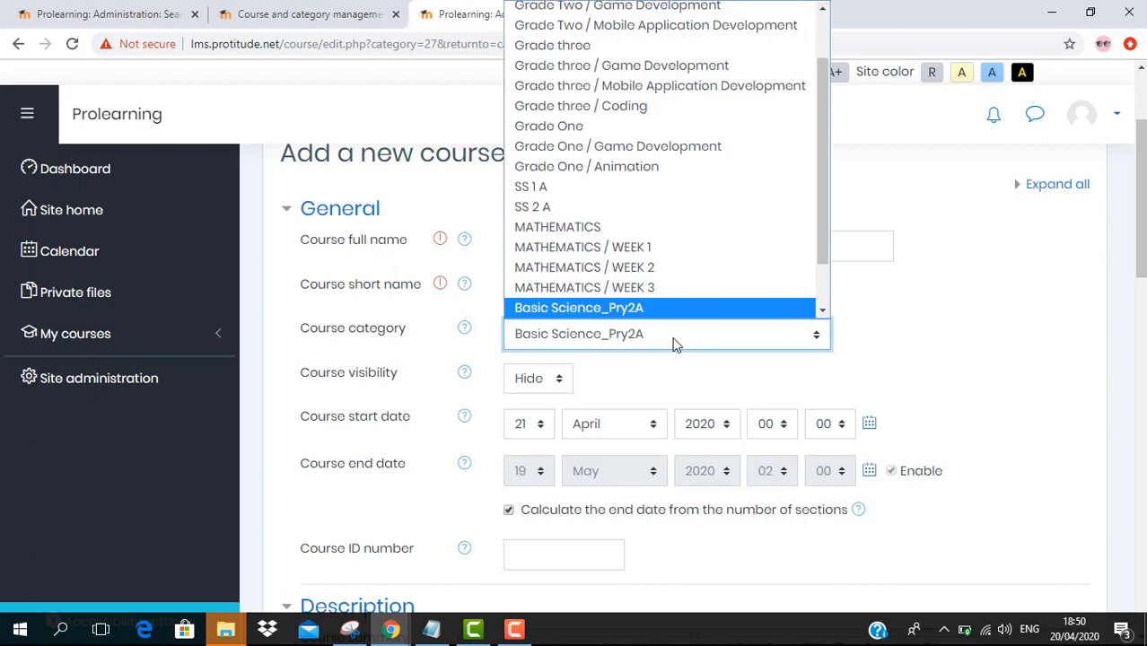
scroll(646, 285, down, 2)
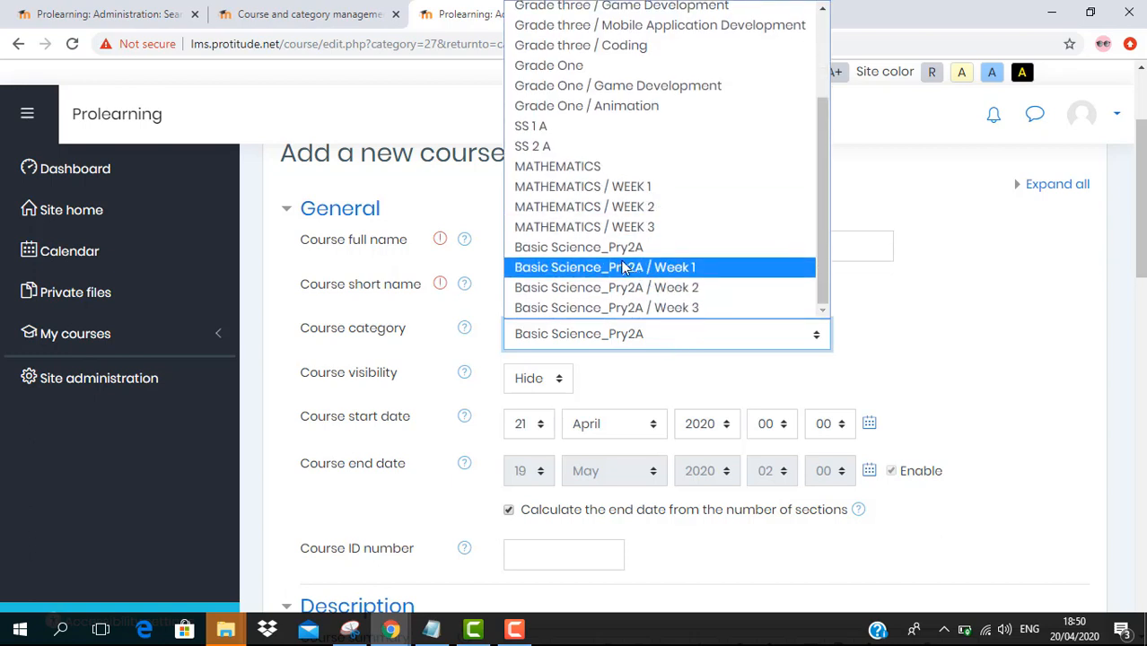
click(615, 268)
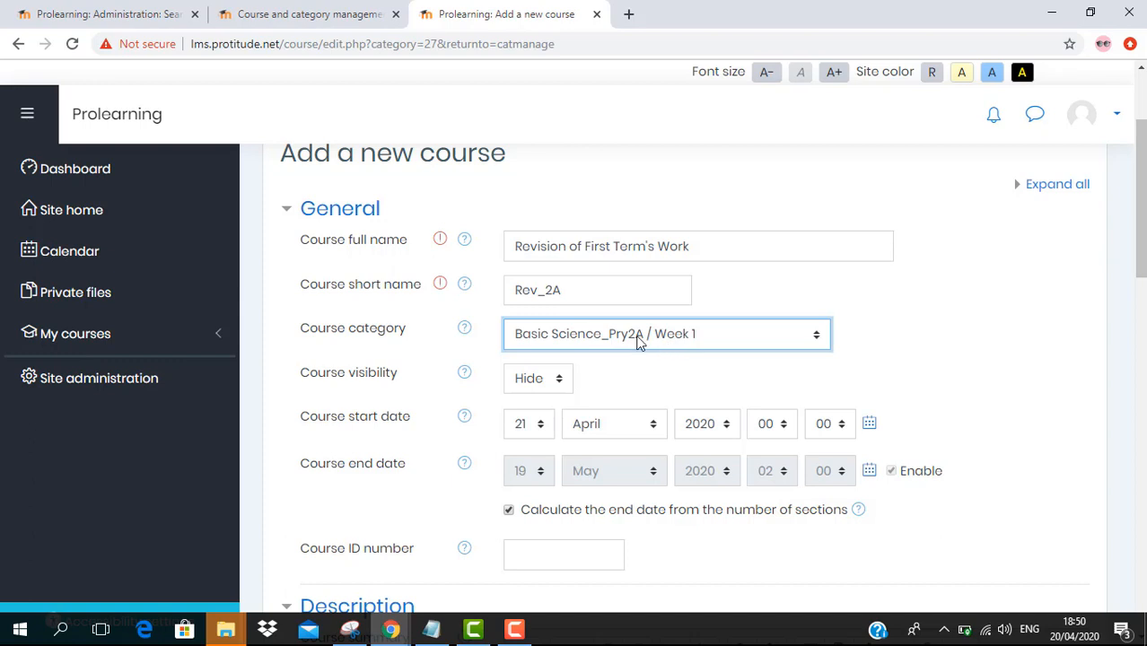
Turn off calculating the end date from the number of sections and select 21 as the course start day
scroll(583, 334, down, 2)
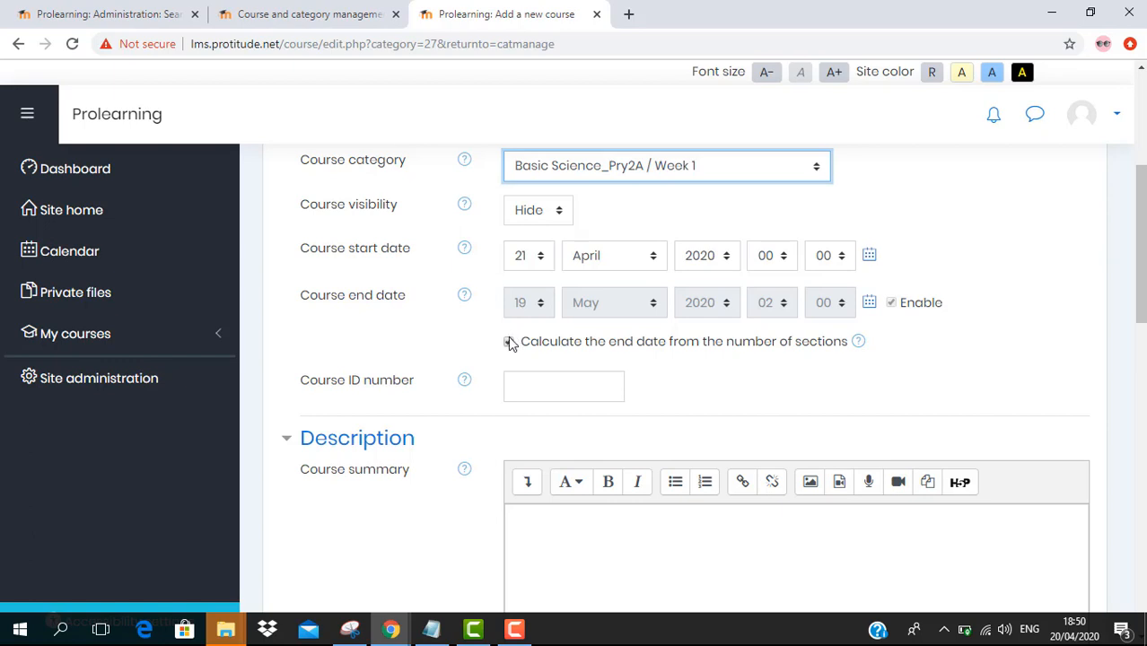
click(509, 343)
click(528, 258)
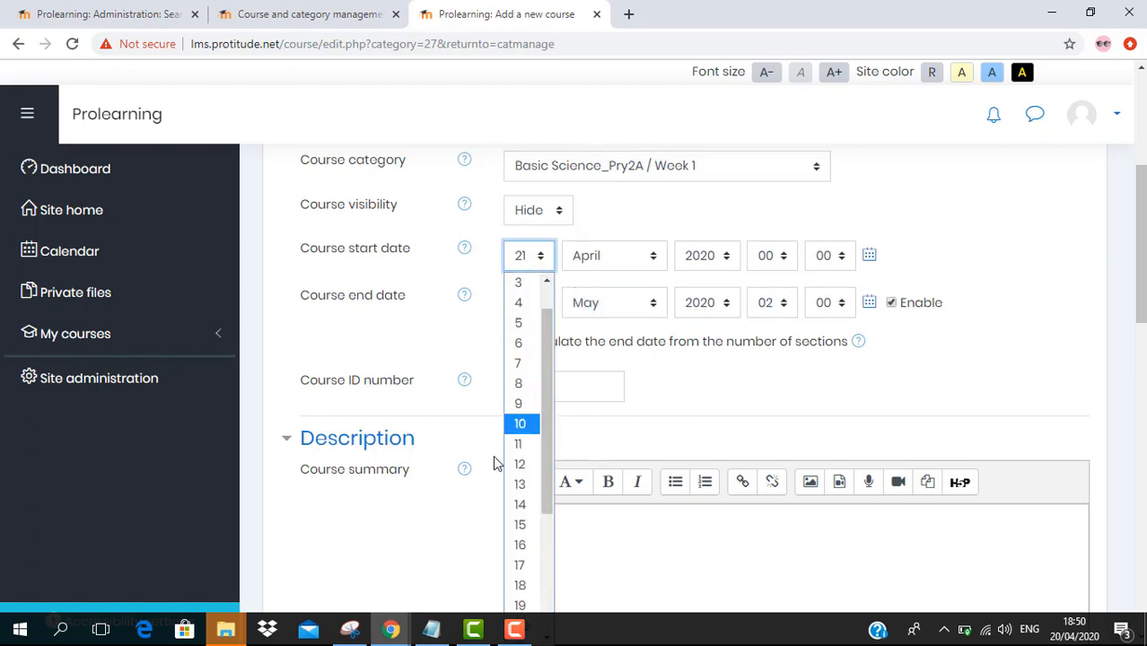
click(520, 565)
Set the course end date to 23 April 2020
scroll(533, 527, down, 2)
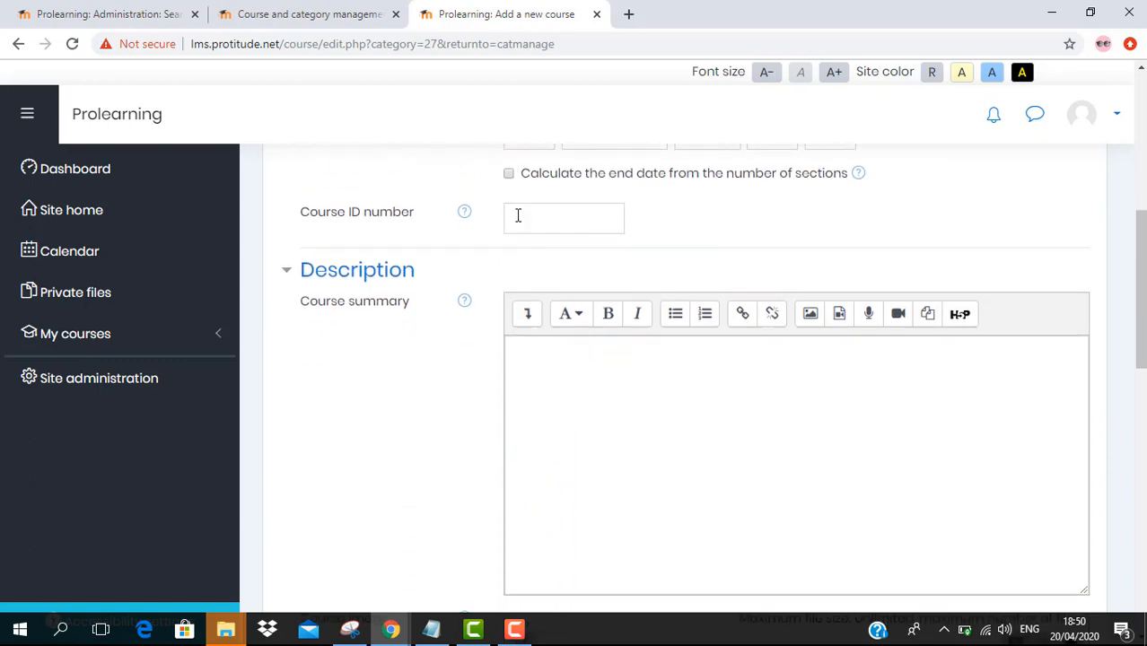
scroll(518, 216, up, 1)
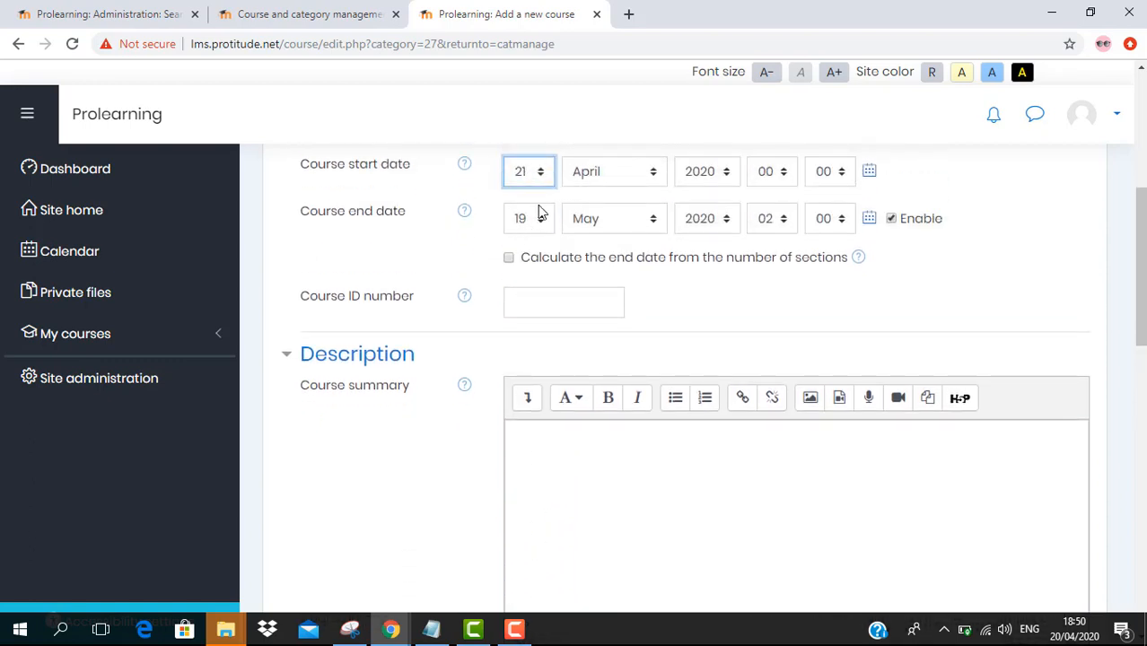
click(525, 218)
scroll(503, 521, down, 1)
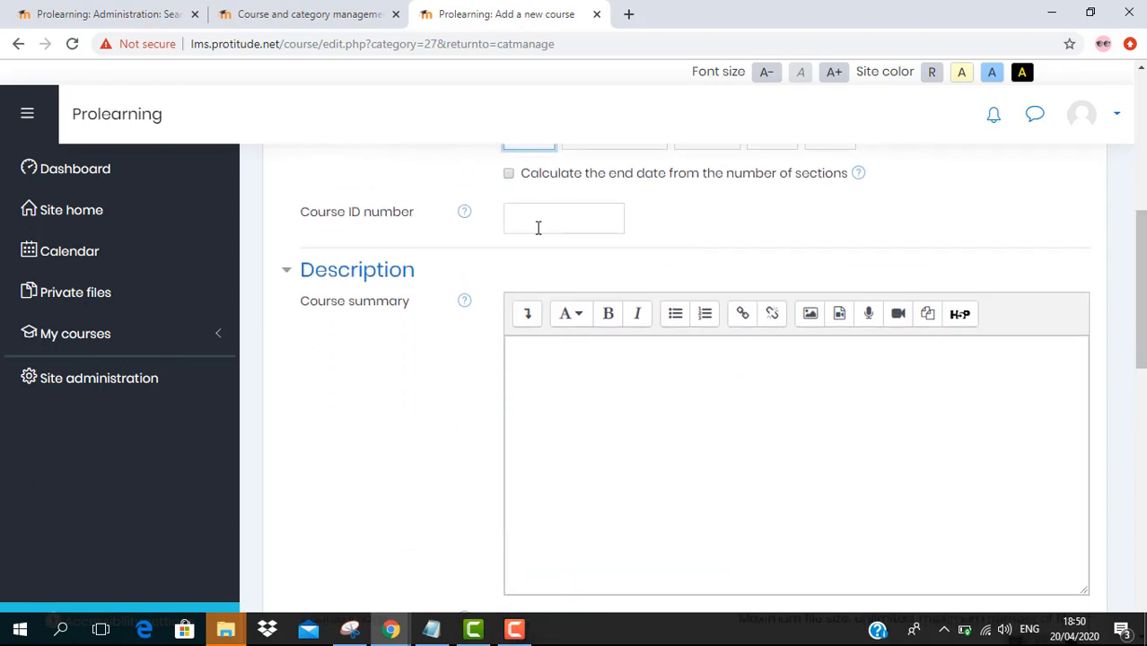
scroll(526, 222, up, 1)
click(528, 220)
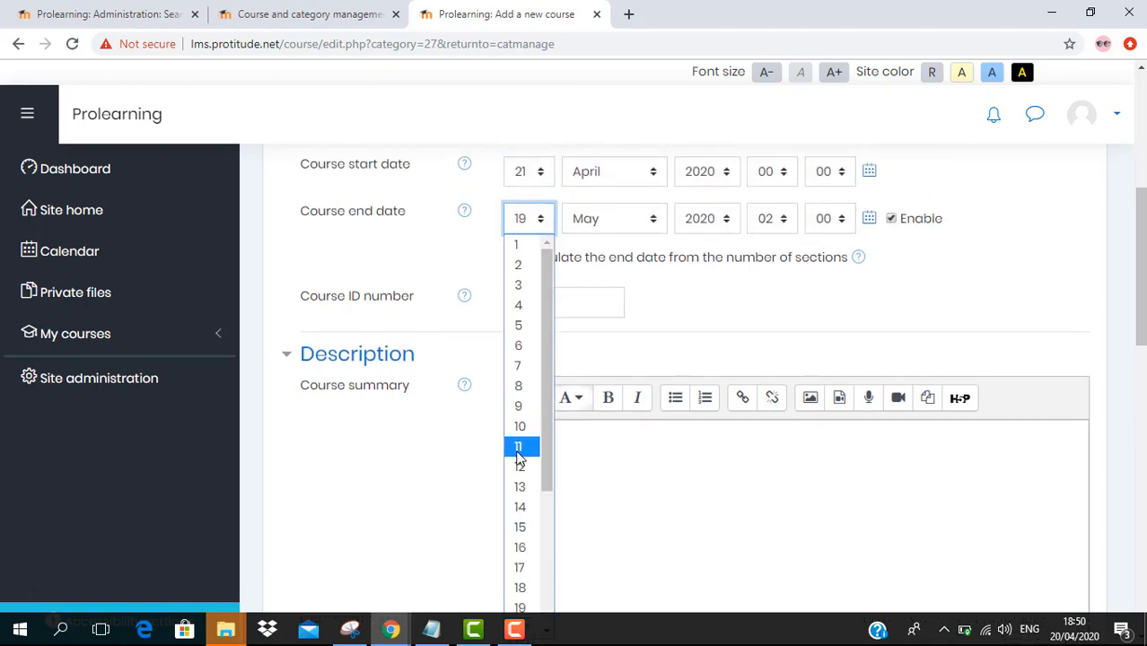
scroll(519, 453, down, 4)
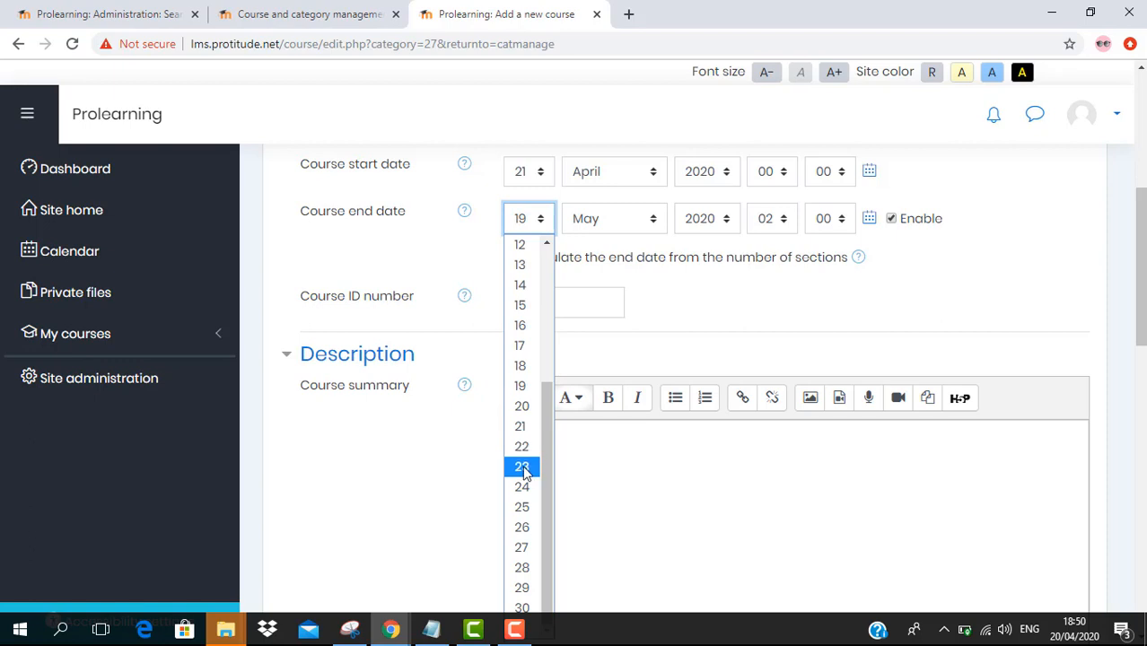
click(521, 467)
click(609, 225)
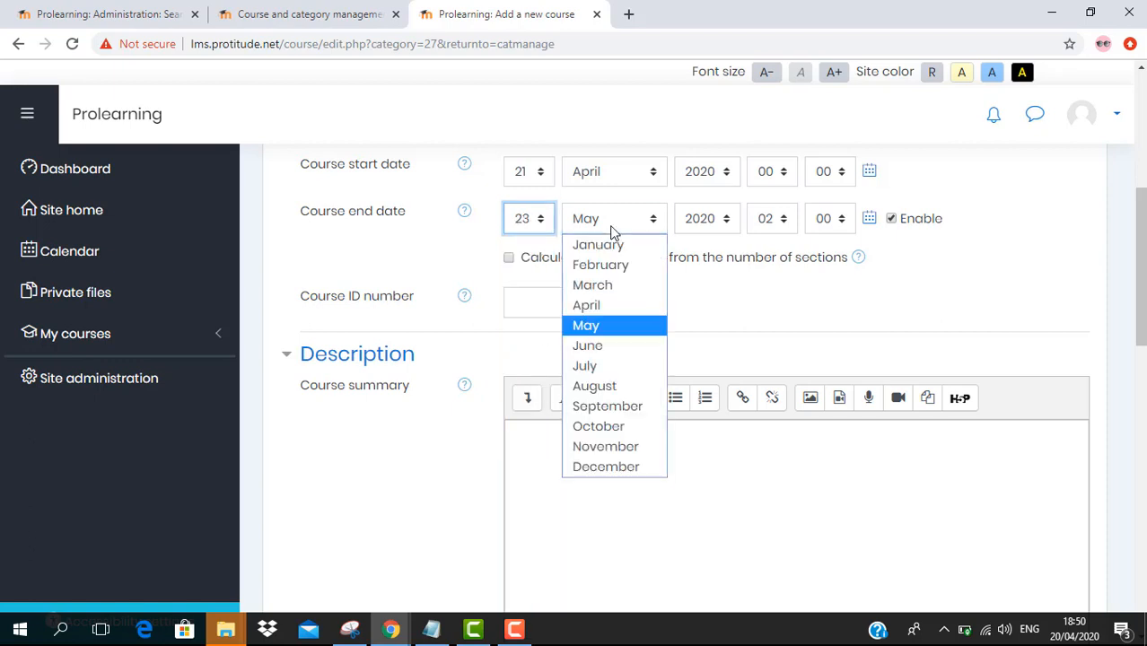
click(607, 306)
Add the image ws_Working_1920x1200 from the Downloads folder as the course image, leaving the course summary empty
scroll(844, 238, down, 1)
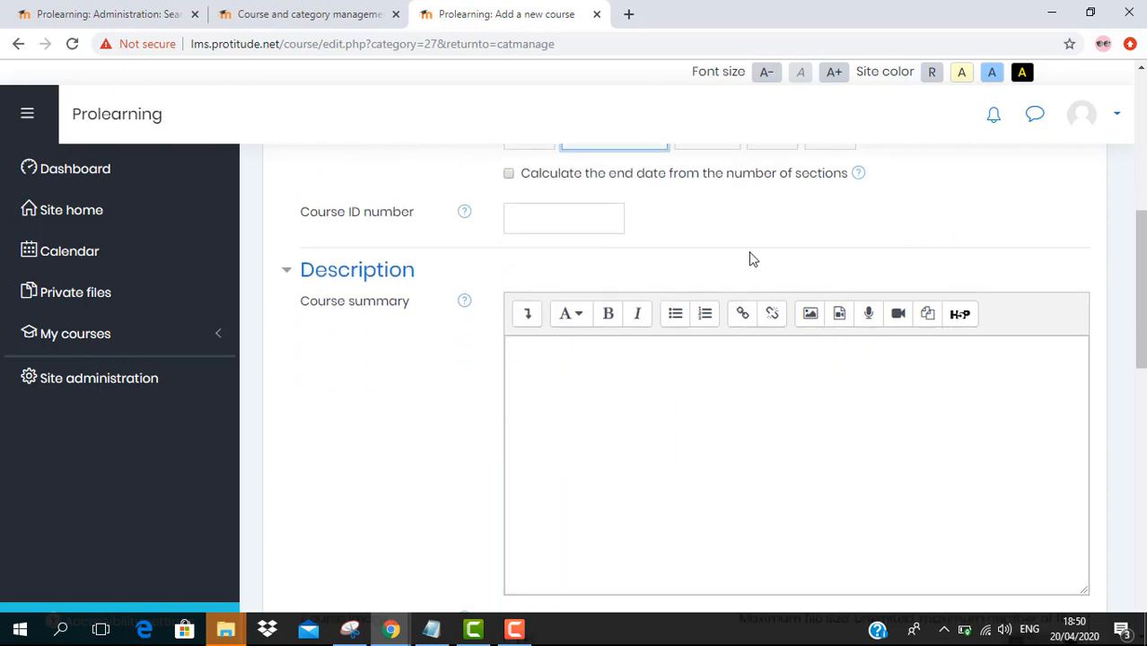
scroll(476, 244, down, 1)
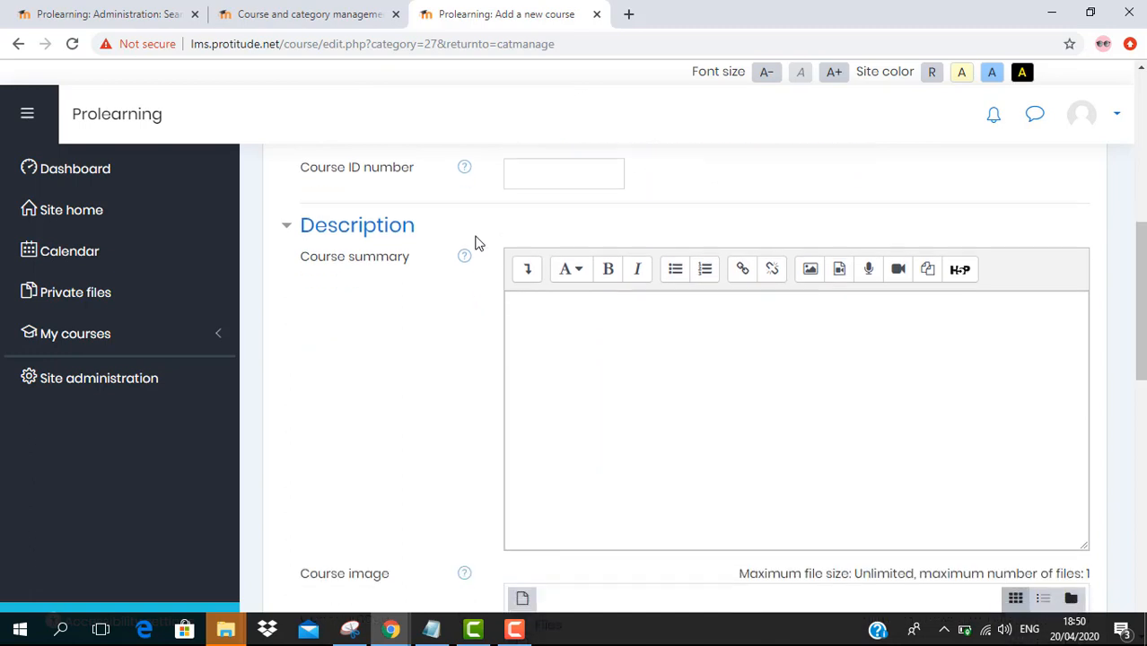
click(571, 293)
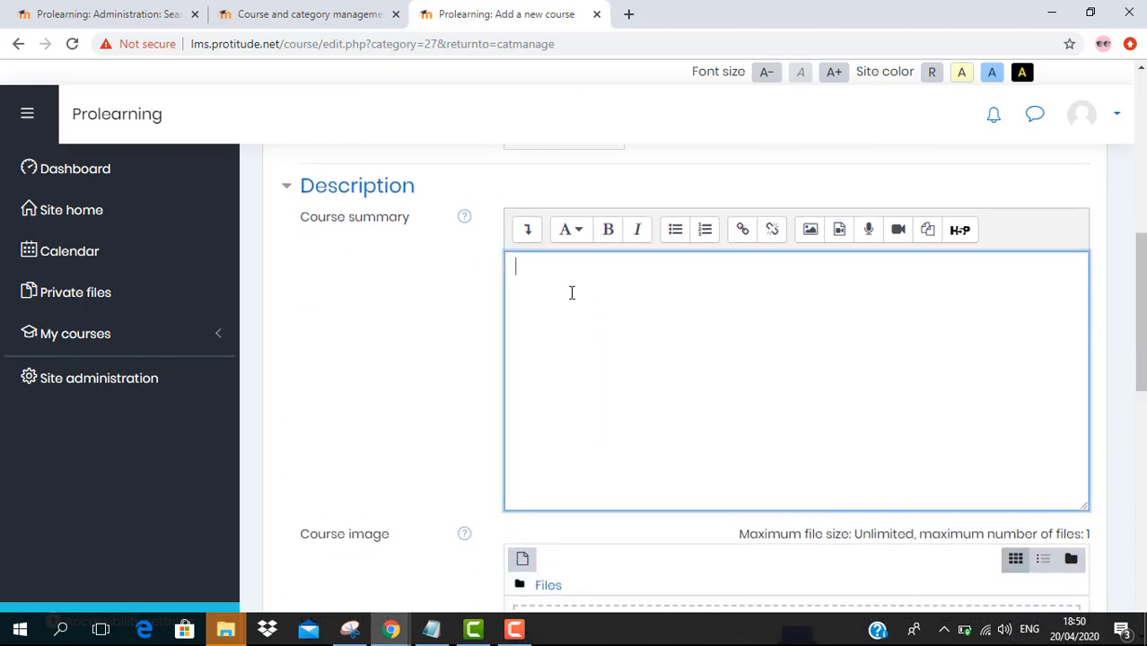
scroll(567, 296, down, 1)
scroll(591, 287, down, 4)
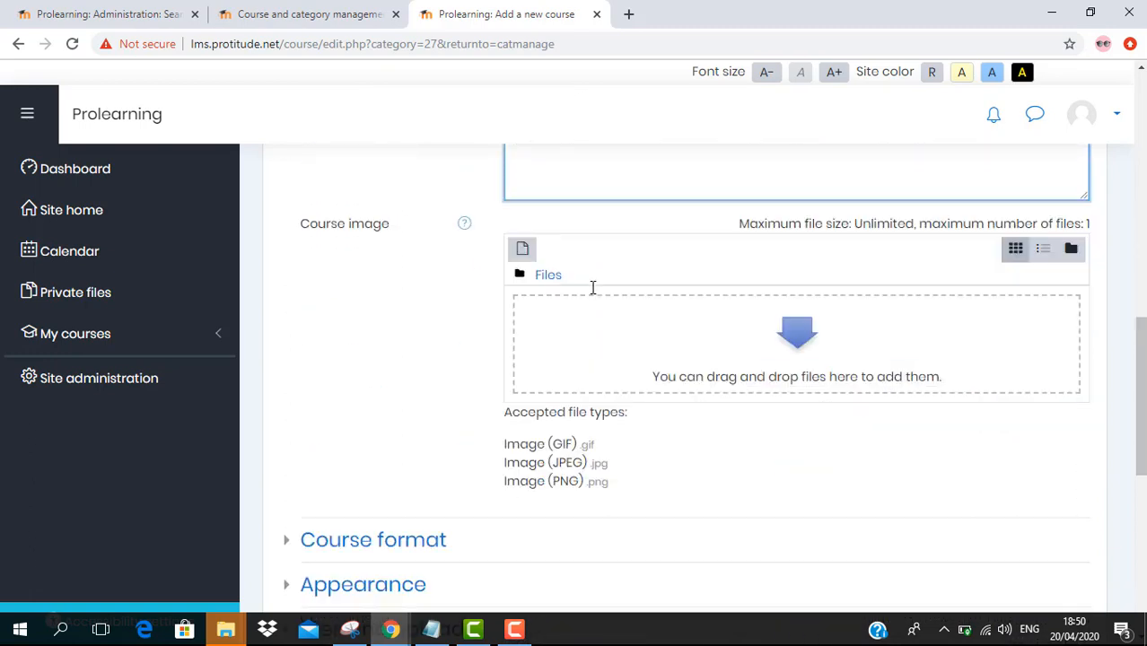
scroll(804, 265, up, 1)
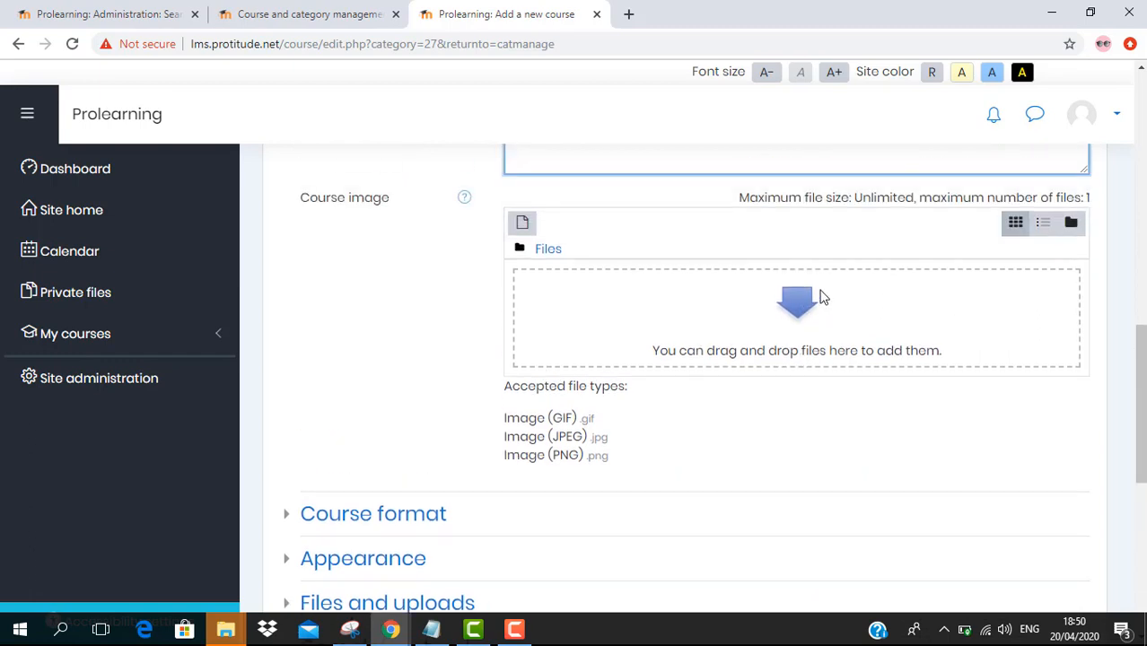
click(218, 634)
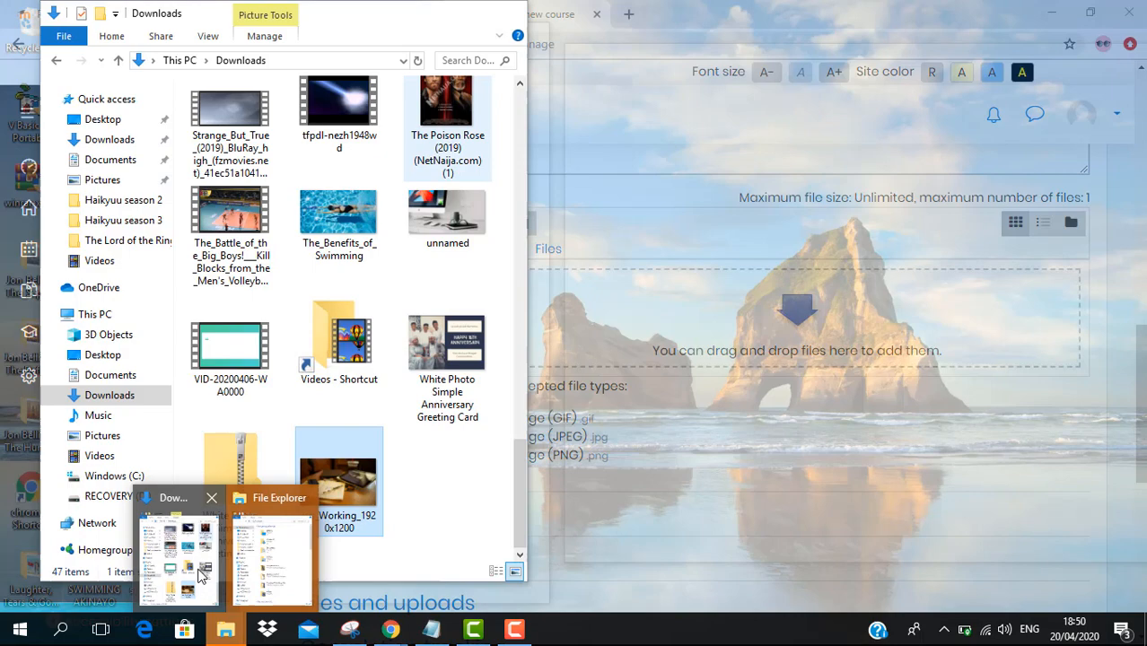
click(179, 558)
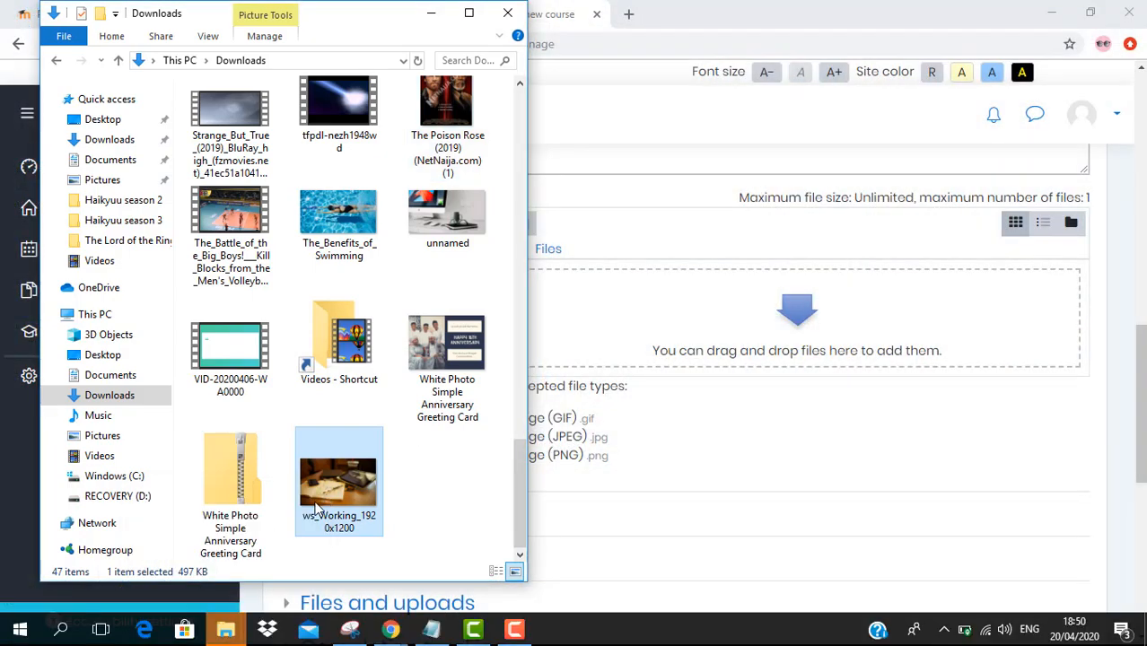
drag(316, 509, 725, 326)
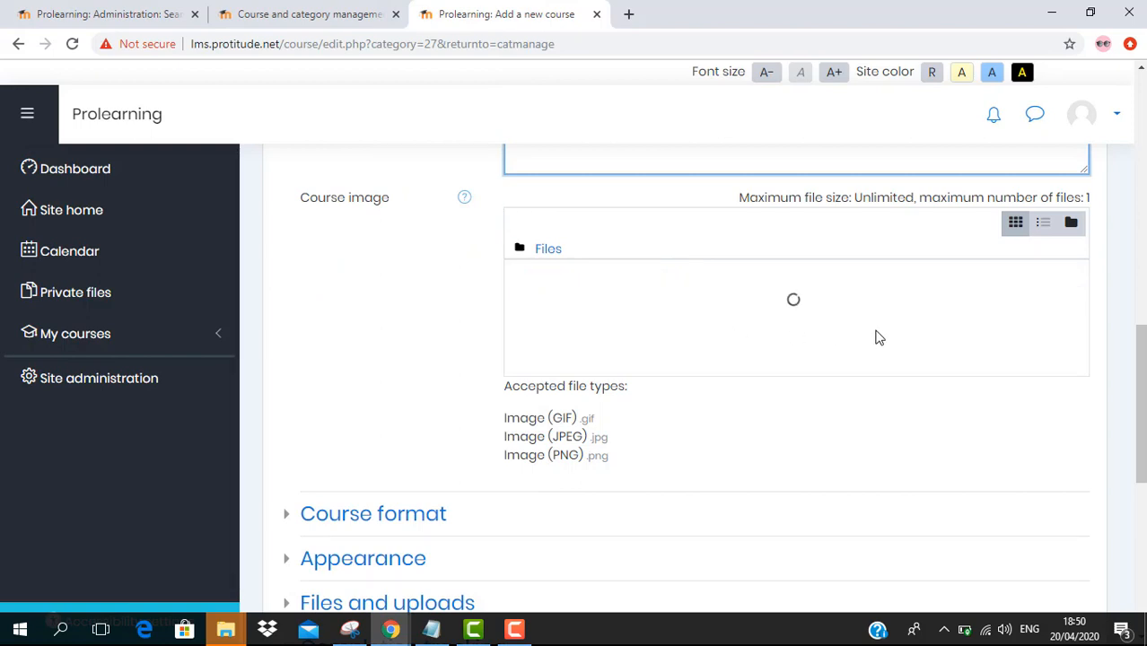
Save the new course and display it, keeping the remaining course settings at their defaults
scroll(727, 385, down, 1)
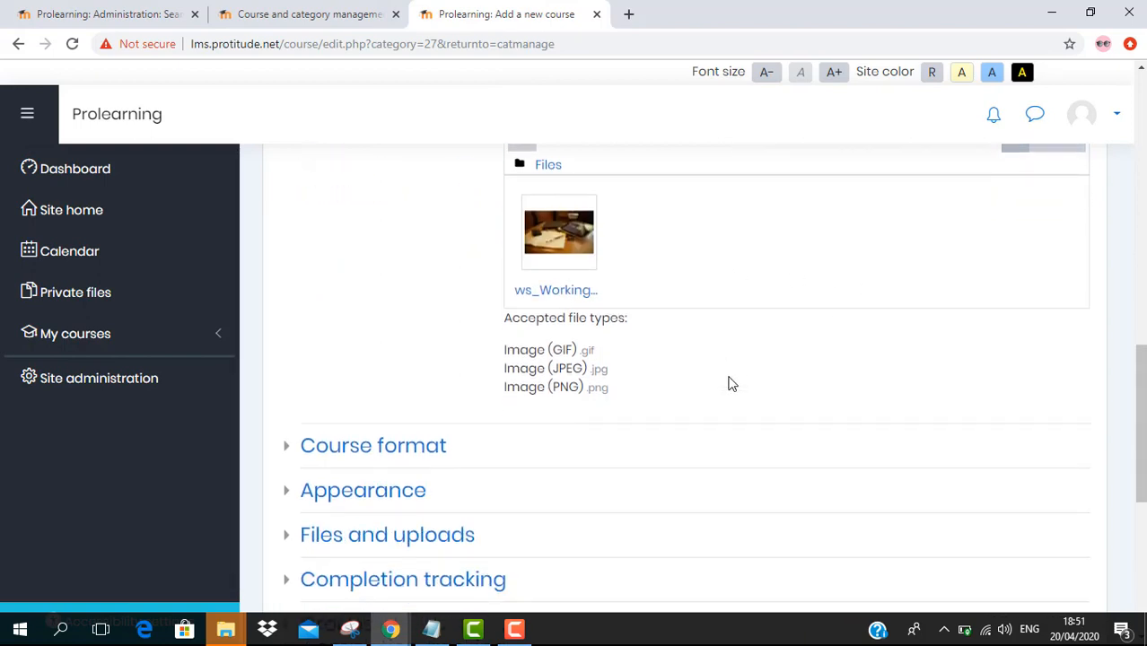
scroll(697, 289, up, 1)
scroll(723, 311, down, 4)
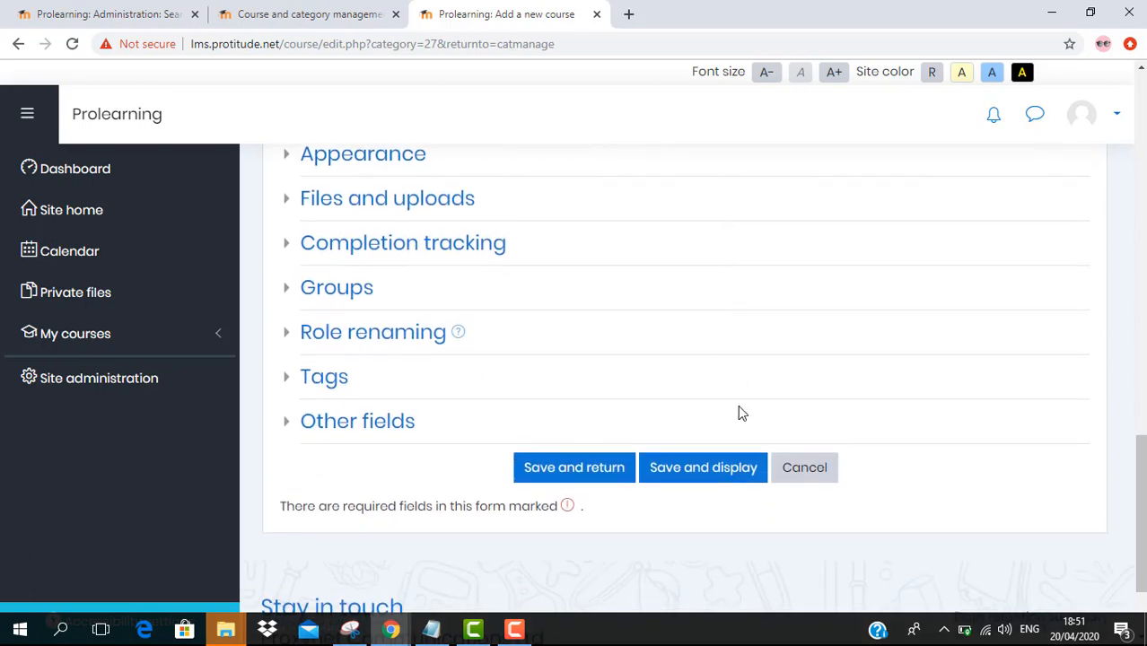
click(730, 476)
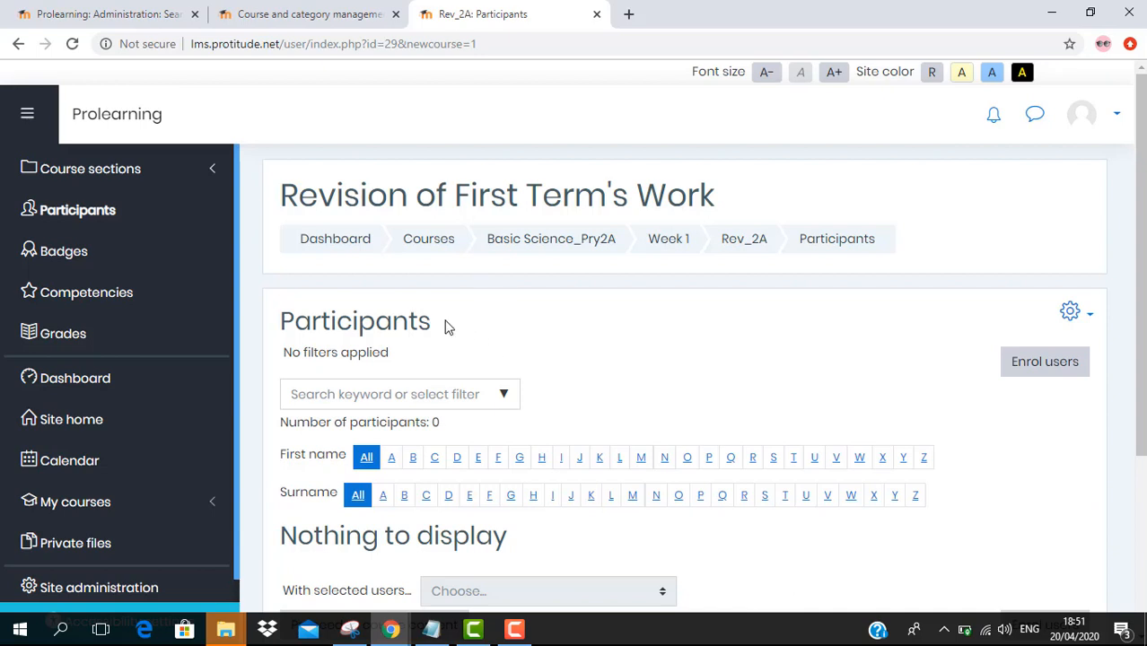
click(1049, 371)
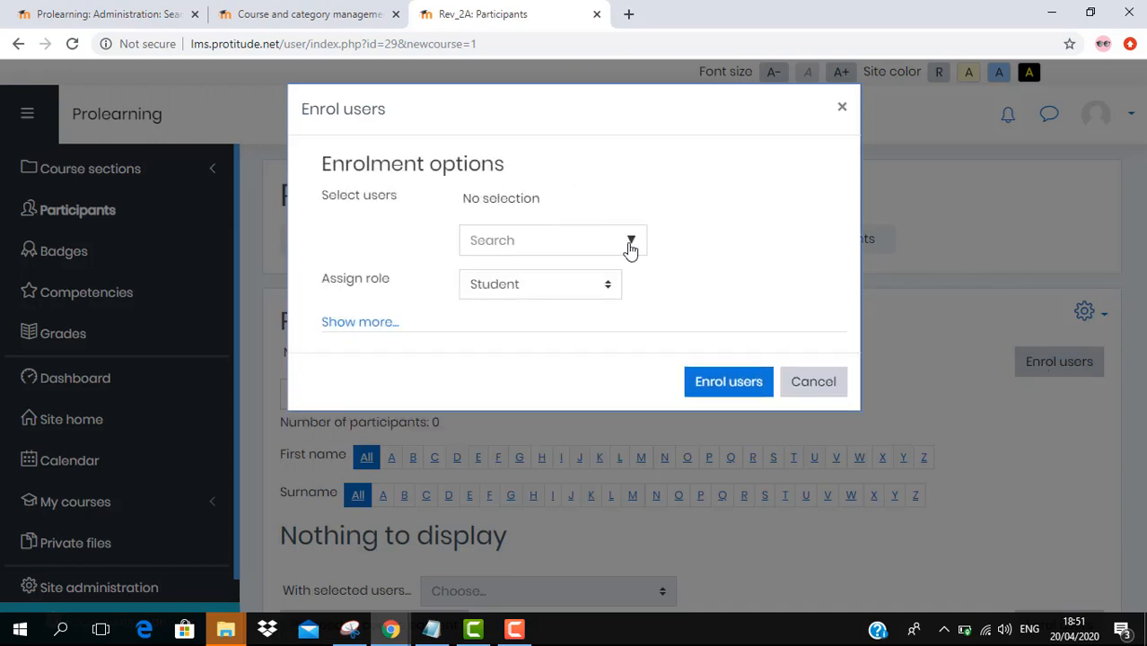
click(633, 242)
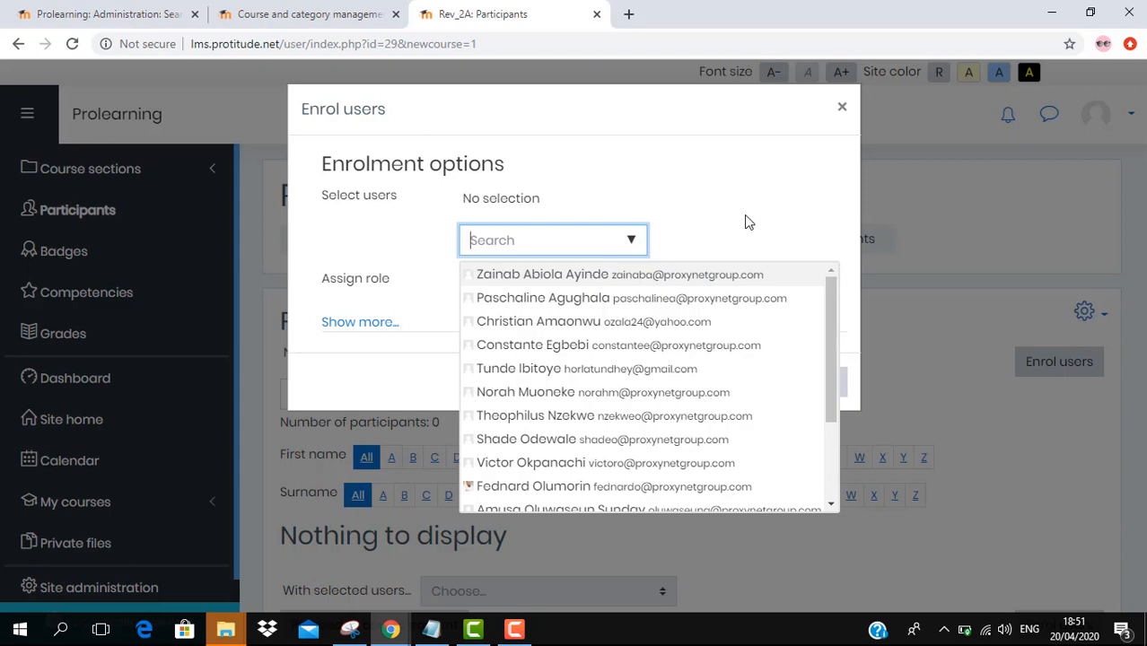
click(843, 109)
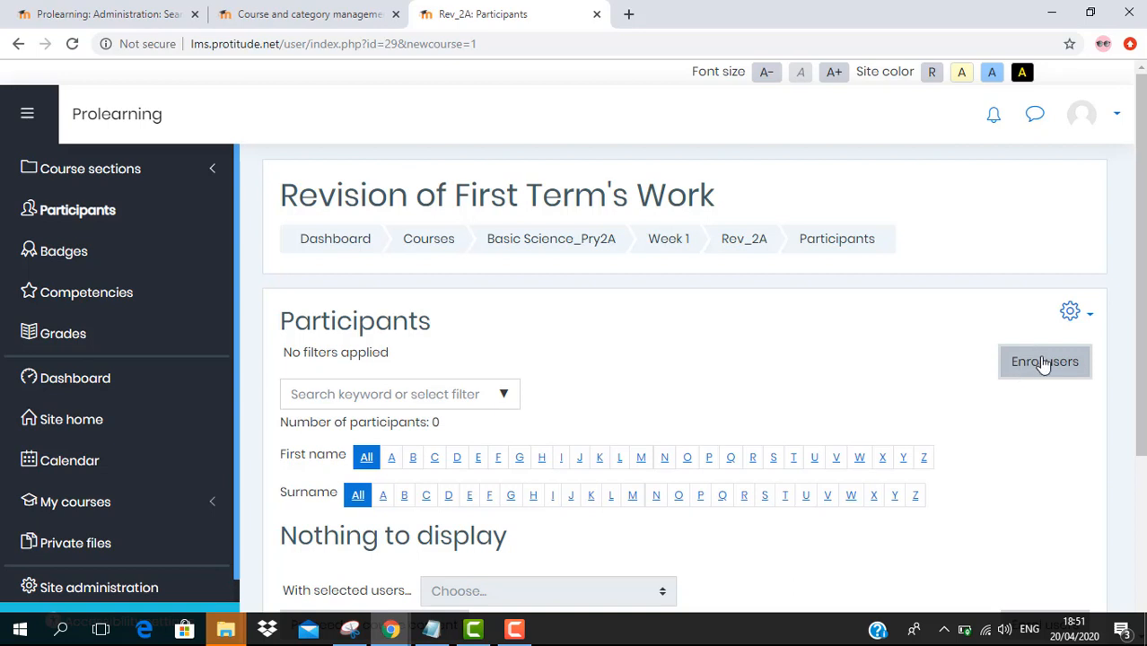
Select five users from the site's user list and enrol them in the course with the Student role
click(1052, 368)
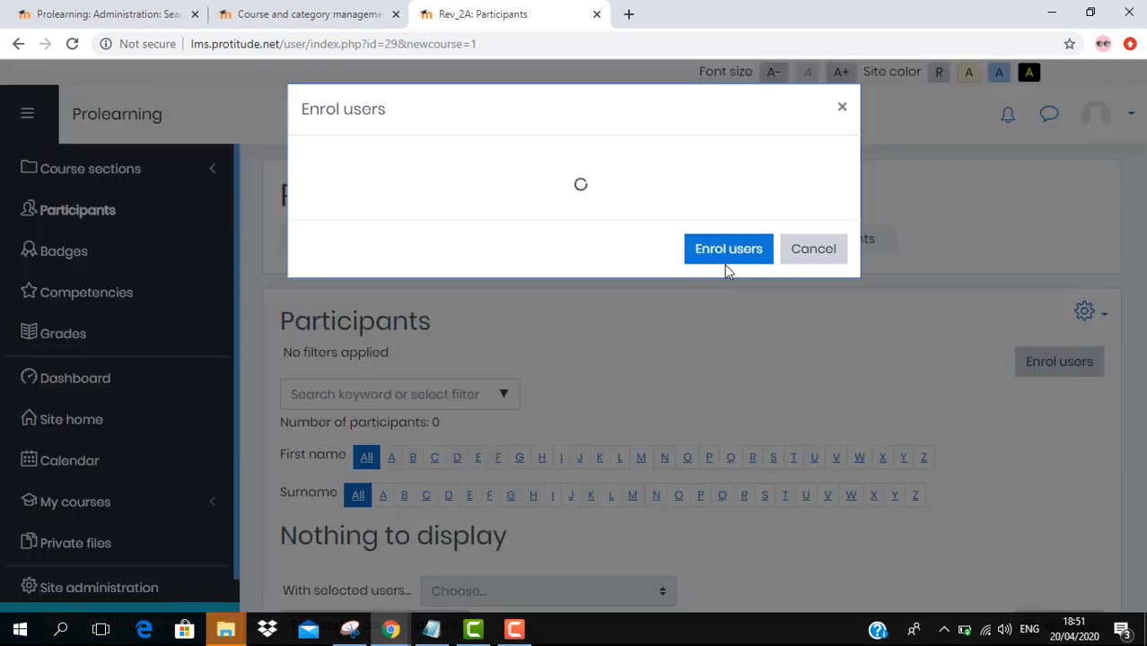
click(631, 241)
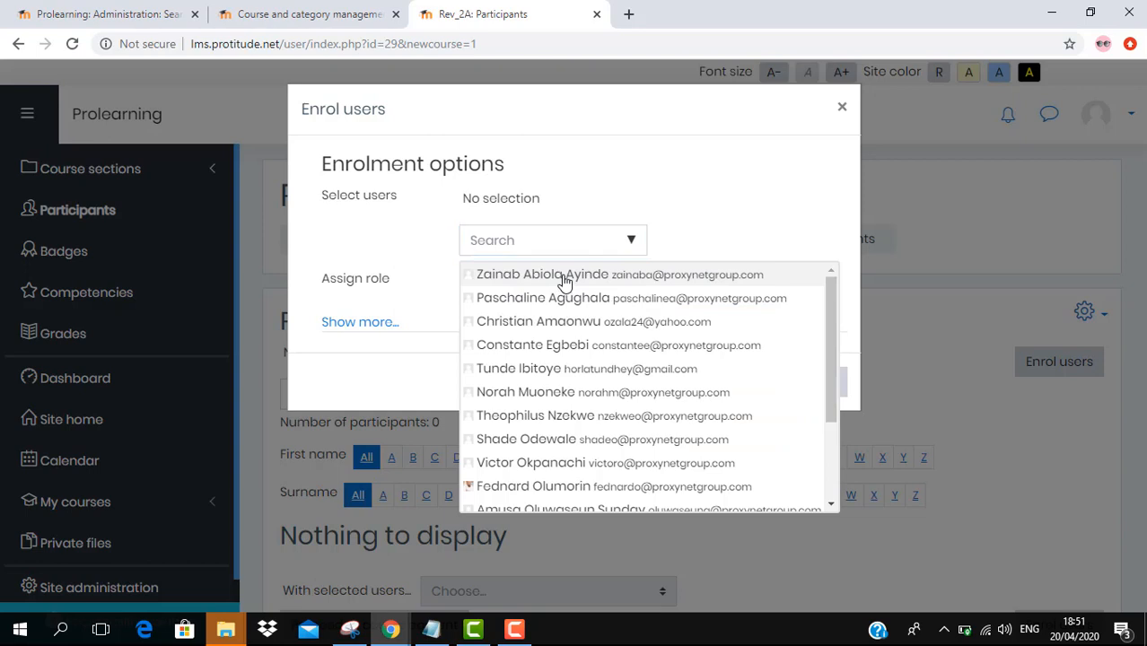
click(564, 284)
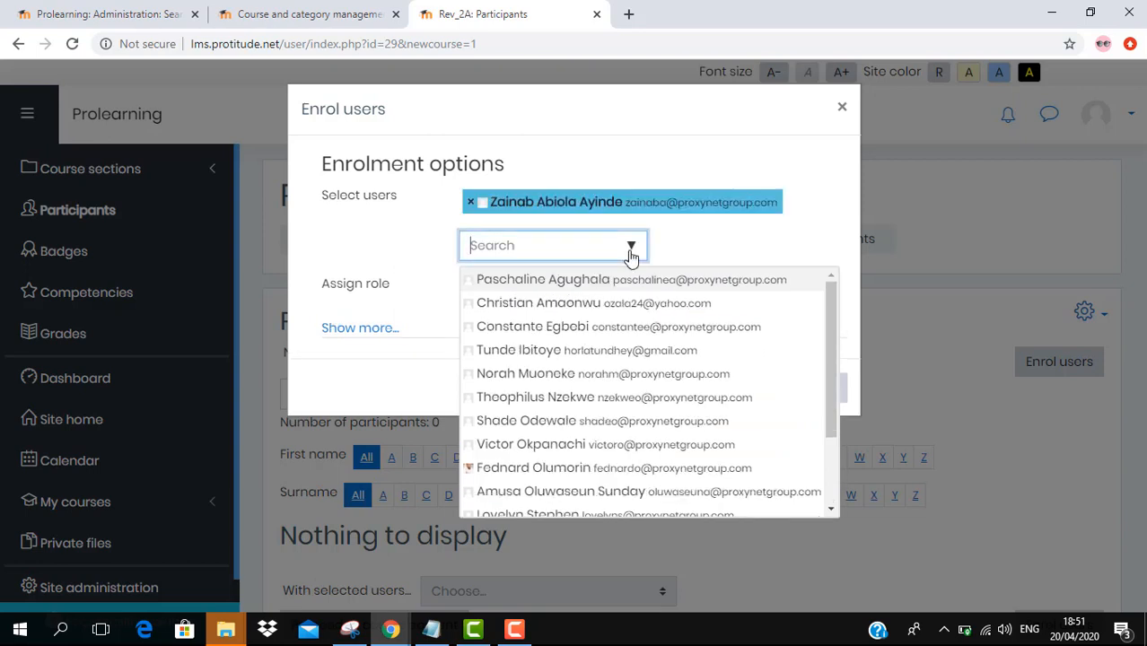
click(516, 352)
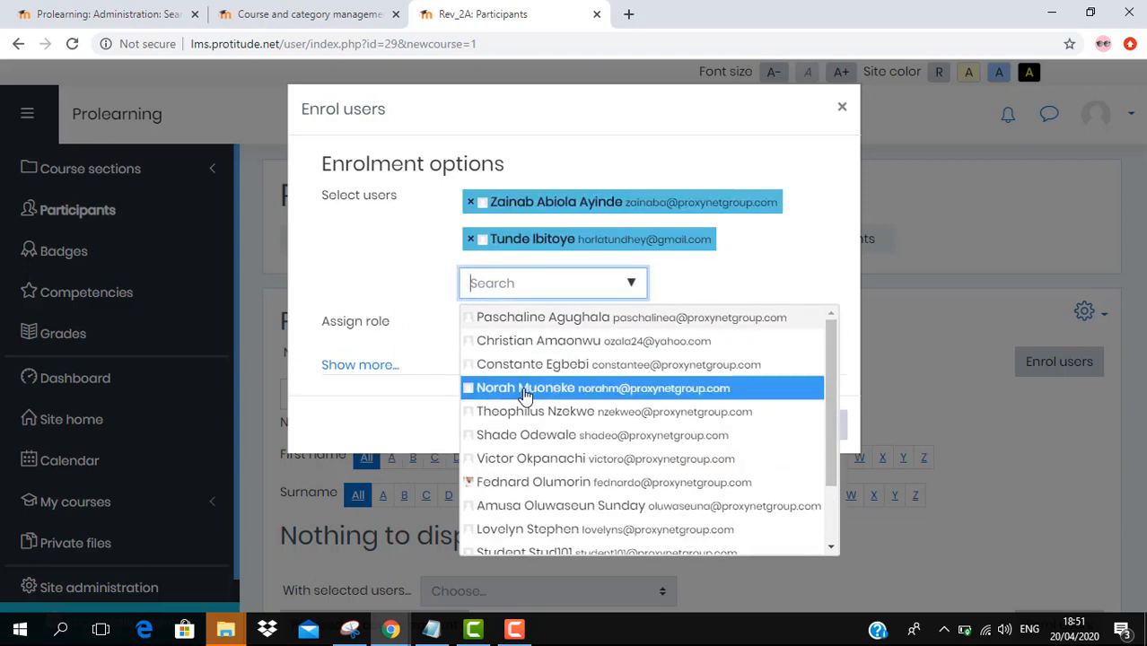
click(534, 415)
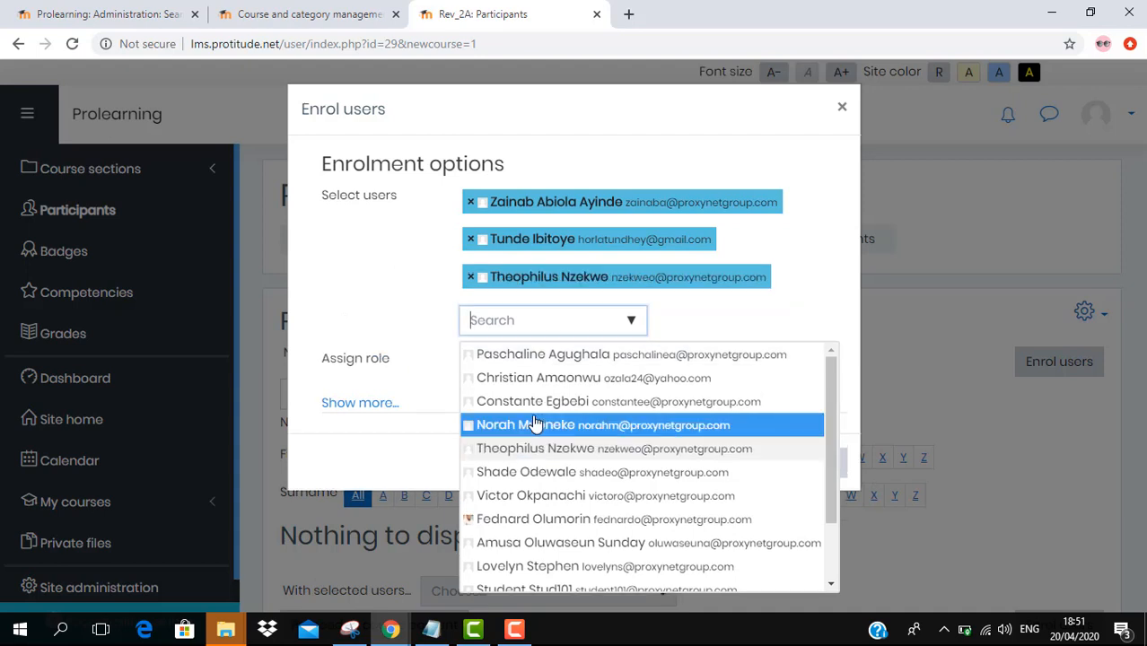
click(542, 358)
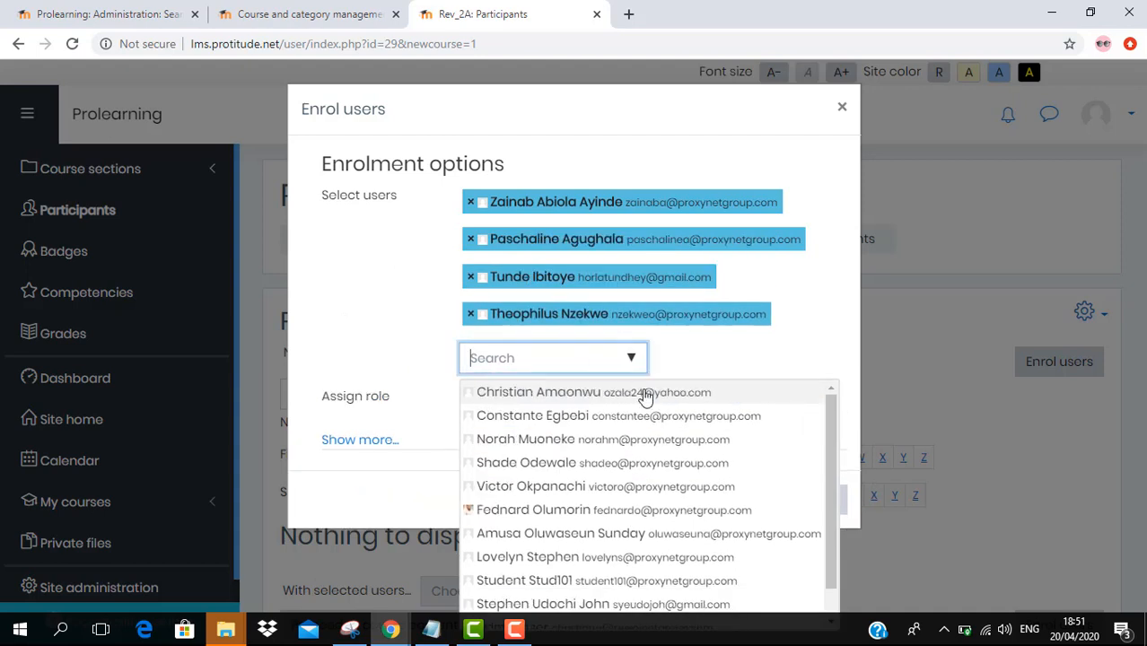
click(529, 535)
click(779, 393)
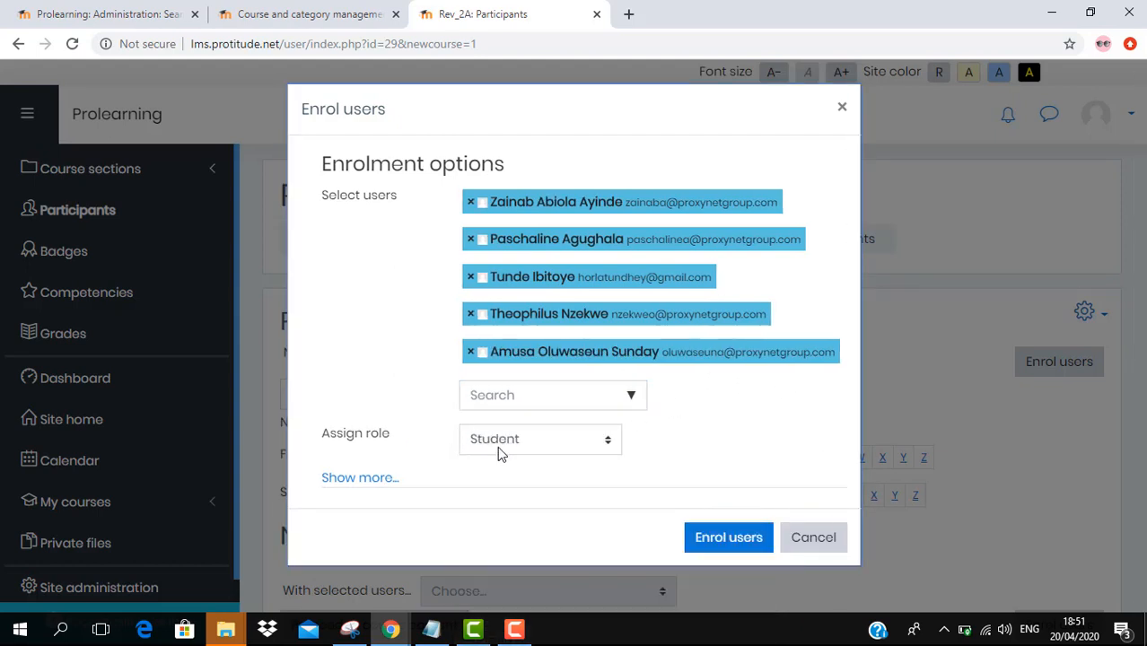
click(542, 442)
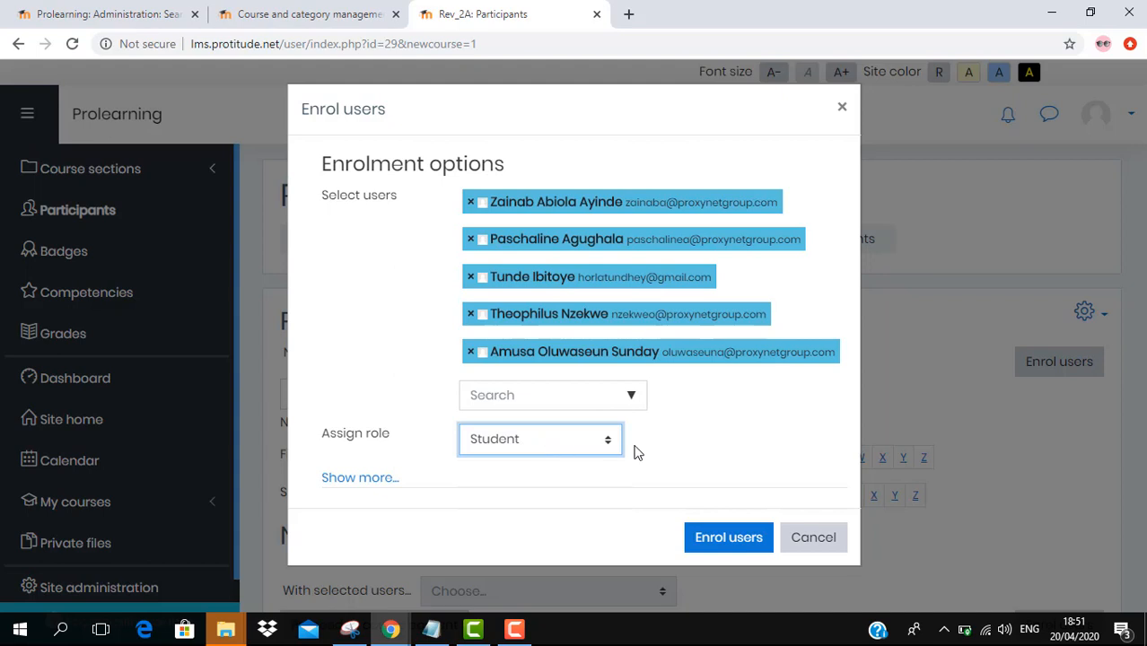
click(729, 539)
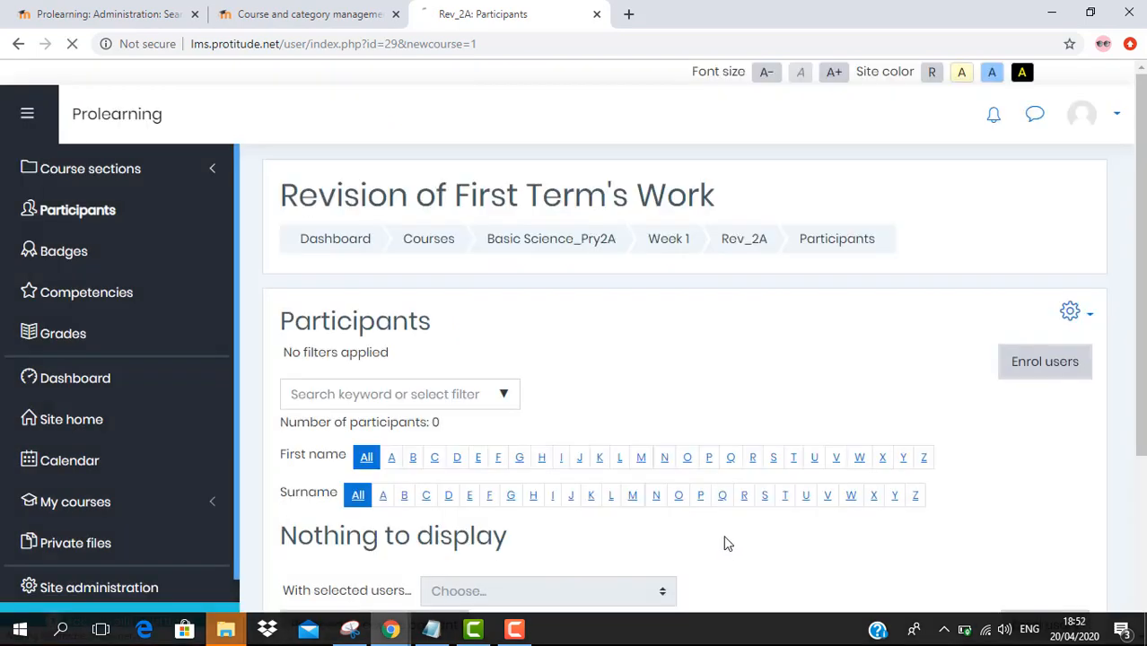
Check the enrolled participants, proceed to the course content and turn editing on for the course
scroll(530, 323, down, 1)
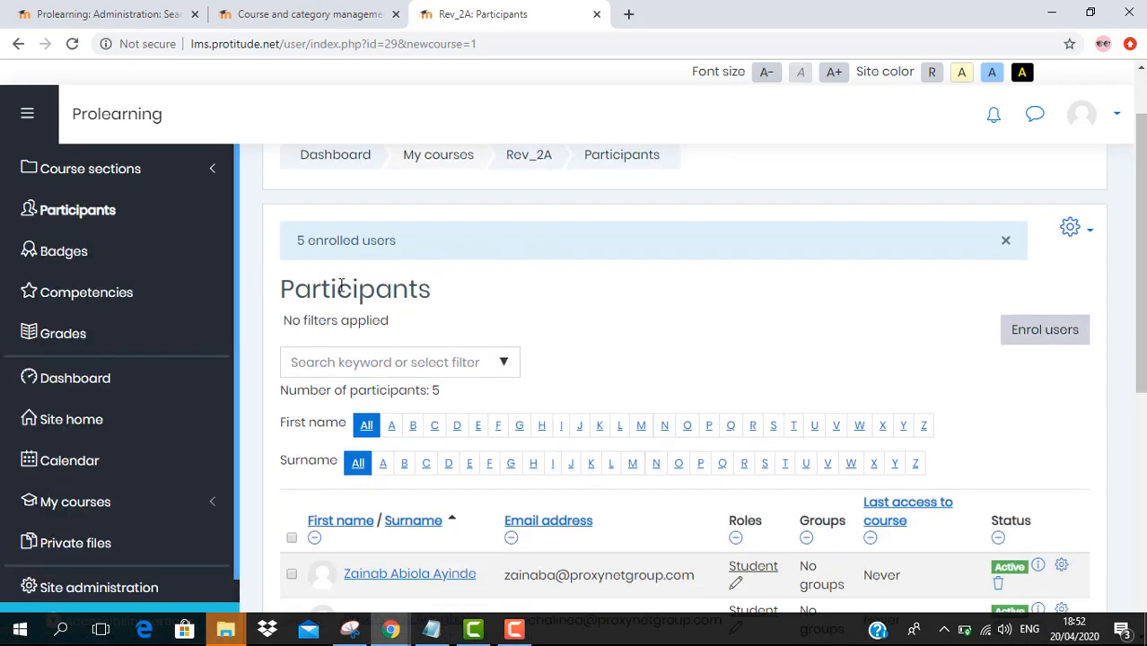
scroll(417, 431, down, 3)
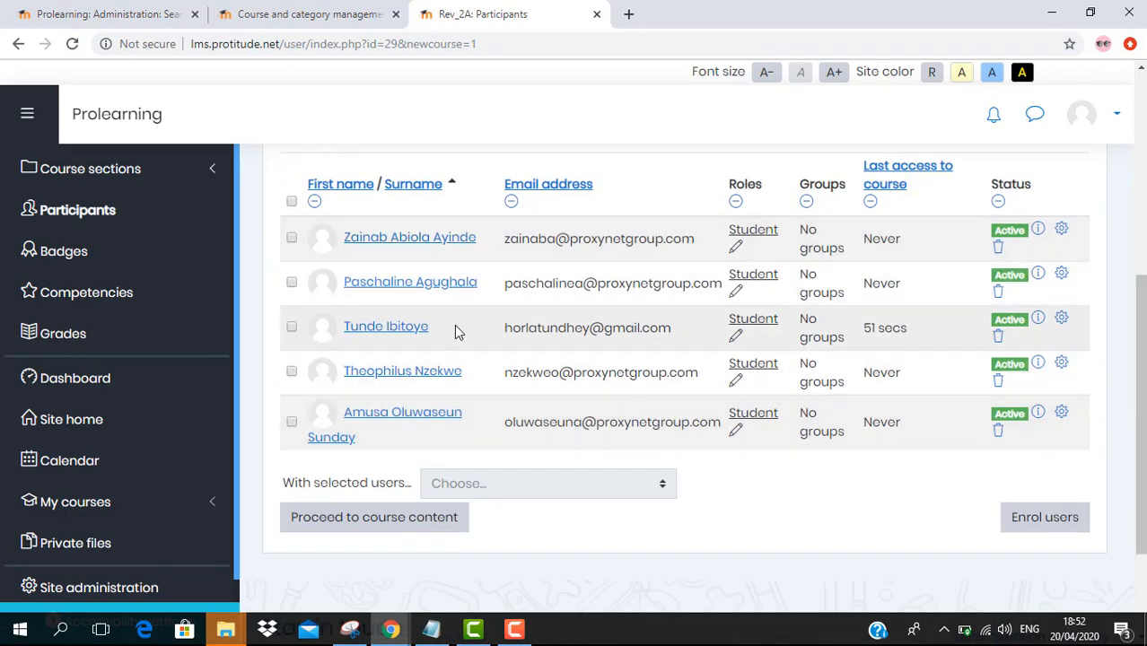
scroll(454, 325, up, 1)
scroll(538, 337, down, 3)
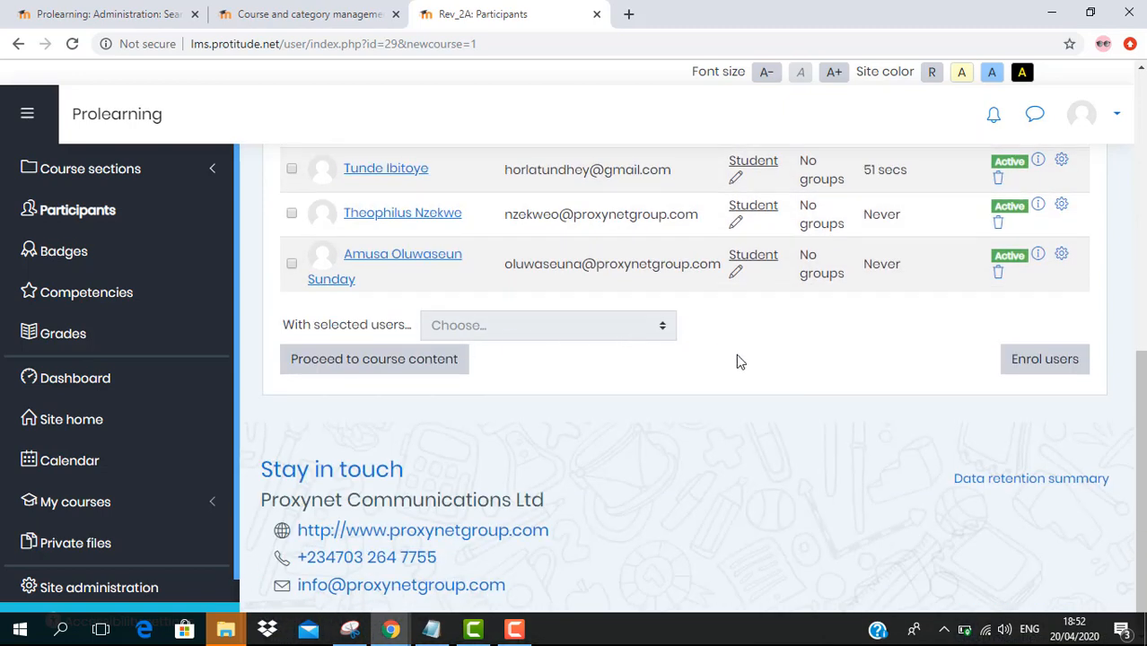
scroll(737, 357, up, 1)
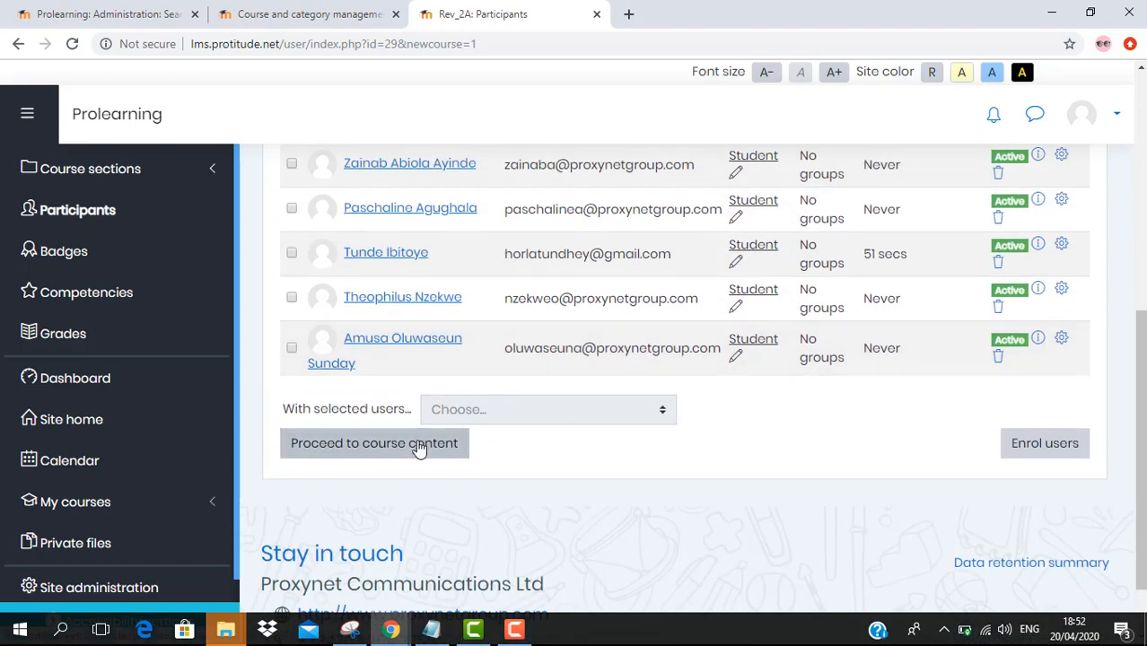
click(416, 445)
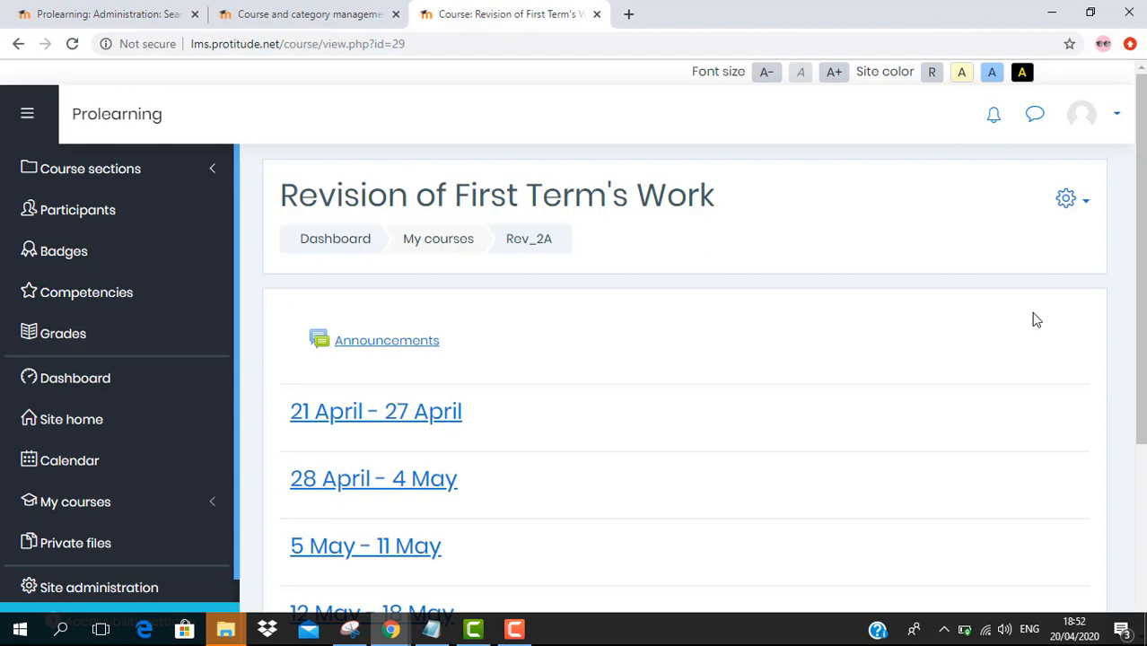
click(1088, 206)
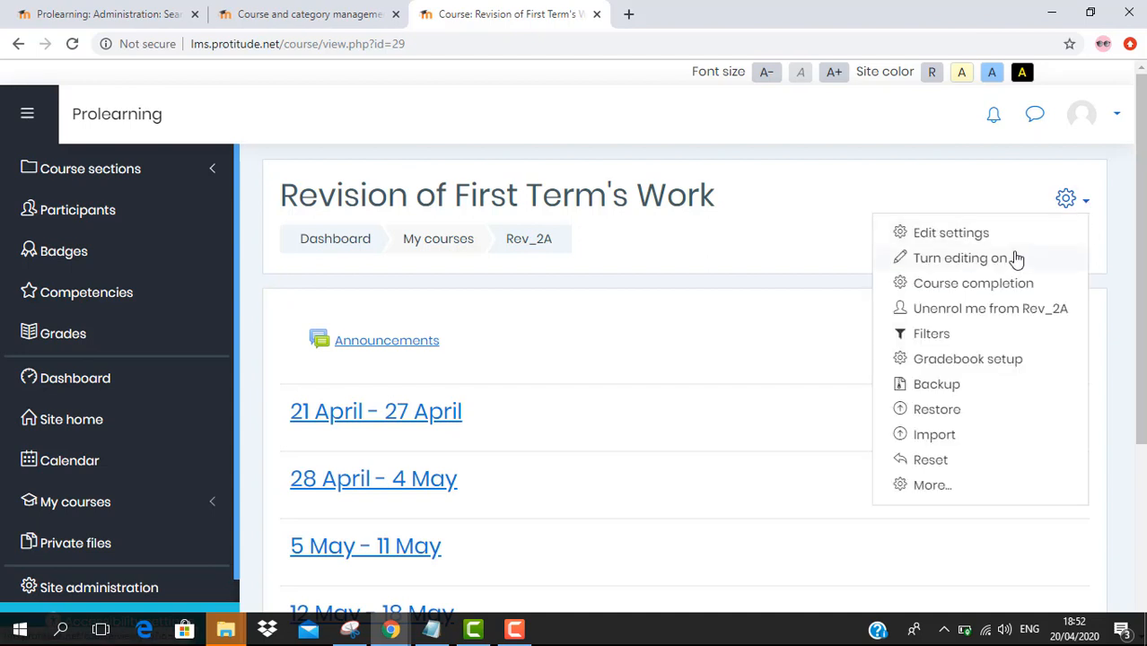
click(1007, 260)
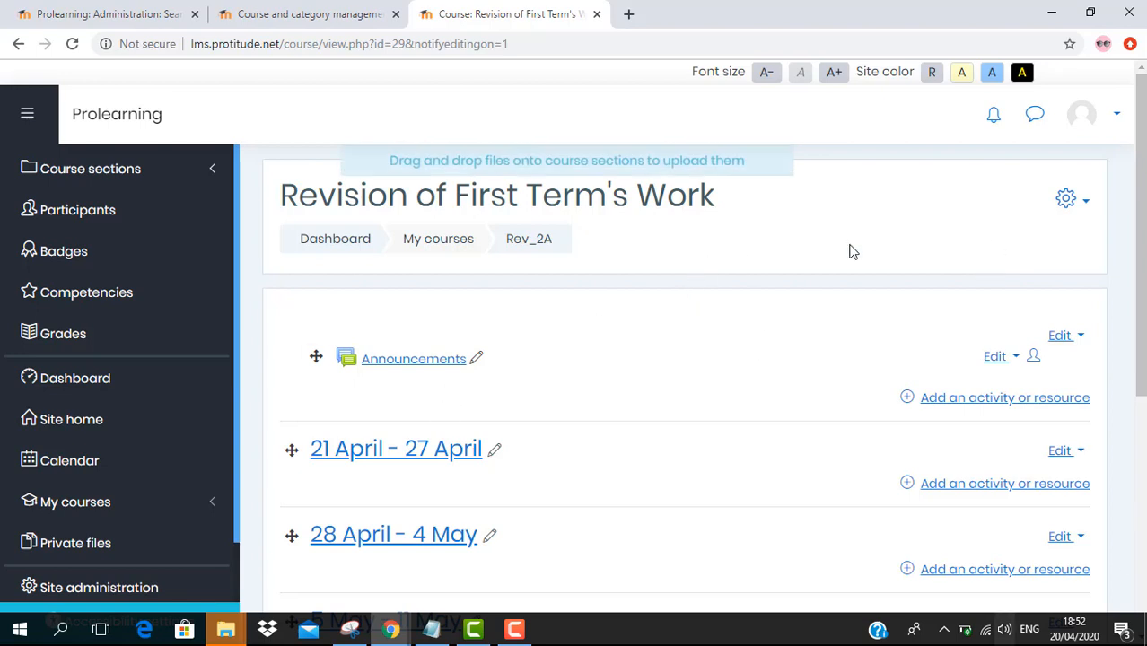
Open the activity chooser for the 21 April - 27 April section and look through the available activities and resources
scroll(612, 435, down, 1)
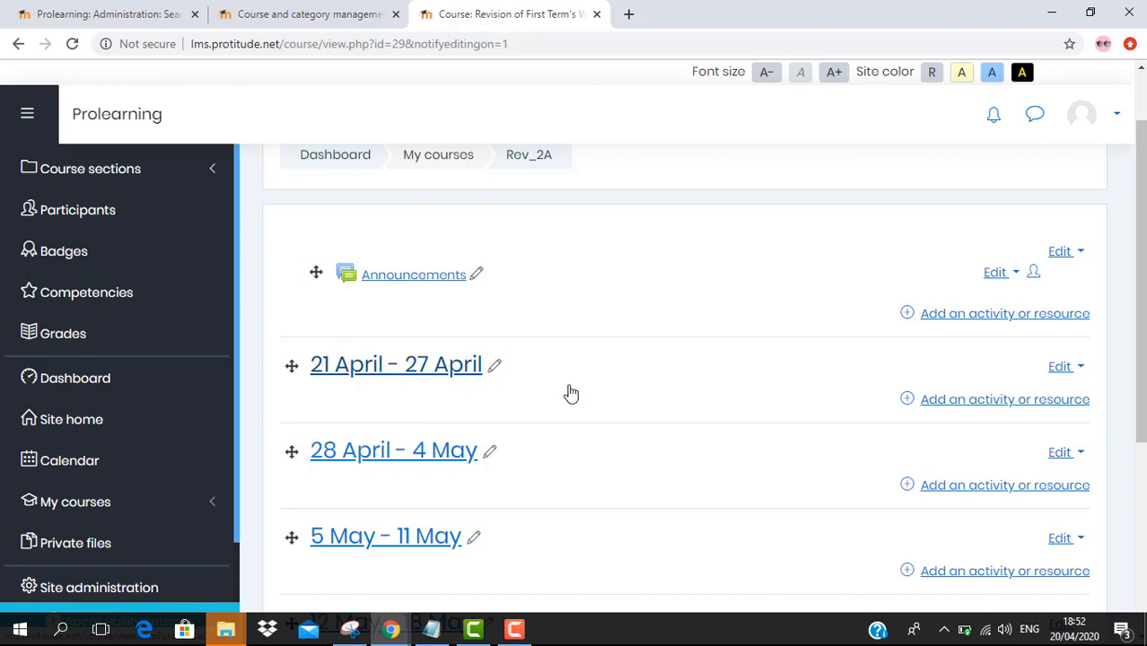
click(1002, 405)
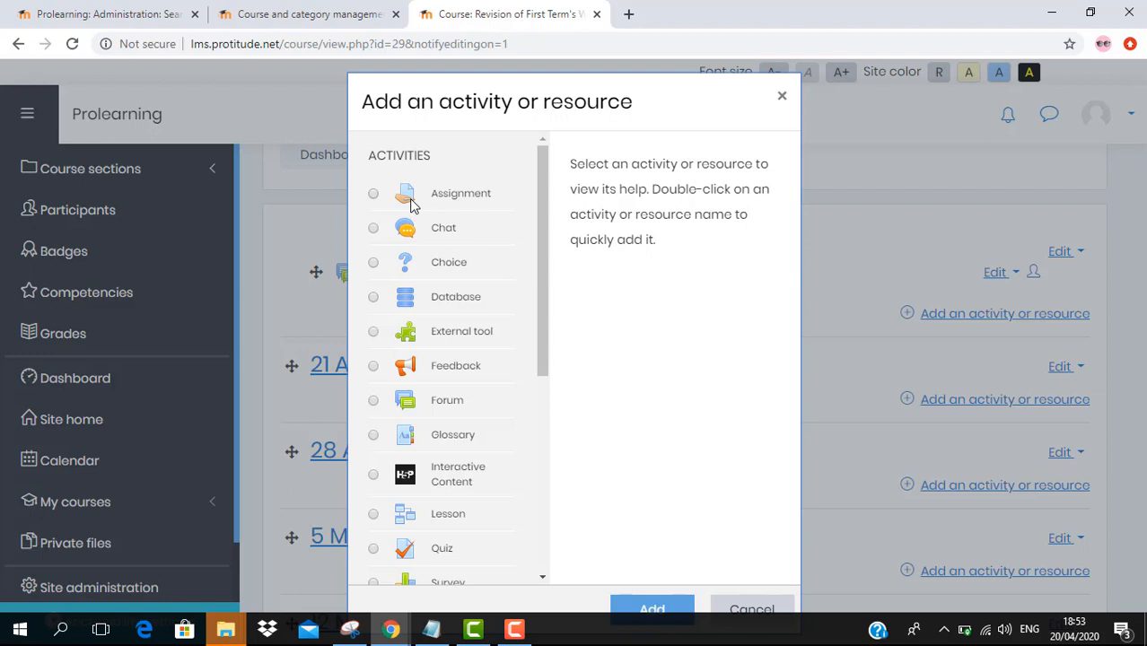
scroll(411, 205, down, 3)
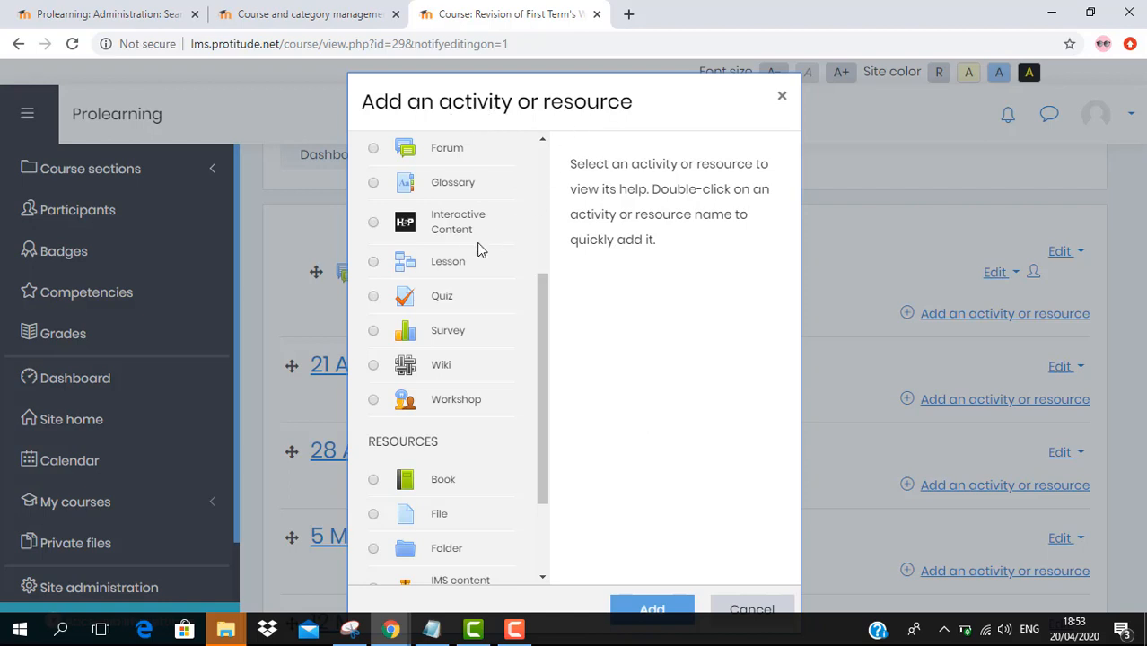
scroll(492, 347, down, 2)
scroll(492, 346, up, 5)
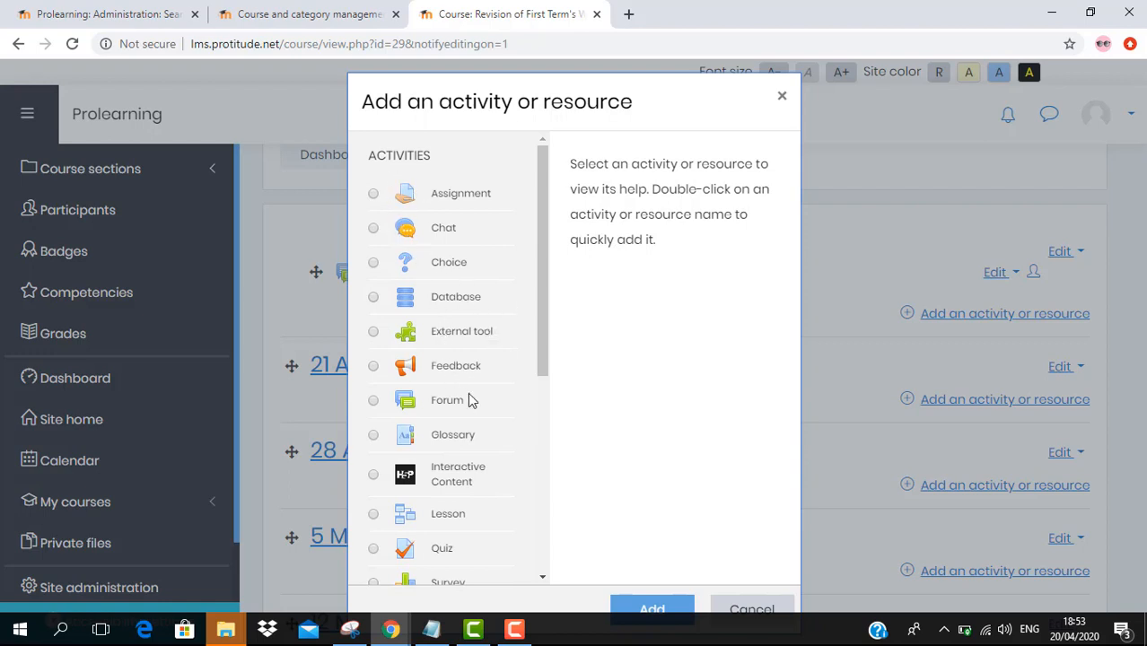
scroll(477, 399, down, 1)
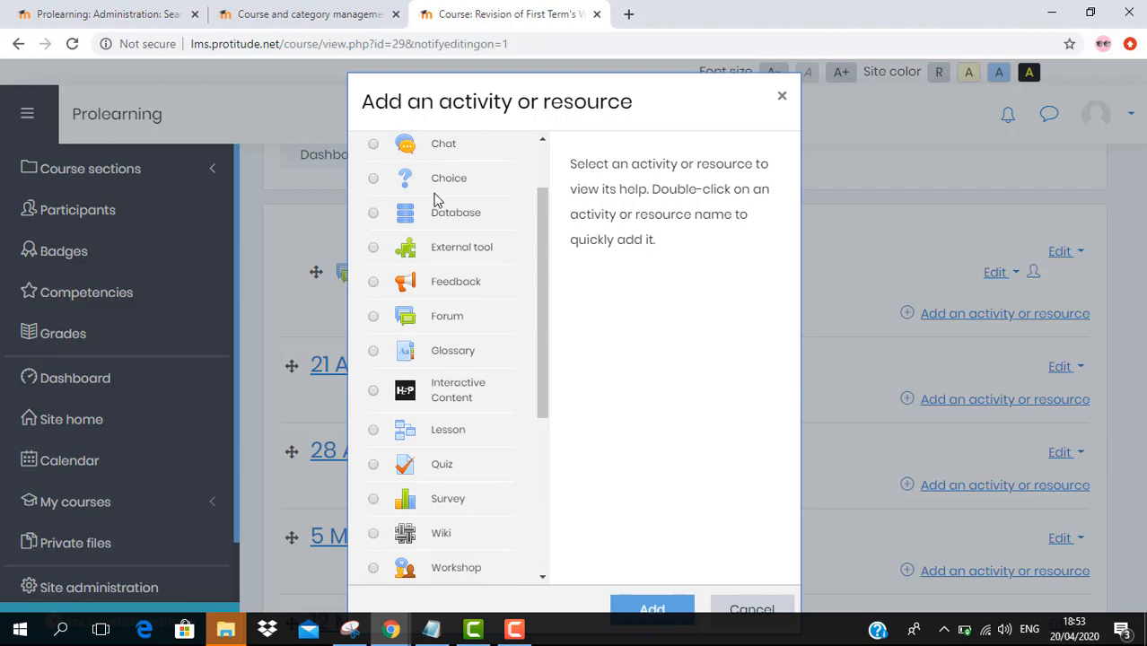
scroll(437, 199, up, 1)
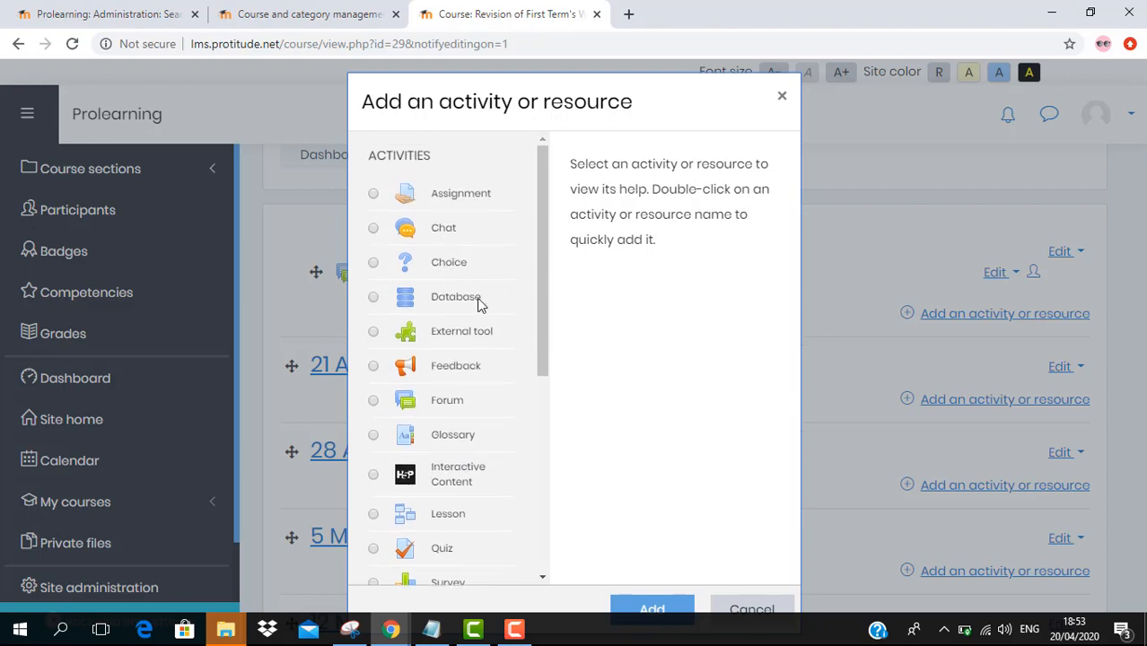
scroll(492, 398, down, 1)
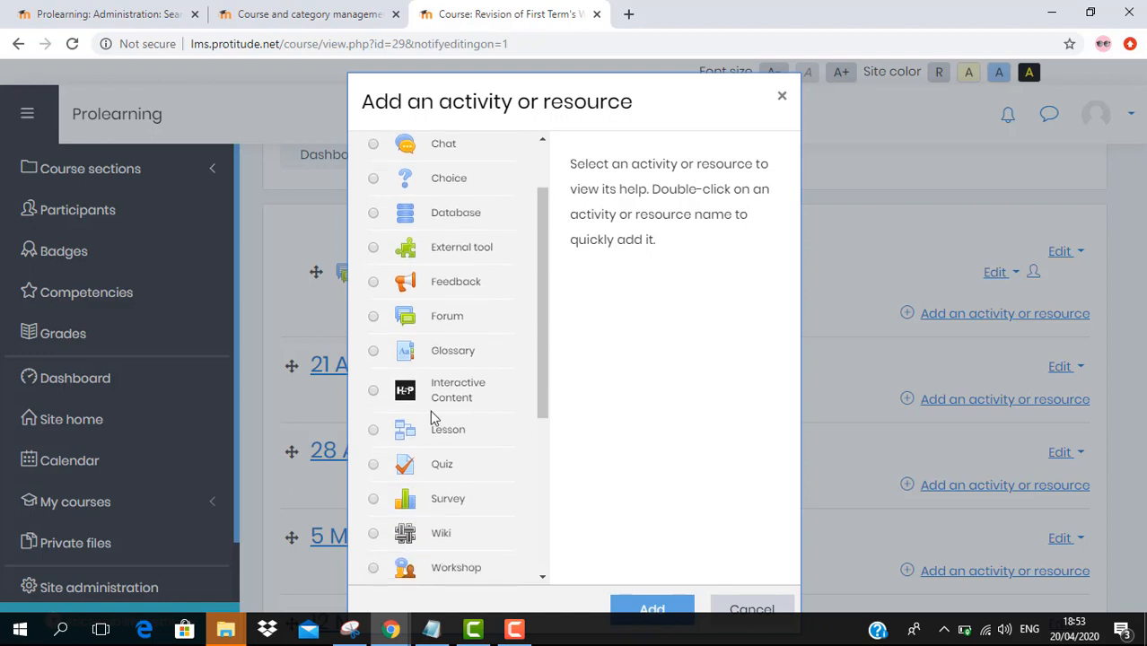
Choose the Lesson activity, read its help text and add it to the 21 April - 27 April section
click(374, 433)
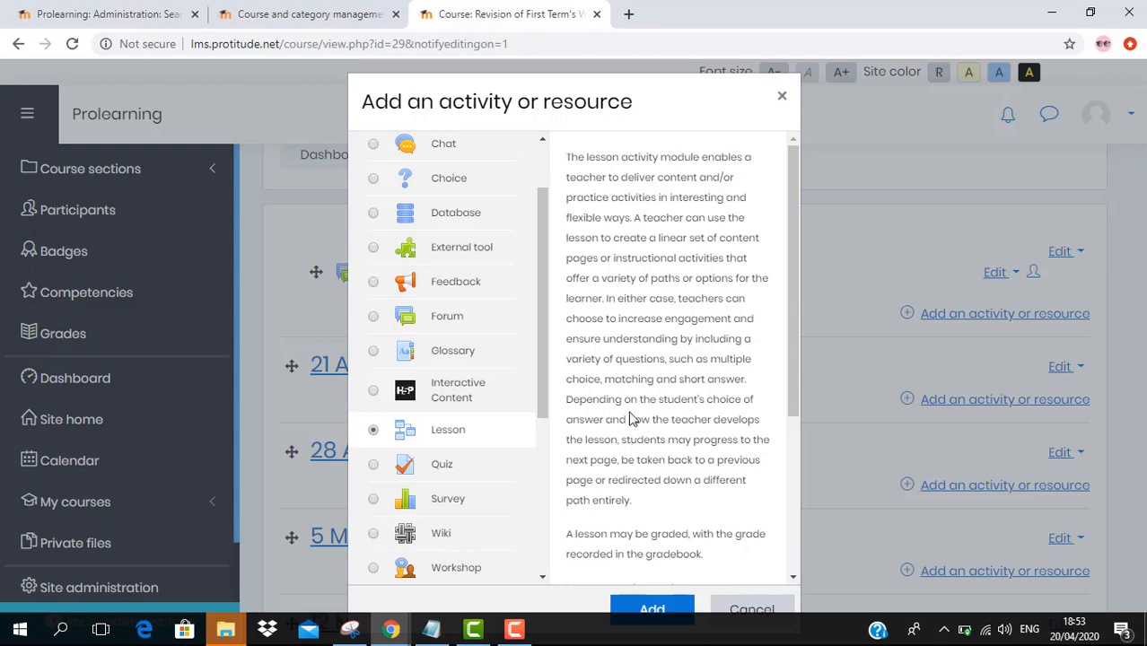
scroll(647, 503, down, 1)
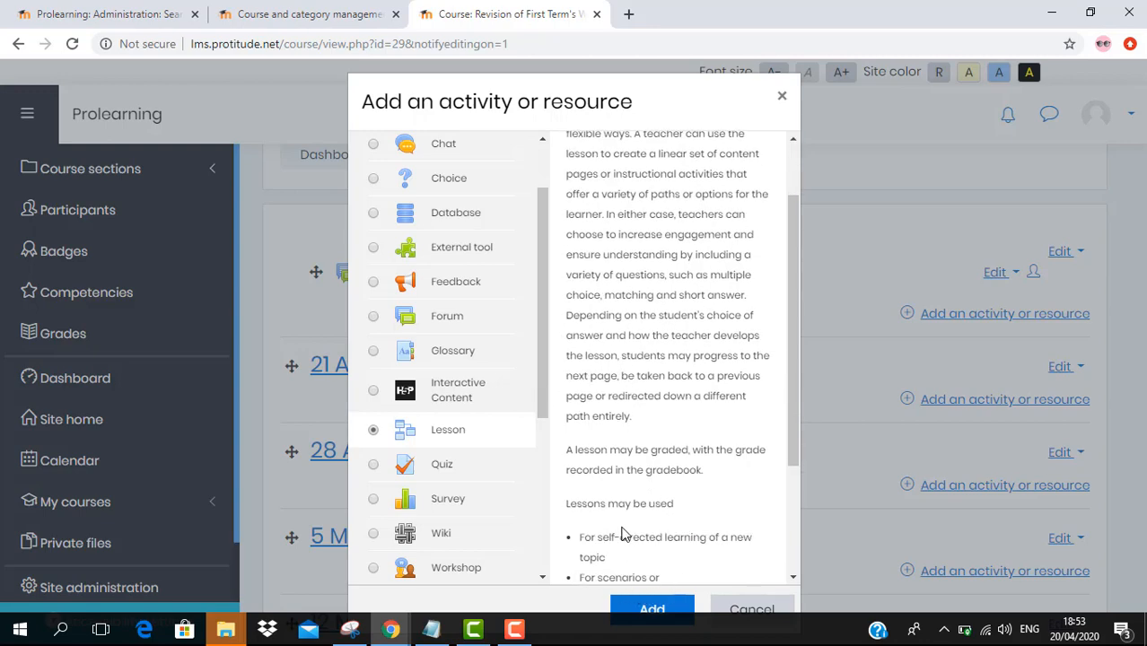
scroll(623, 530, down, 2)
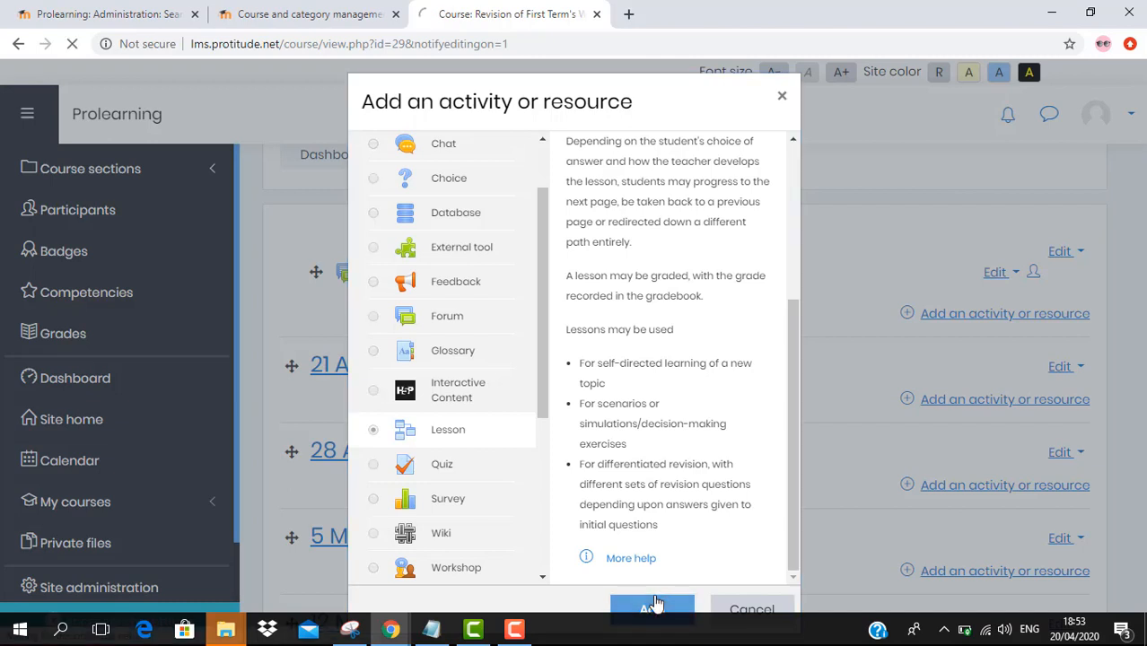
click(654, 606)
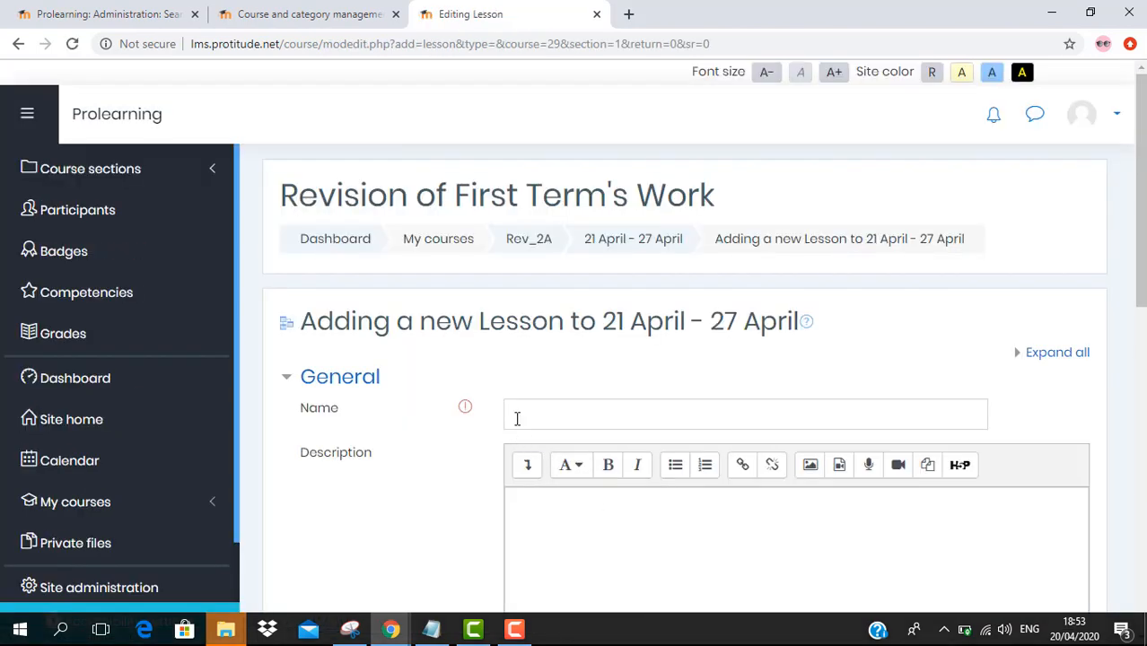
Name the new lesson "First Term Revision."
click(603, 408)
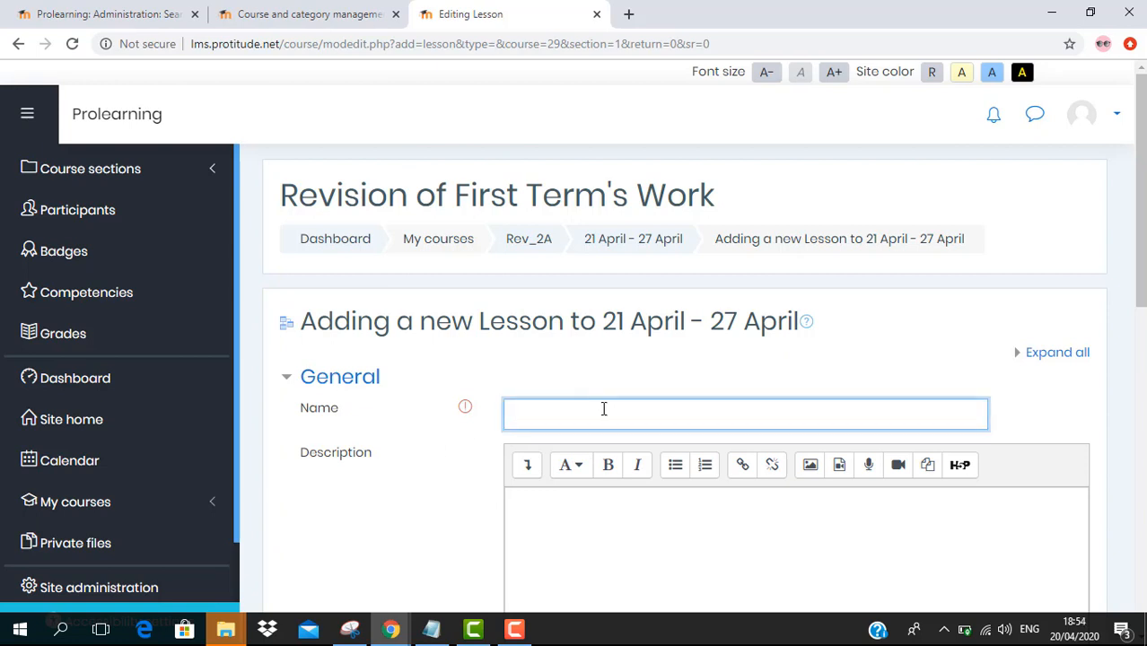
text(R)
text(Term Revision)
Enter the lesson description "This is a description of the first term's work. Also An Activity will be Assigned"
scroll(771, 449, down, 1)
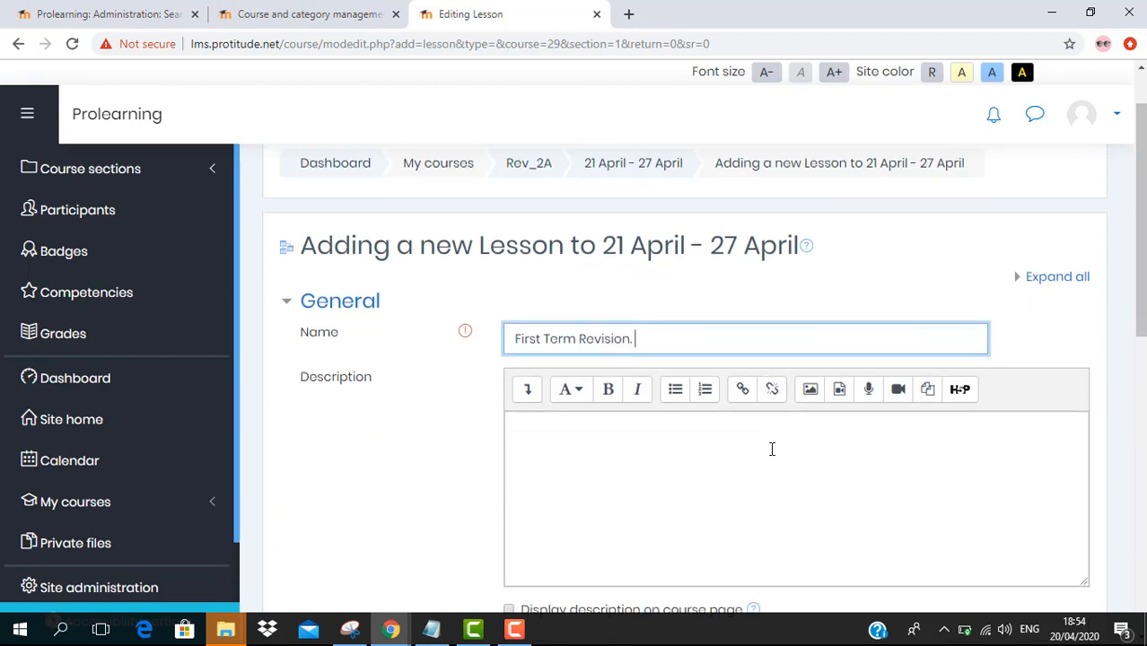
click(606, 430)
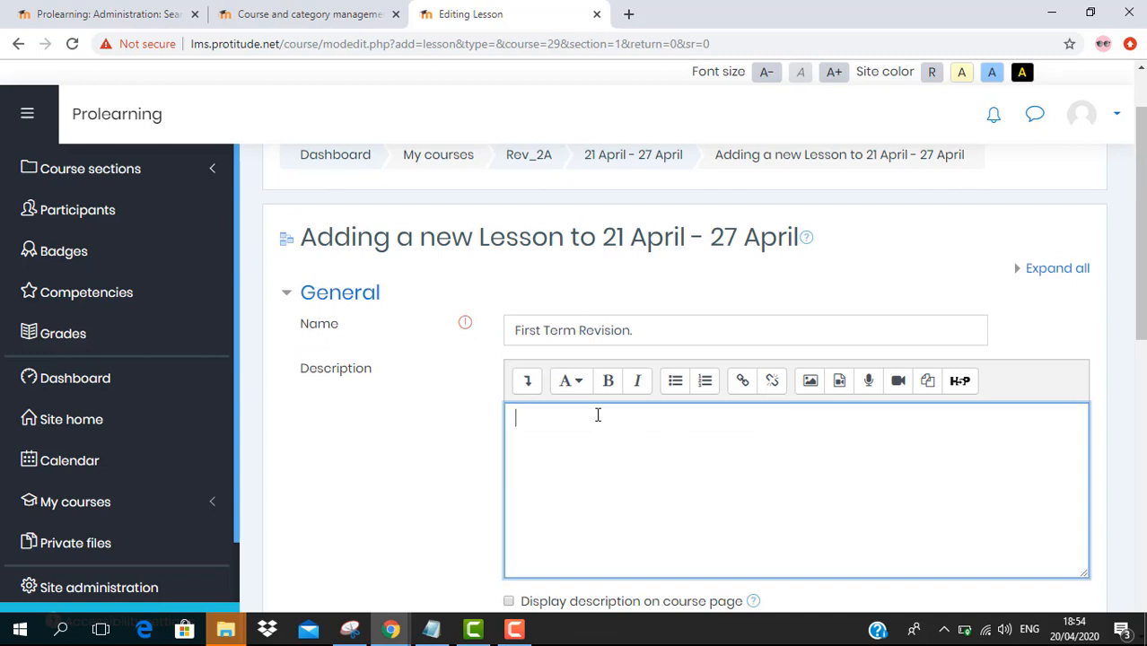
text(This is a)
text( doc)
key(BackSpace)
text(scription of the f)
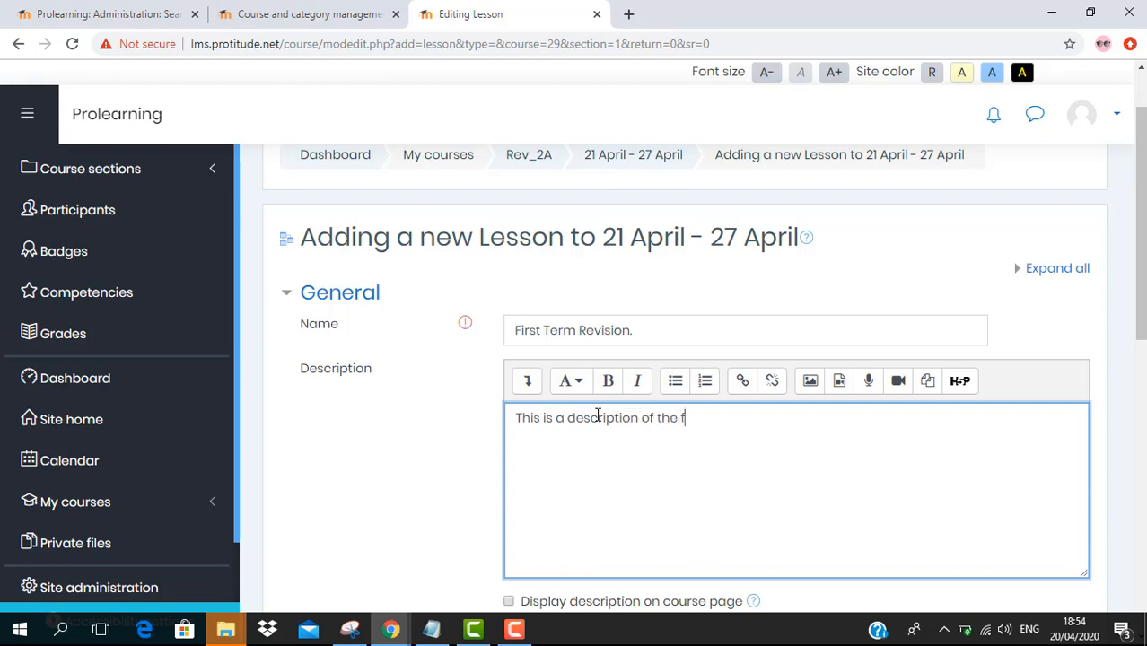
text(irst term'm work)
text('s work)
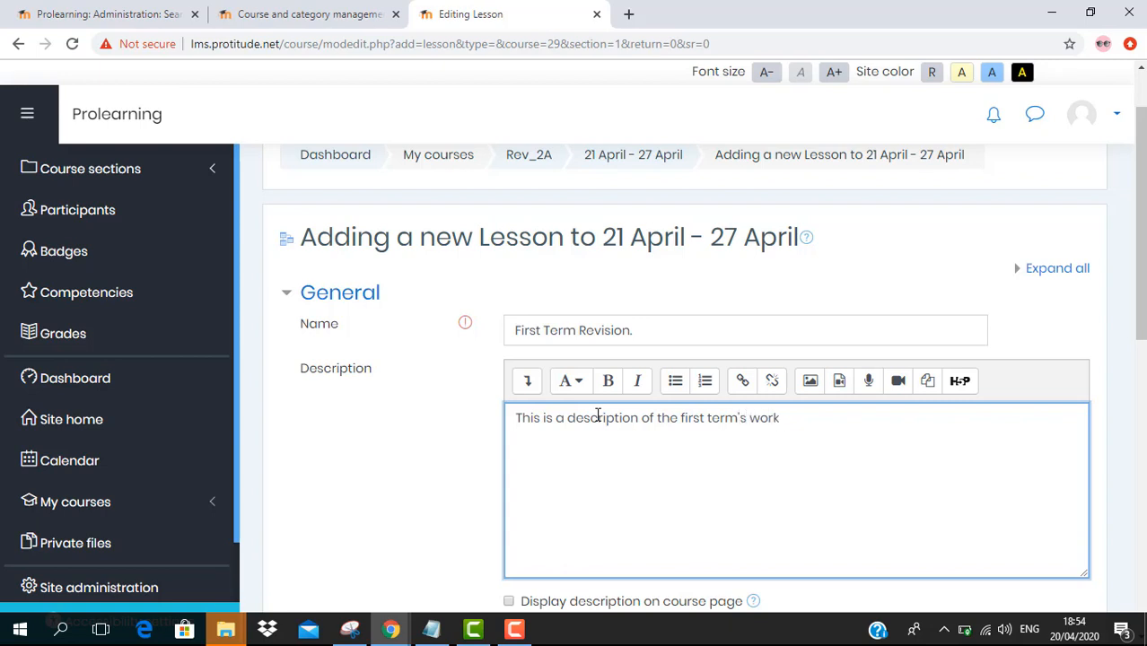
text(. Also An Activity )
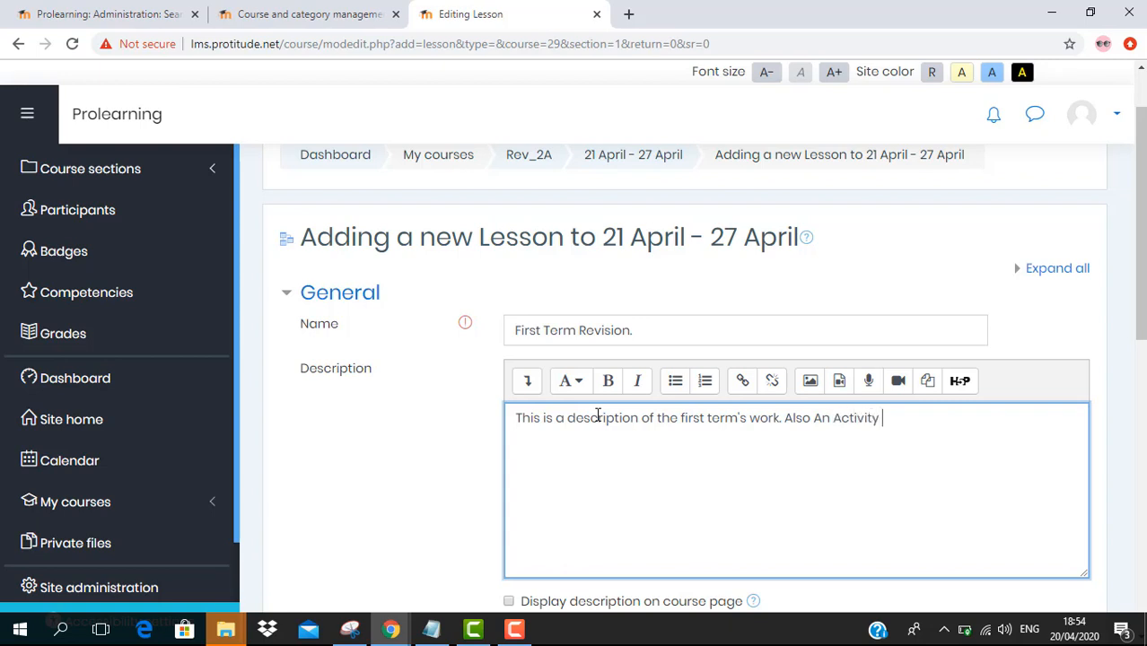
text(will be )
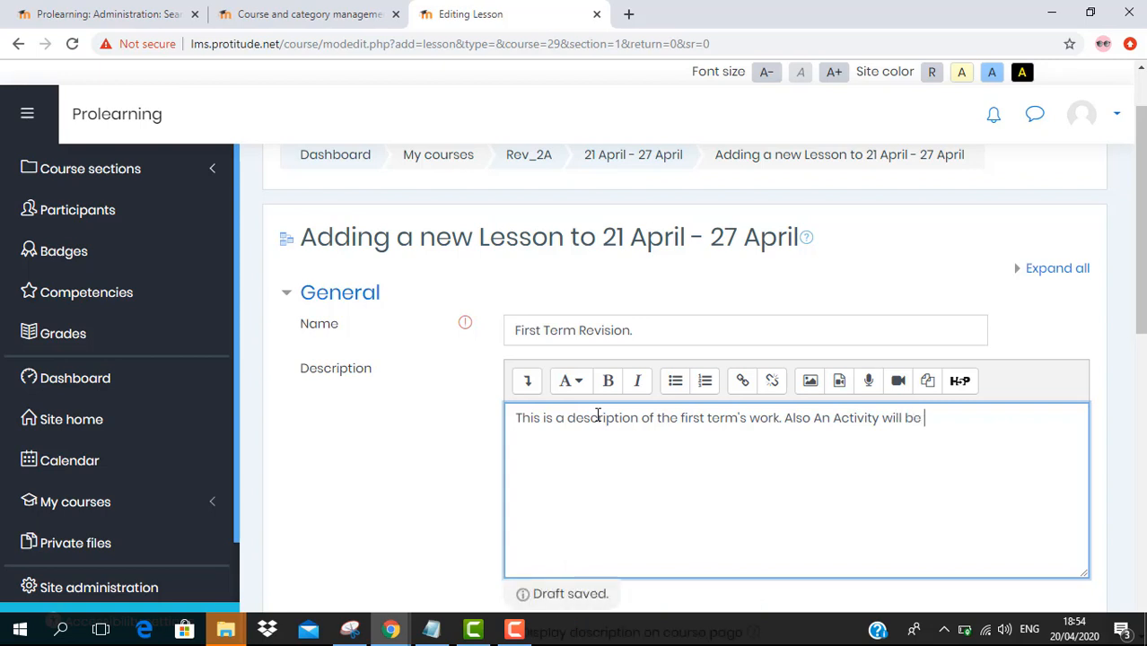
text(Assigned)
scroll(831, 406, down, 1)
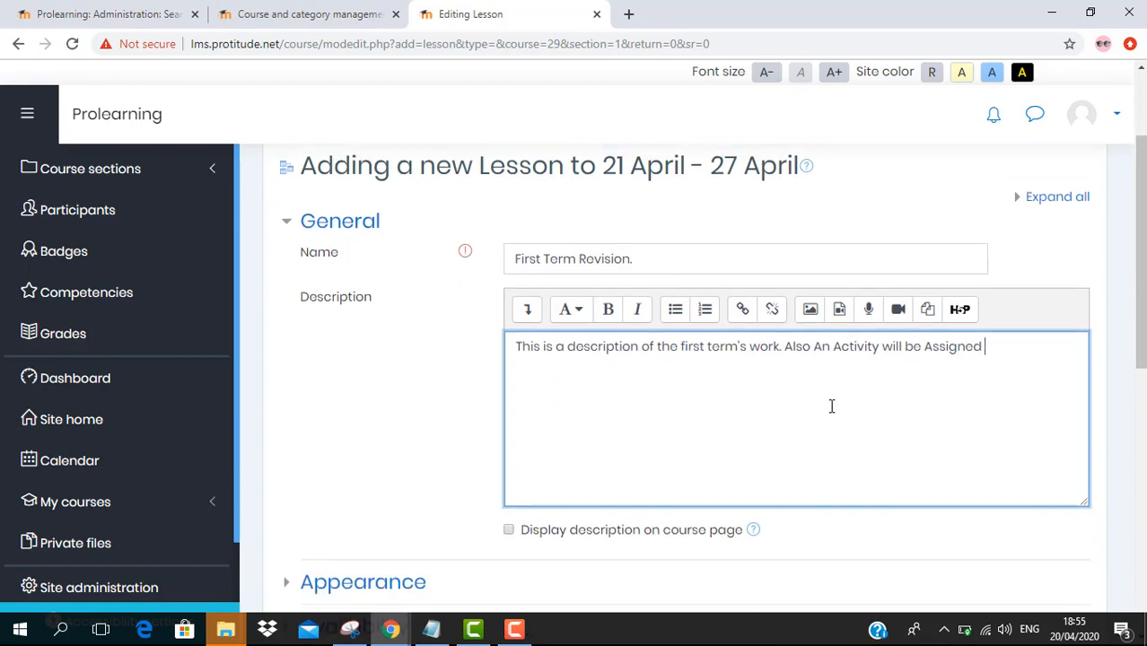
Add a new description paragraph: "Week 1: we discussed on various subjects on basic science and how we can communicate with our environment."
key(Return)
key(Return)
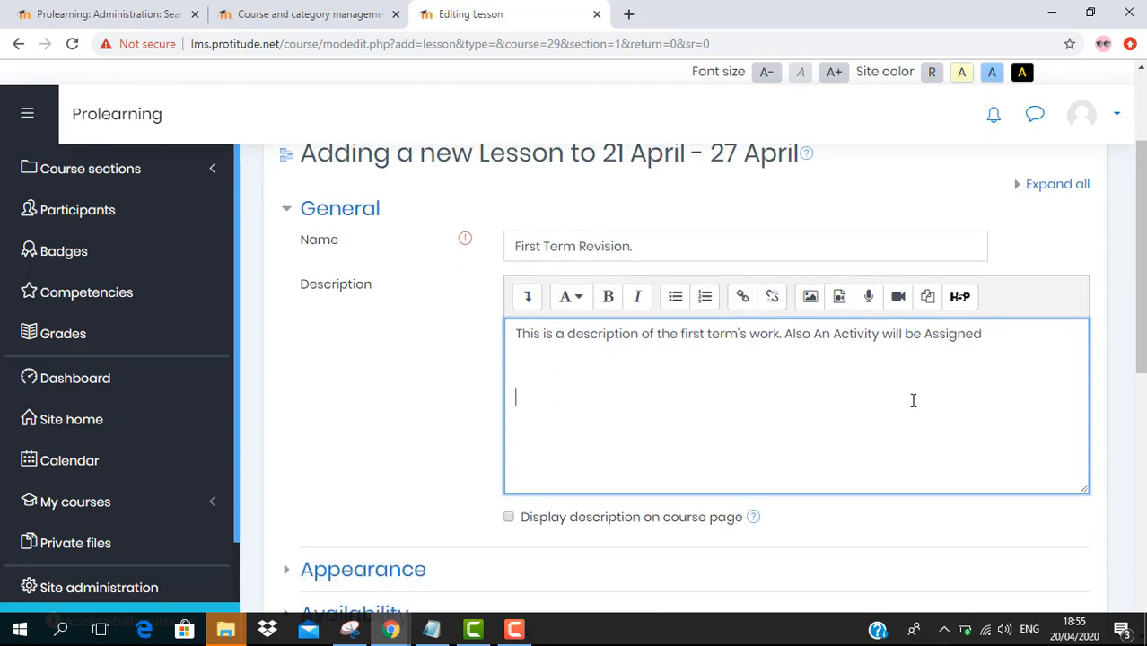
key(BackSpace)
key(BackSpace)
text(Week 1: we discussed)
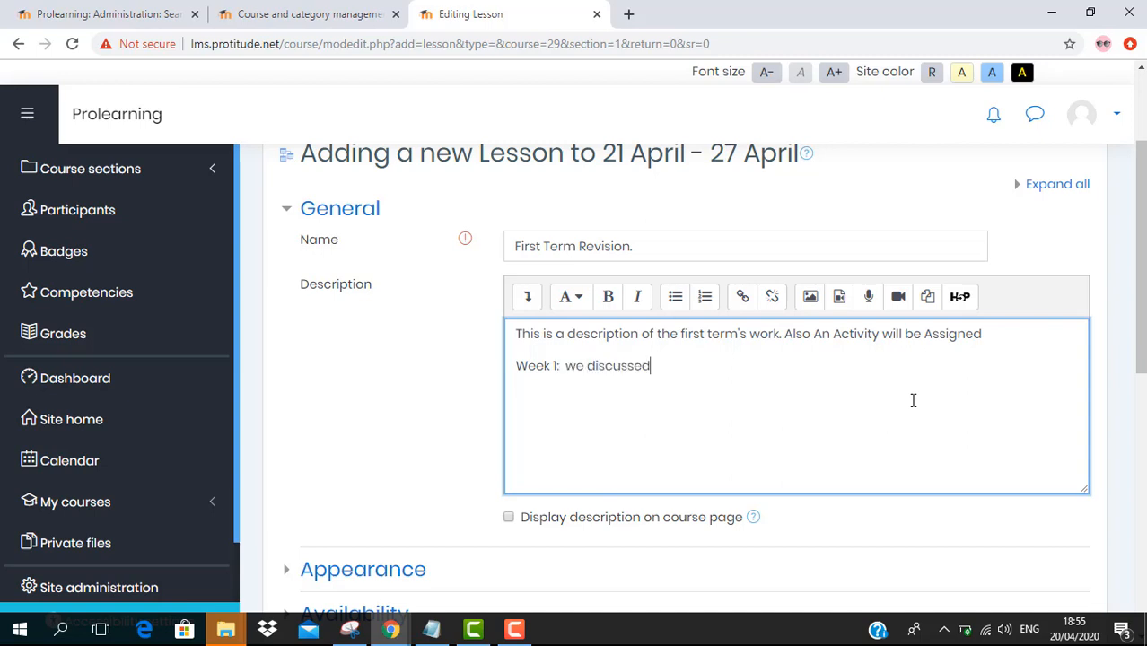
text( on various uses of o)
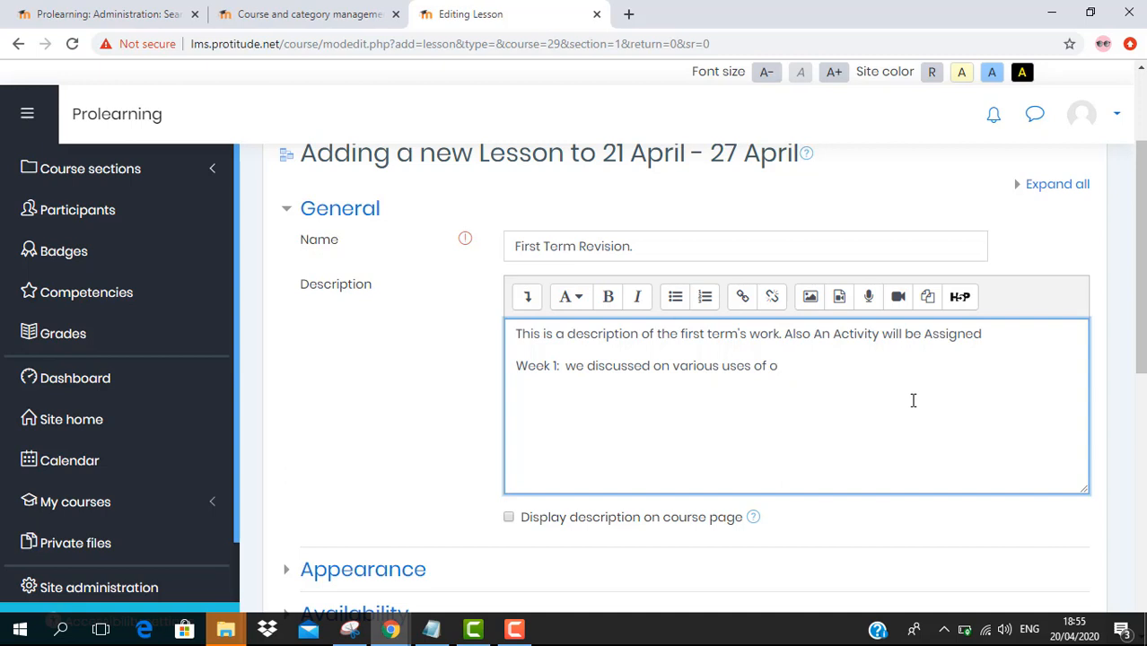
key(BackSpace)
key(BackSpace)
key(BackSpace)
key(BackSpace)
key(BackSpace)
key(BackSpace)
key(BackSpace)
key(BackSpace)
key(BackSpace)
text(ex)
key(BackSpace)
key(BackSpace)
key(BackSpace)
key(BackSpace)
text(s subjects on basic )
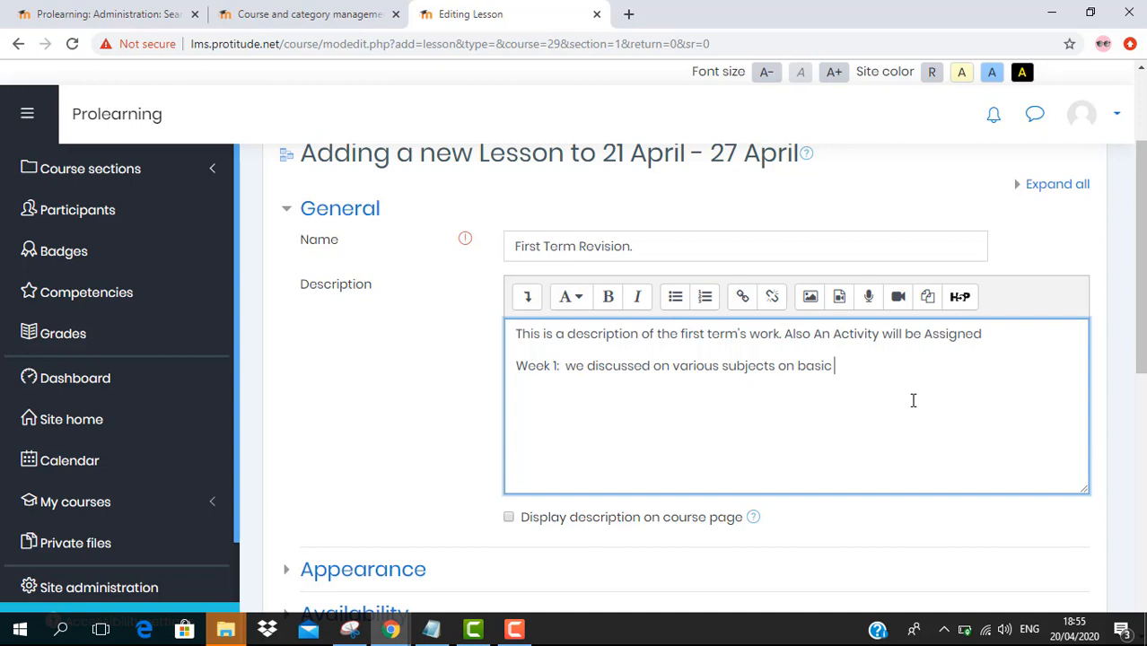
text(science and how )
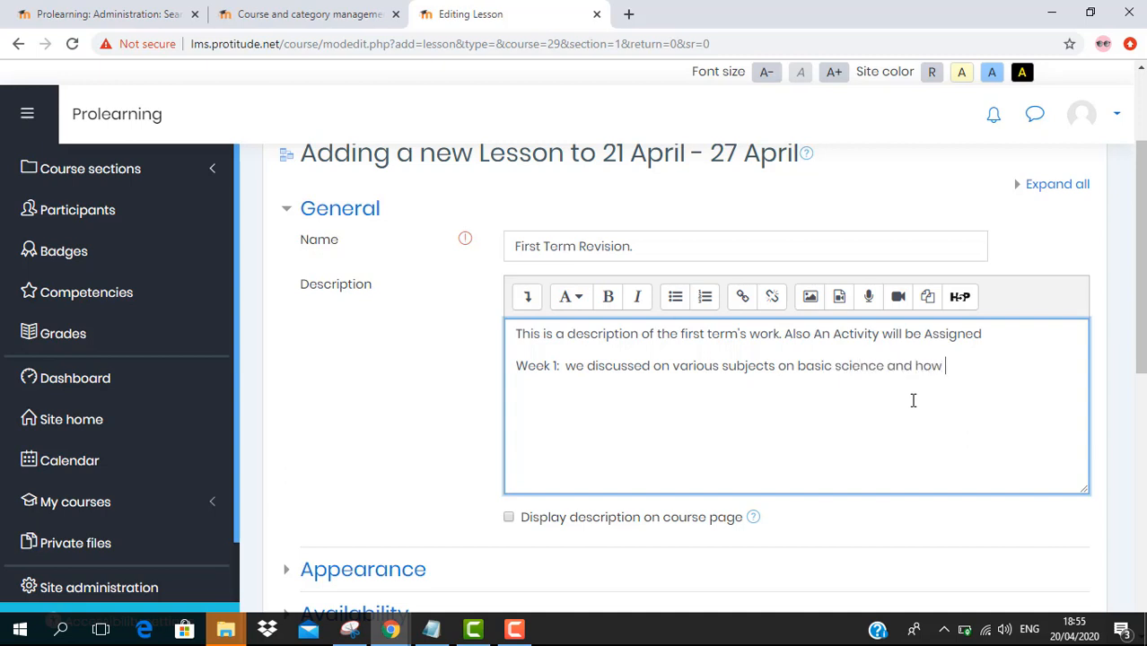
text(we can communi)
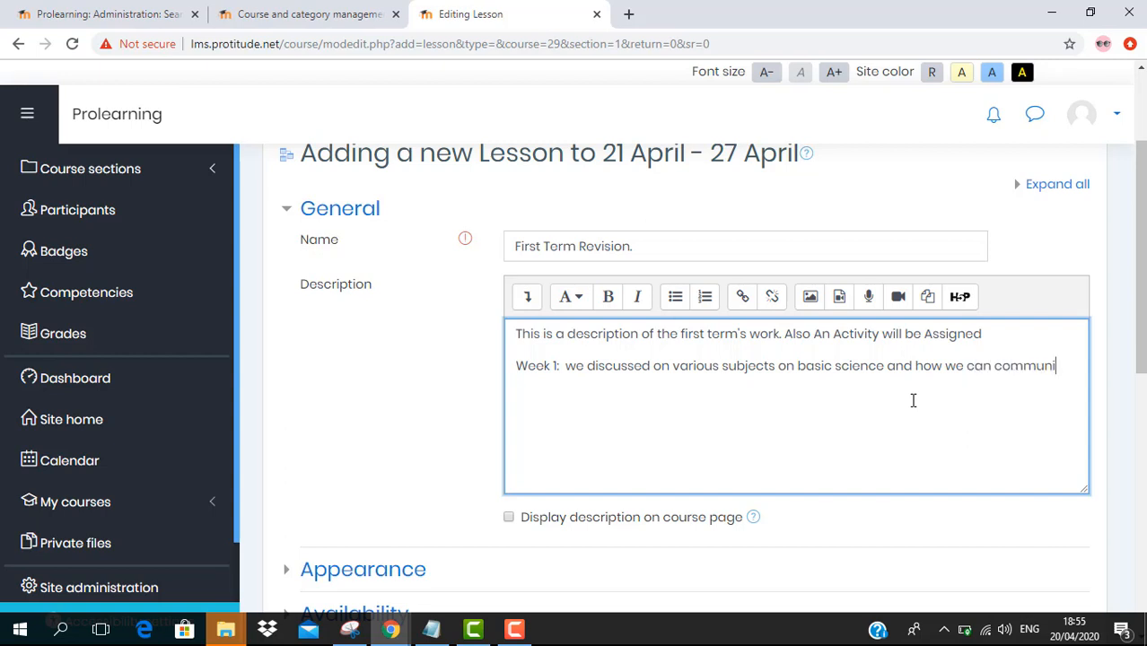
text(cate with)
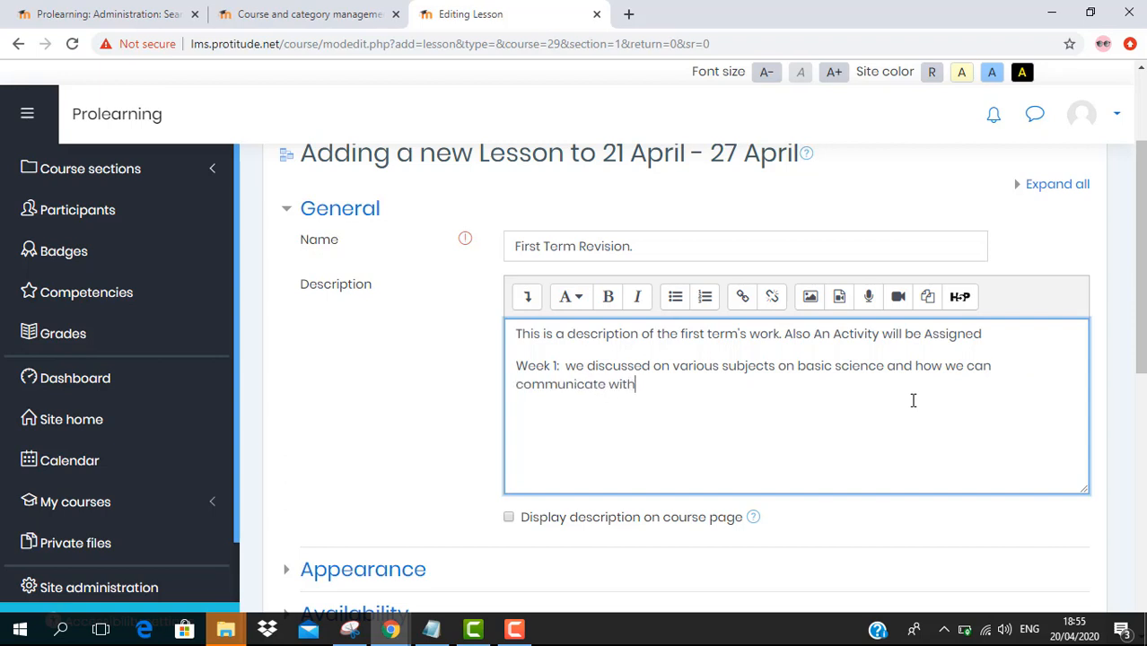
text( our o)
text(nvironment.)
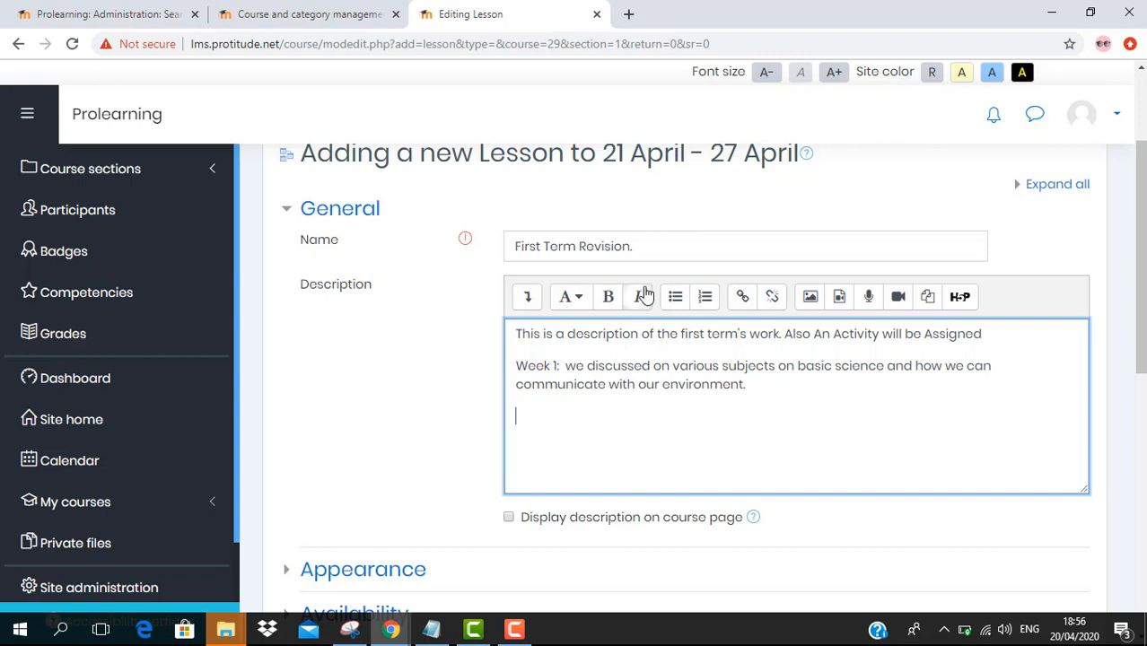
Start a bulleted list below the Week 1 paragraph with the item "taking care of the environment is very key to us."
click(675, 299)
text(taking care)
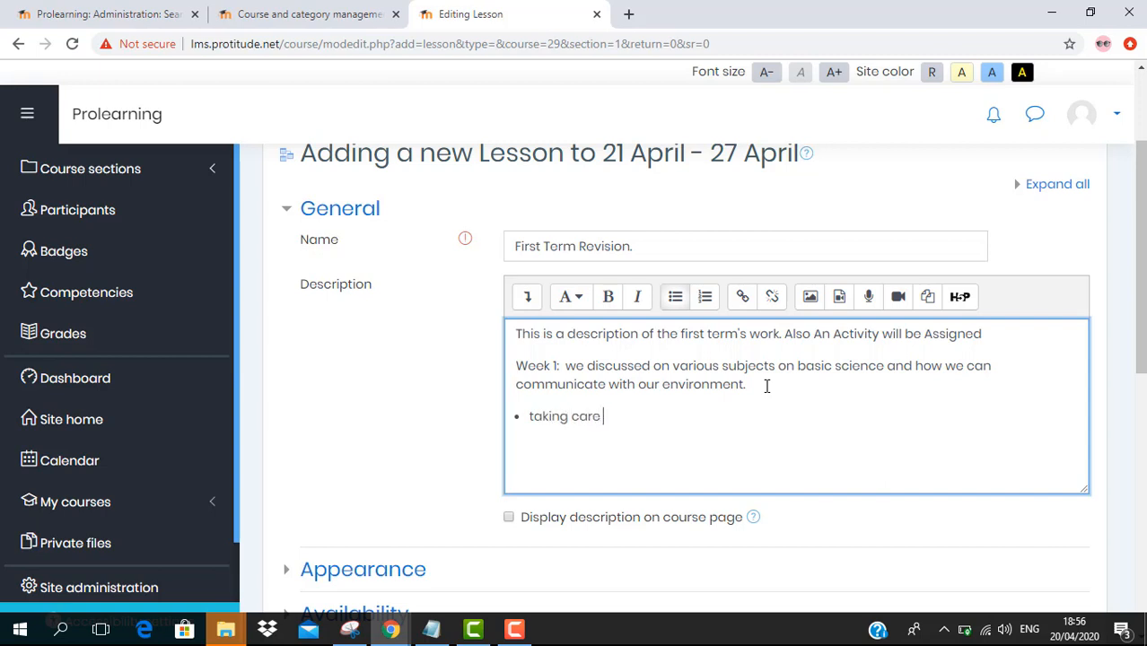
text( of the environment is )
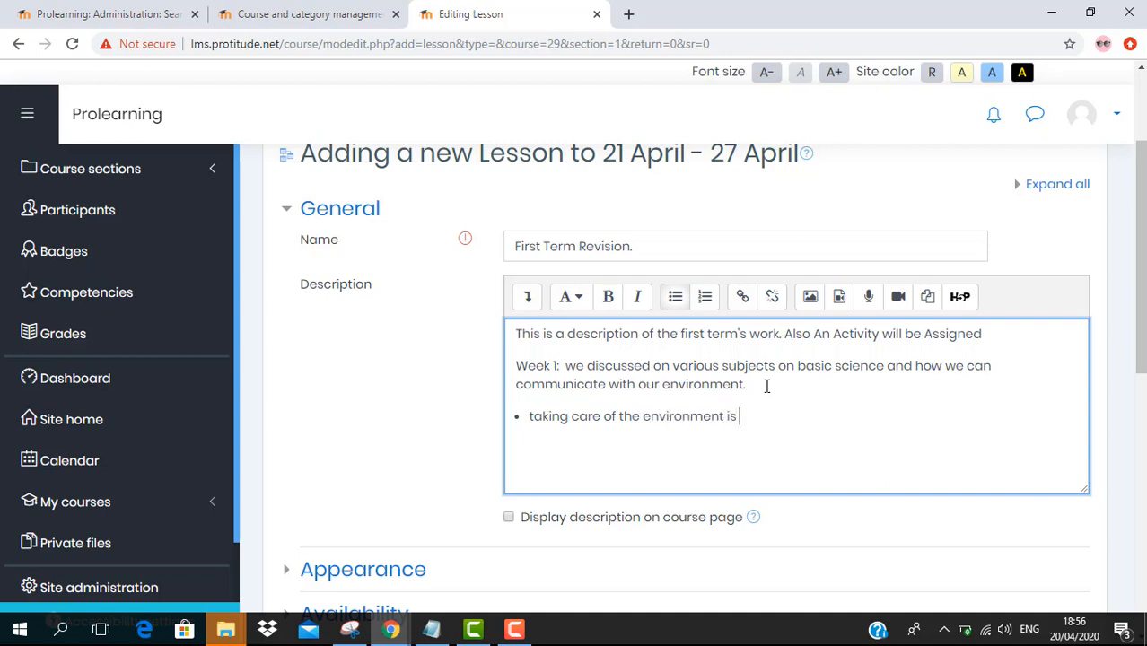
text(very key to us. )
Add a second bullet to the description reading "also making sure that the environment is clean and safe ."
text(also)
text( making )
text(sur)
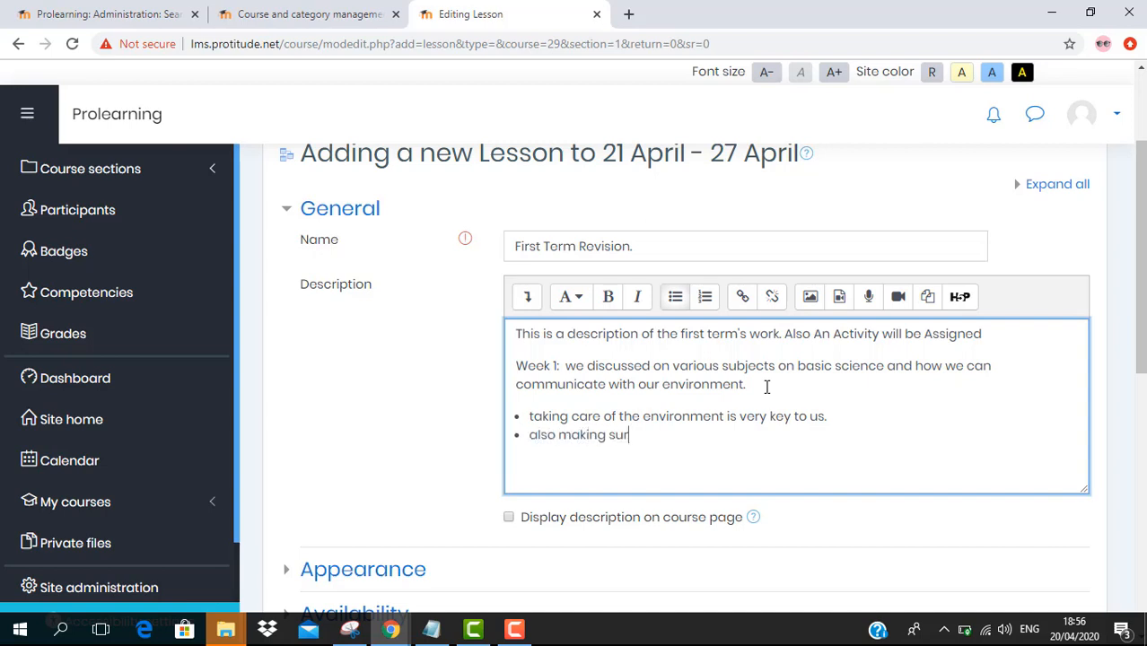
text(e that the envi)
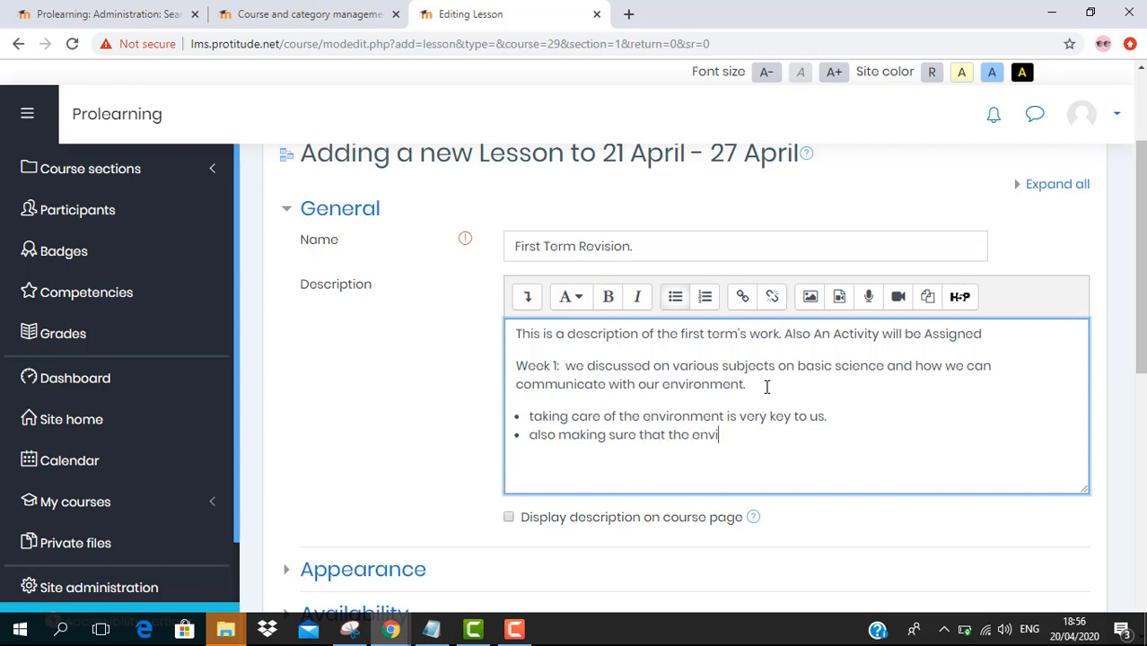
text(ronment is clea)
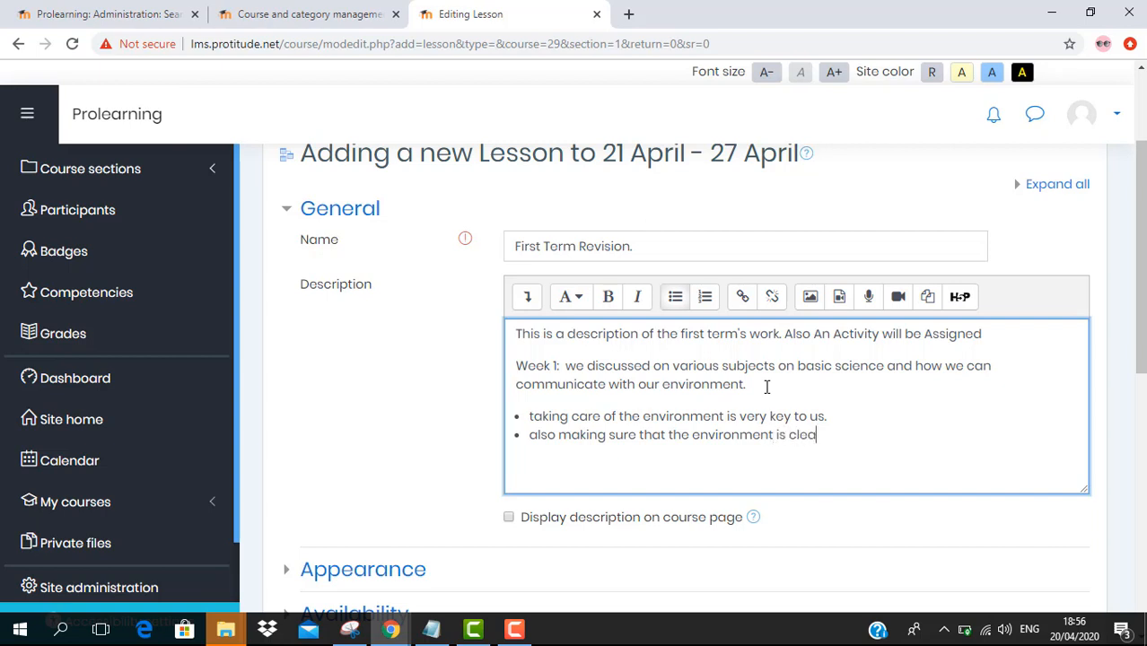
text(n and safe .)
scroll(640, 277, down, 2)
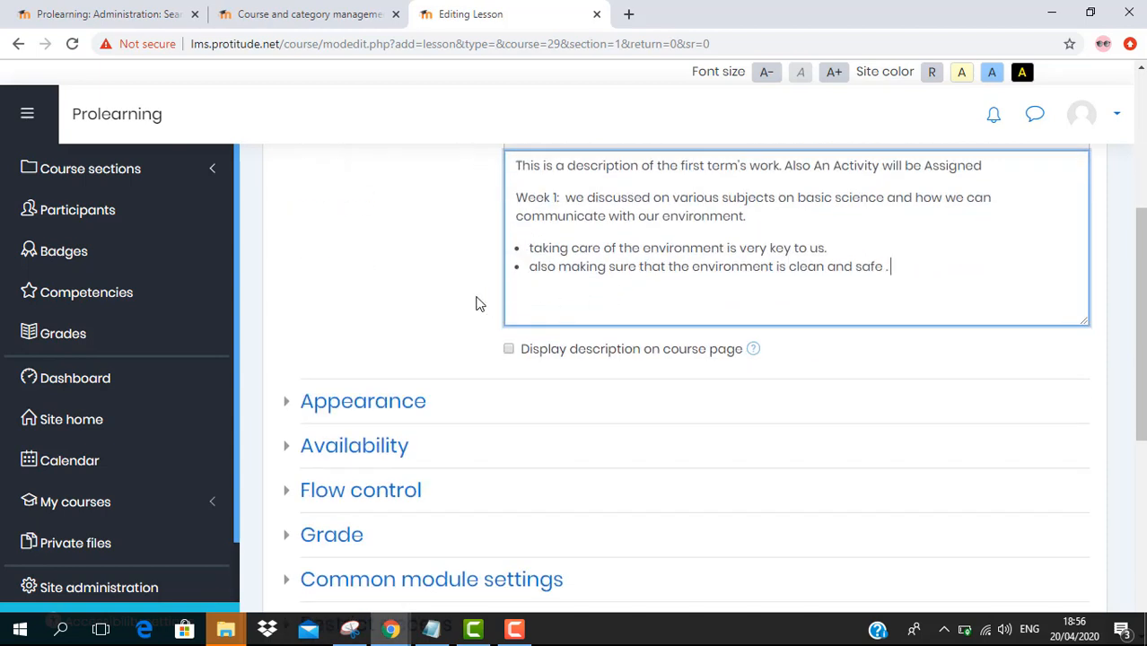
scroll(477, 302, up, 2)
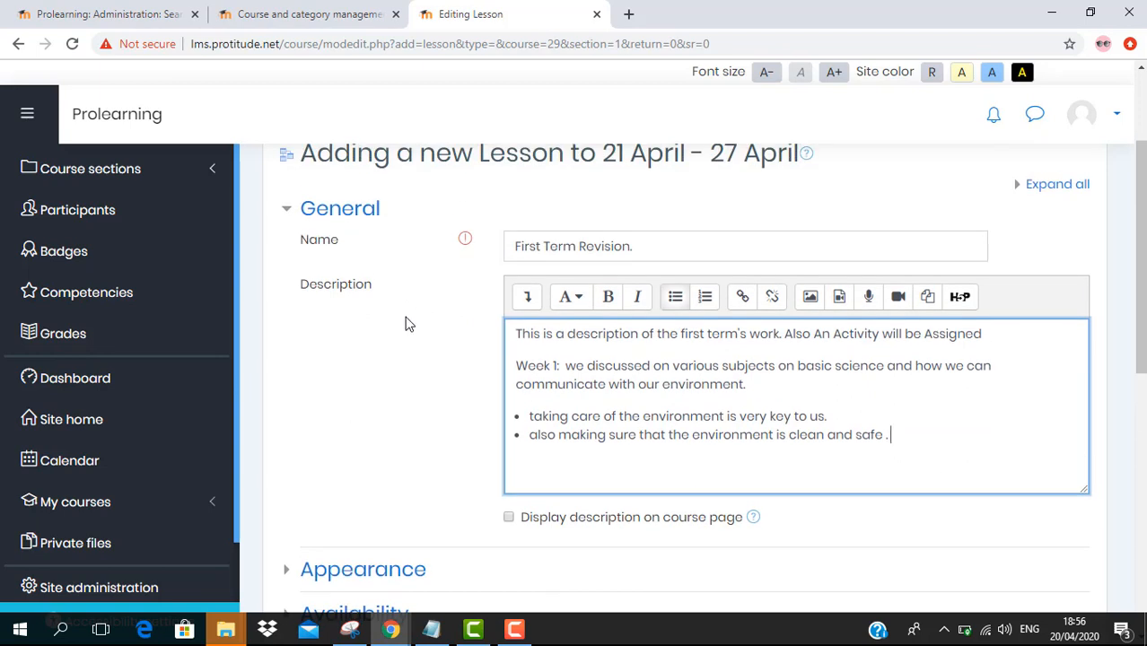
scroll(413, 310, up, 1)
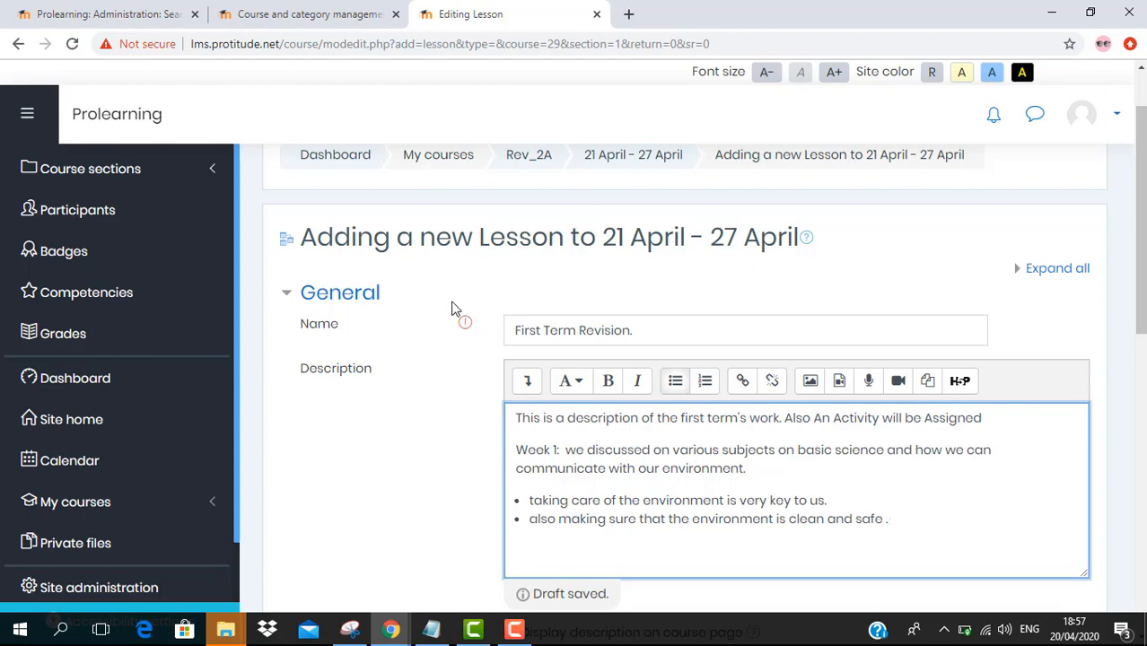
Save the First Term Revision lesson and display its page to review the description and the options for adding pages
scroll(456, 308, down, 2)
scroll(661, 313, down, 6)
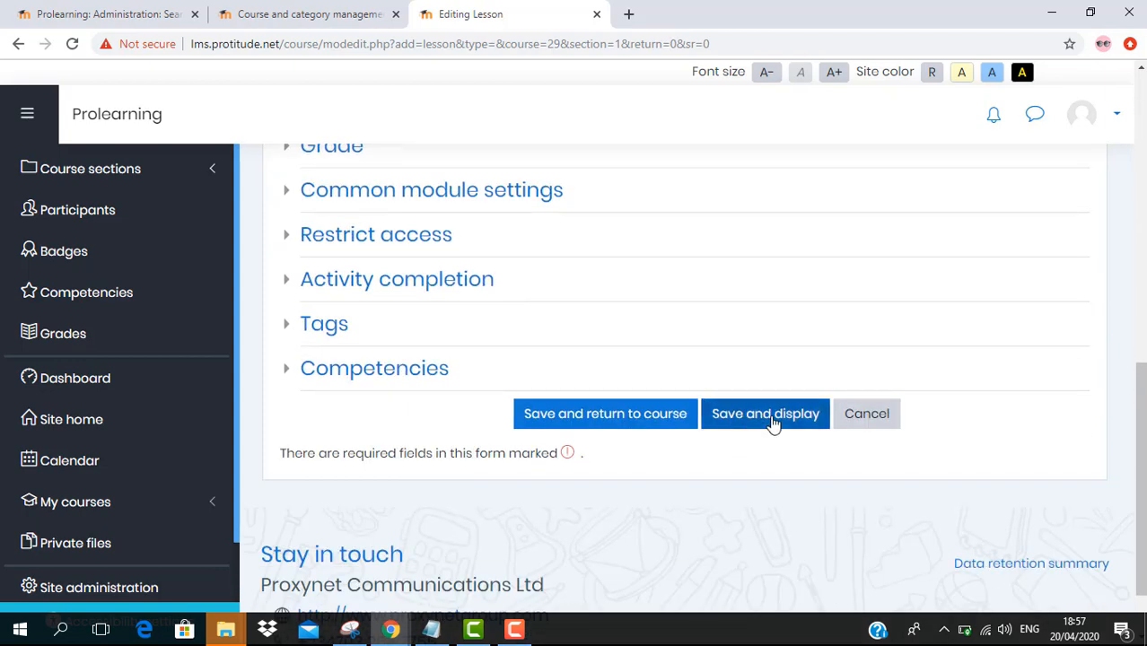
click(773, 420)
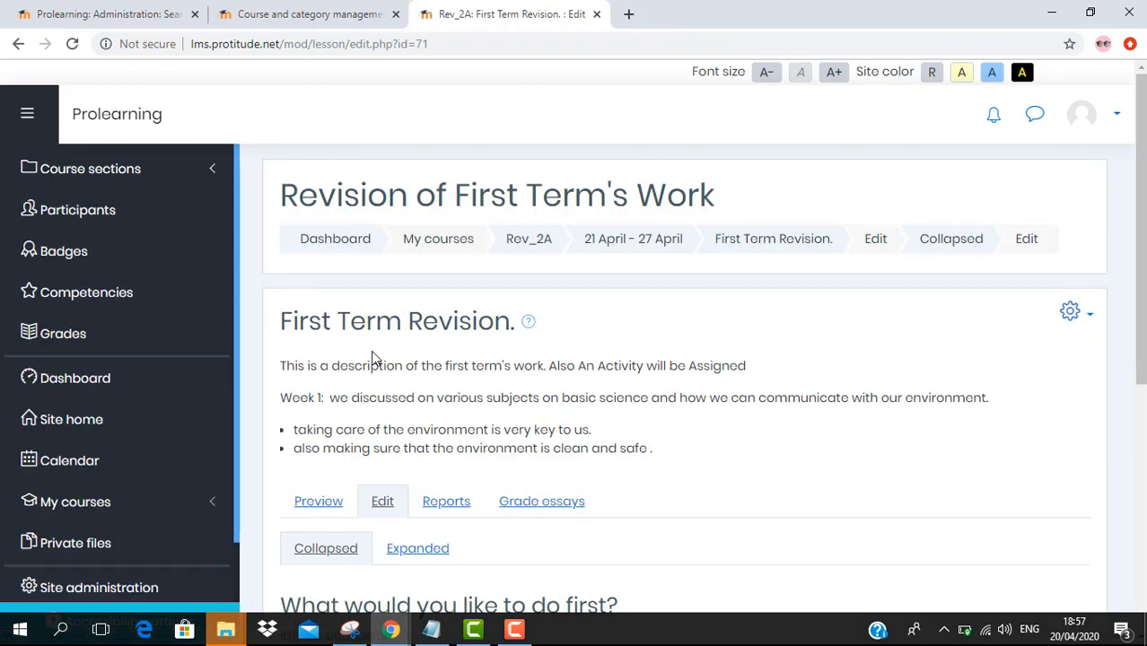
scroll(372, 353, down, 1)
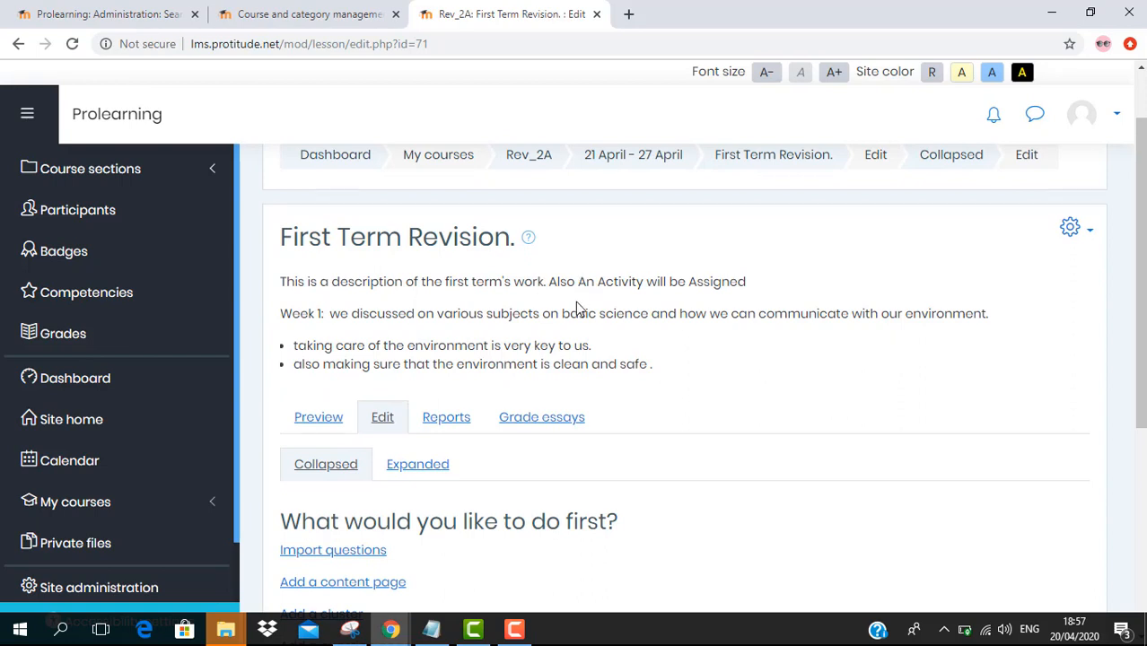
scroll(578, 306, down, 3)
scroll(577, 308, down, 2)
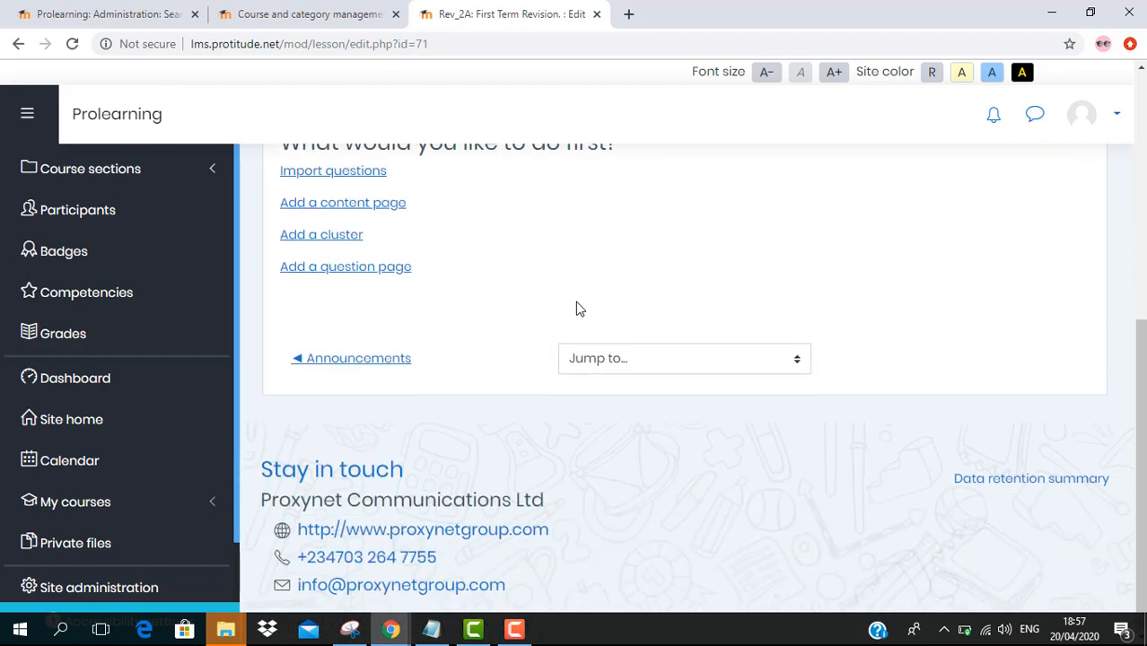
scroll(578, 308, up, 4)
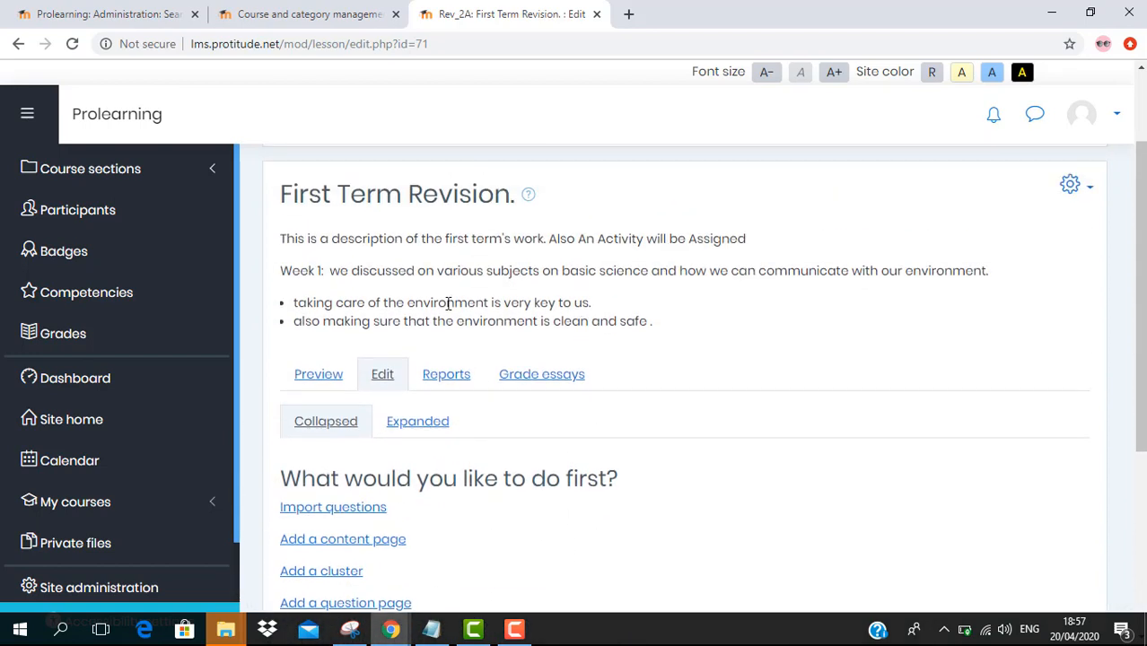
scroll(452, 303, up, 1)
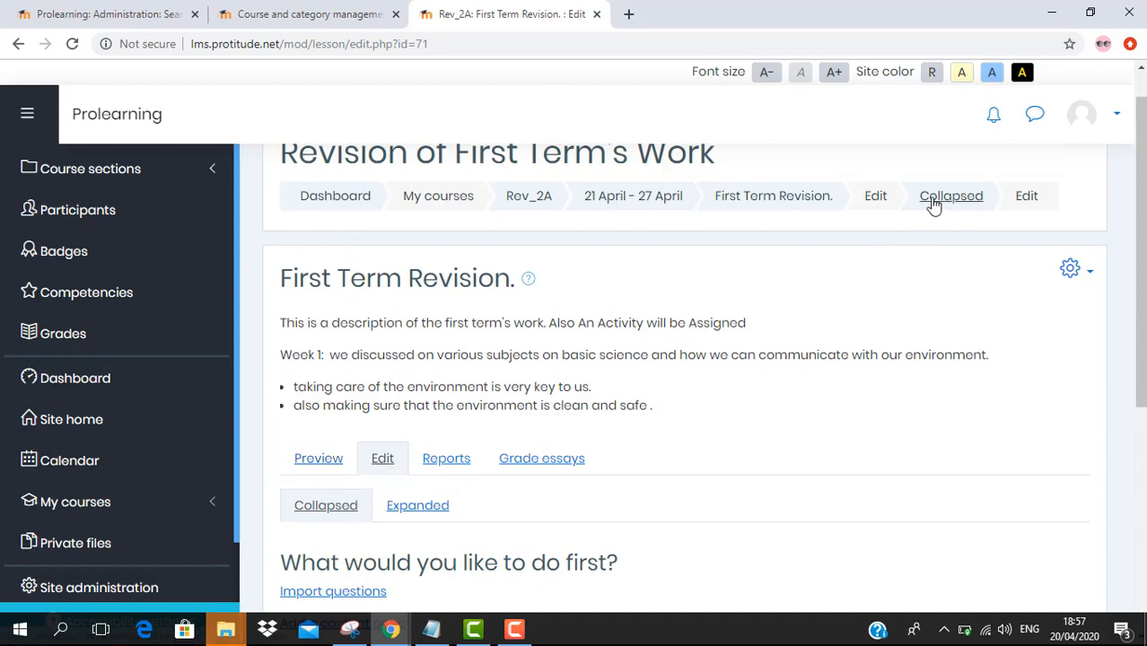
Return to the course's 21 April - 27 April week and start adding an Interactive Content activity to it
click(660, 196)
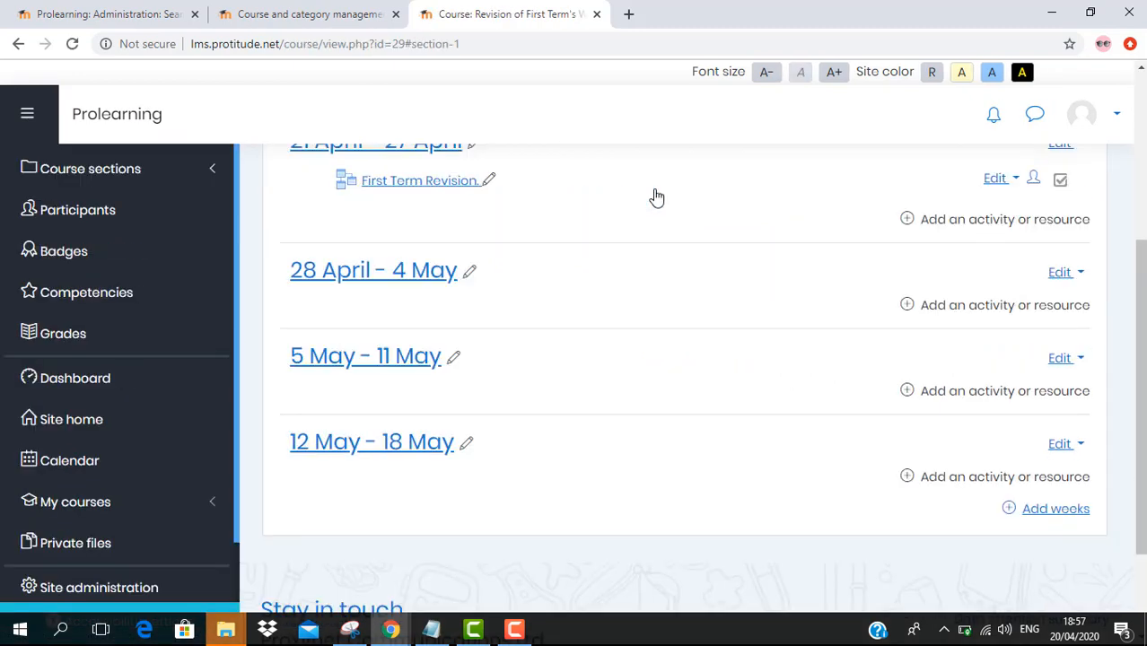
scroll(674, 259, up, 3)
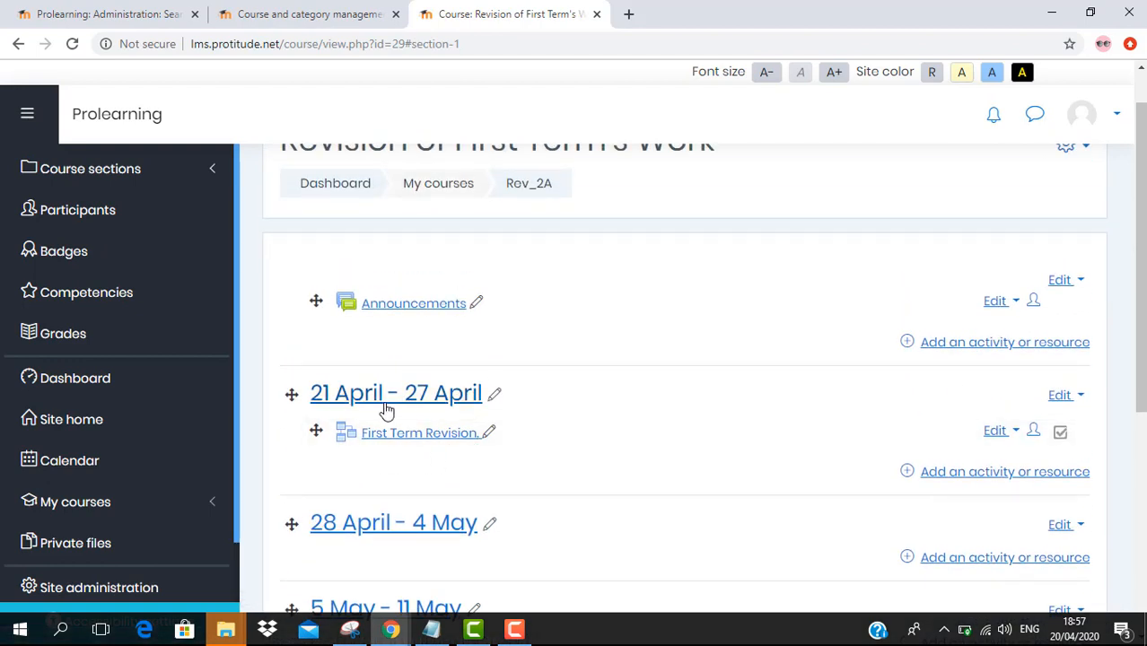
click(986, 476)
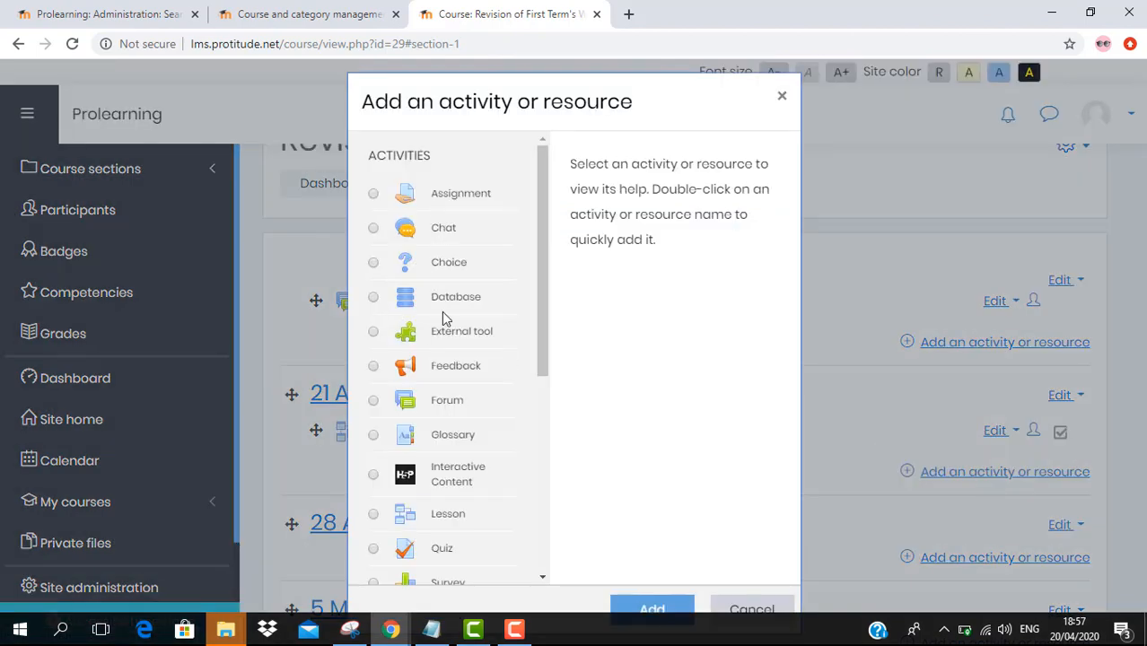
scroll(445, 391, down, 1)
click(375, 392)
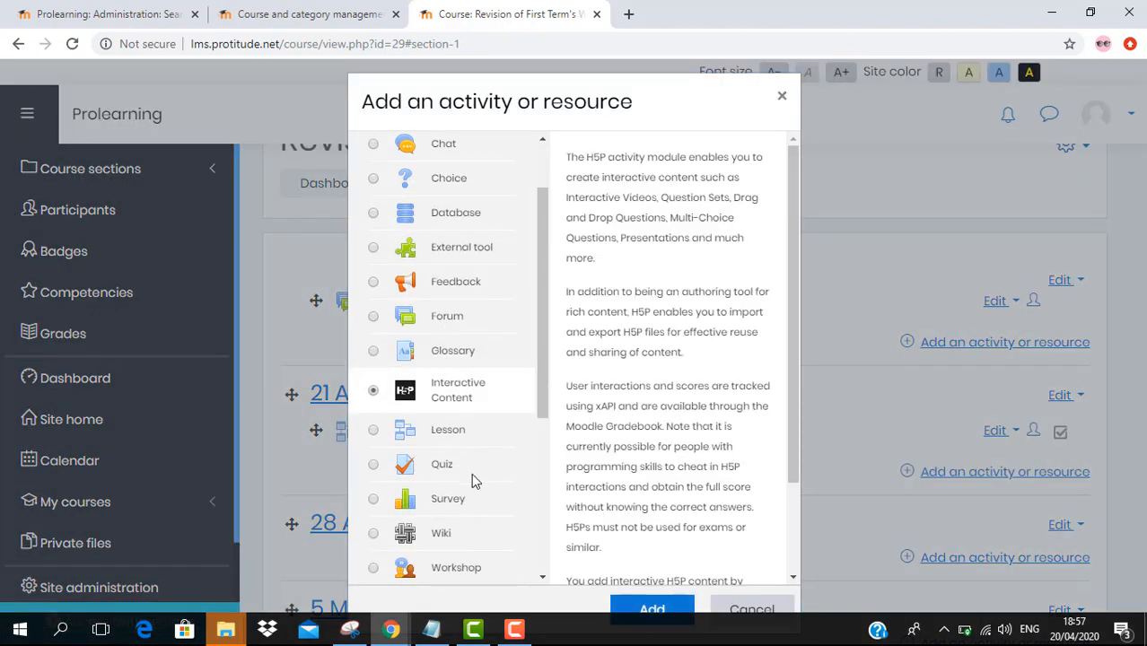
click(680, 610)
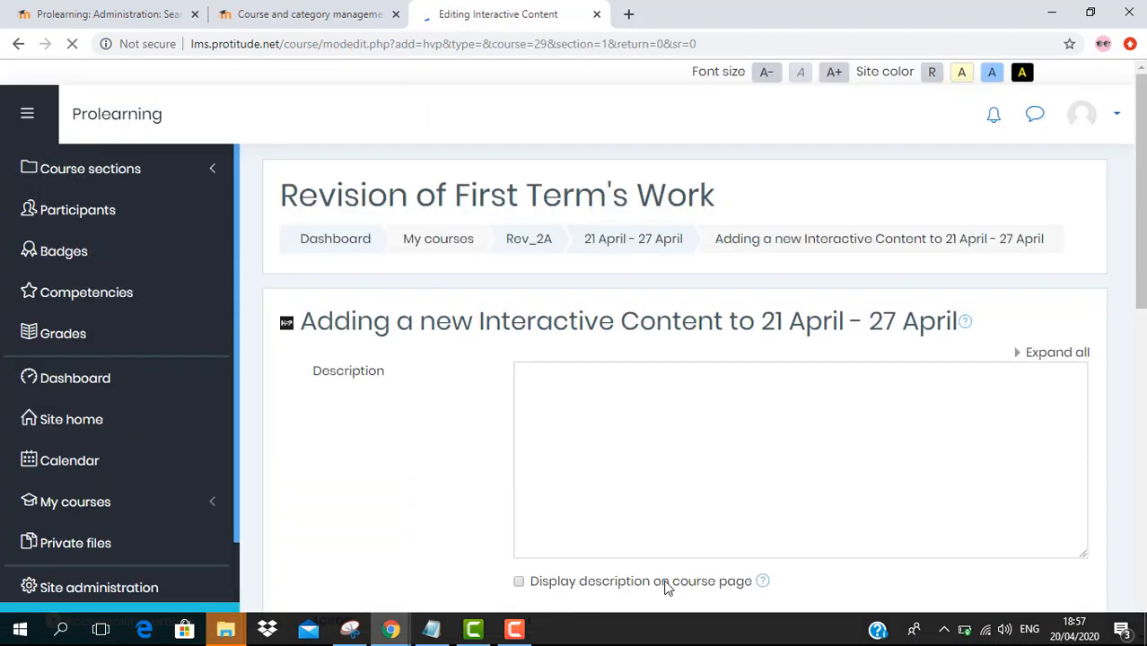
Enter "basic science teaching" as the description of the interactive content
scroll(454, 367, down, 2)
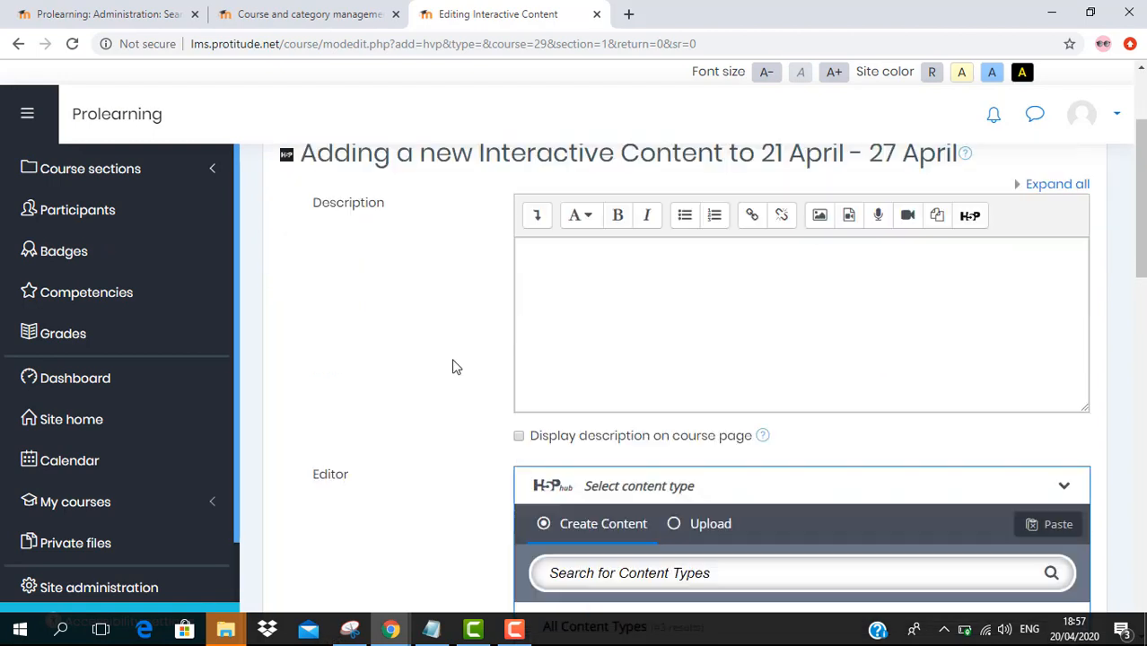
click(596, 280)
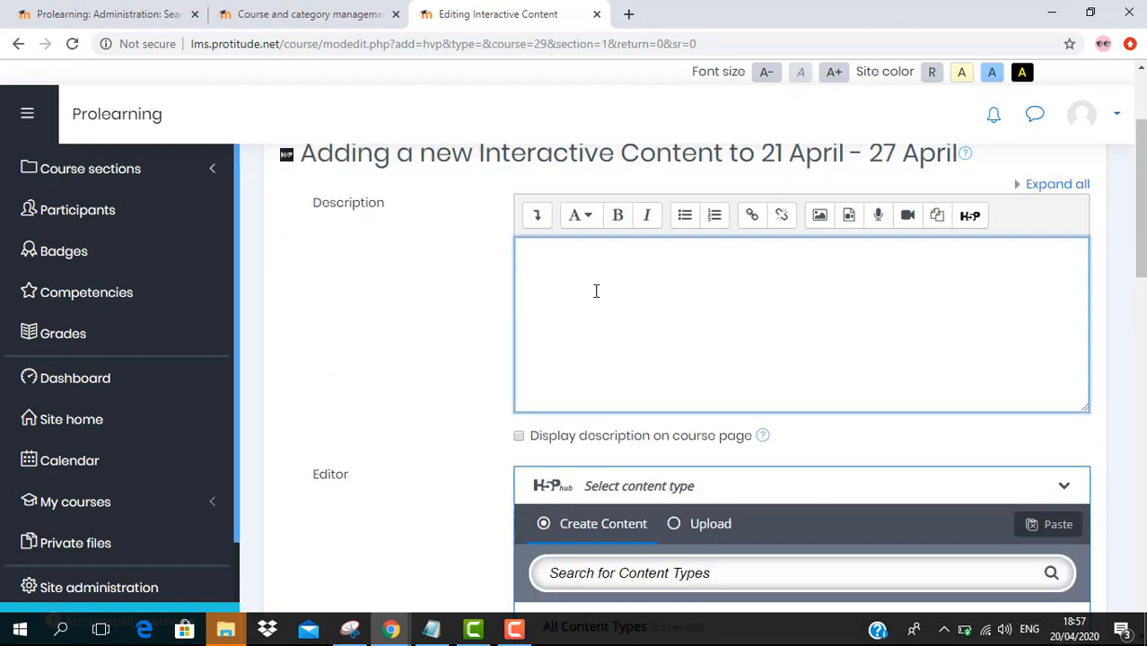
text(basic sicence to)
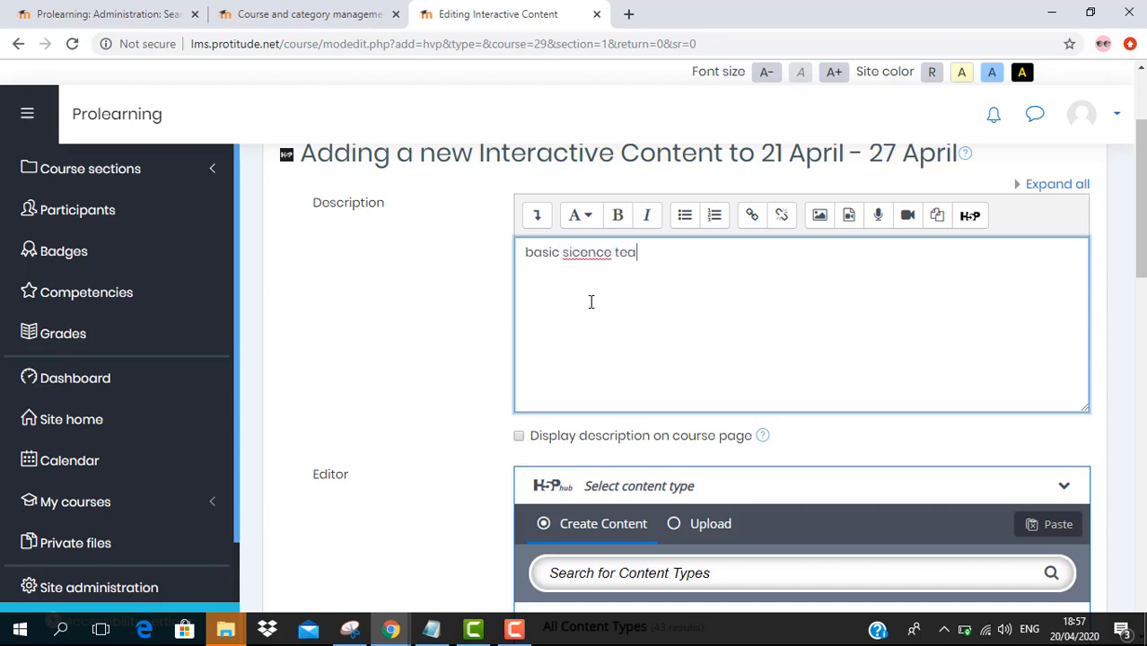
text(aching)
key(Delete)
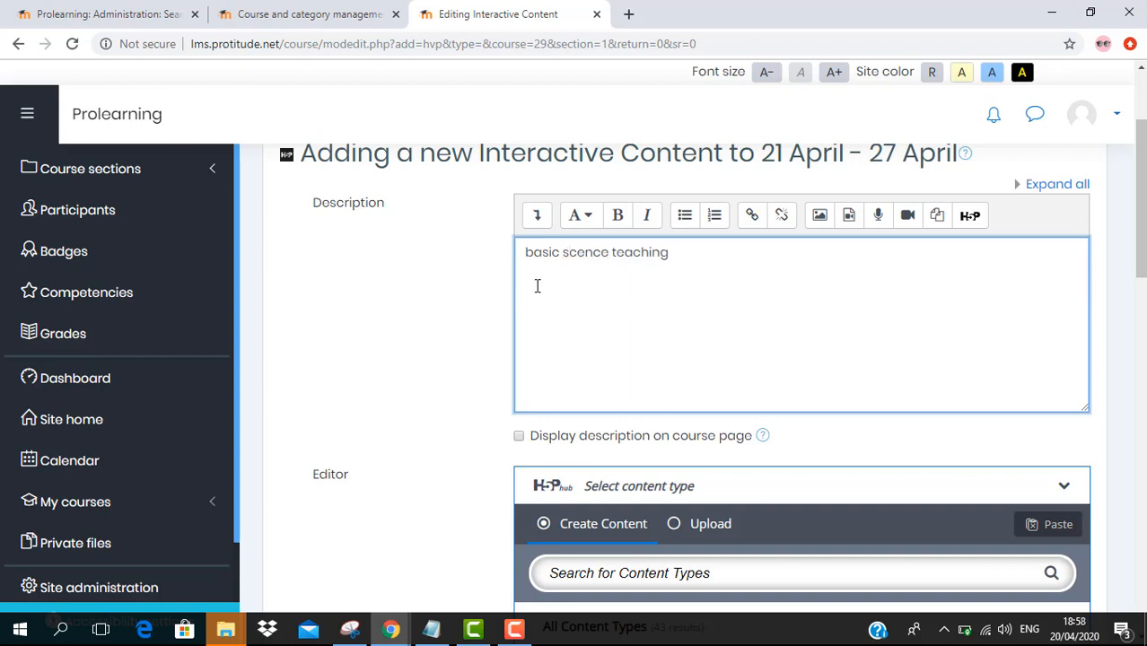
key(Right)
text(i)
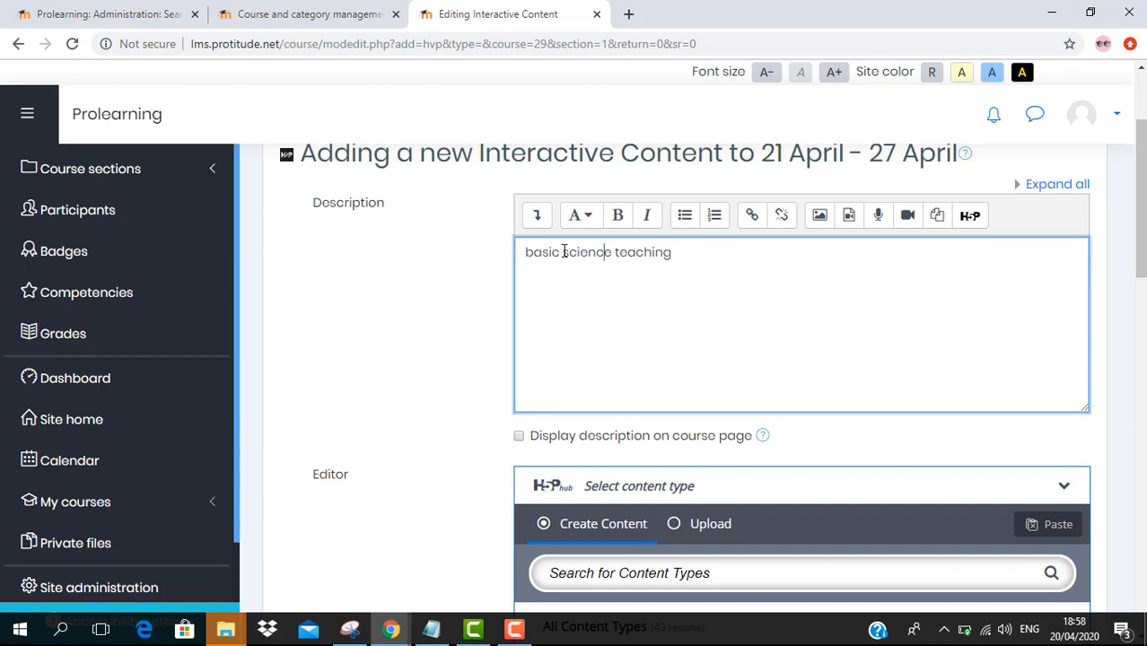
Find the Course Presentation content type among the popular H5P types and open its details
scroll(664, 260, down, 2)
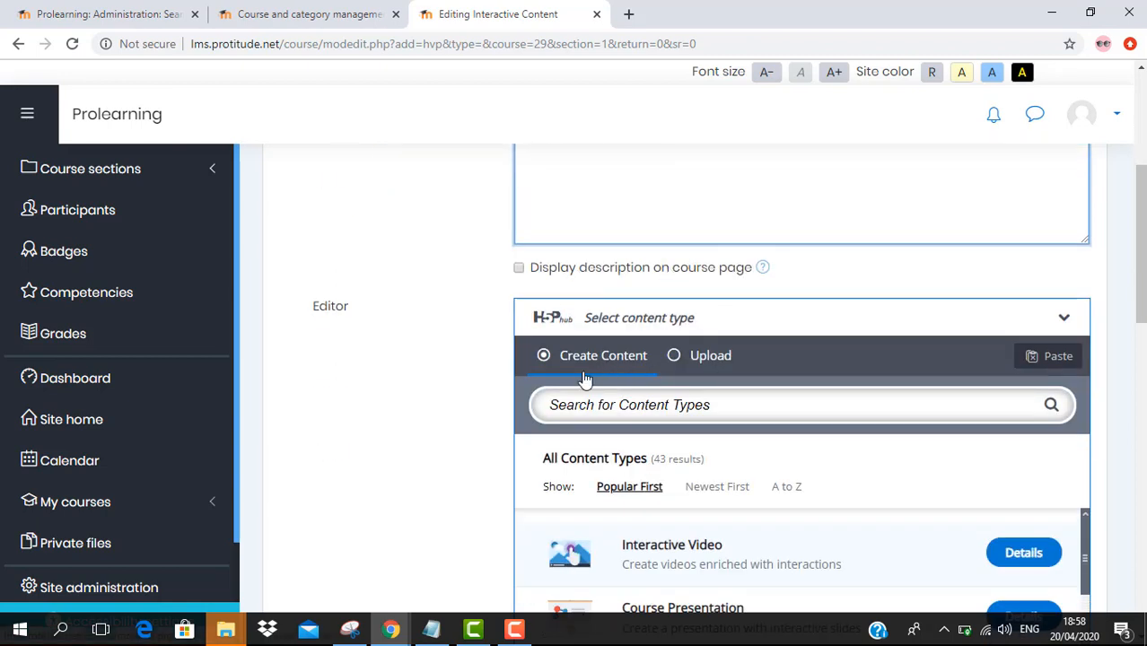
scroll(615, 360, down, 4)
scroll(614, 366, up, 3)
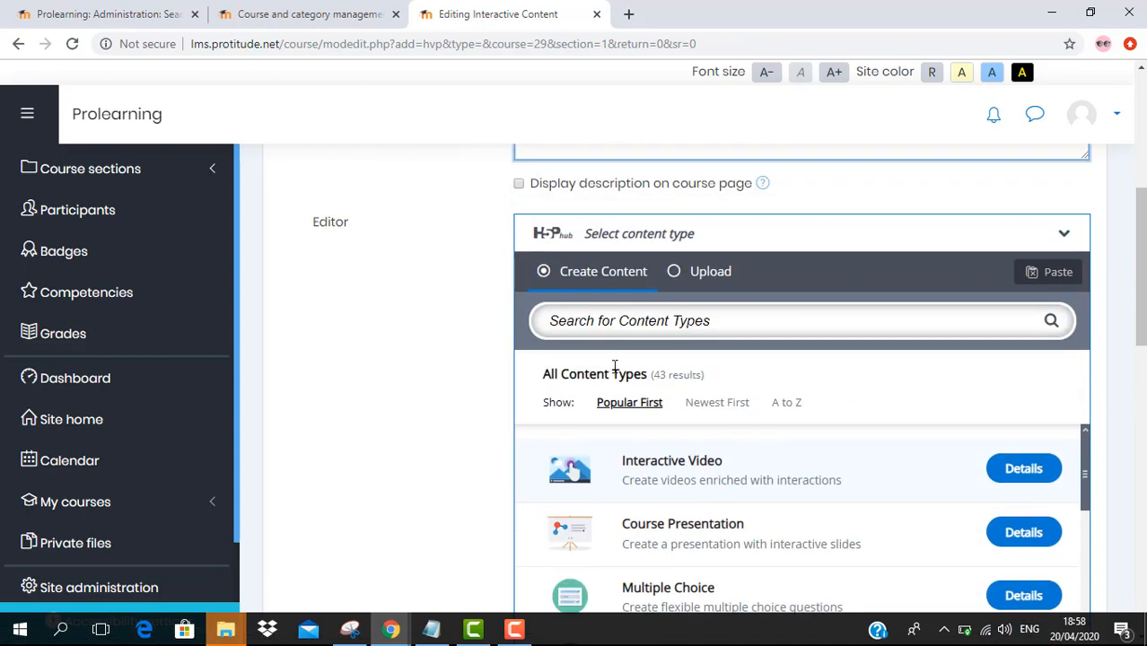
scroll(933, 465, down, 1)
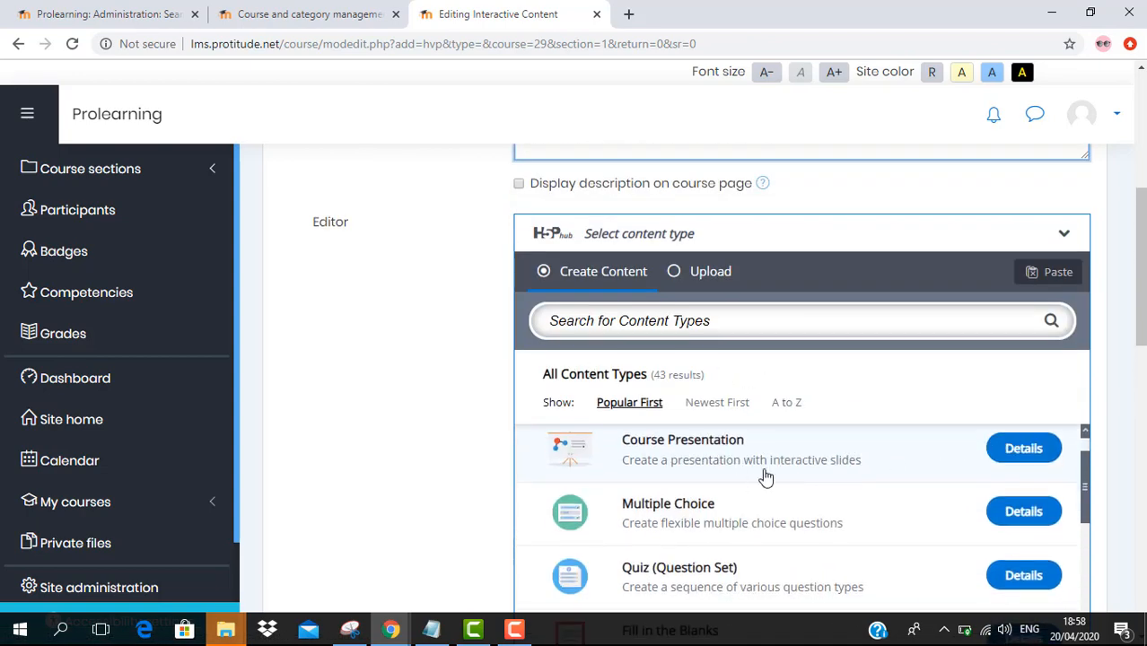
click(1020, 451)
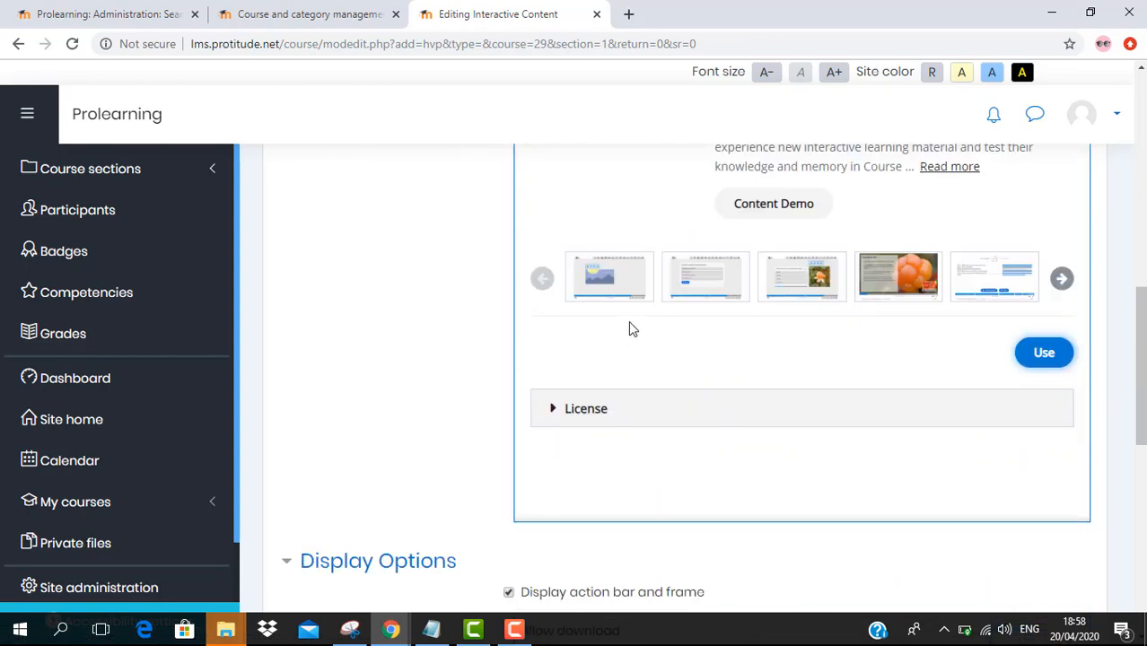
Look through the example screenshots of the Course Presentation content type and close the enlarged view
click(730, 270)
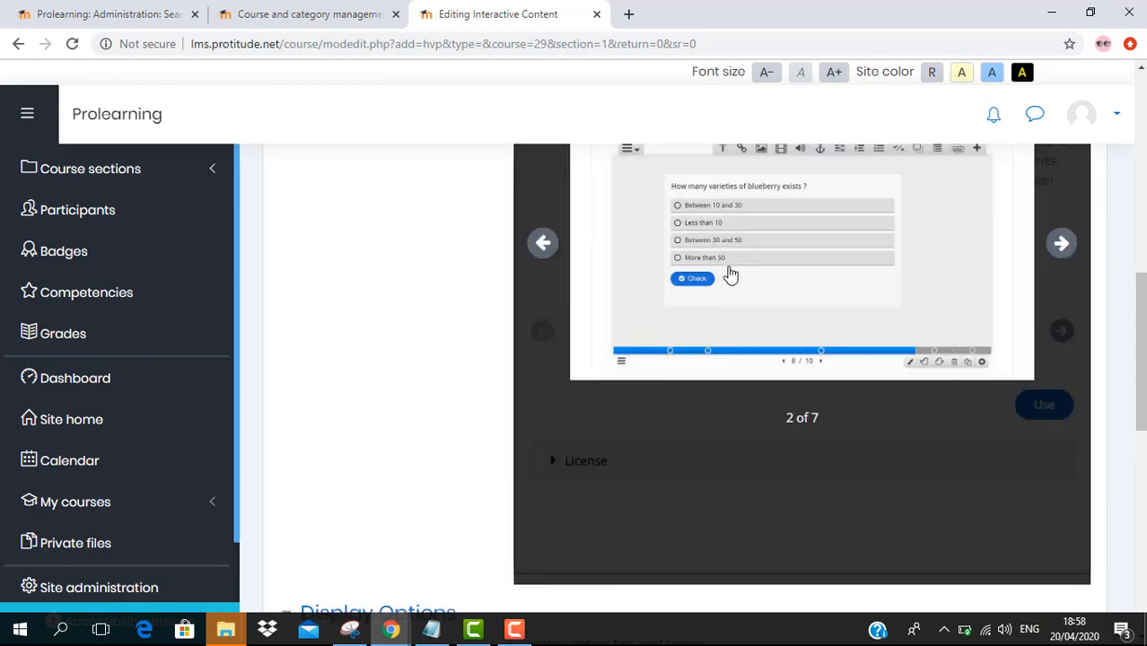
click(1063, 245)
click(1062, 245)
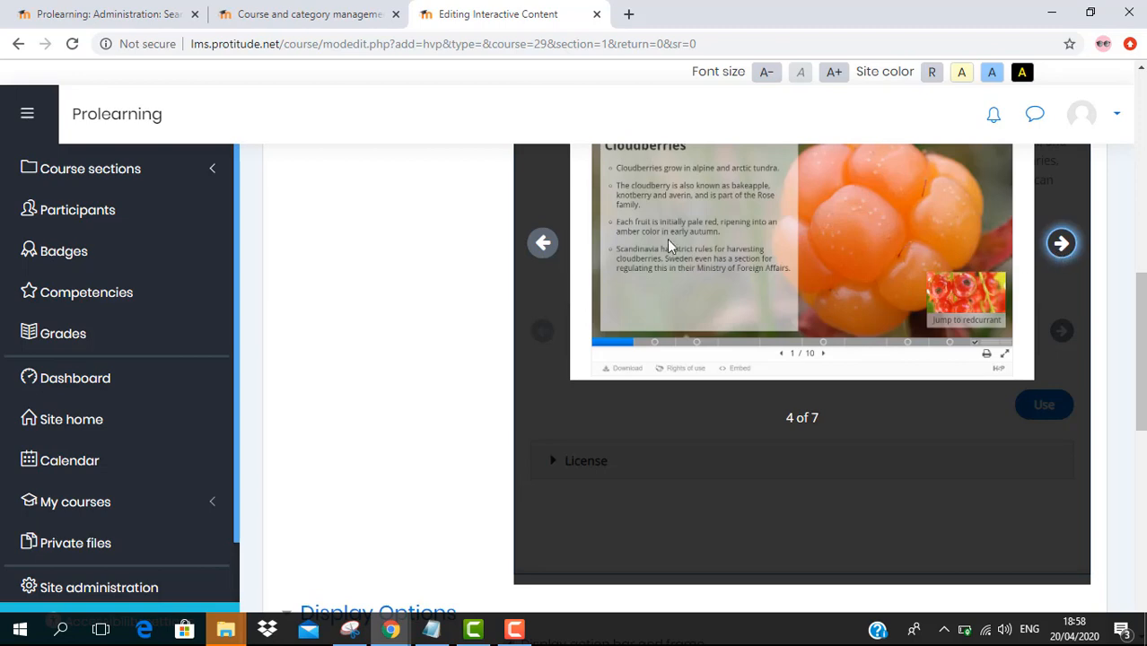
click(539, 255)
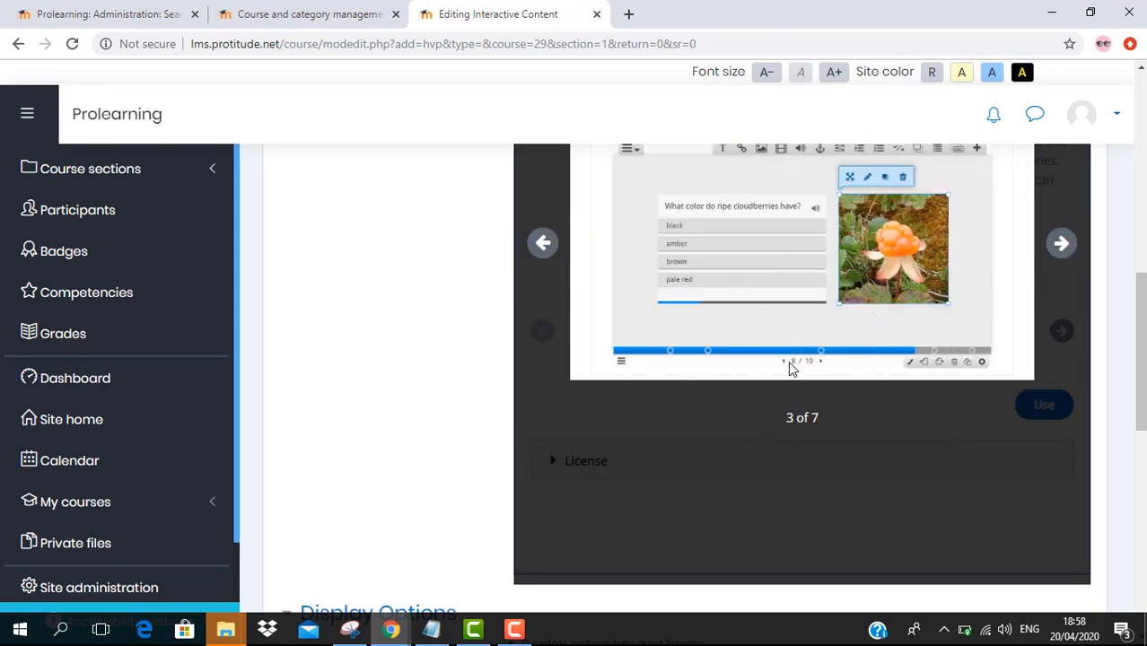
click(863, 427)
click(776, 335)
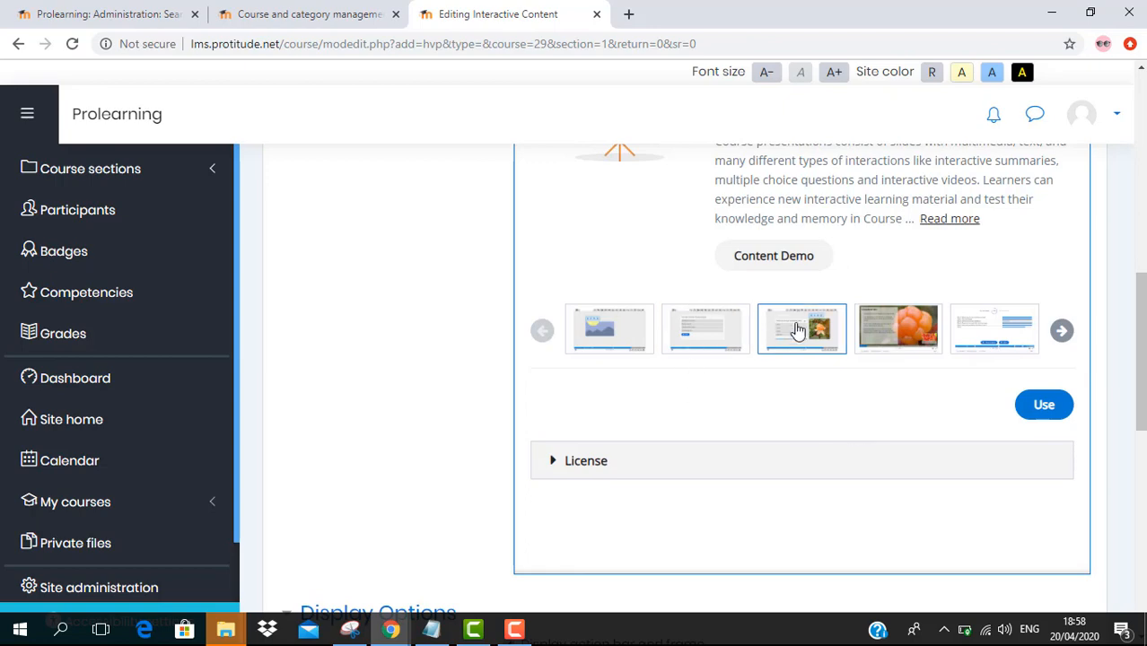
click(871, 425)
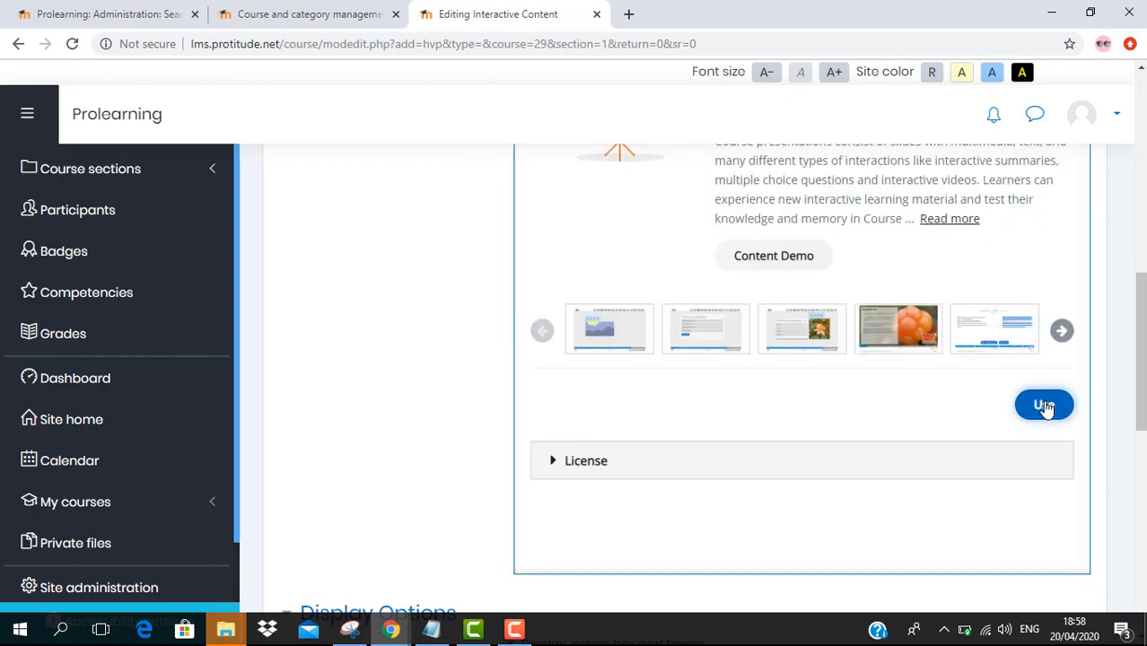
Use Course Presentation as the content type and bring up its slide editor
click(1044, 405)
scroll(741, 413, up, 2)
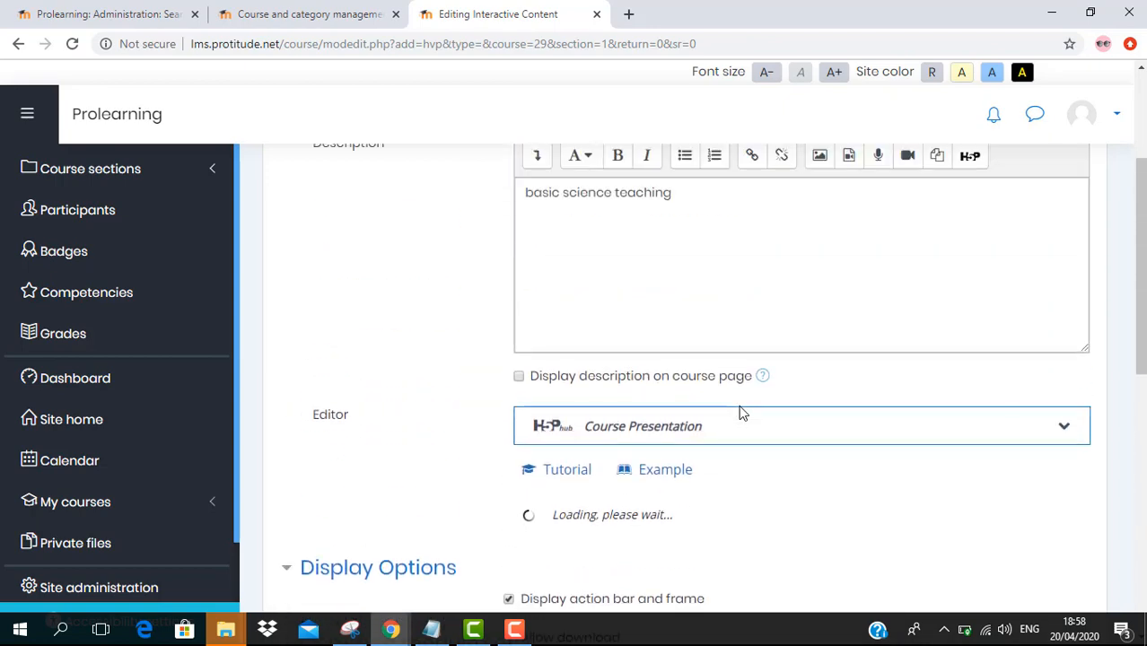
scroll(804, 420, down, 5)
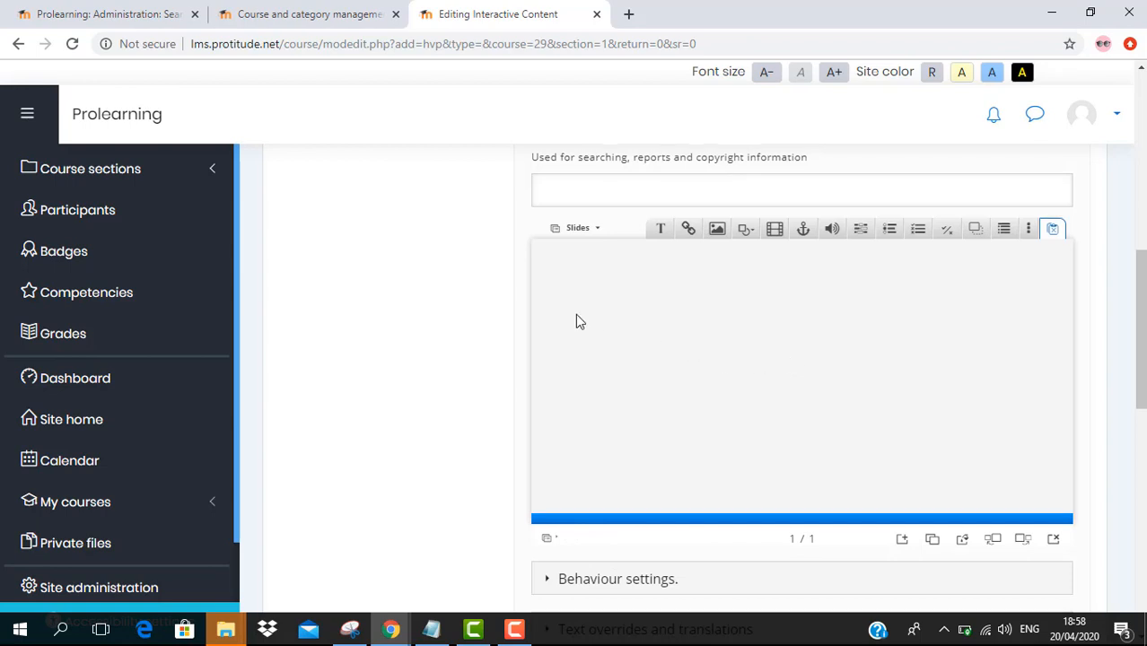
scroll(577, 321, up, 3)
scroll(577, 321, down, 1)
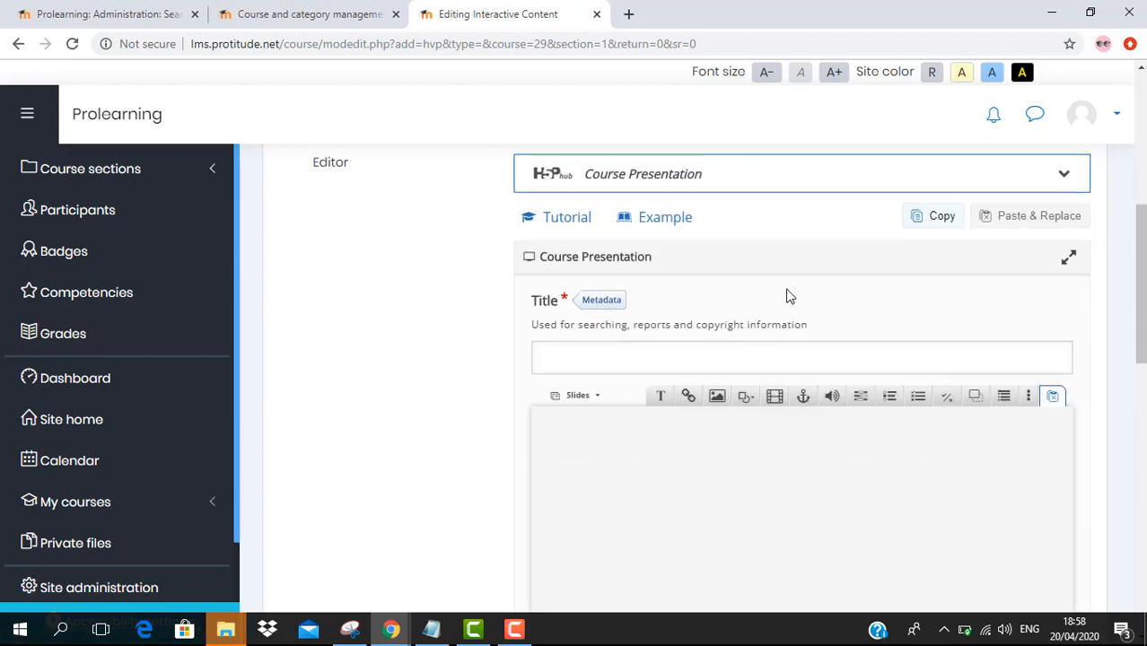
scroll(857, 276, down, 1)
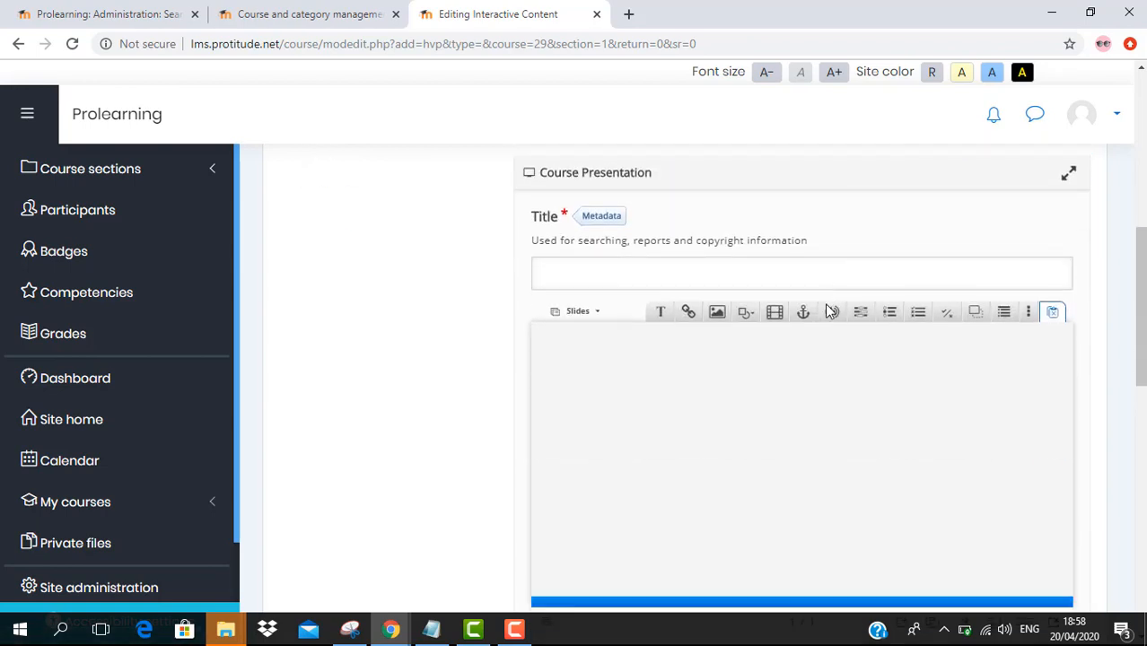
Add an image element to the first slide and upload the picture "pers" from the Downloads folder
click(718, 314)
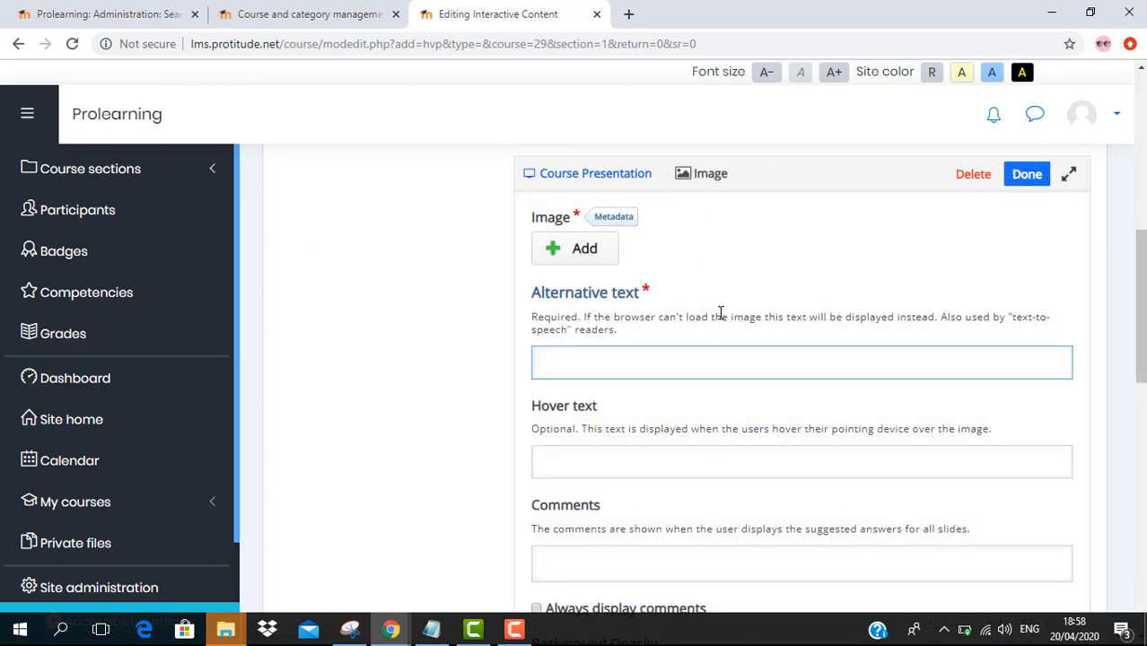
click(584, 248)
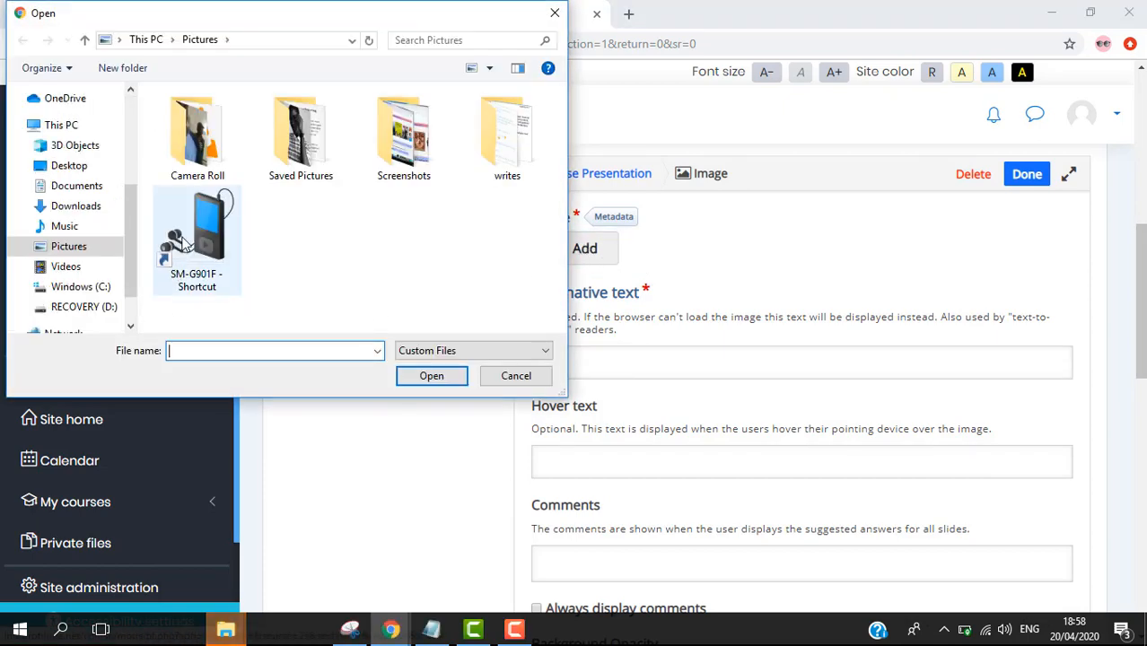
click(76, 206)
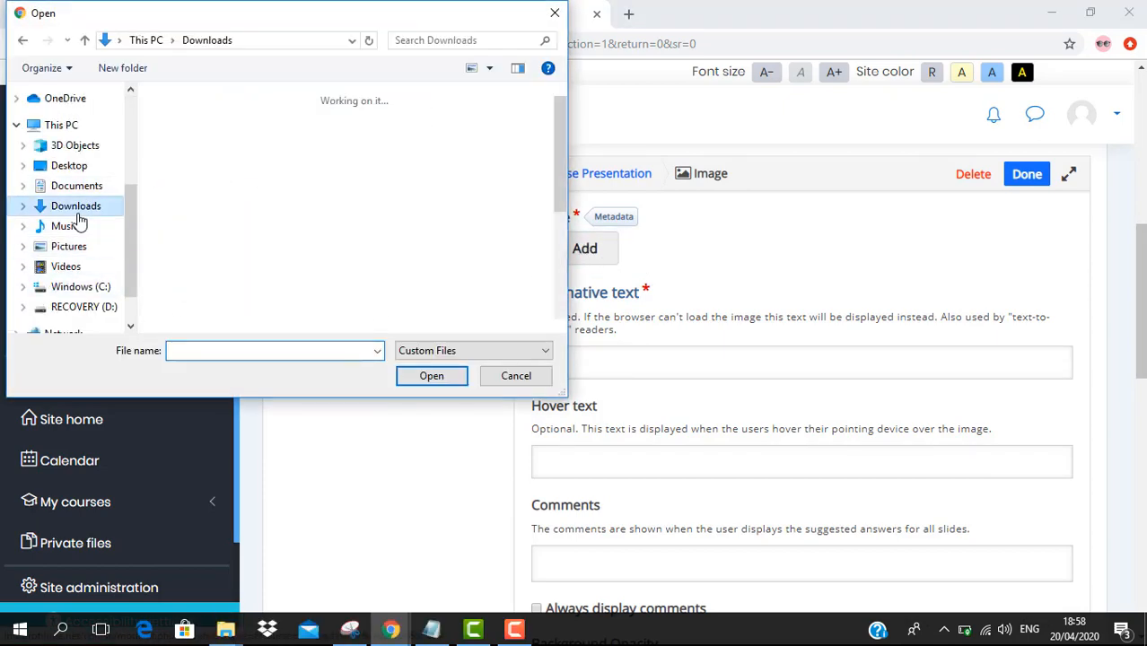
scroll(314, 243, down, 3)
scroll(313, 243, down, 3)
scroll(313, 242, up, 2)
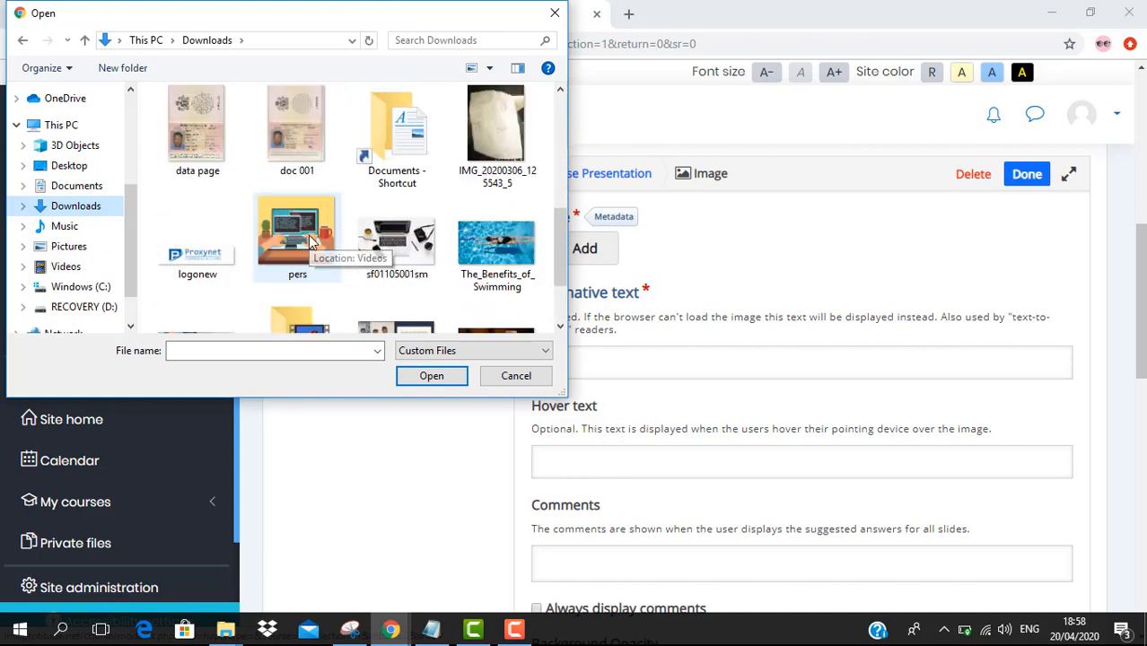
click(315, 242)
click(443, 383)
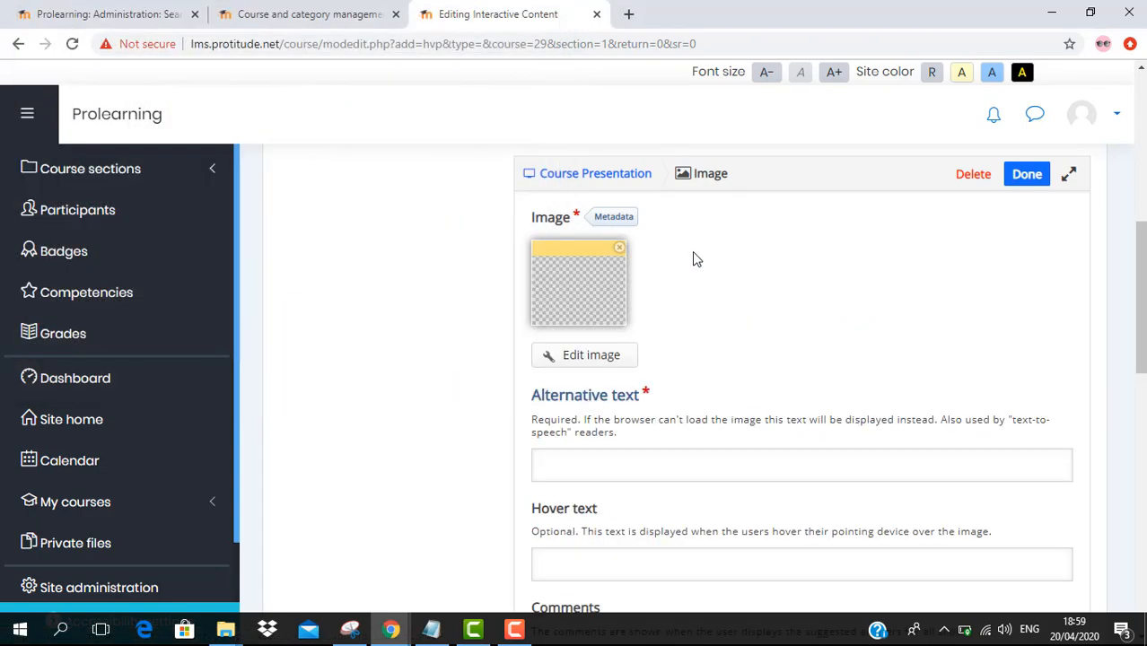
scroll(696, 260, down, 3)
scroll(702, 266, up, 3)
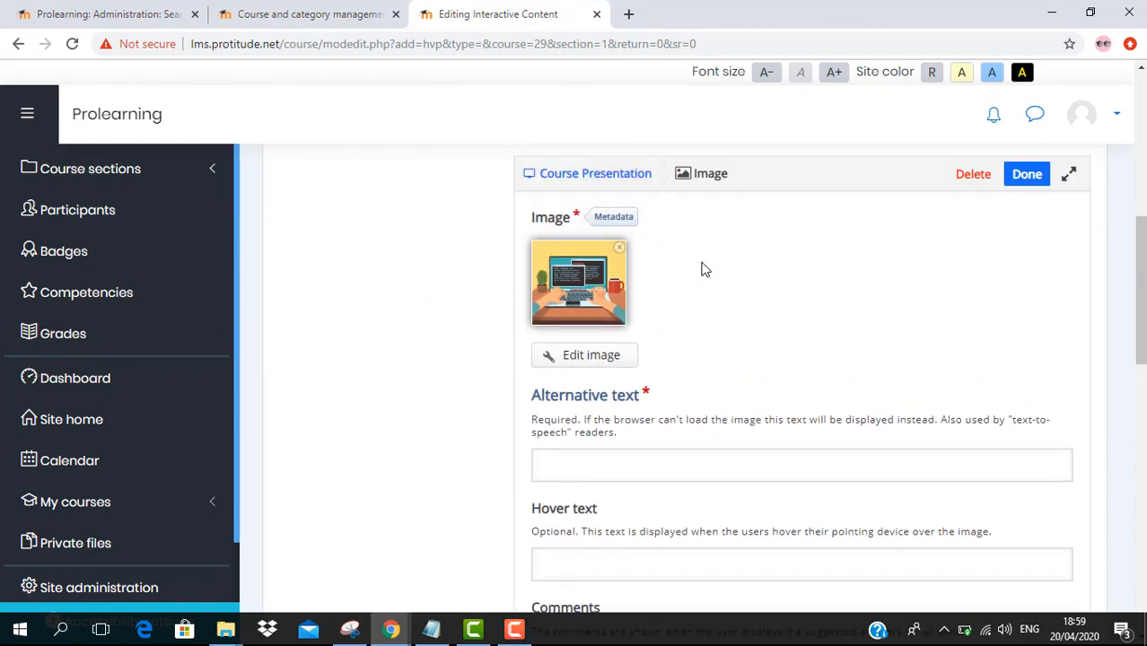
Give the slide image the alternative text "this is an image of use" and finish the image settings
scroll(714, 287, down, 1)
click(583, 379)
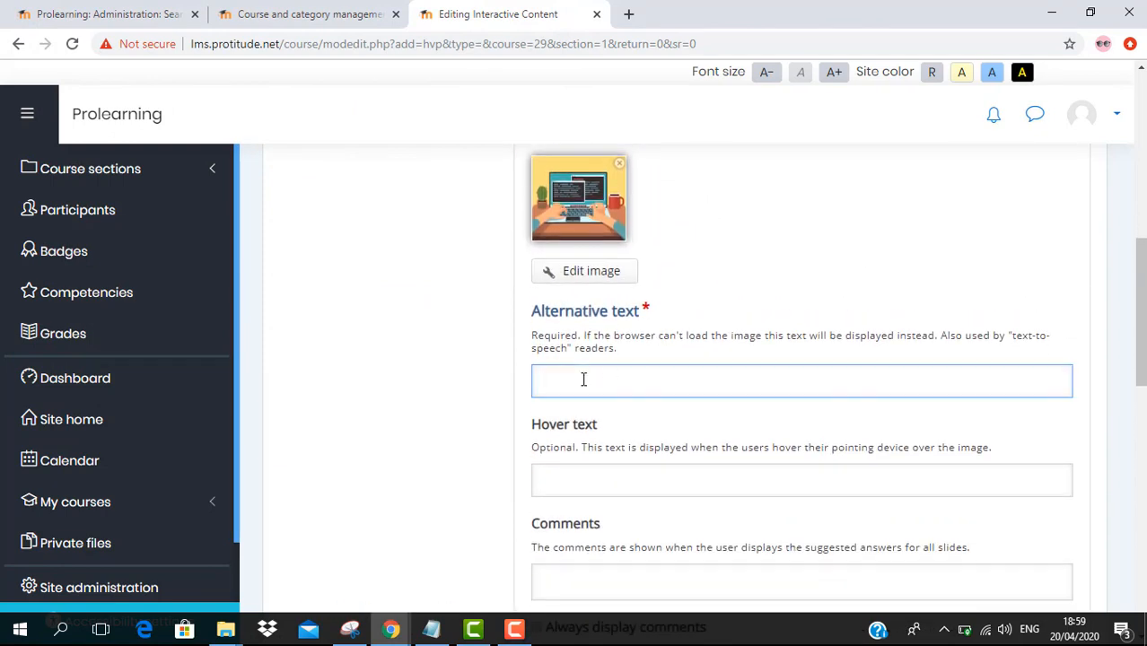
text(this is a image of use)
scroll(583, 348, down, 2)
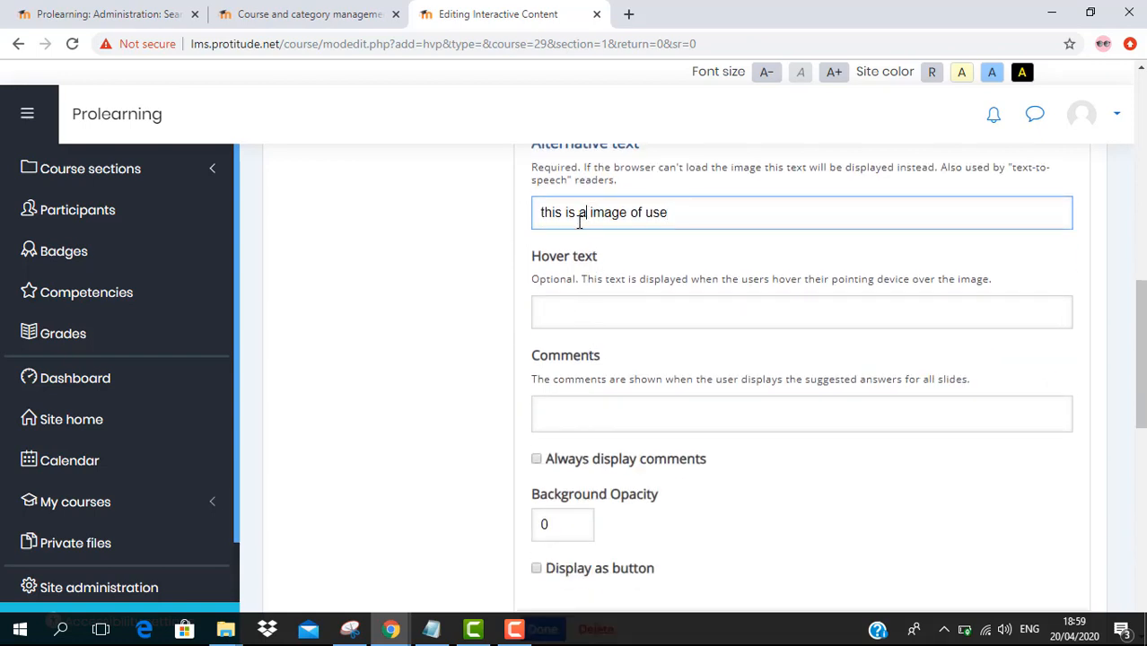
text(nnn)
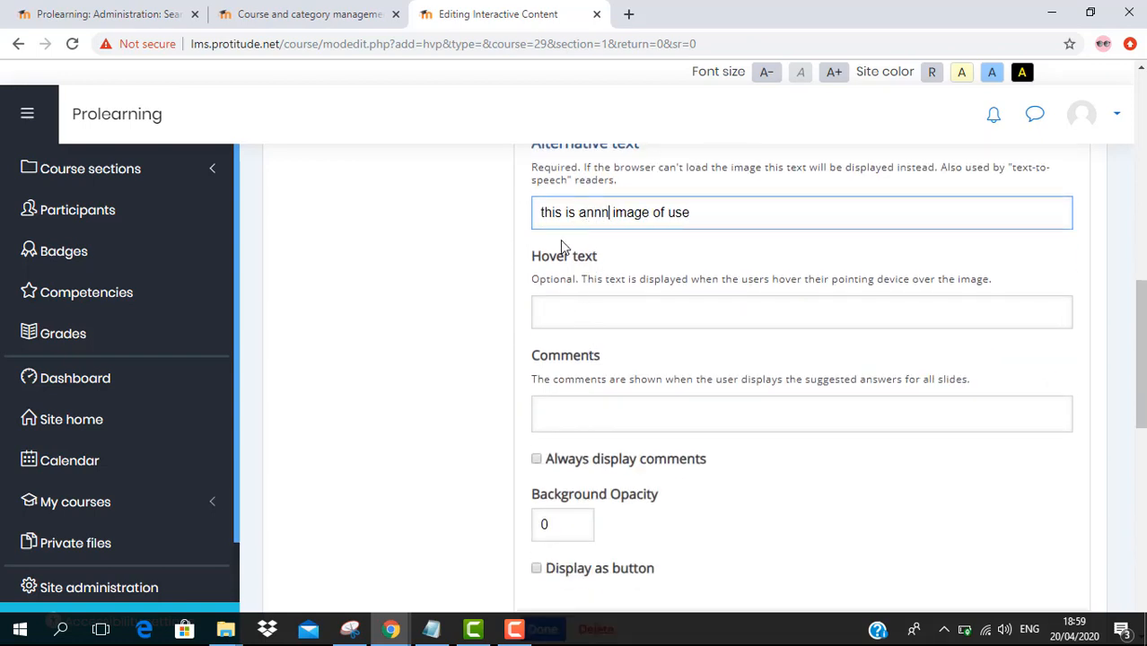
key(BackSpace)
key(BackSpace)
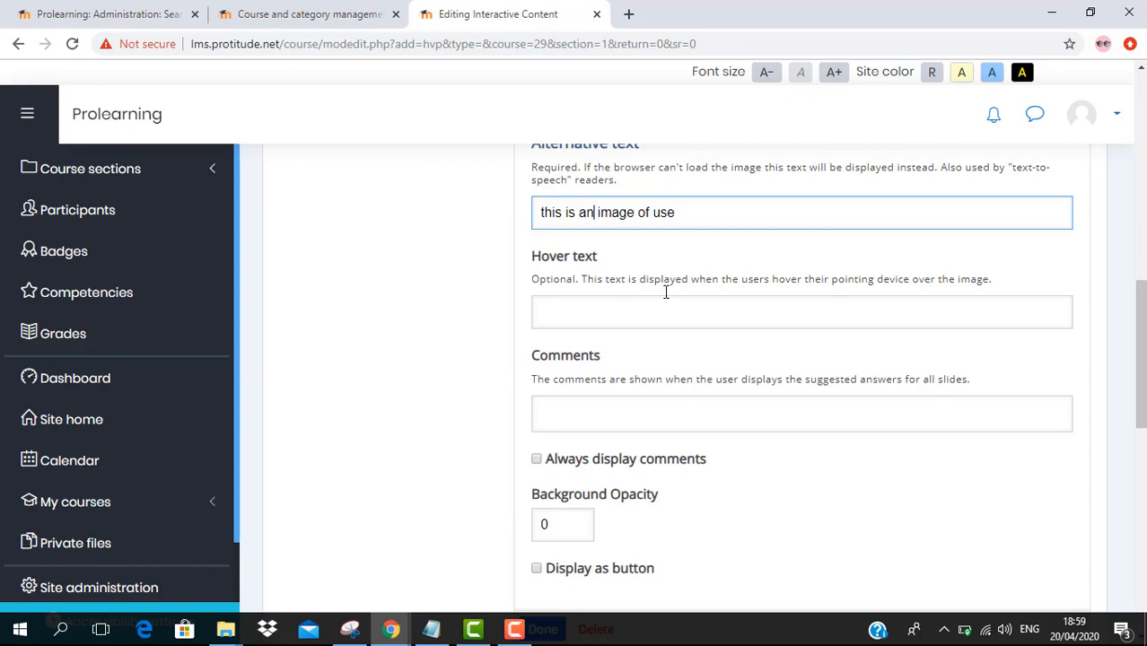
scroll(666, 290, down, 3)
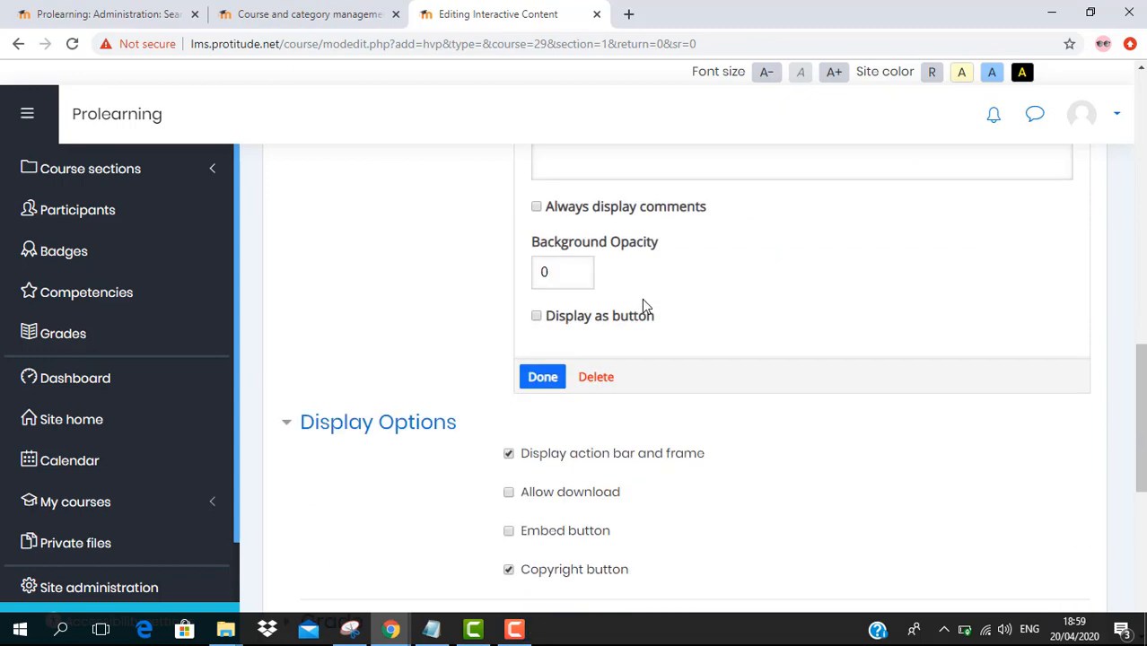
click(543, 375)
Reposition and stretch the laptop image on the first slide until it fills the whole slide area
drag(738, 394, 634, 367)
drag(716, 406, 899, 456)
drag(835, 392, 1029, 393)
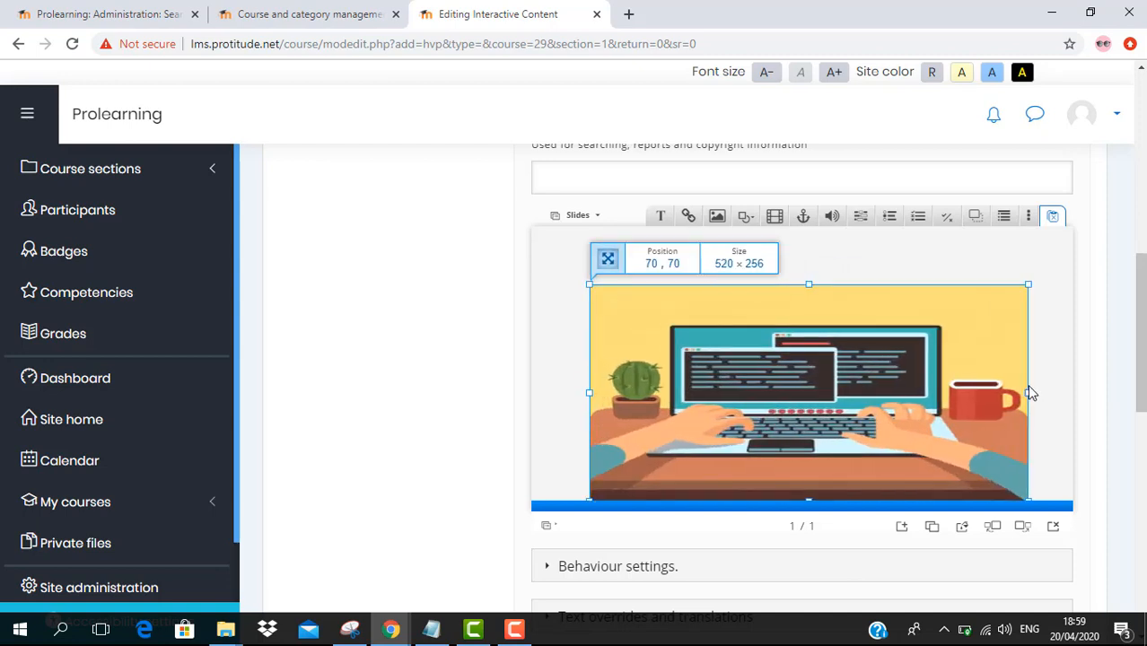
drag(811, 284, 808, 234)
drag(588, 367, 532, 368)
drag(1030, 367, 1073, 368)
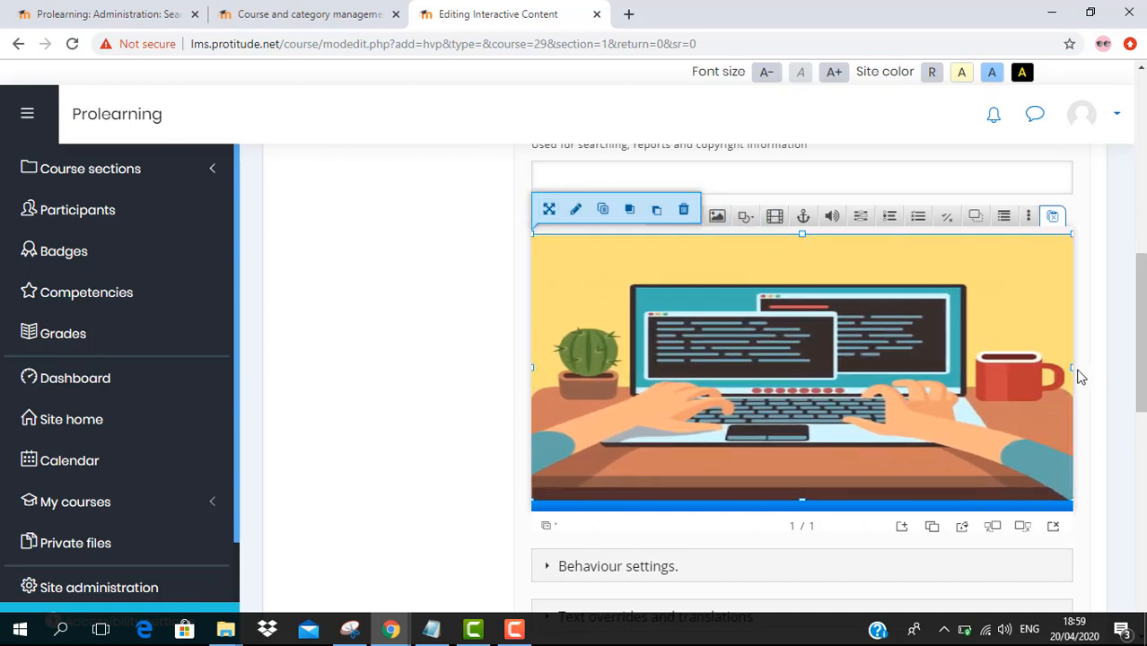
Add a second blank slide to the presentation and switch back and forth between the two slides
click(902, 529)
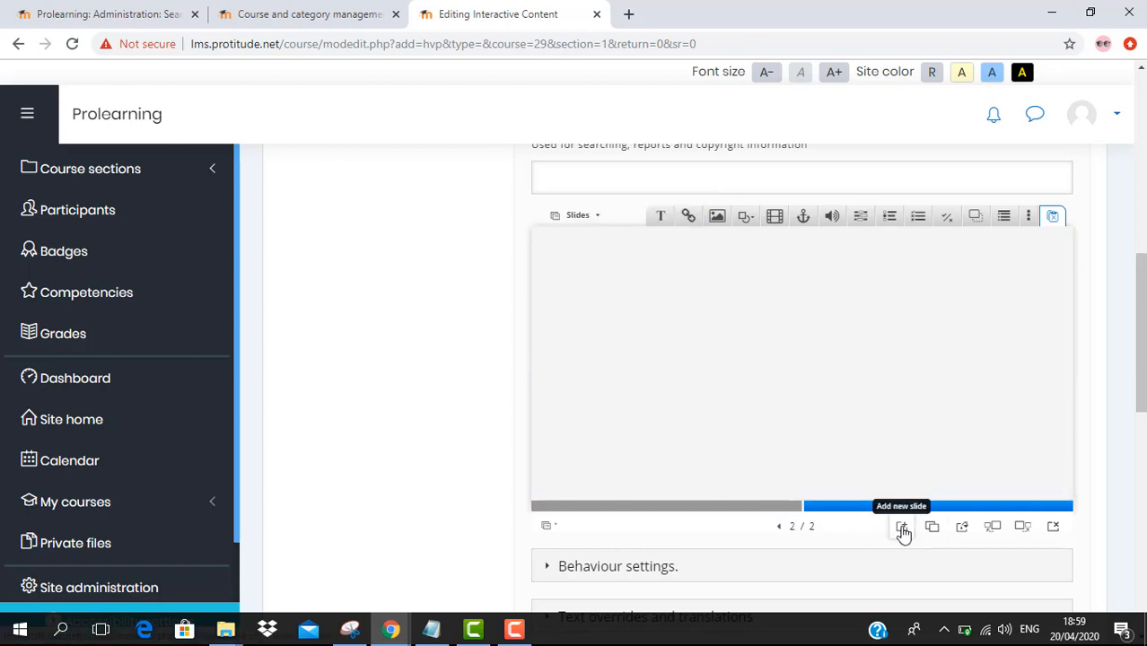
click(778, 528)
click(824, 529)
Leave the Interactive Content form without saving and return to the course's 21 April - 27 April section
scroll(771, 304, down, 2)
scroll(760, 305, up, 6)
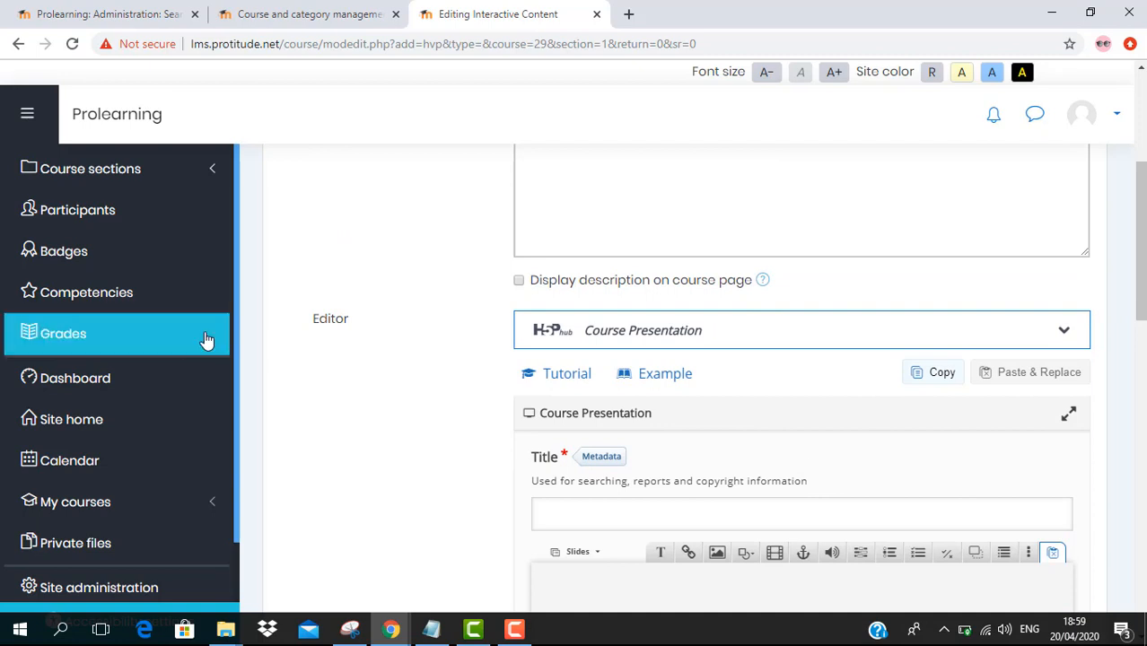
scroll(406, 350, up, 4)
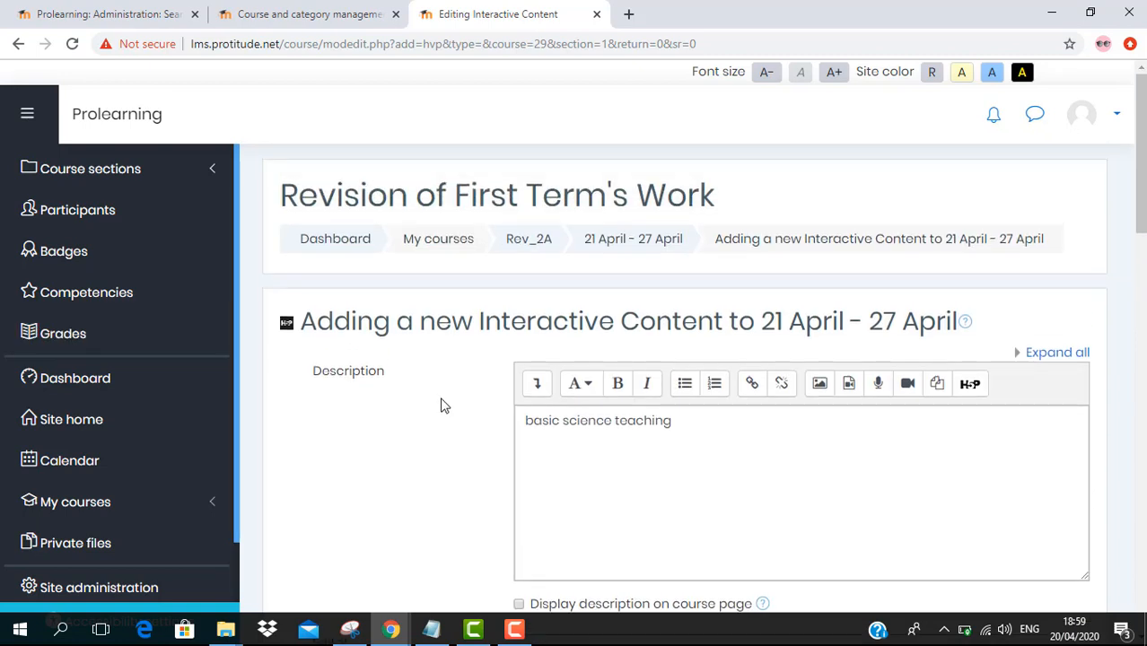
click(619, 248)
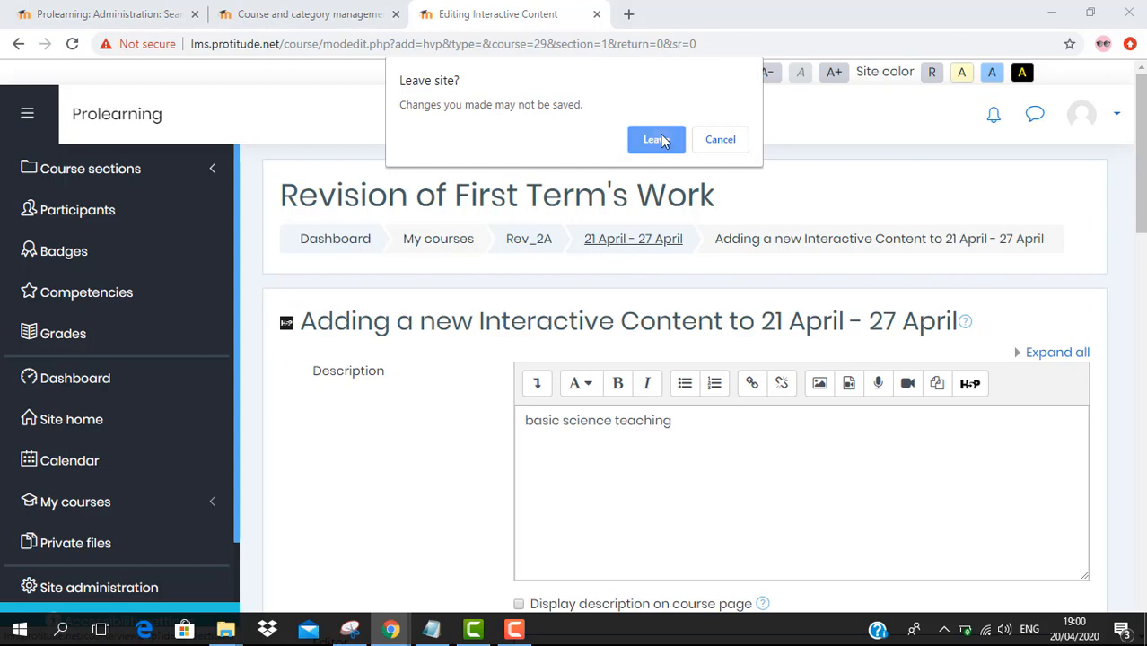
click(657, 140)
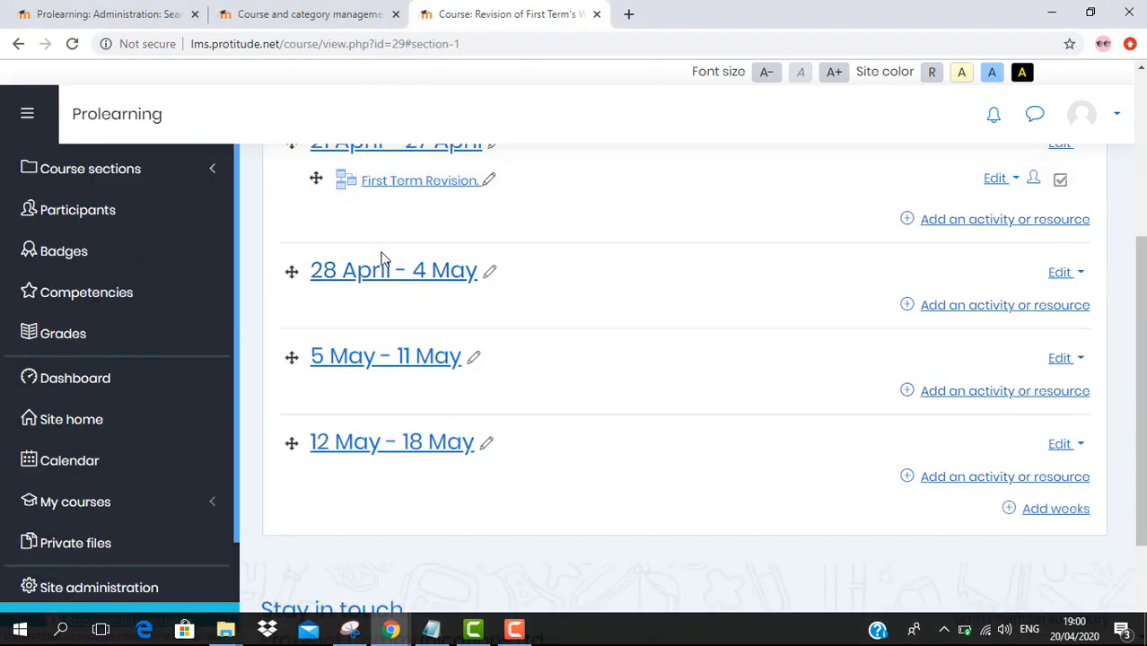
Add a new Assignment activity to the 21 April - 27 April week of the course
scroll(381, 258, up, 2)
click(997, 388)
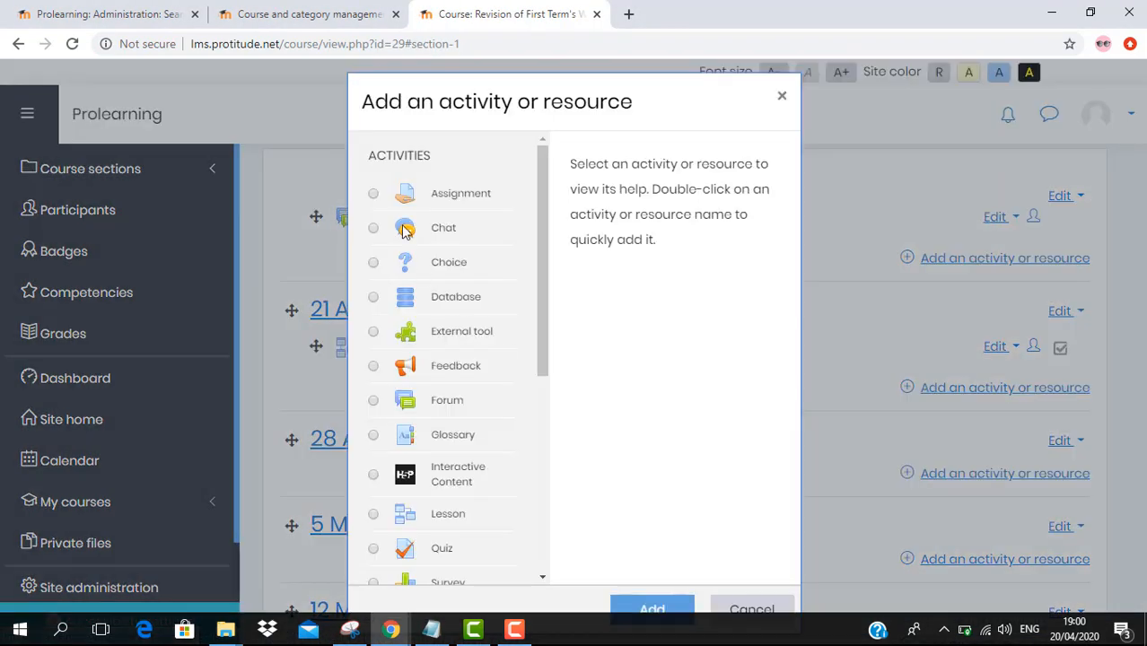
click(430, 200)
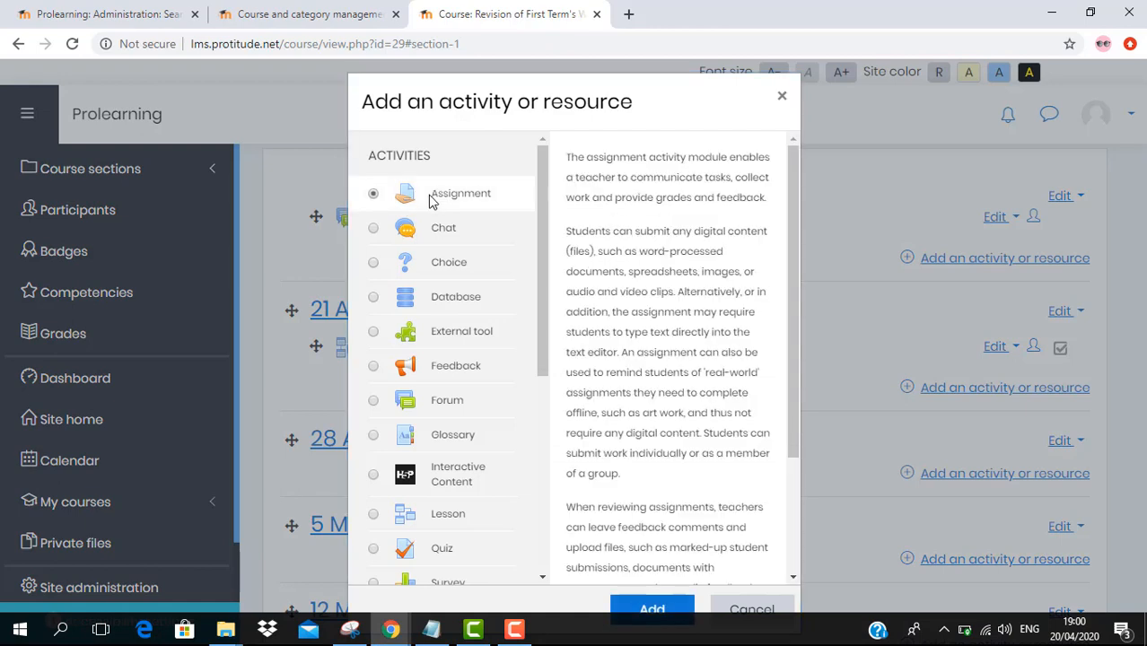
click(653, 607)
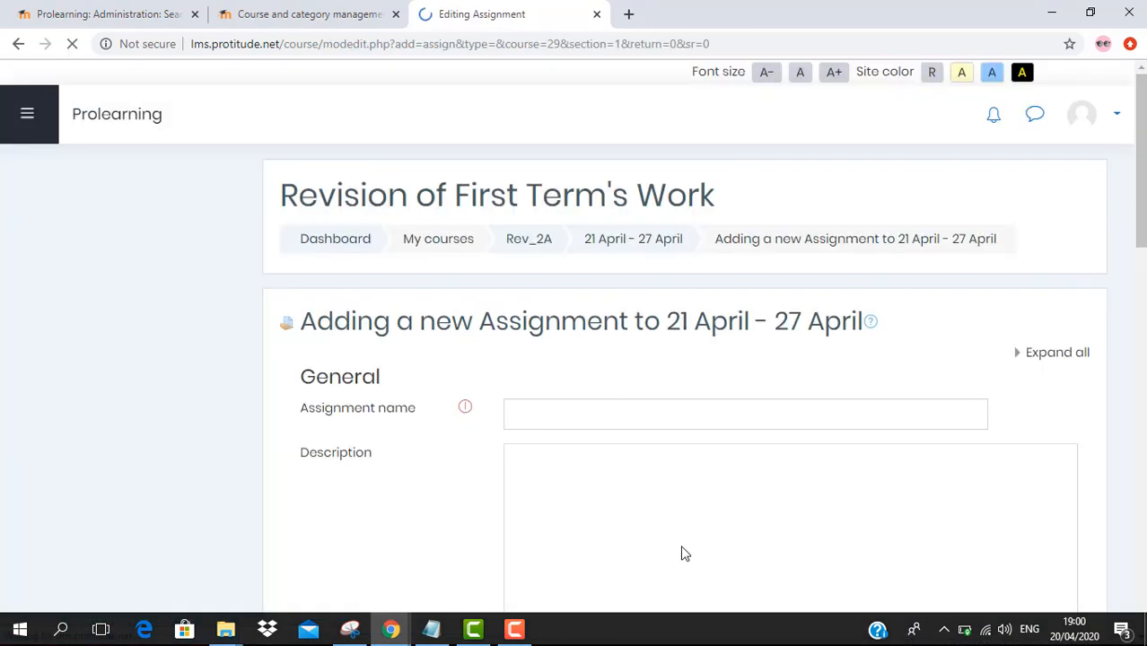
Name the assignment "Give three uses of basic science" and dismiss the low battery notice
click(588, 414)
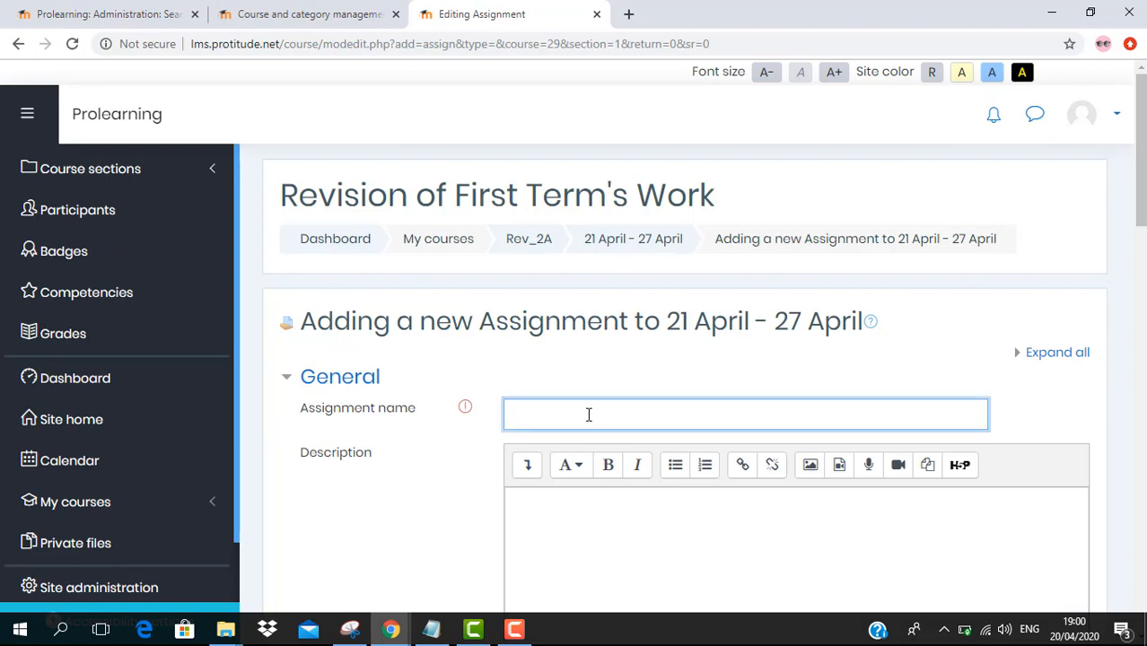
text(Give three uses of basic scienc)
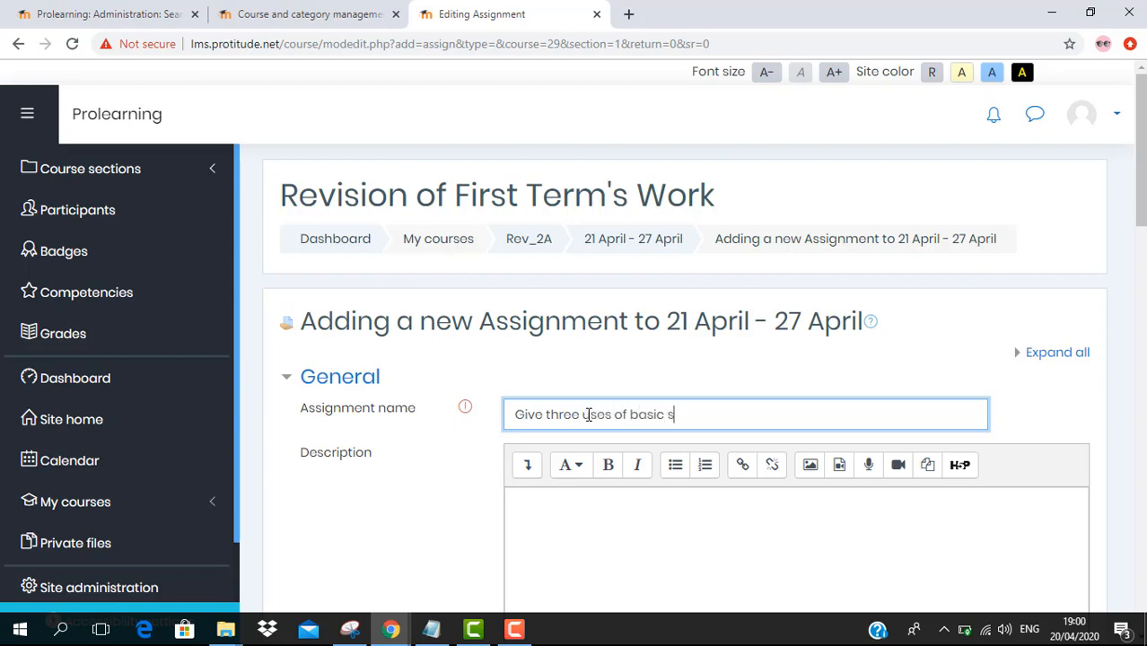
text(e)
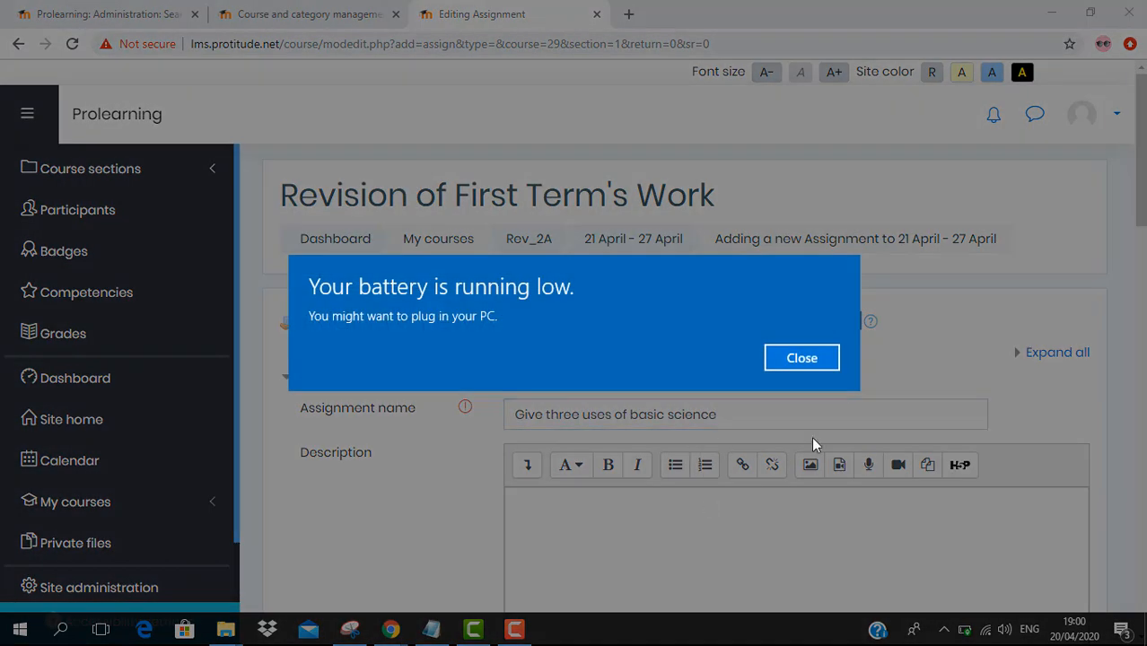
click(804, 364)
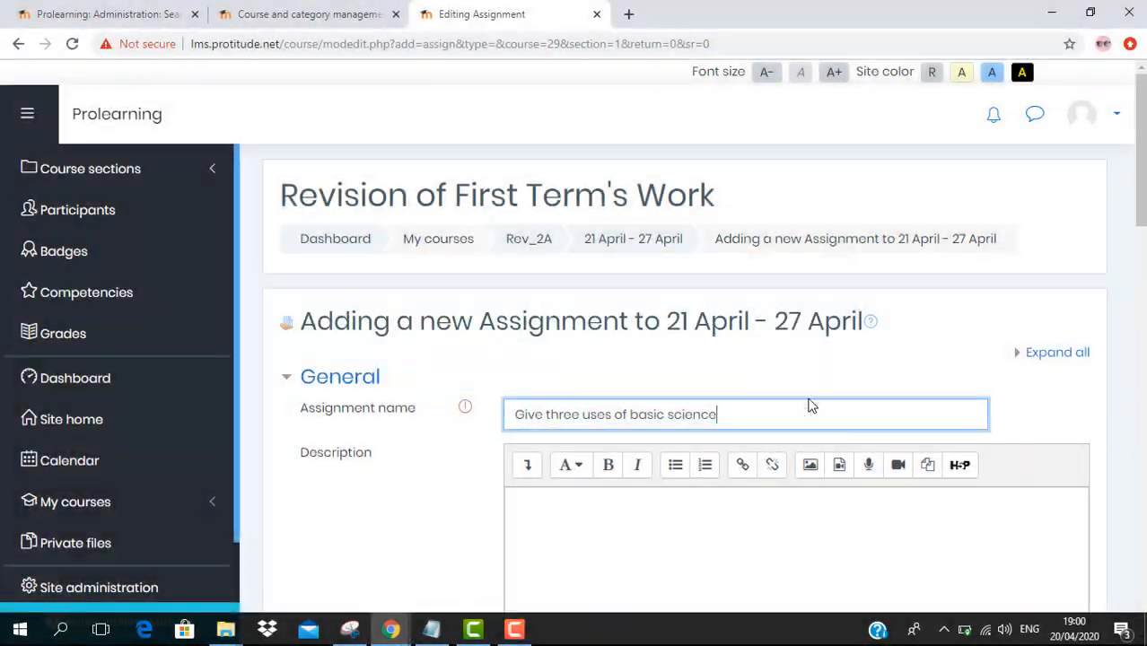
Write the assignment description "Send a Screenshot of three uses of basic science to the environment."
scroll(658, 510, down, 1)
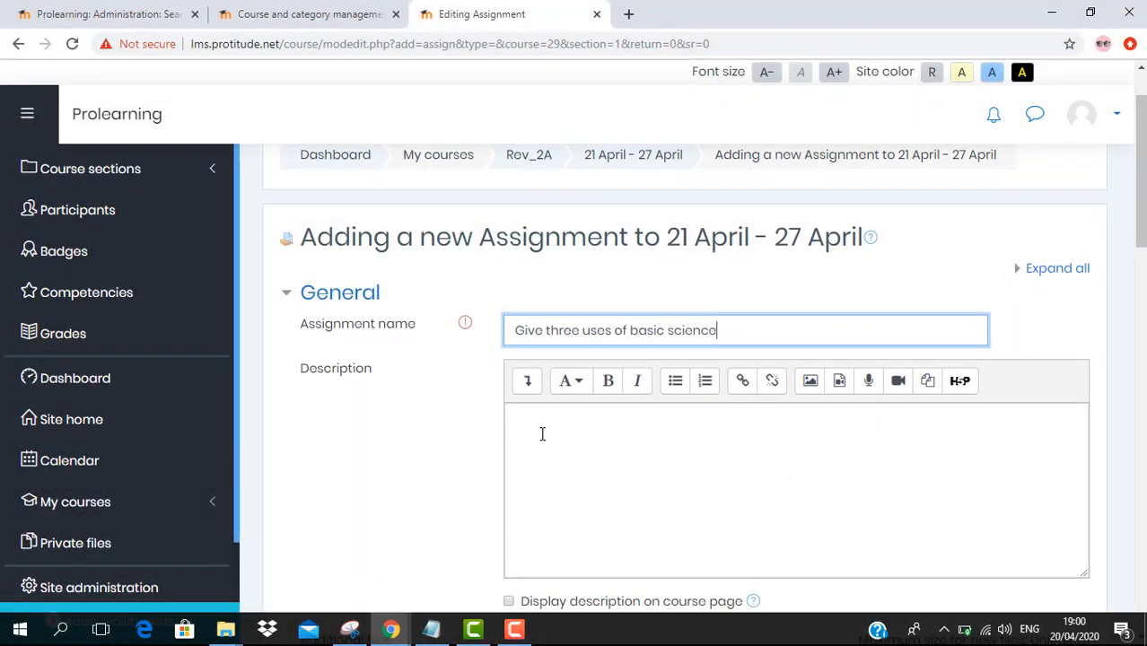
click(668, 417)
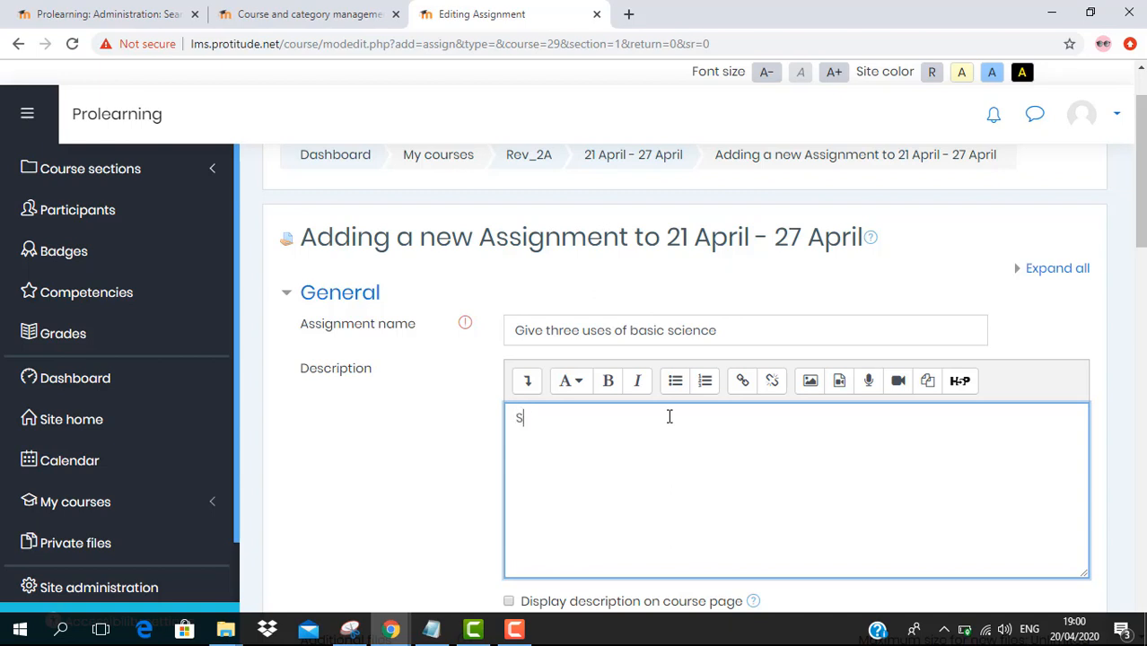
text(end aaScreenshot )
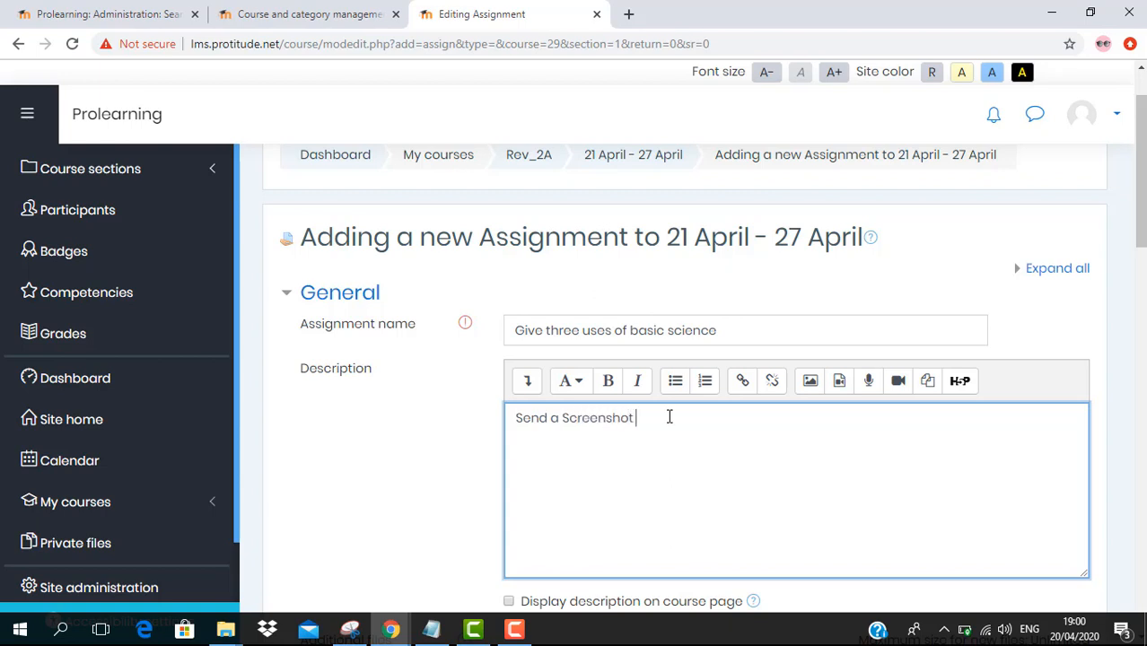
text(of)
text(tHREE USES)
key(BackSpace)
key(BackSpace)
key(BackSpace)
key(BackSpace)
key(BackSpace)
key(BackSpace)
key(BackSpace)
text(hree uses of basic s)
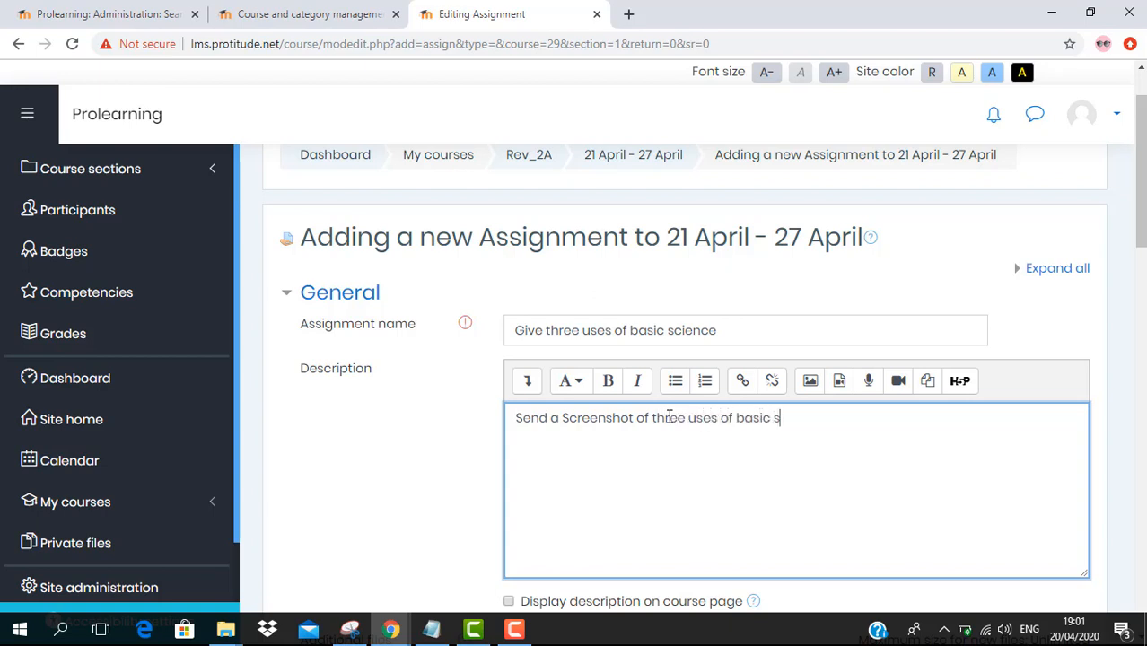
text(cience t)
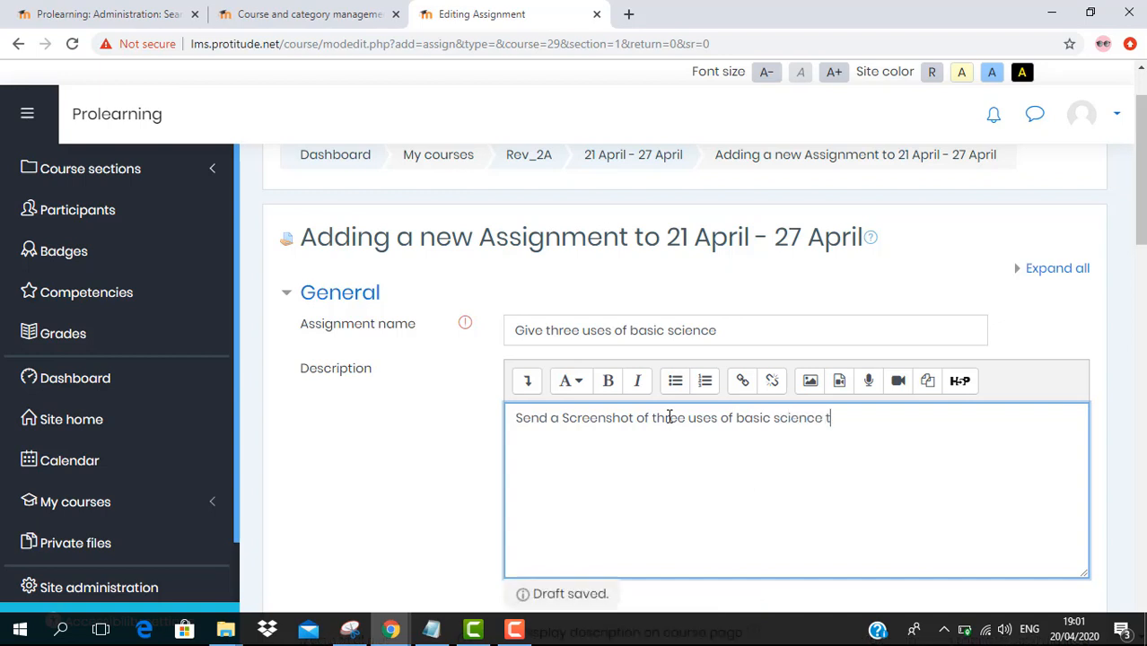
text(o the environment )
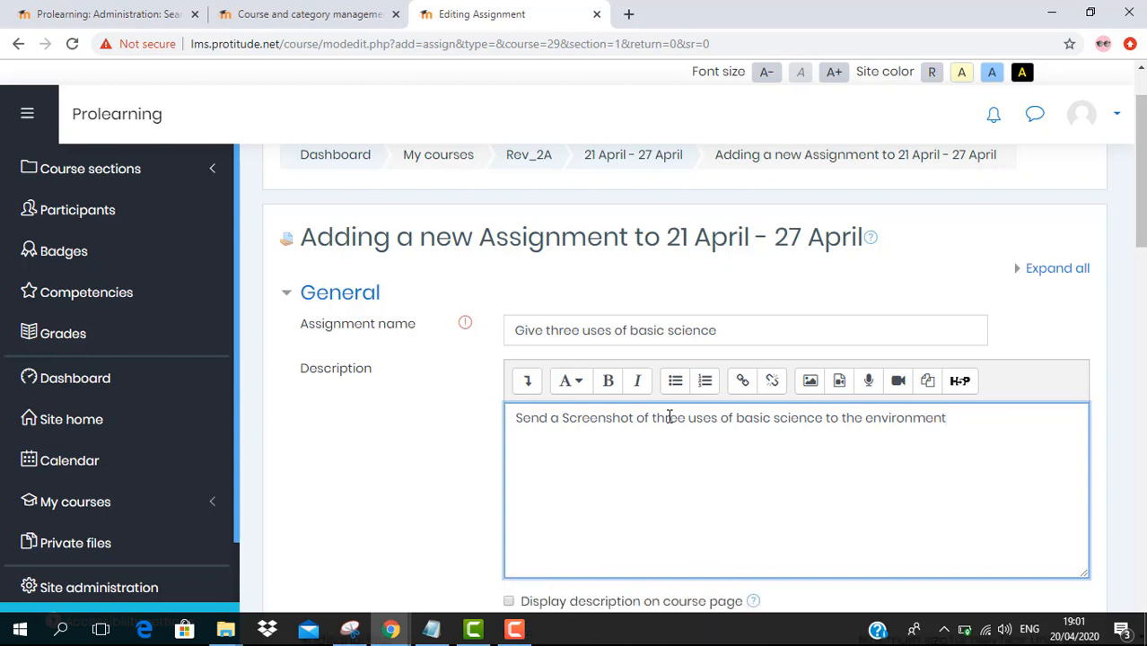
text(.)
Add a second paragraph to the assignment description reading "Submission date 22, April 2020."
text(Submissi)
text(on da)
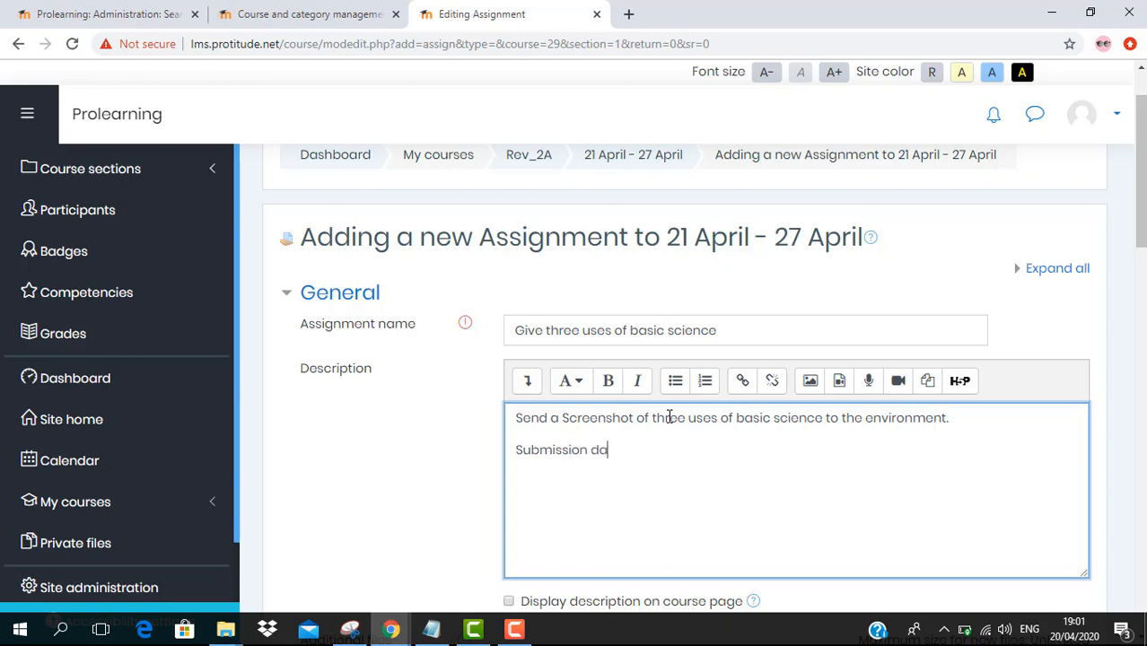
text(te 22, April 2020.)
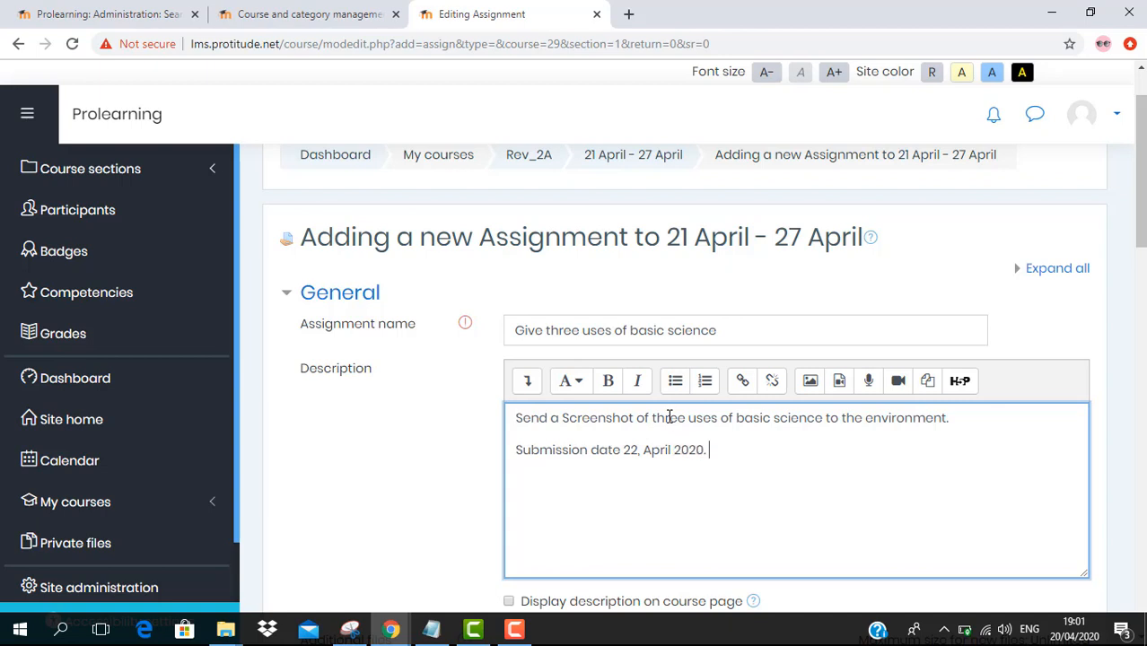
Set the day of the assignment's due date to 23 in the availability settings
scroll(767, 506, down, 3)
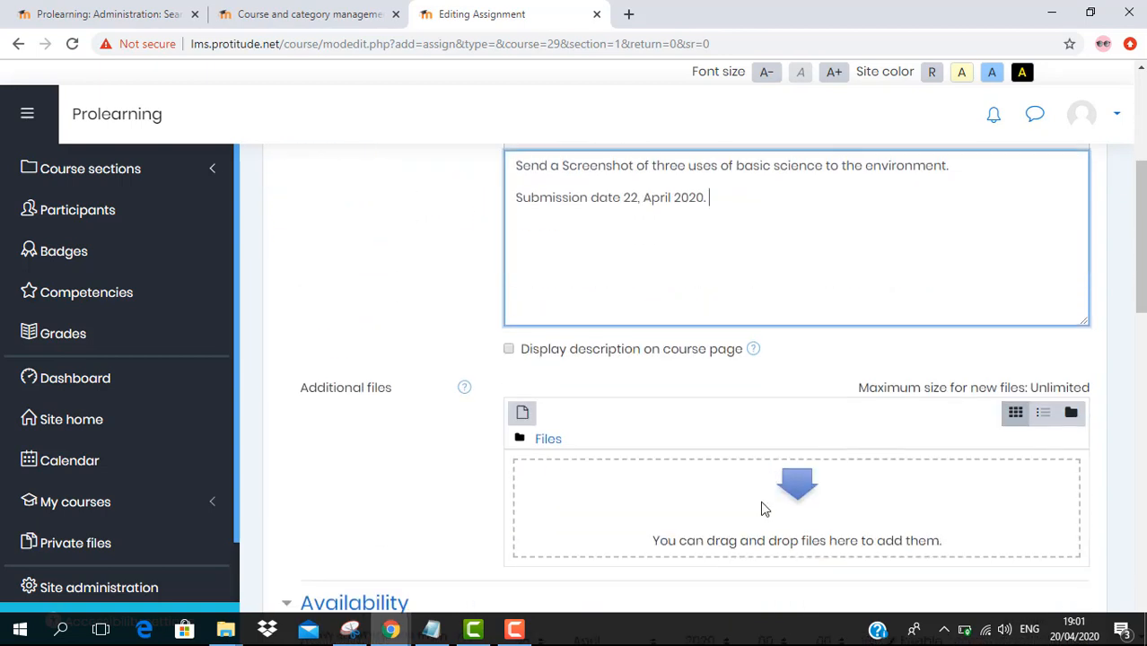
scroll(741, 522, down, 1)
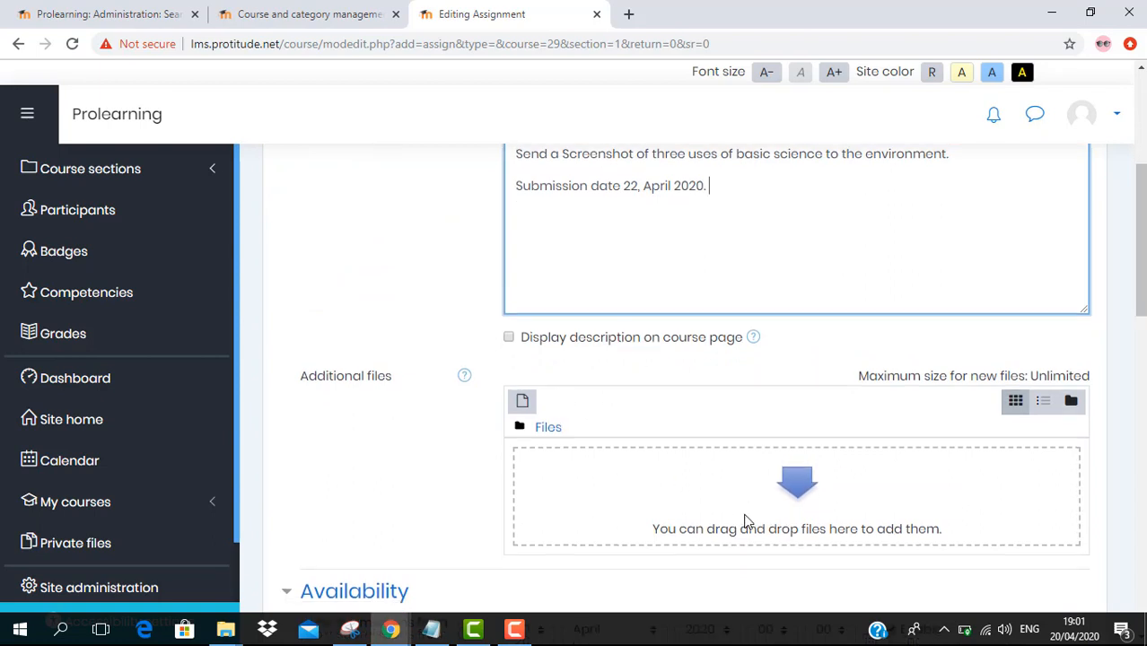
scroll(743, 522, down, 1)
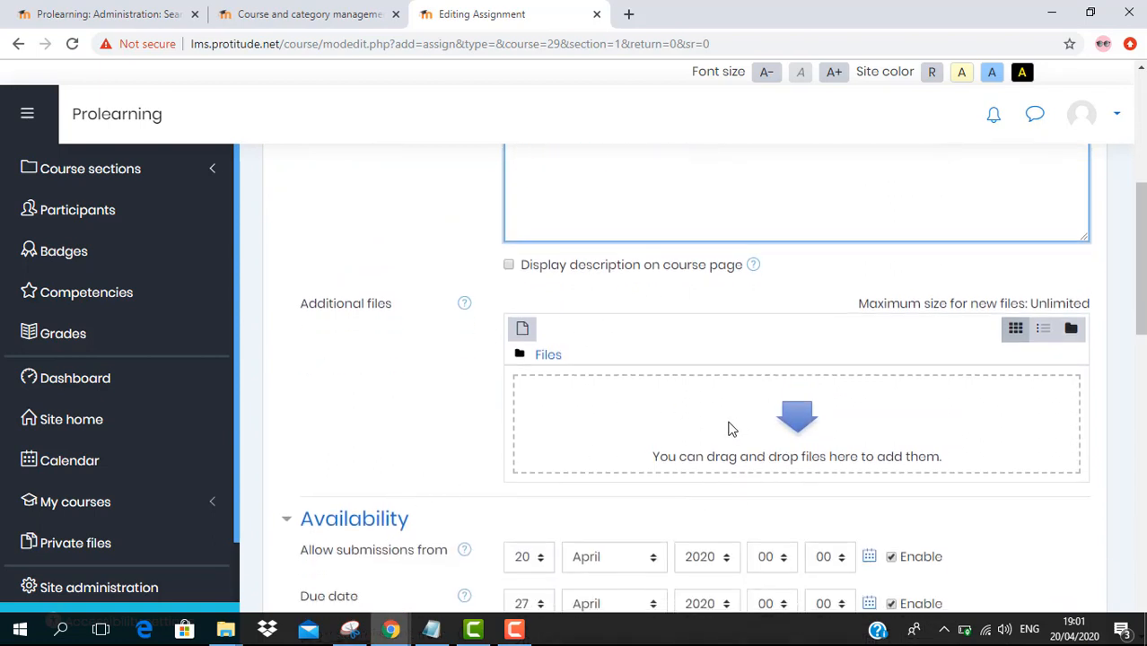
scroll(733, 428, down, 1)
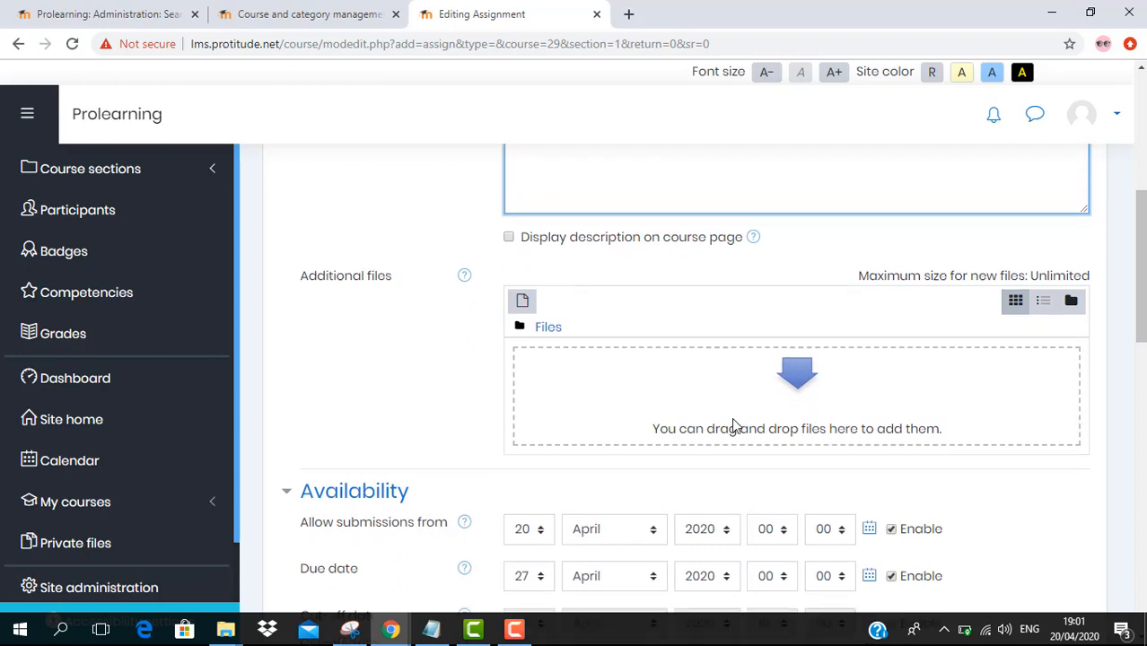
scroll(734, 428, down, 4)
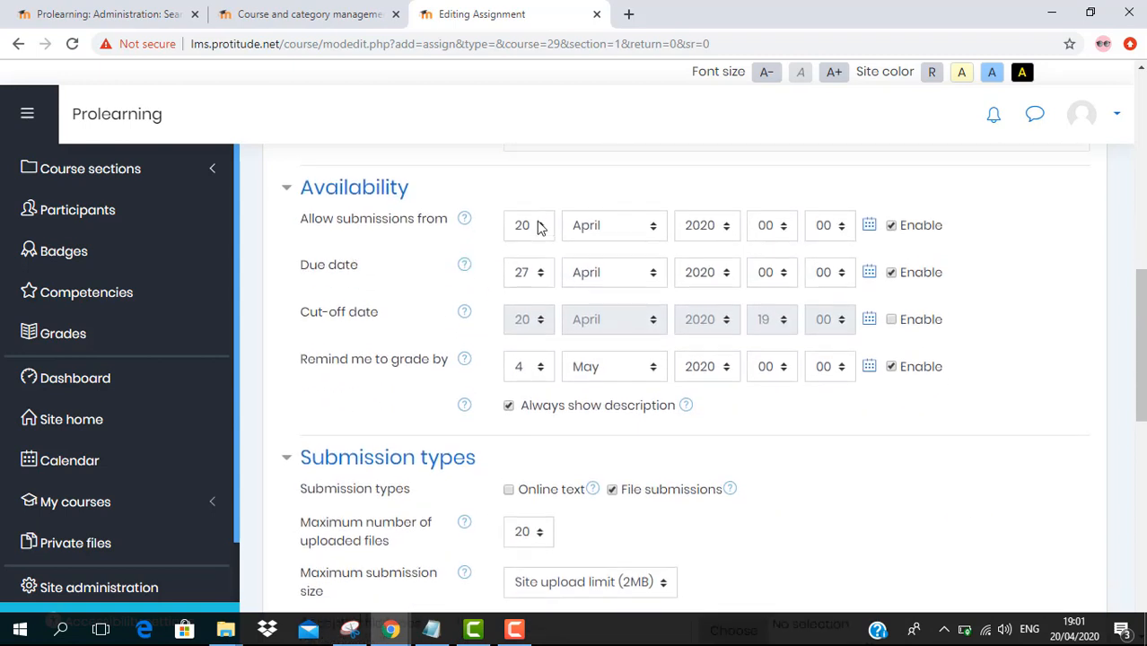
scroll(526, 247, up, 1)
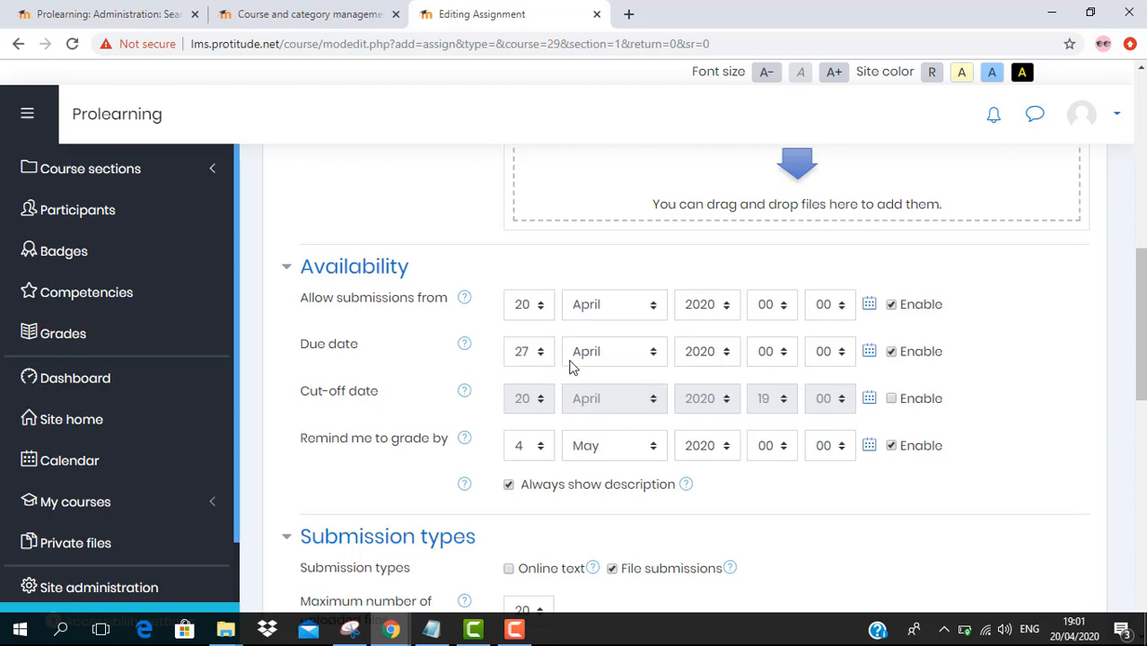
click(522, 354)
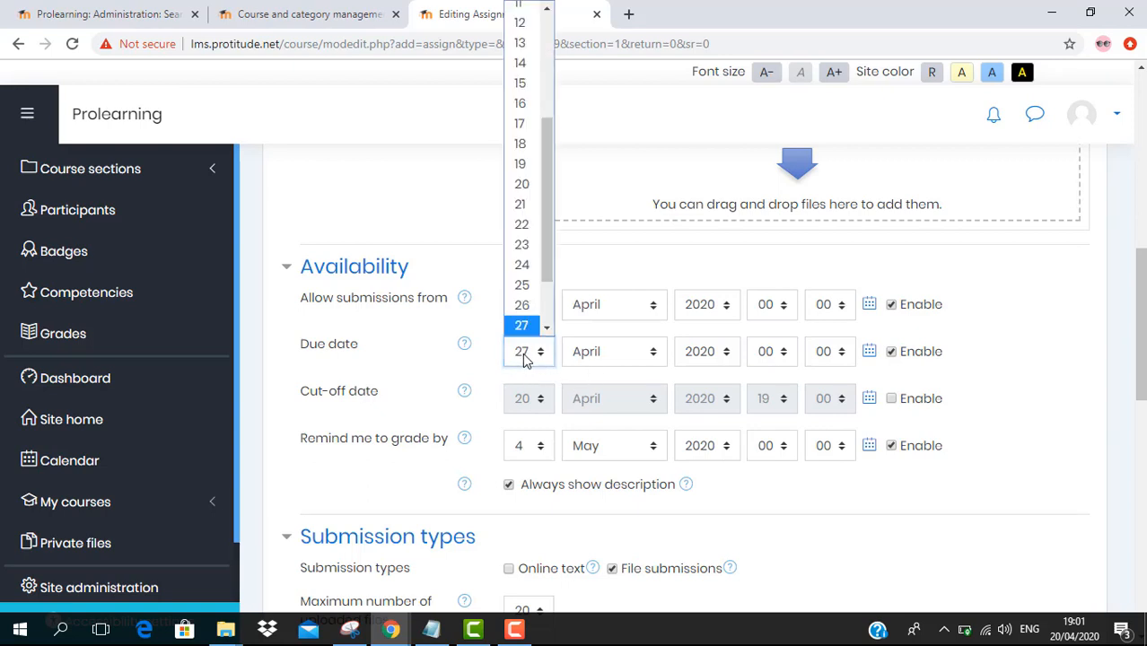
click(521, 245)
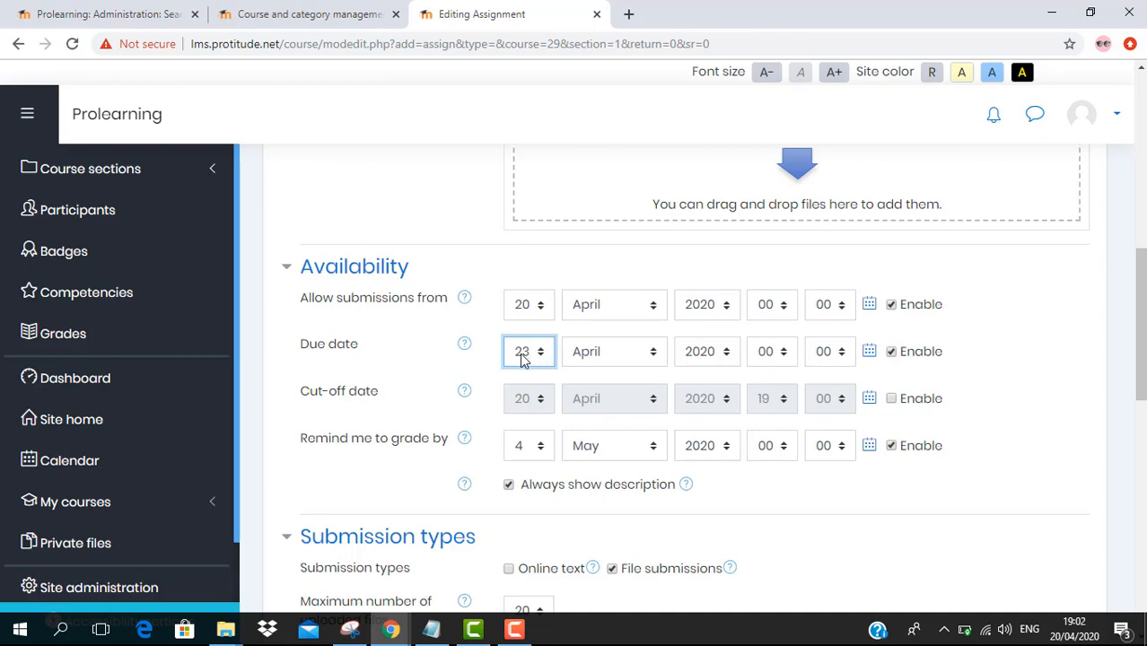
Set the assignment's grading reminder date to 23 April in the availability settings
scroll(520, 352, down, 1)
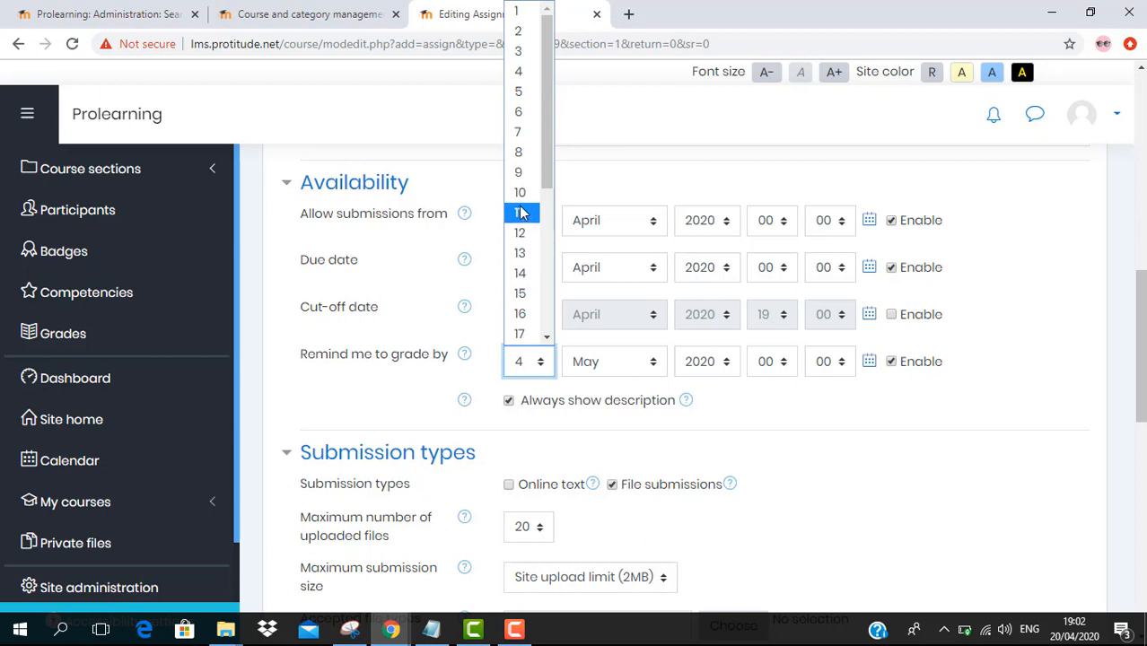
scroll(521, 215, down, 5)
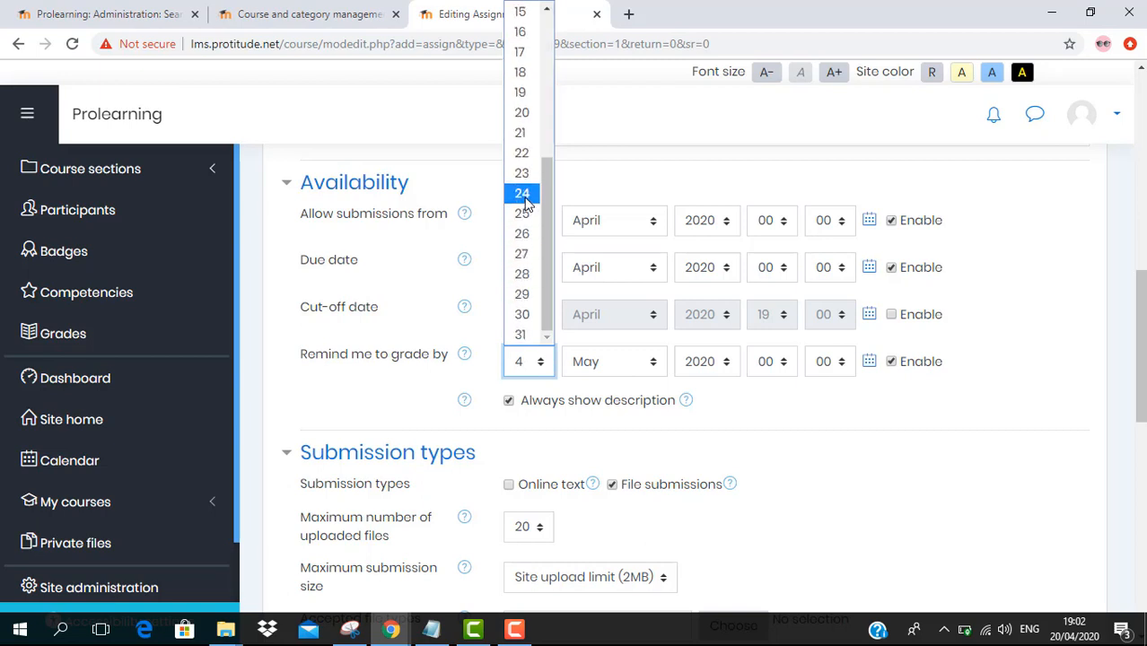
click(521, 174)
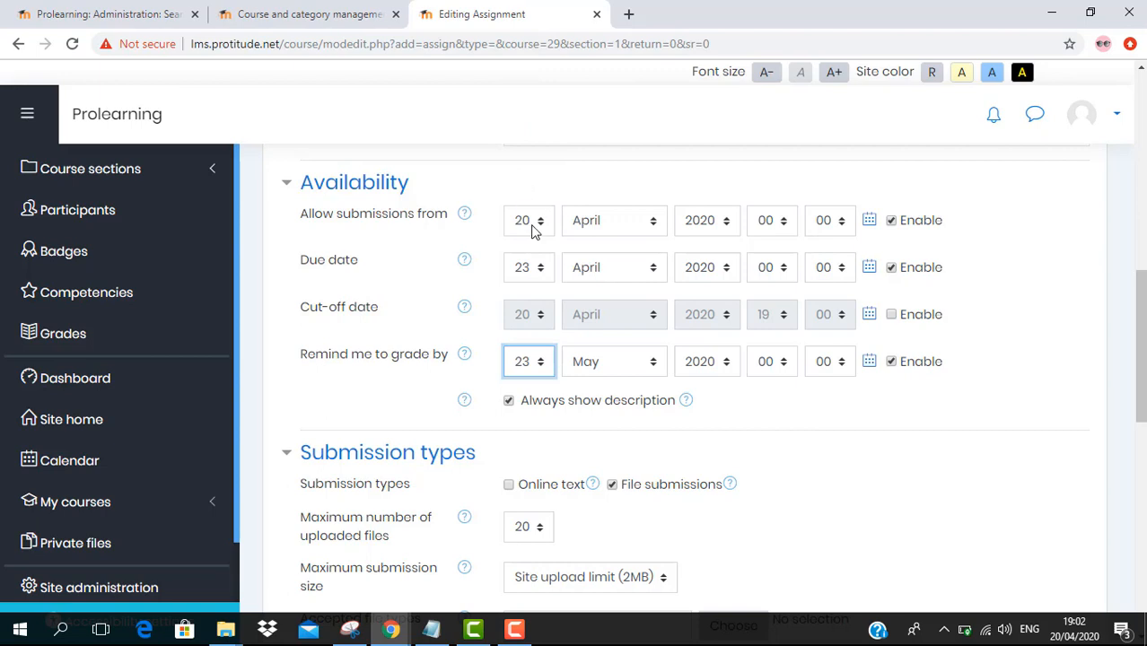
click(600, 362)
click(604, 451)
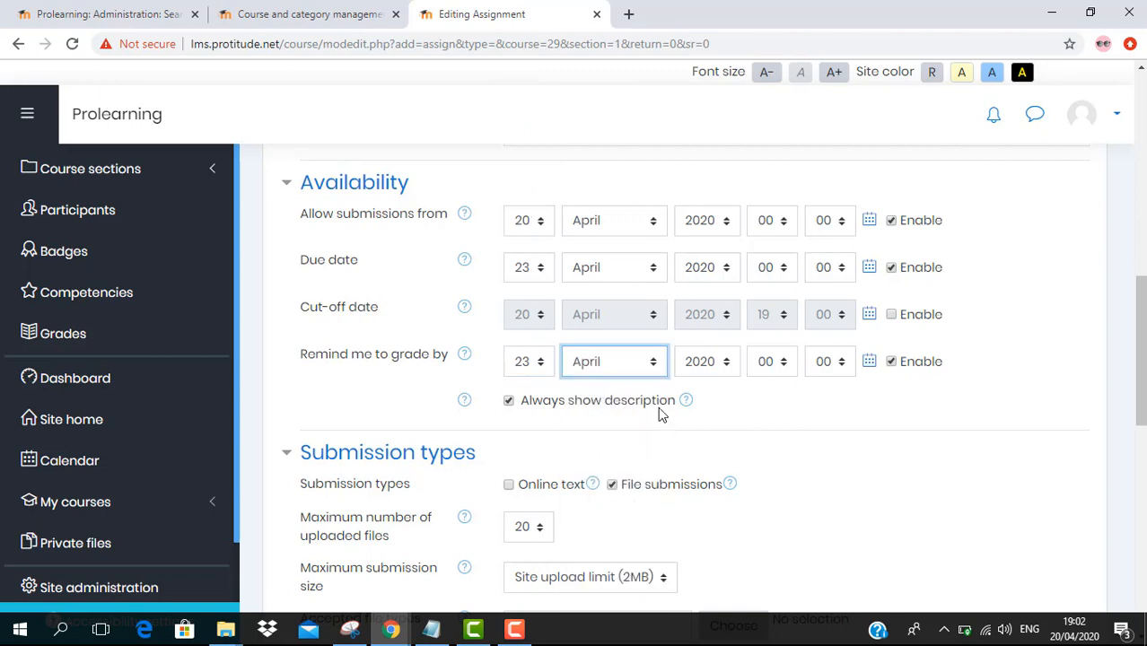
Allow online text submissions in addition to file submissions for the assignment
scroll(545, 395, down, 3)
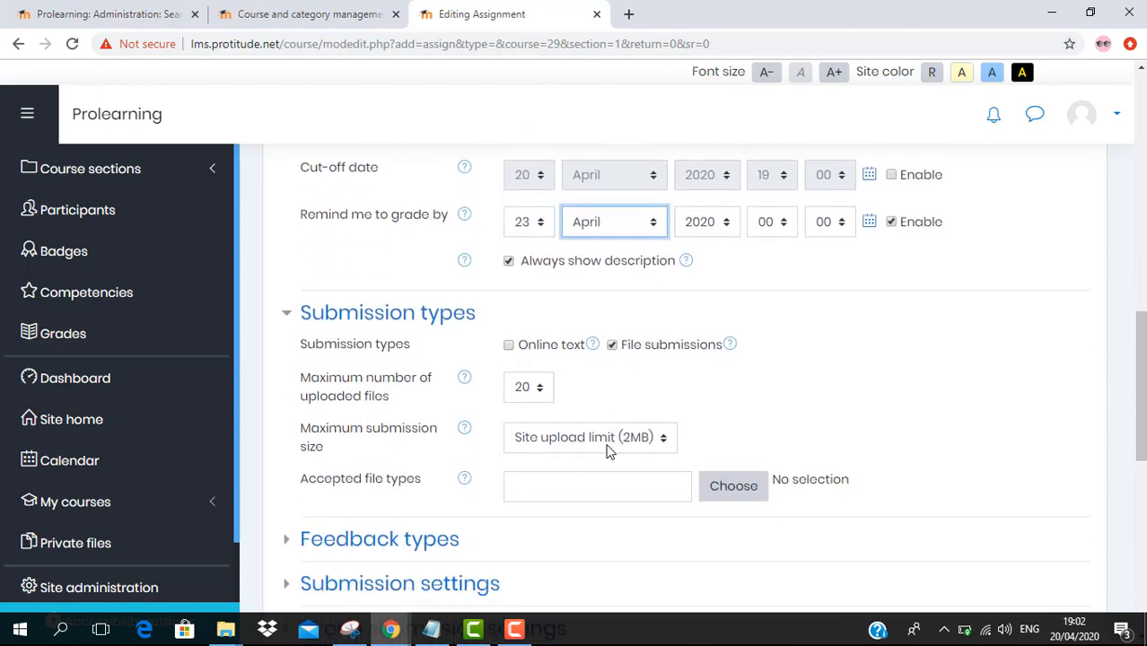
scroll(607, 451, down, 2)
click(509, 232)
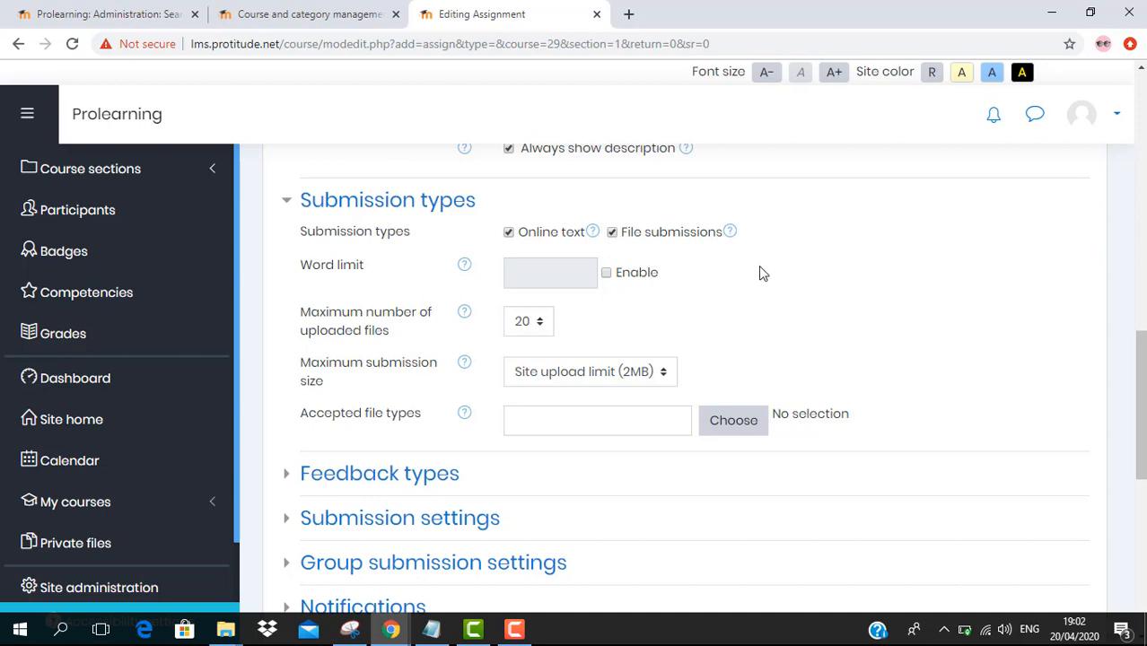
scroll(760, 271, down, 2)
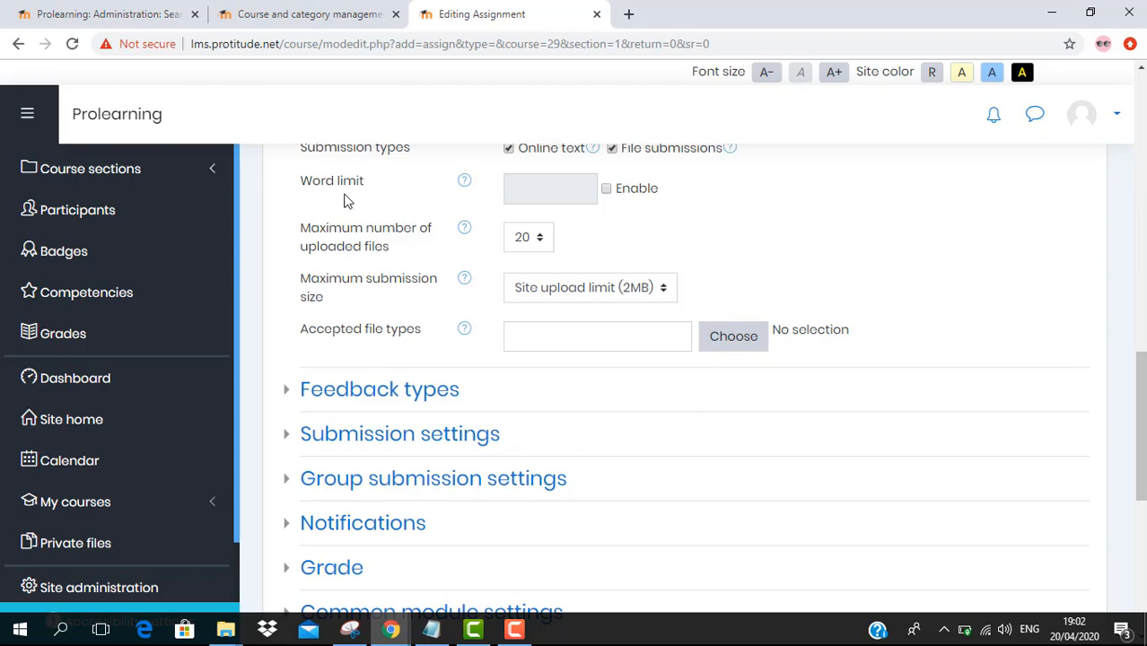
click(541, 239)
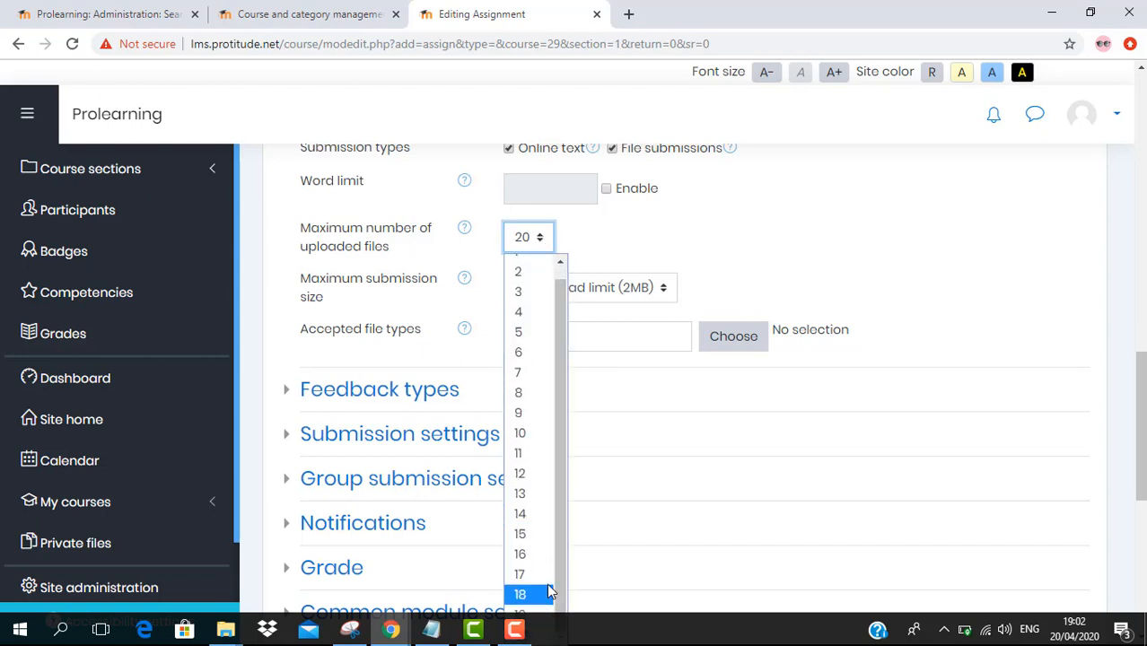
click(643, 444)
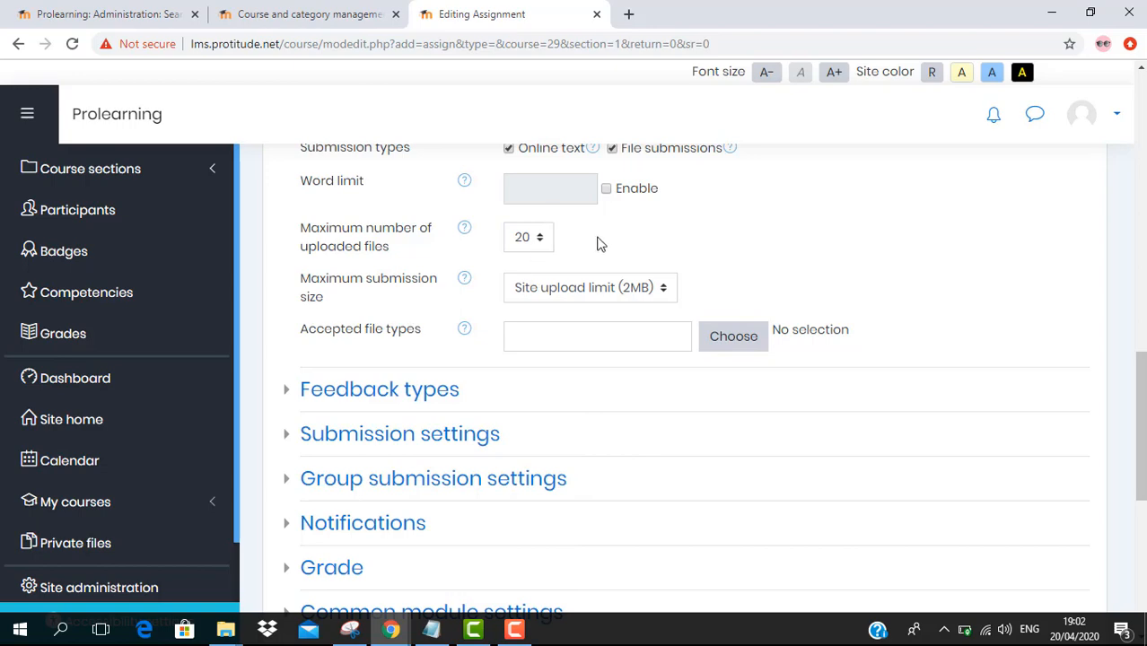
Review the remaining assignment settings, then save the assignment and display it
scroll(629, 251, down, 2)
scroll(646, 259, up, 3)
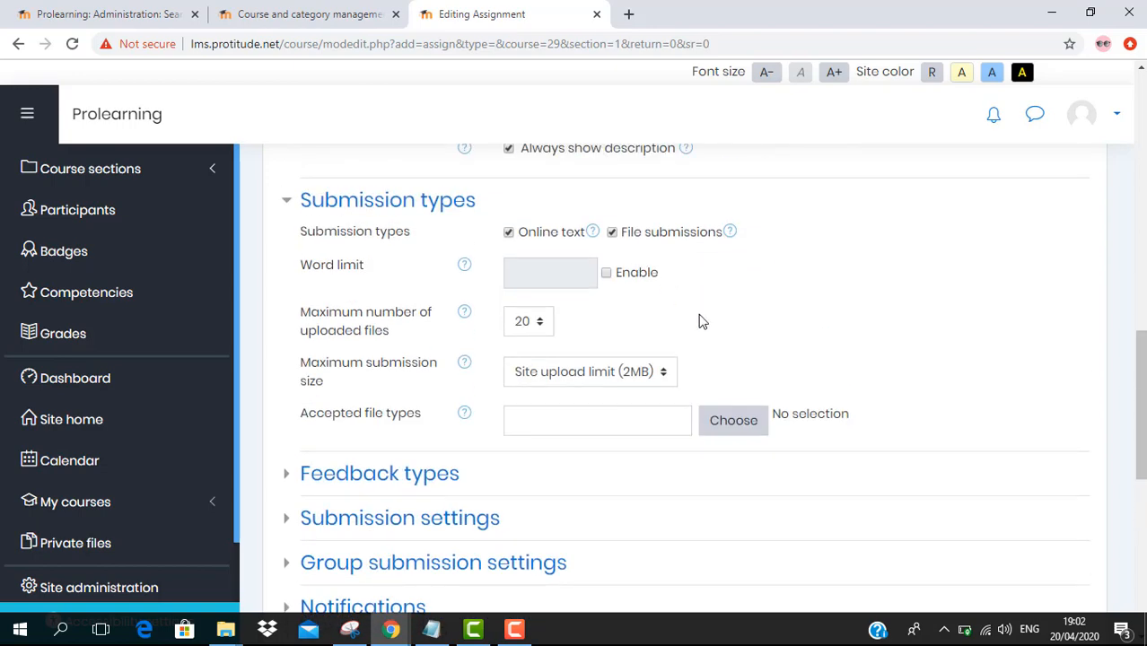
scroll(703, 321, down, 6)
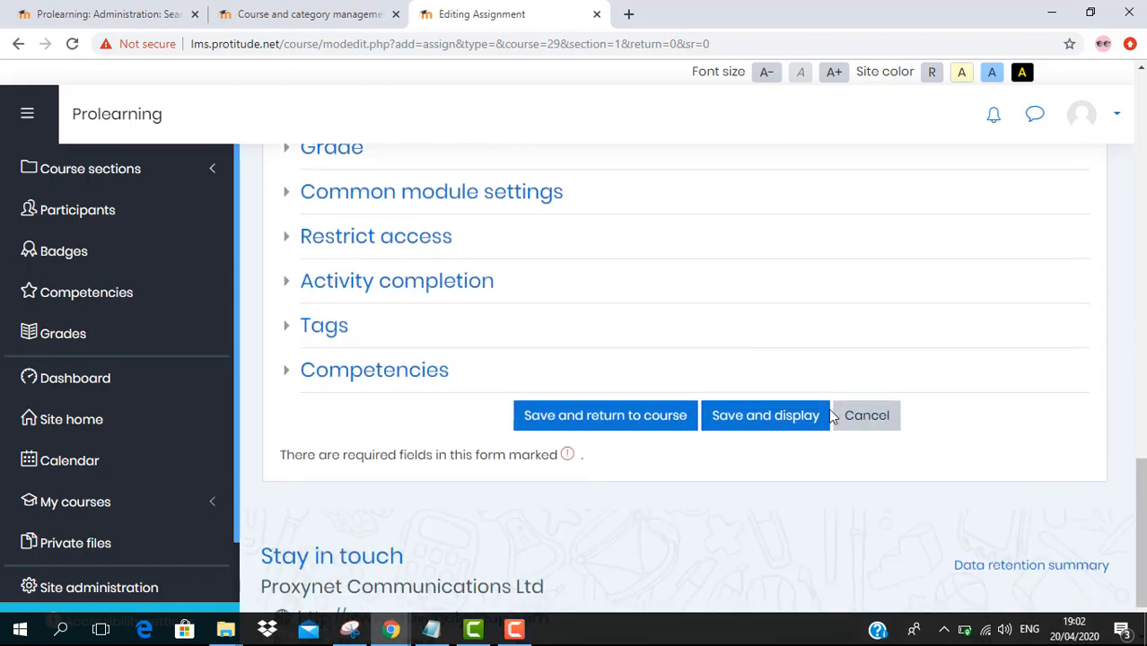
click(768, 424)
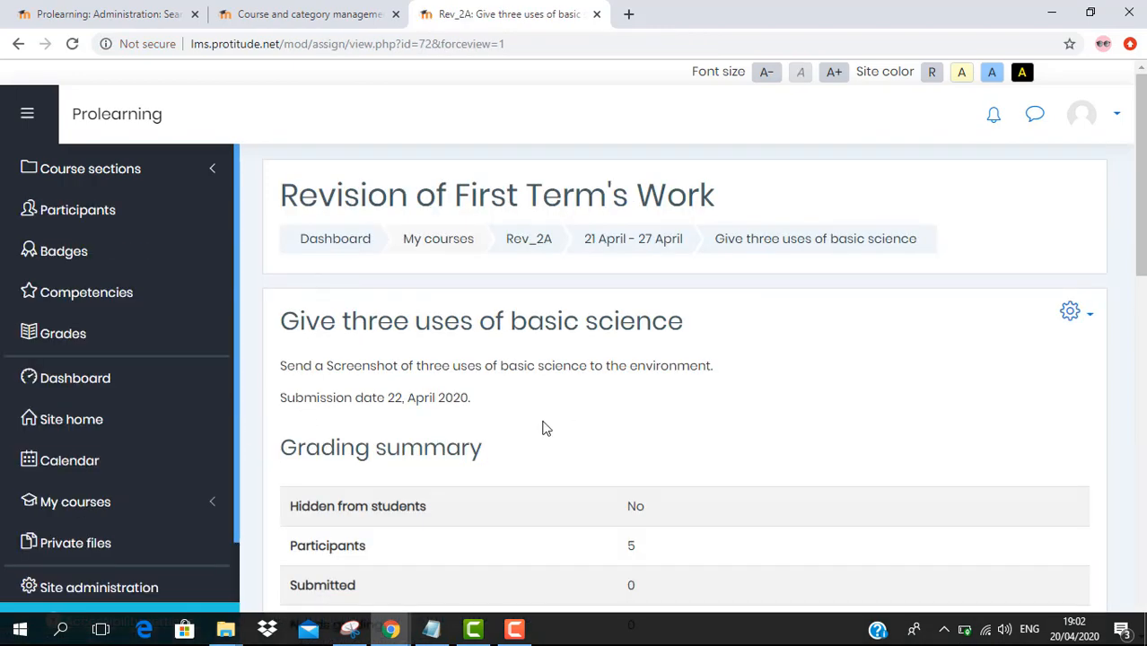
Examine the saved assignment's description, grading summary and submission status
scroll(555, 417, down, 3)
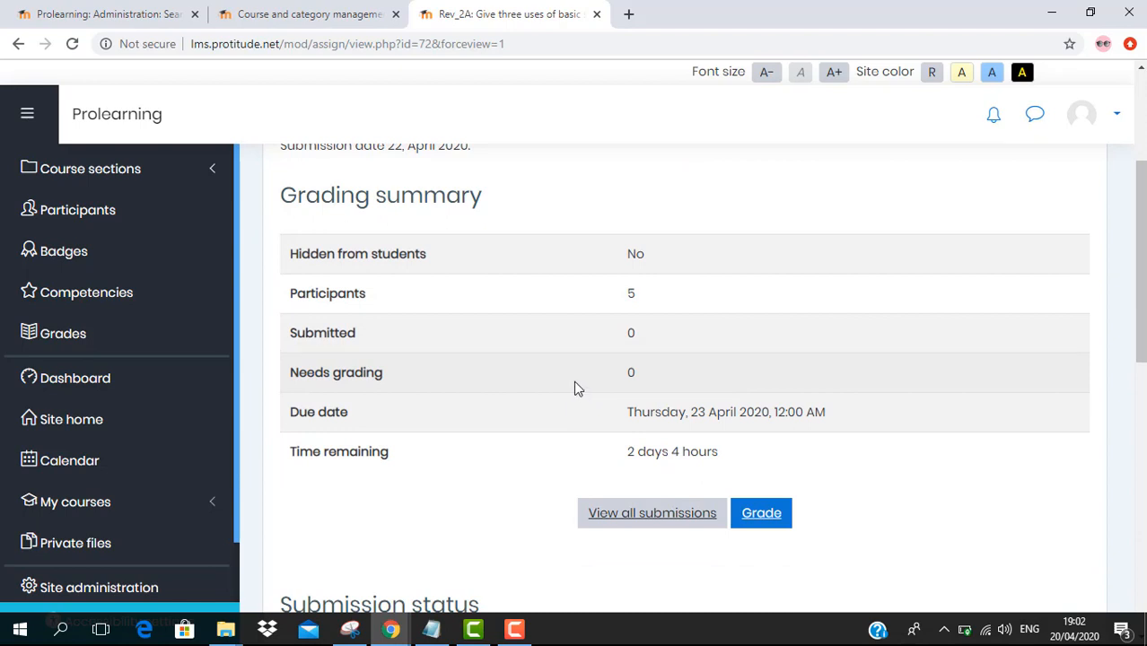
scroll(574, 388, down, 1)
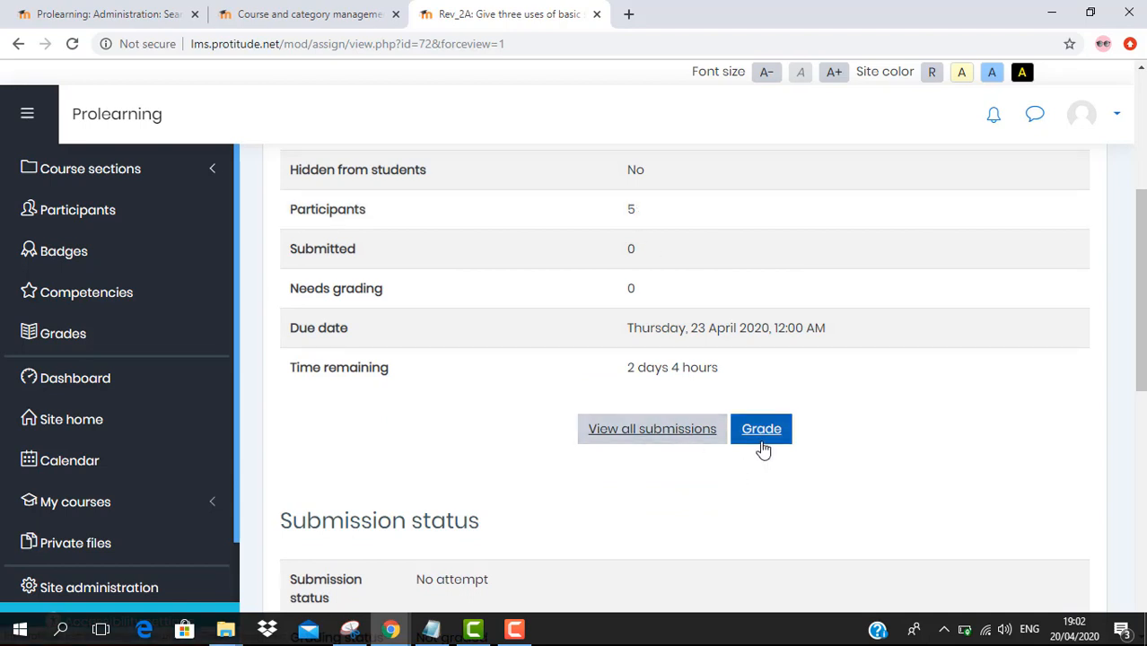
scroll(748, 446, up, 3)
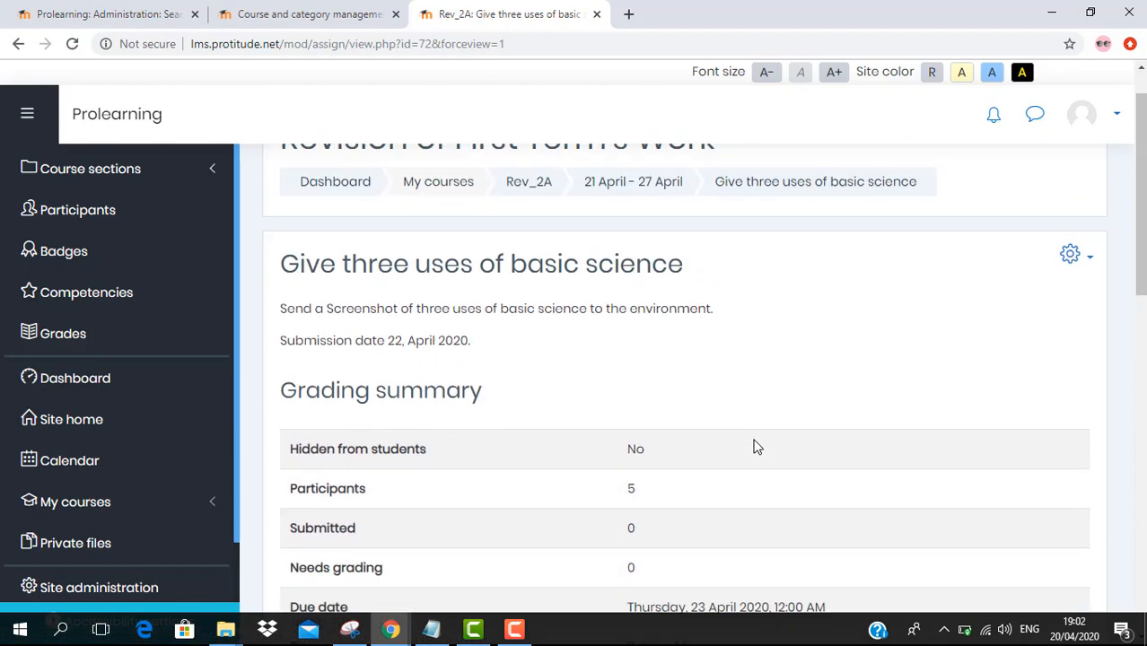
scroll(752, 445, down, 5)
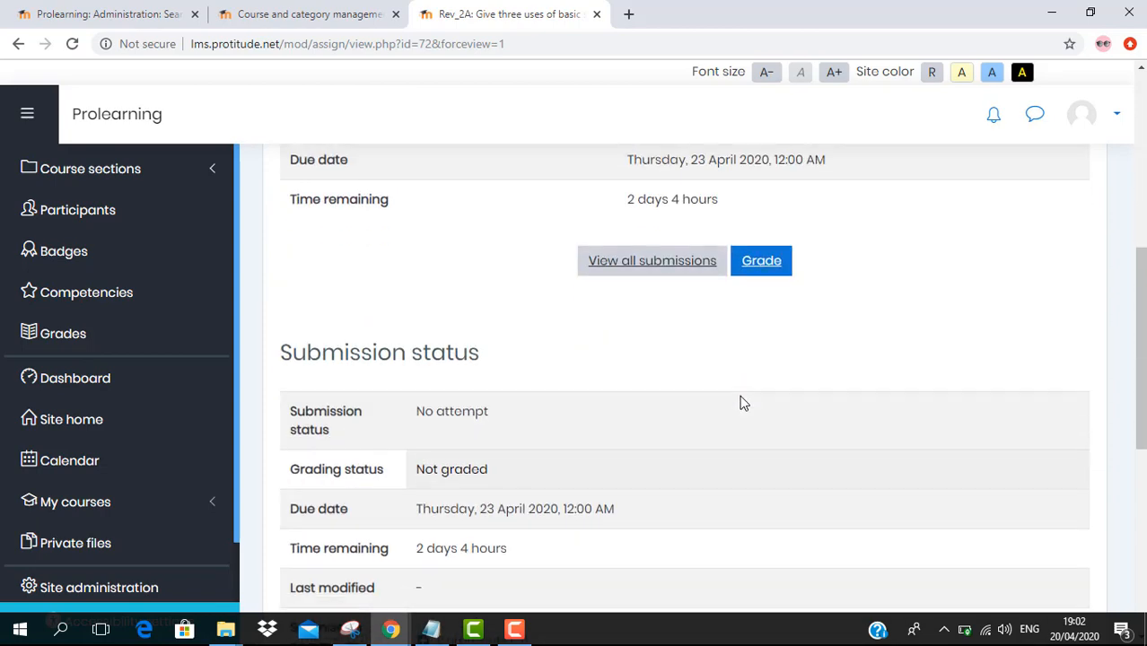
scroll(741, 402, down, 2)
scroll(742, 408, up, 2)
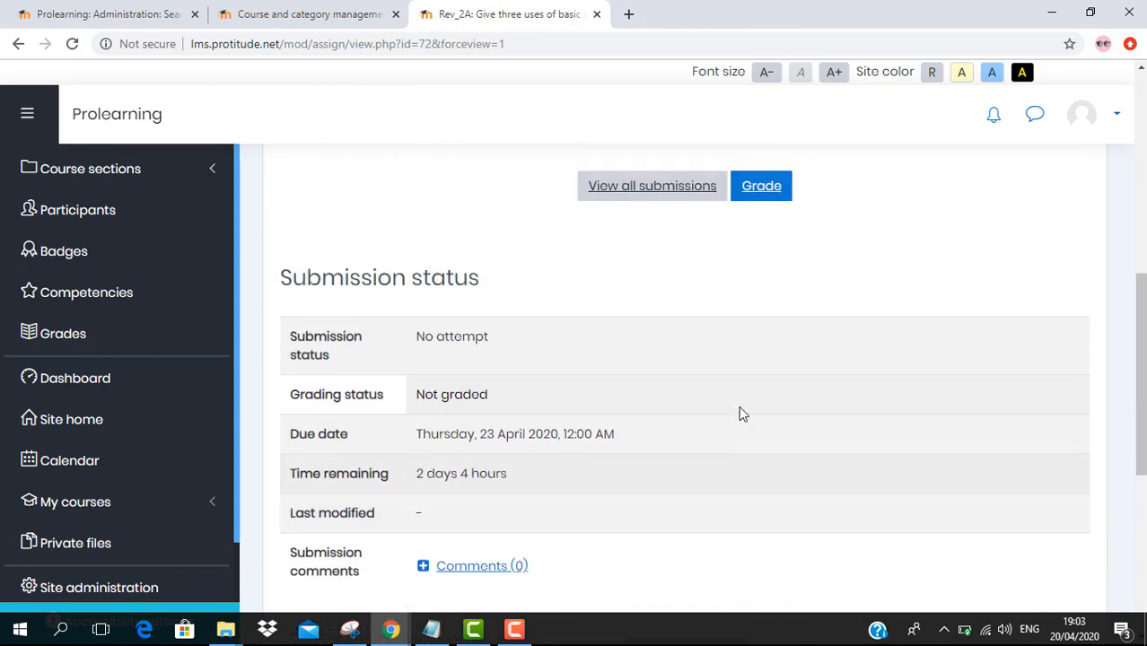
scroll(740, 412, down, 6)
scroll(742, 414, up, 3)
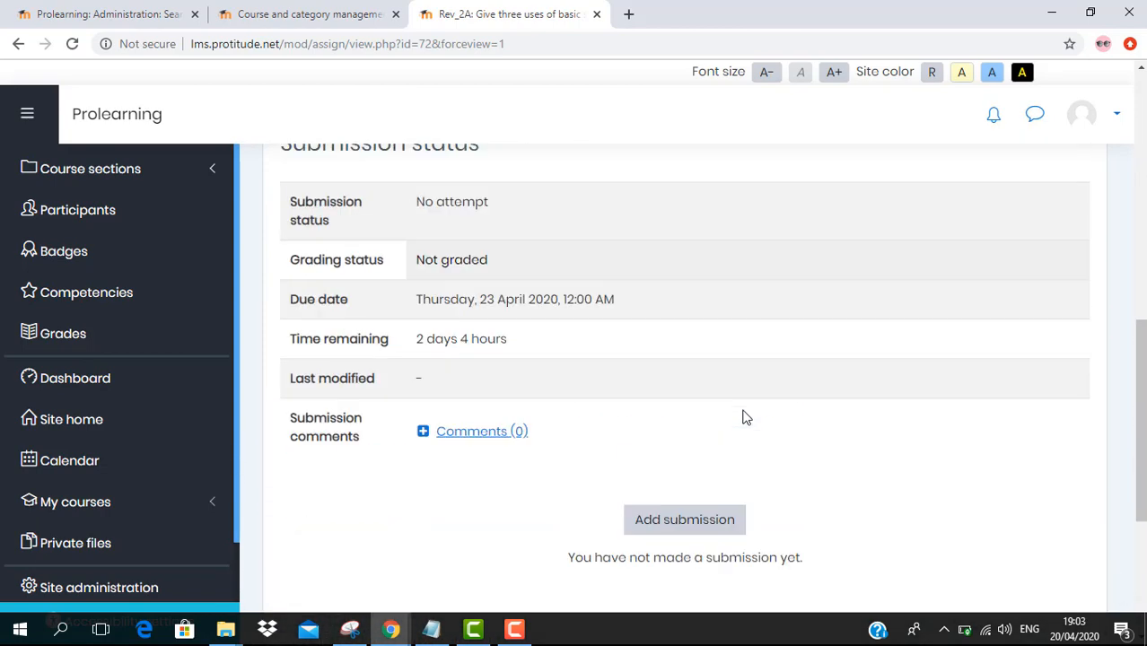
scroll(743, 418, up, 8)
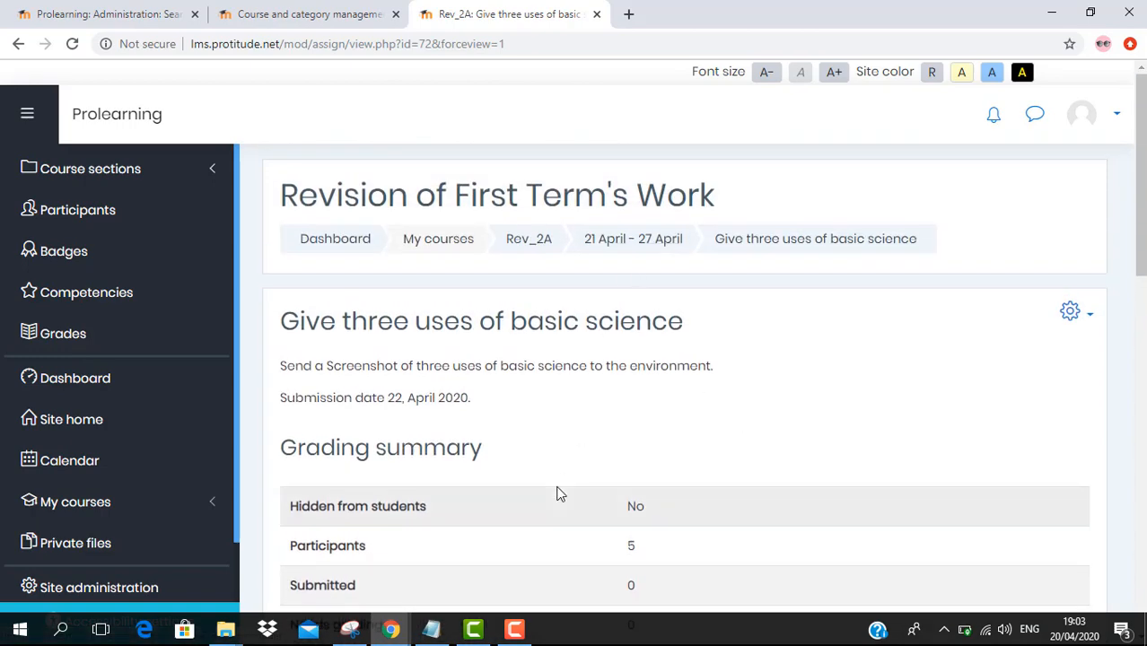
scroll(548, 480, down, 10)
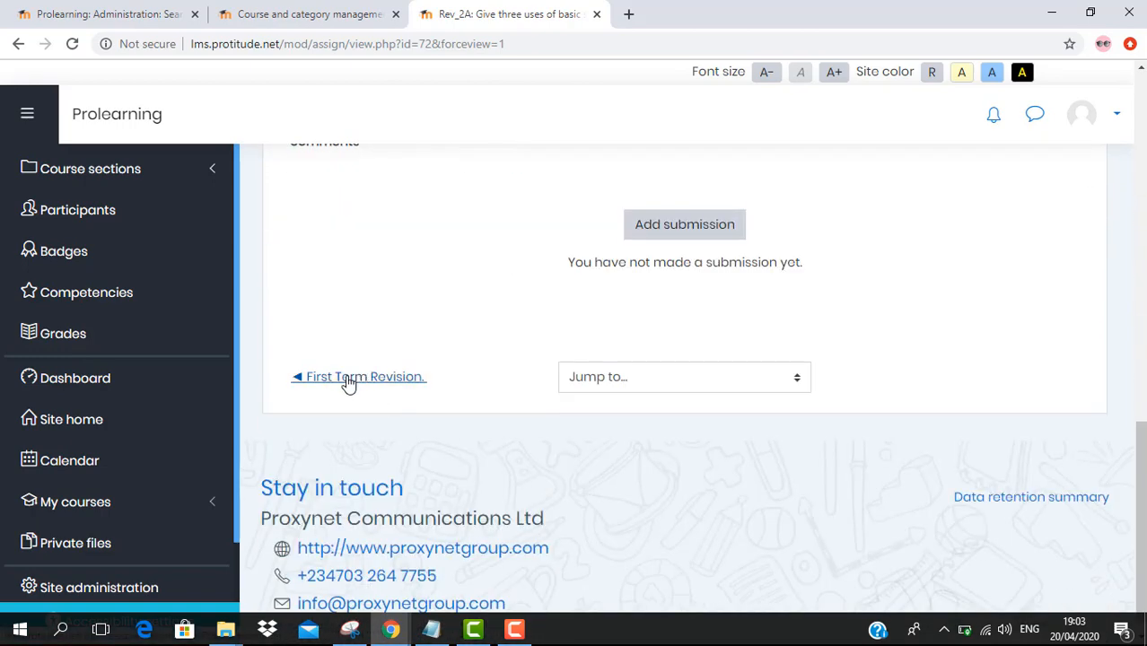
View the First Term Revision lesson, then return to the course's 21 April - 27 April week to review its activities
click(349, 383)
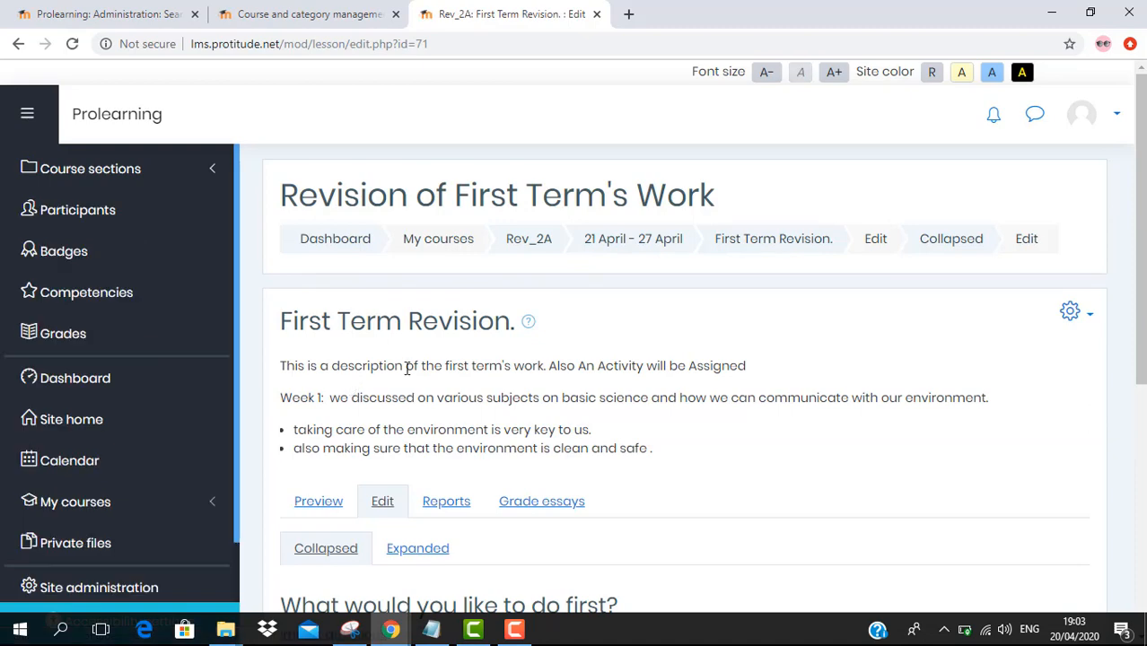
click(648, 250)
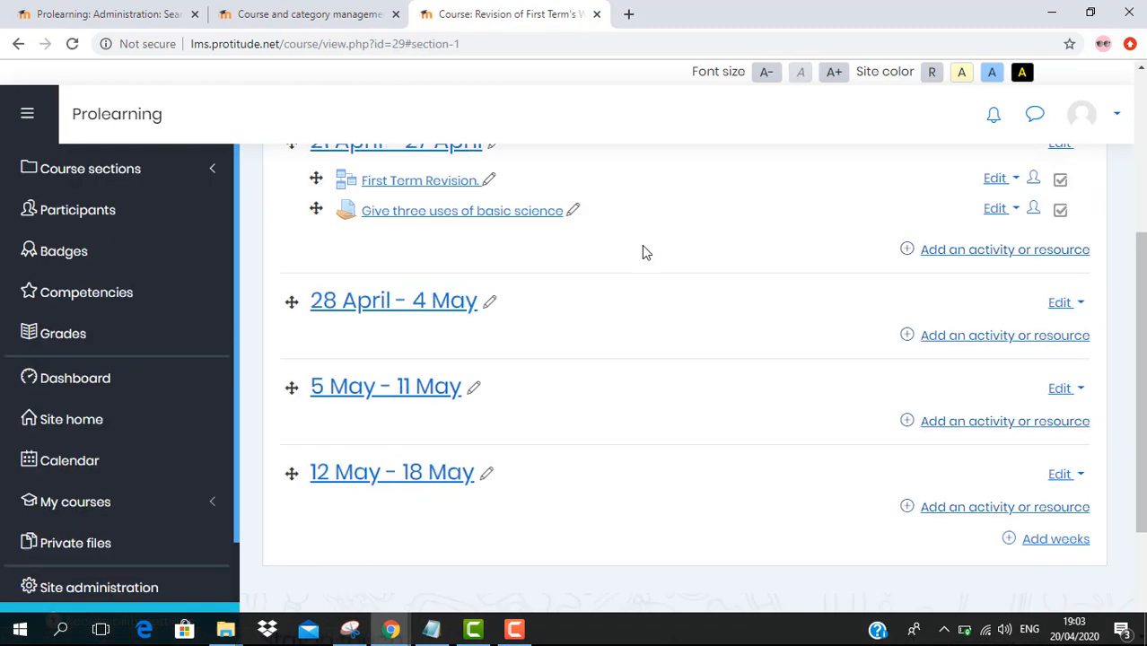
scroll(538, 359, up, 2)
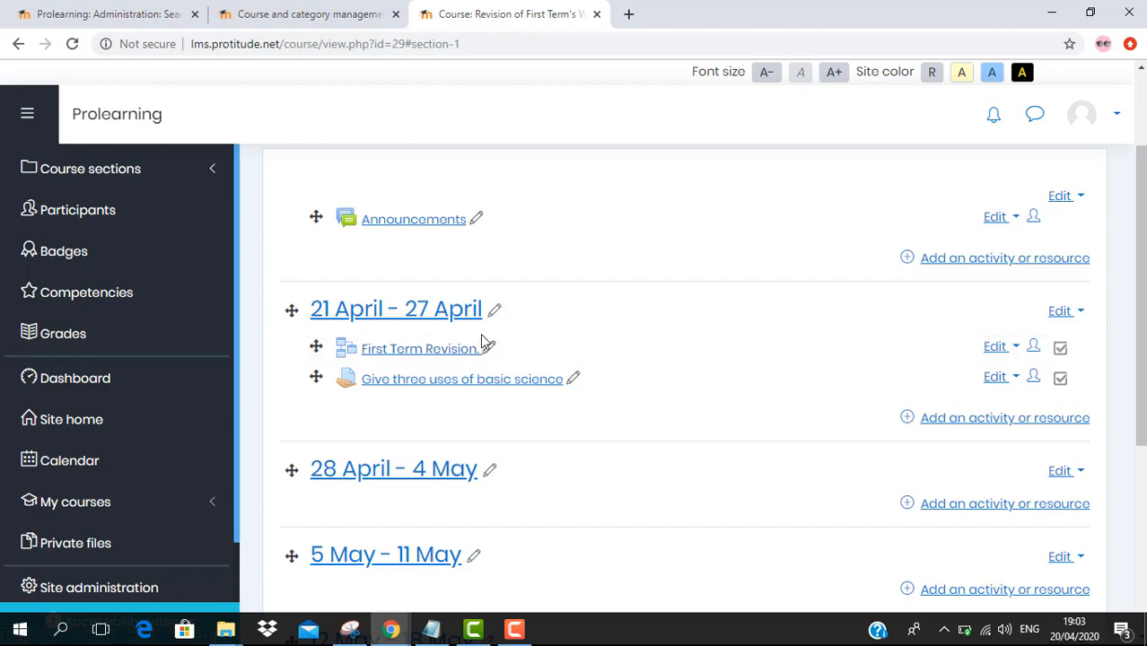
scroll(387, 343, up, 1)
scroll(571, 260, up, 1)
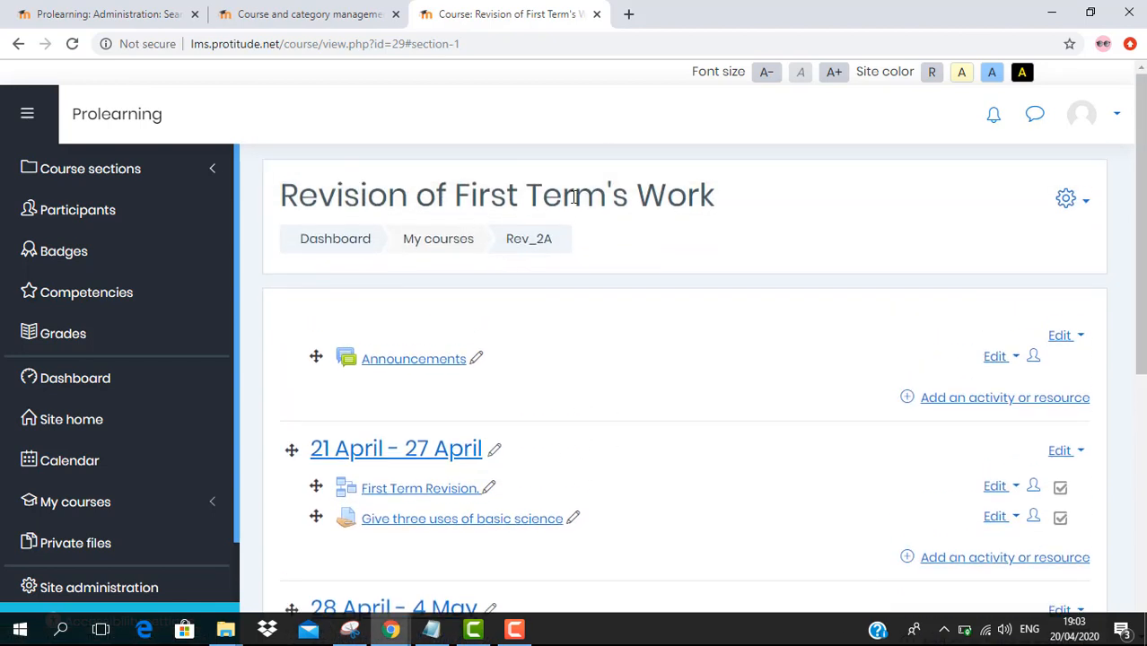
Open the page for managing courses and categories in the site administration
scroll(154, 441, down, 2)
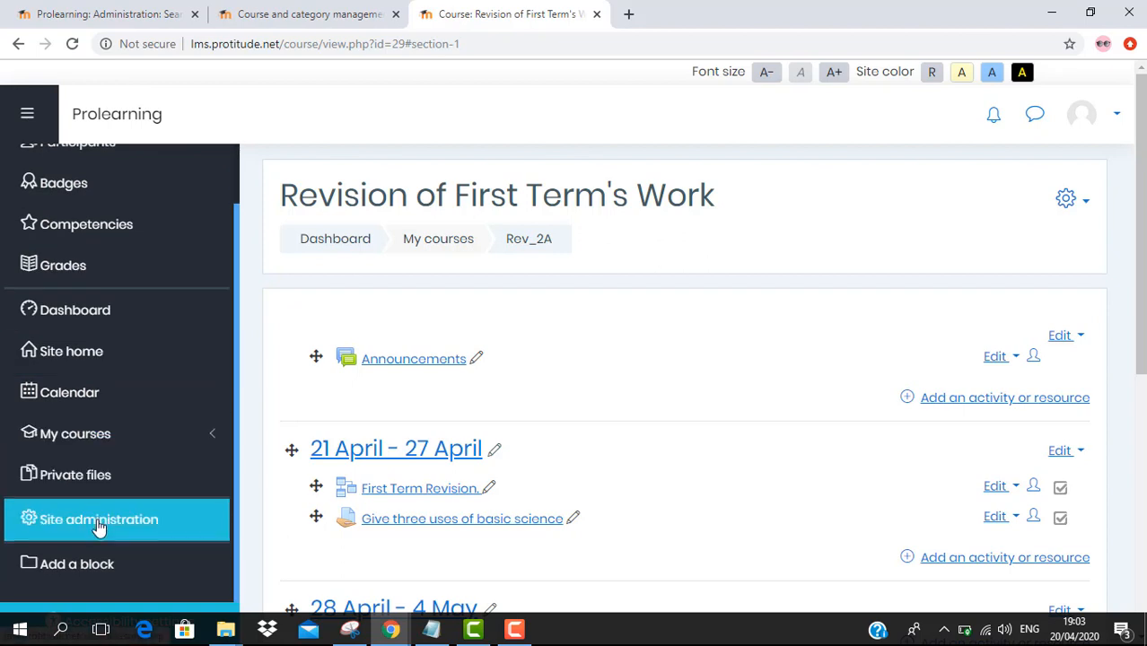
click(153, 522)
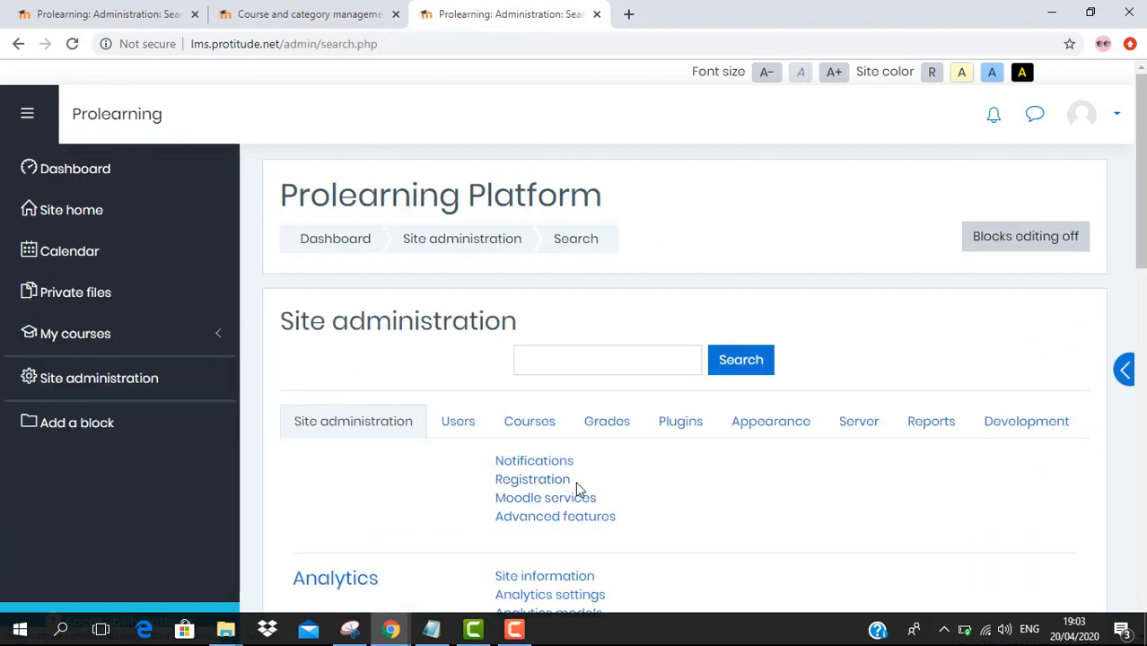
click(527, 426)
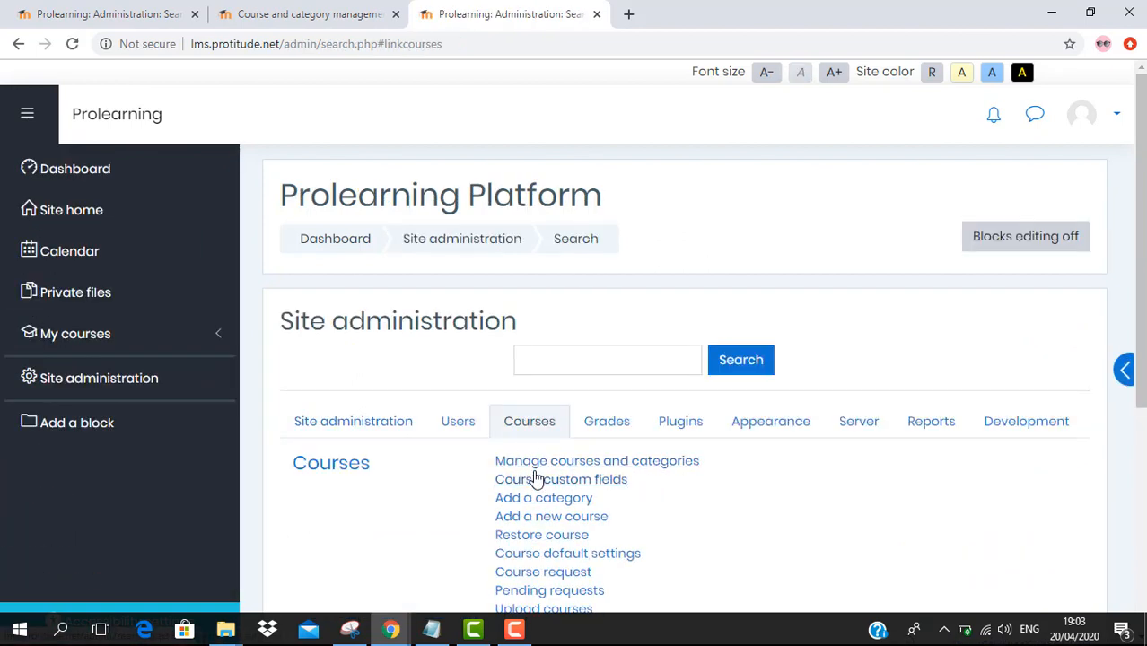
click(549, 464)
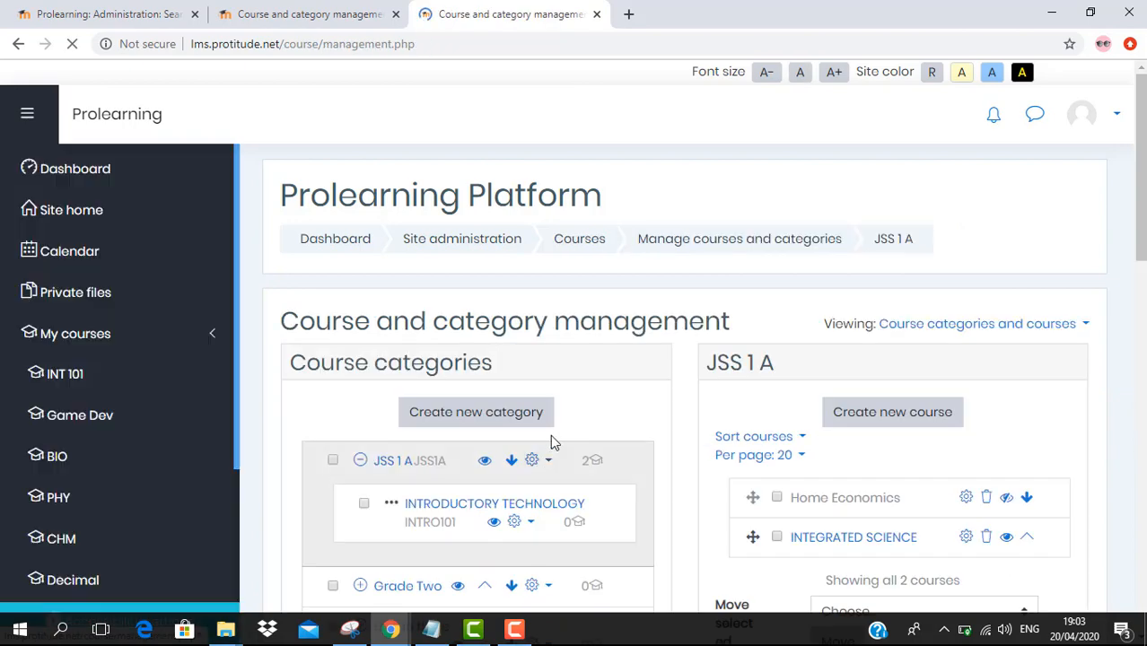
Start a new course in the Week 1 category of Basic Science_Pry2A
scroll(815, 363, down, 2)
scroll(818, 368, down, 6)
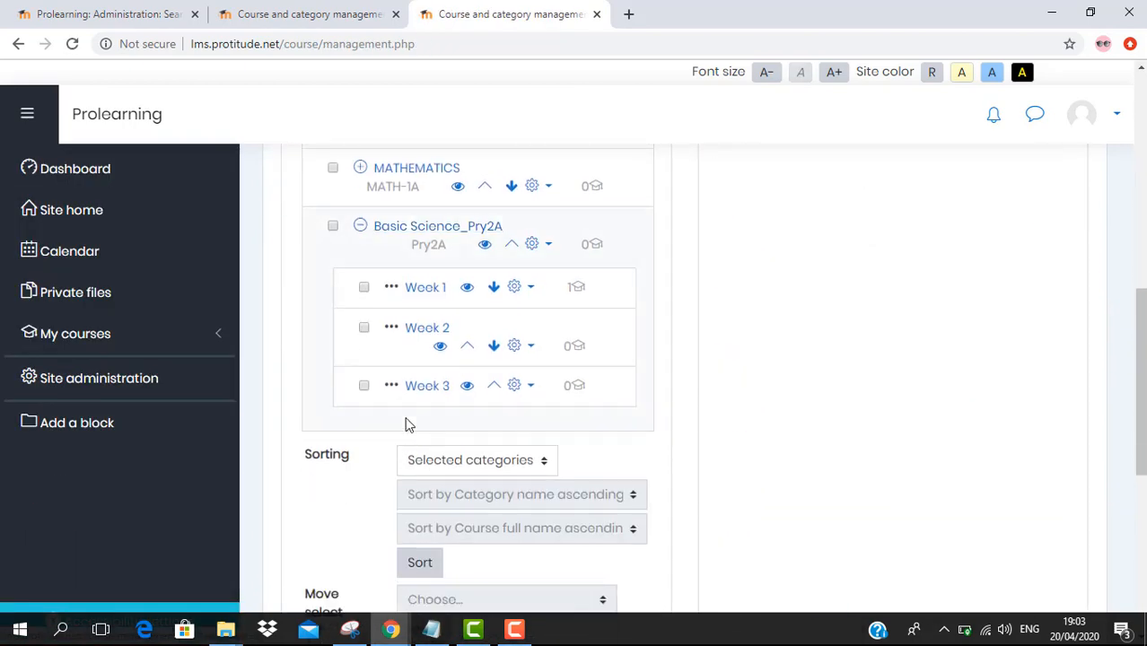
click(424, 288)
scroll(936, 286, down, 2)
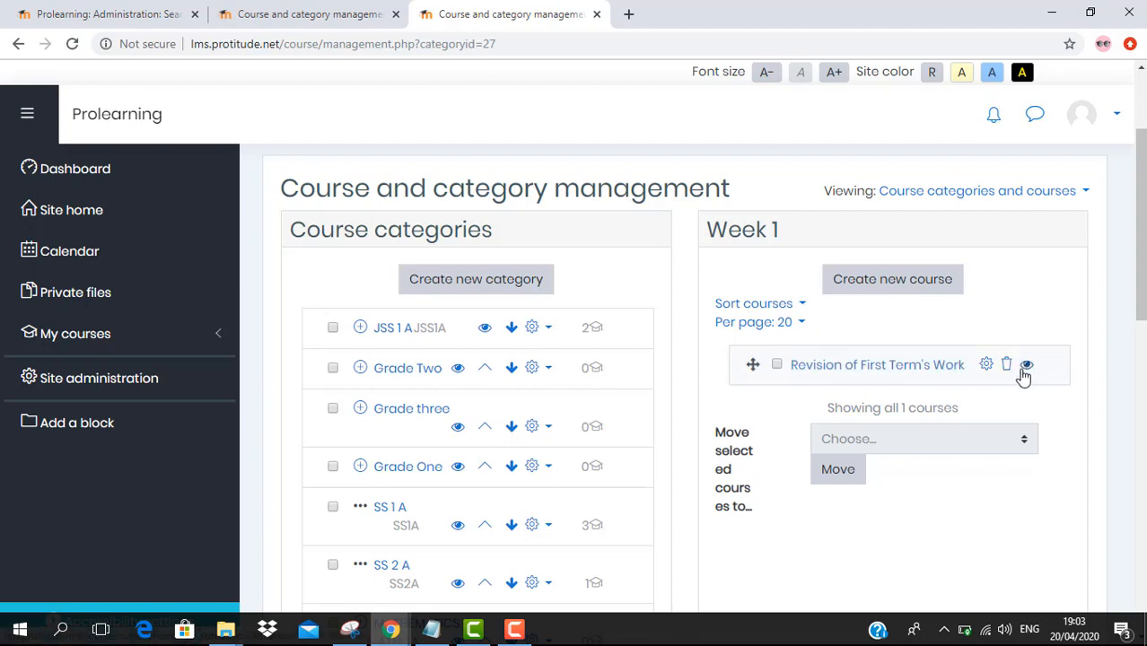
click(906, 293)
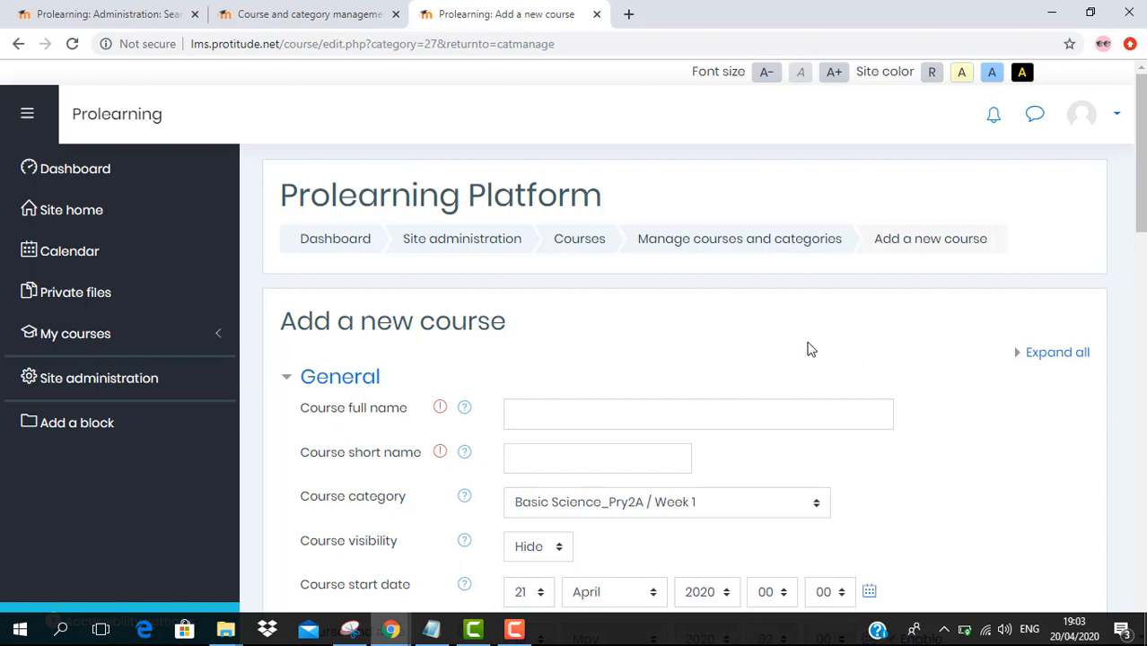
Copy "Week 2: Soil(Constituents)" from the prolearning Guide in Notepad and use it as the new course's full name
click(620, 406)
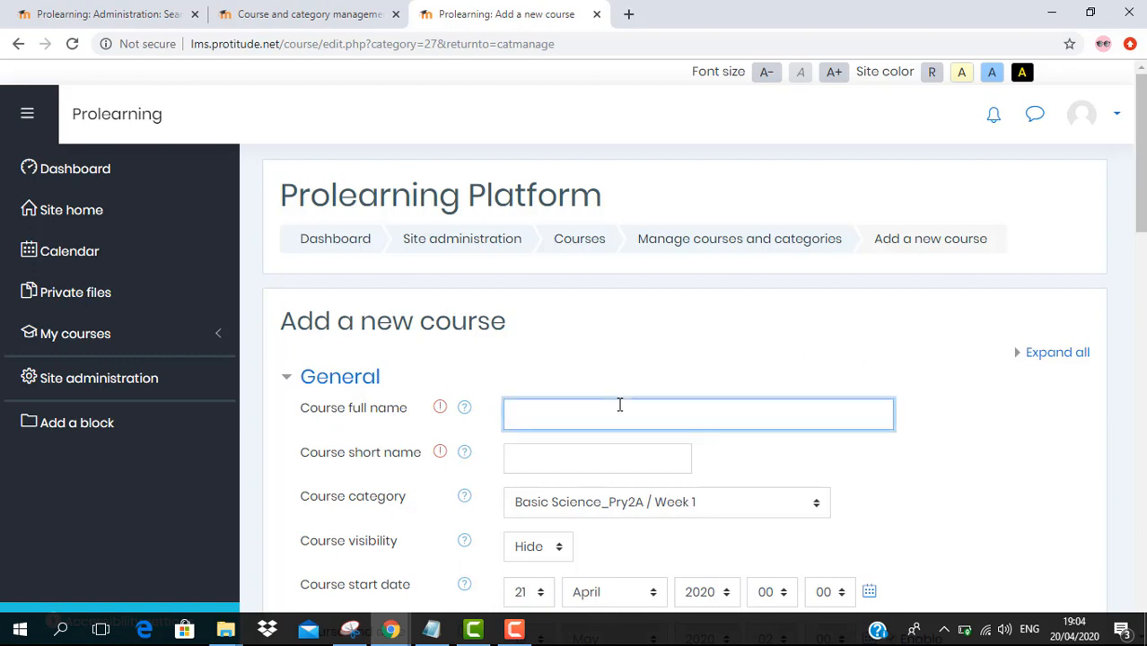
click(431, 629)
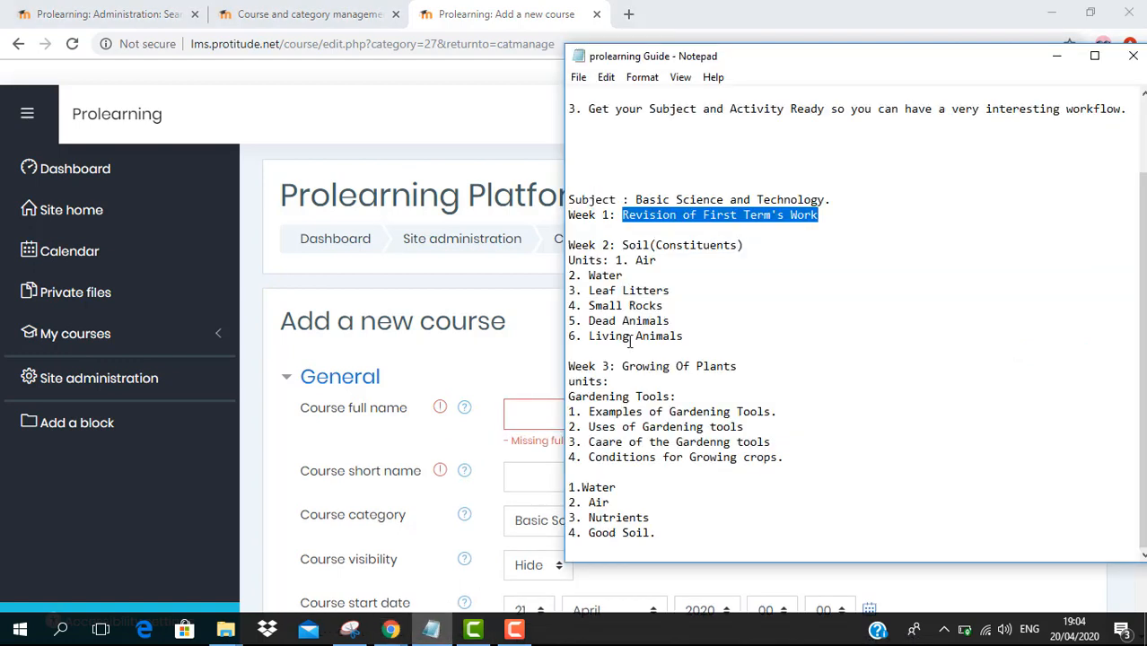
drag(569, 244, 757, 253)
key(ctrl+c)
click(520, 409)
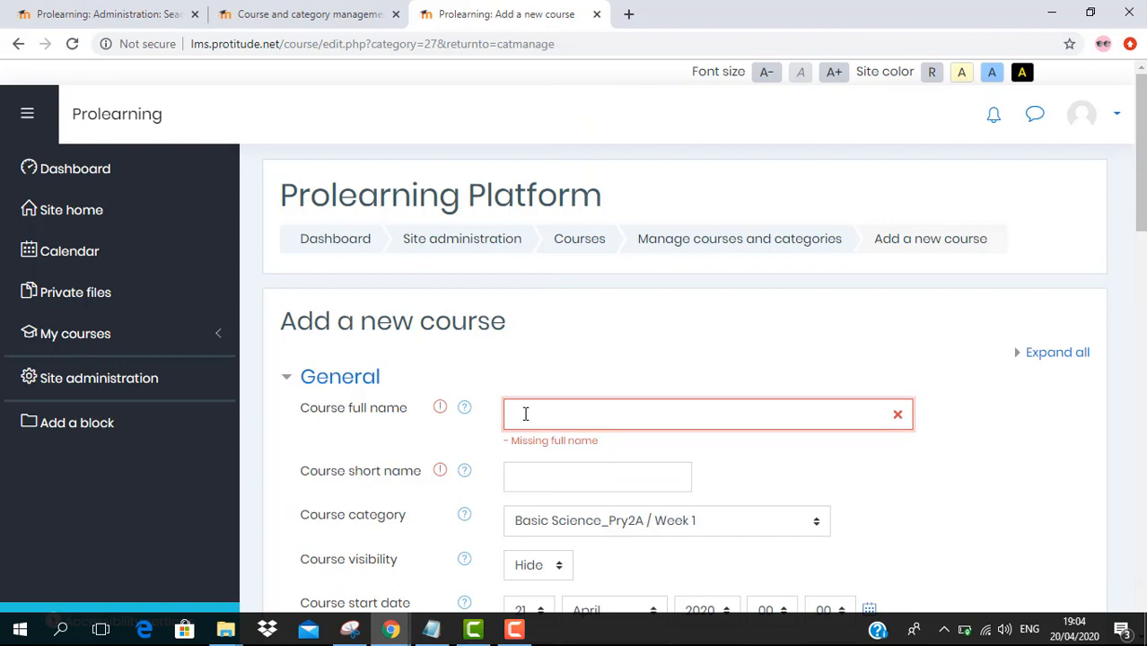
key(ctrl+v)
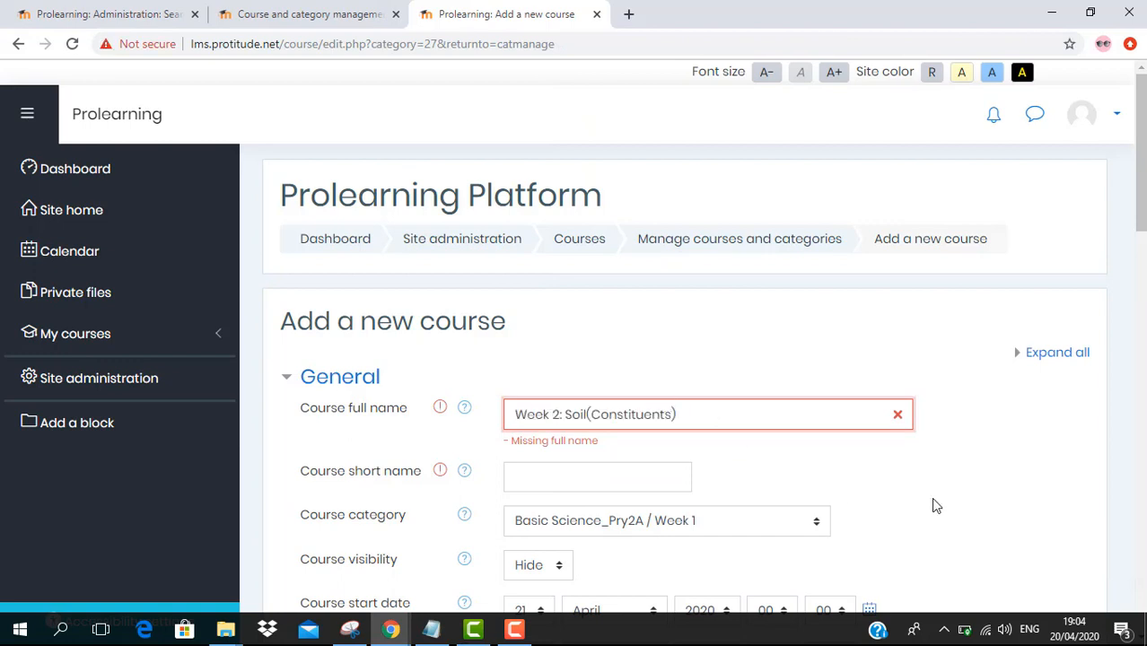
Abandon the unsaved Week 1 course form and return to managing courses and categories
click(960, 485)
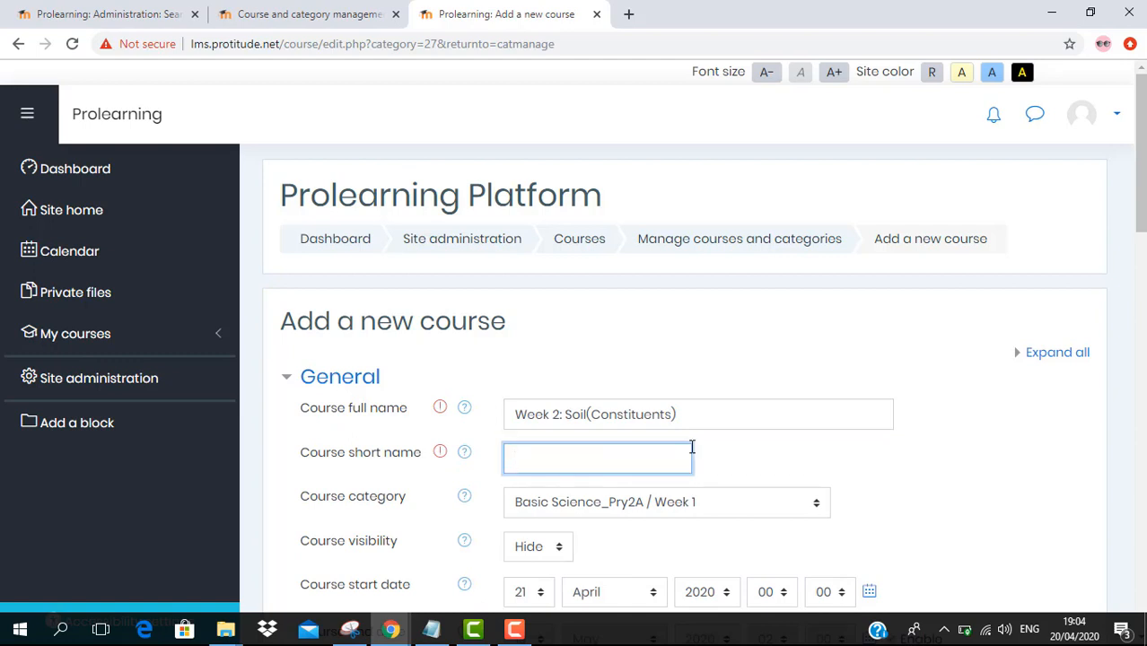
click(698, 404)
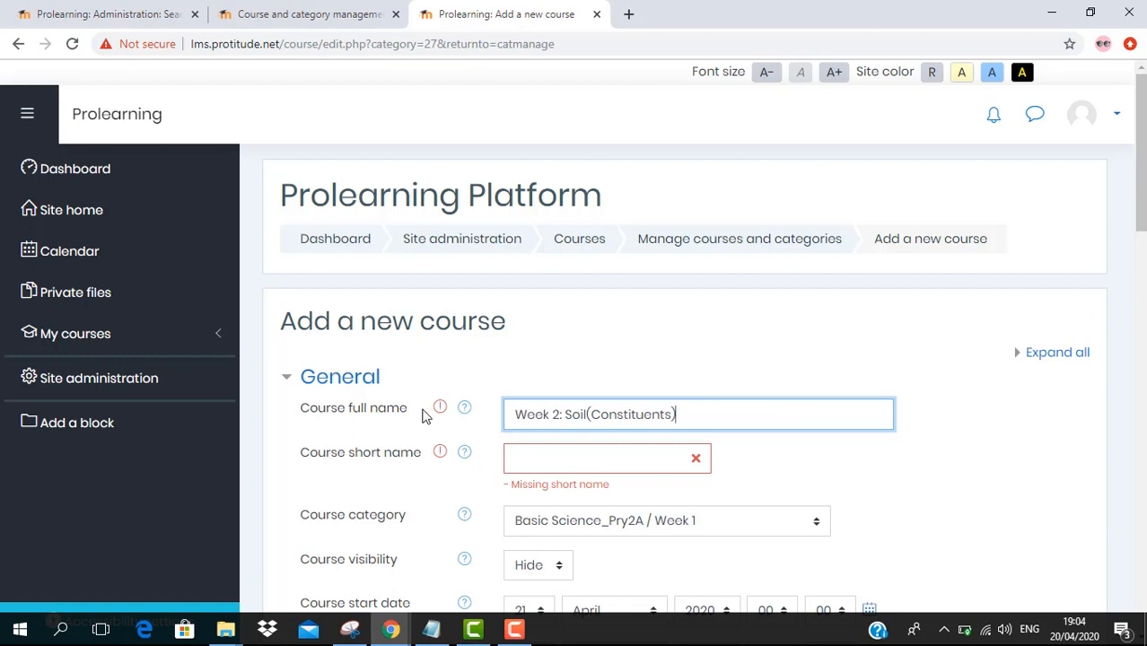
click(720, 244)
click(661, 146)
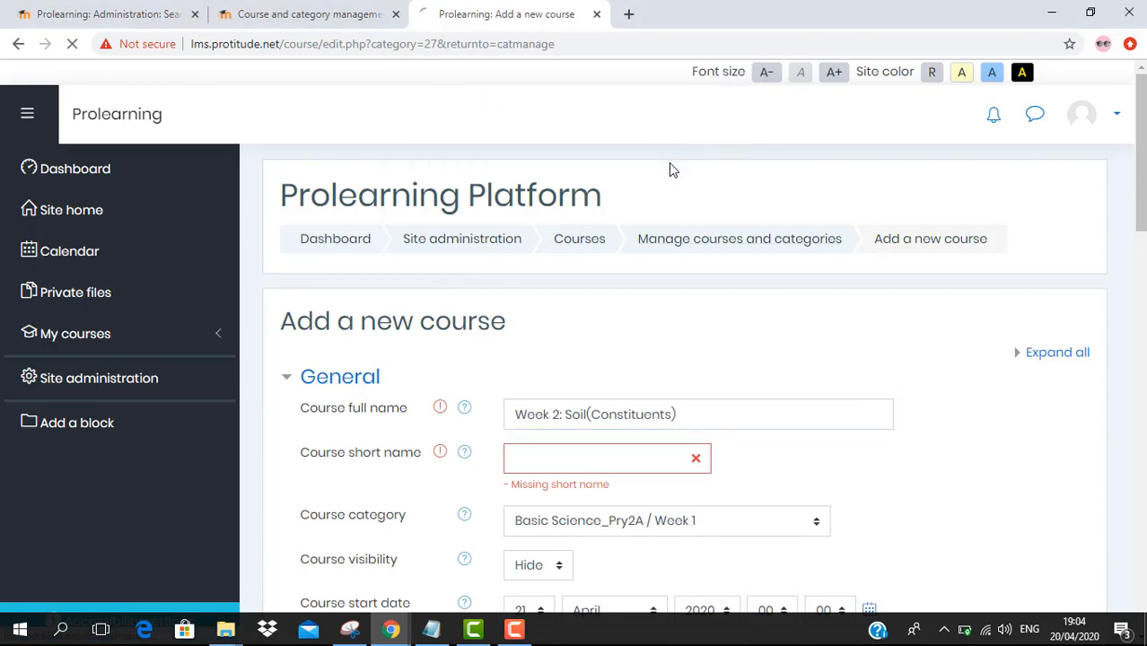
Start a new course in the Week 2 category of Basic Science_Pry2A
scroll(716, 311, down, 8)
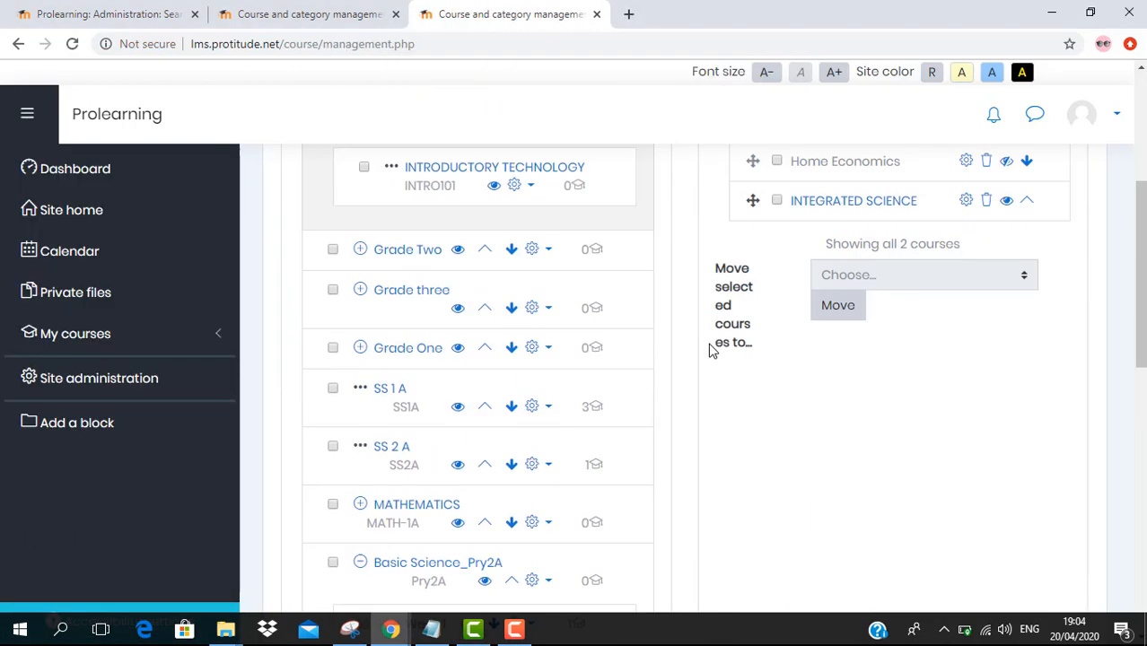
scroll(449, 368, up, 1)
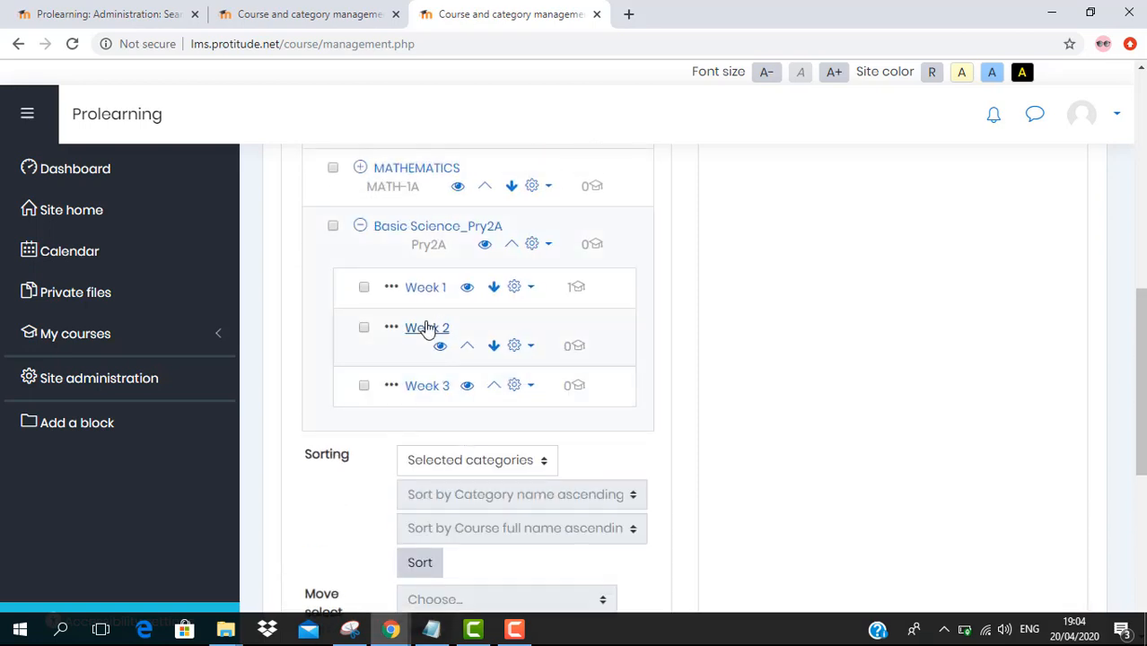
click(424, 328)
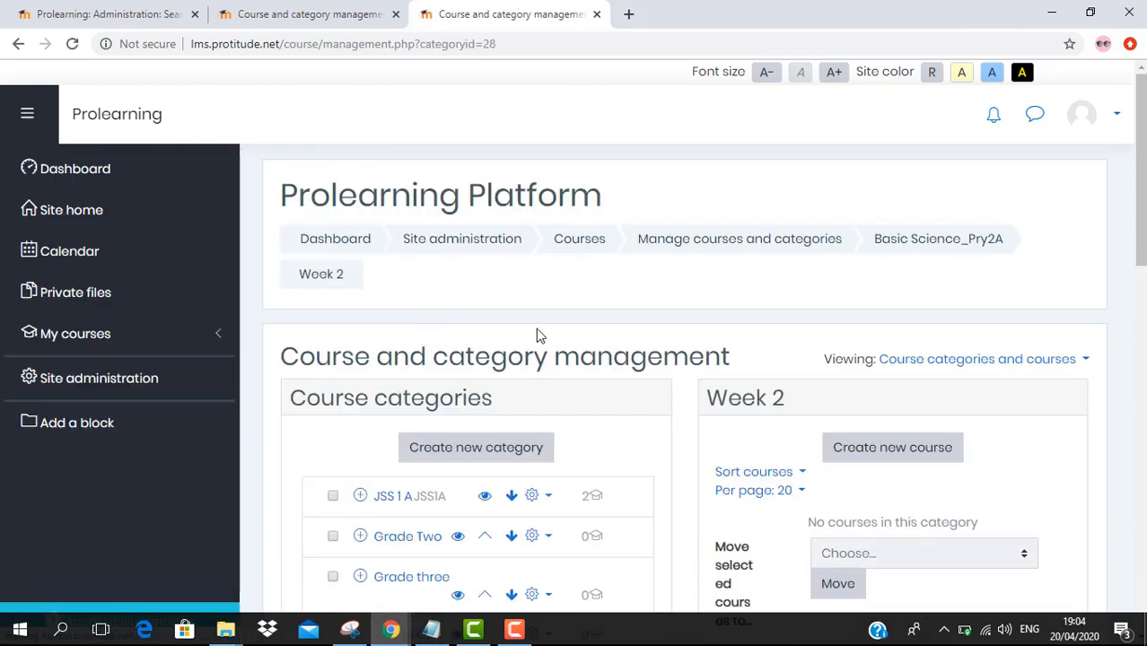
scroll(802, 323, down, 2)
click(922, 282)
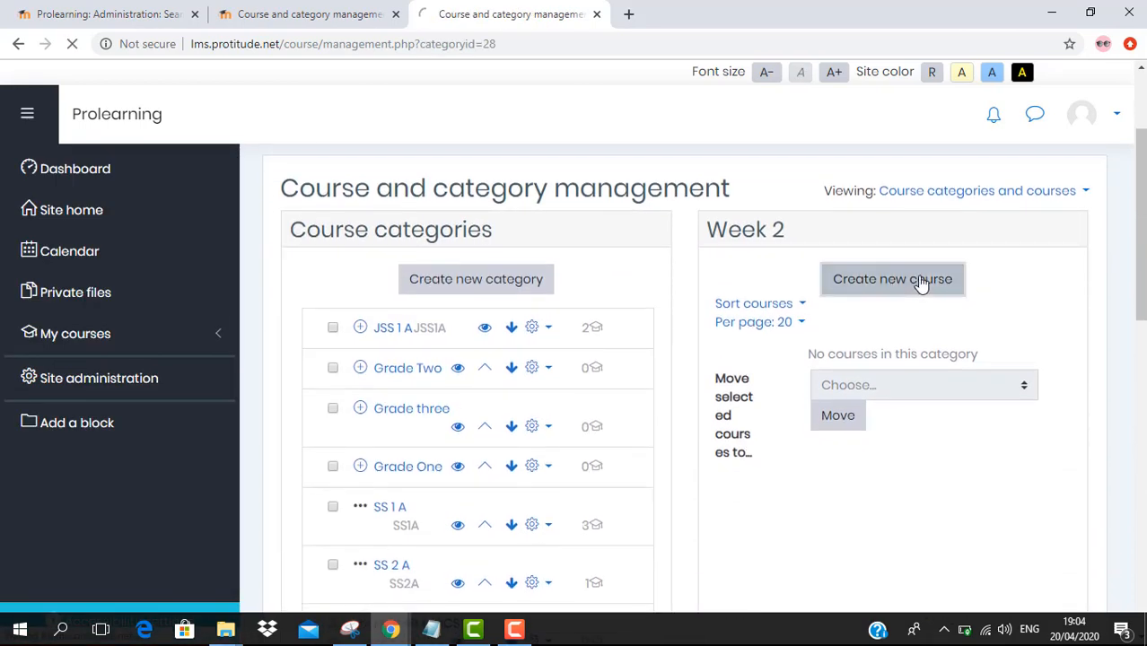
Copy "Week 2: Soil(Constituents)" from the prolearning Guide in Notepad as the course full name and enter week2_A as the short name
click(573, 410)
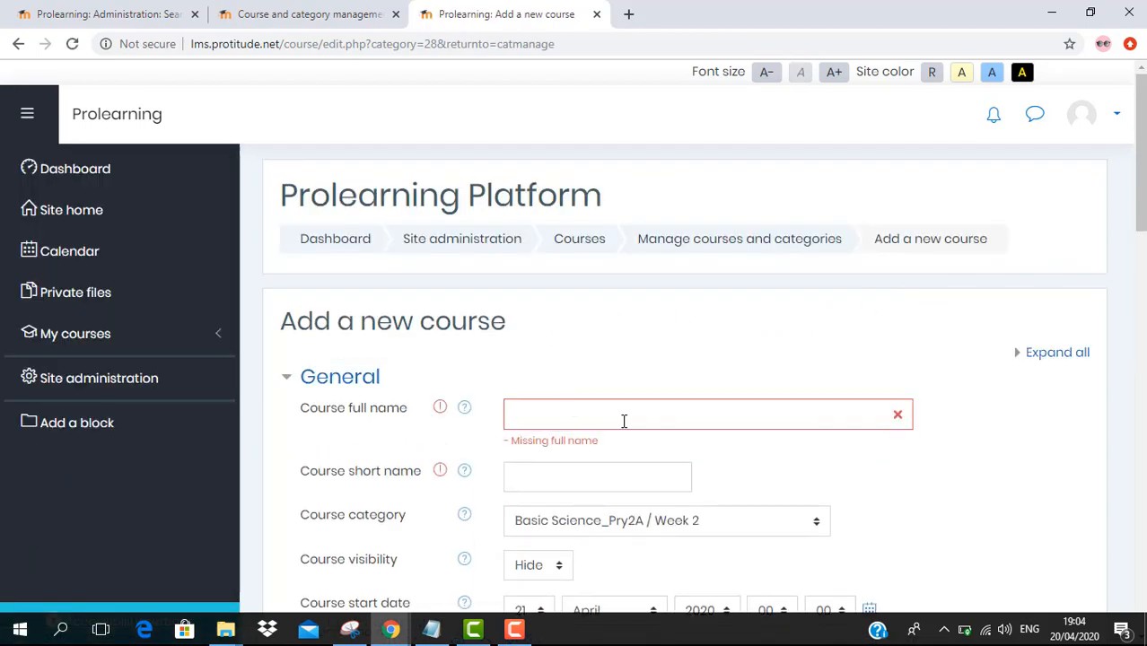
key(alt+Tab)
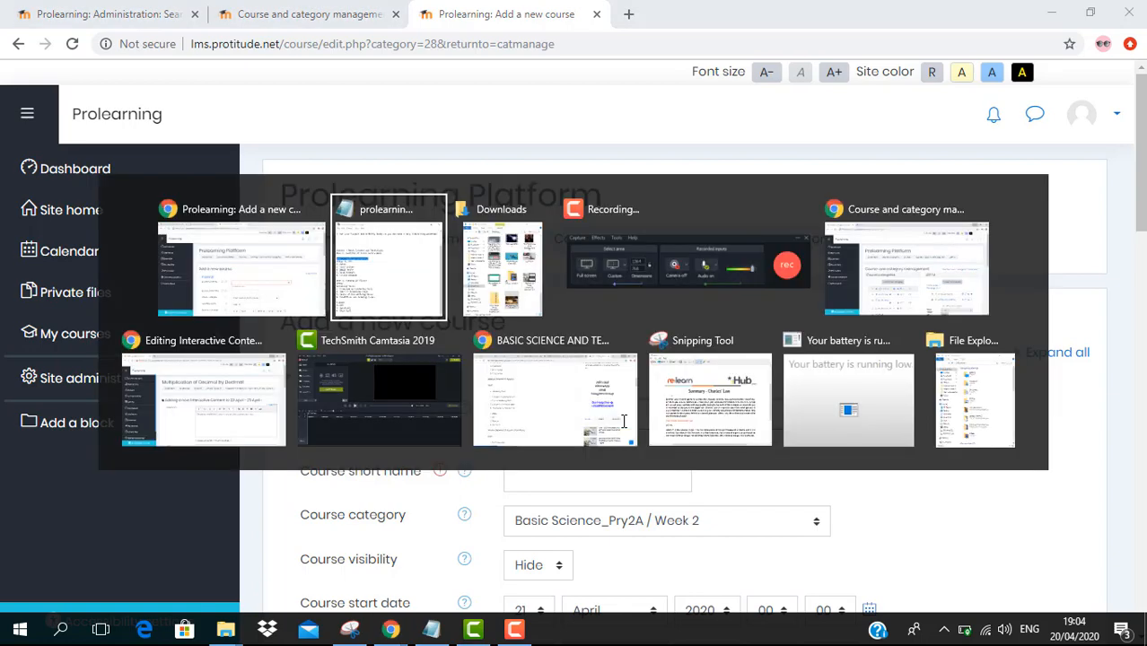
right_click(705, 250)
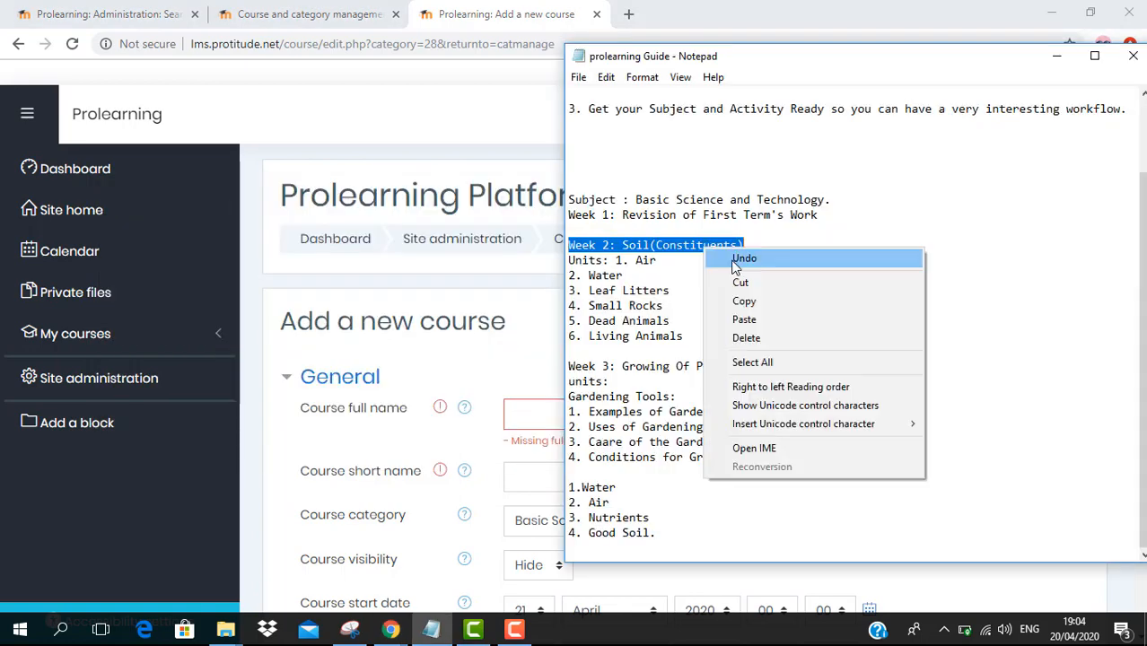
click(742, 299)
key(alt+Tab)
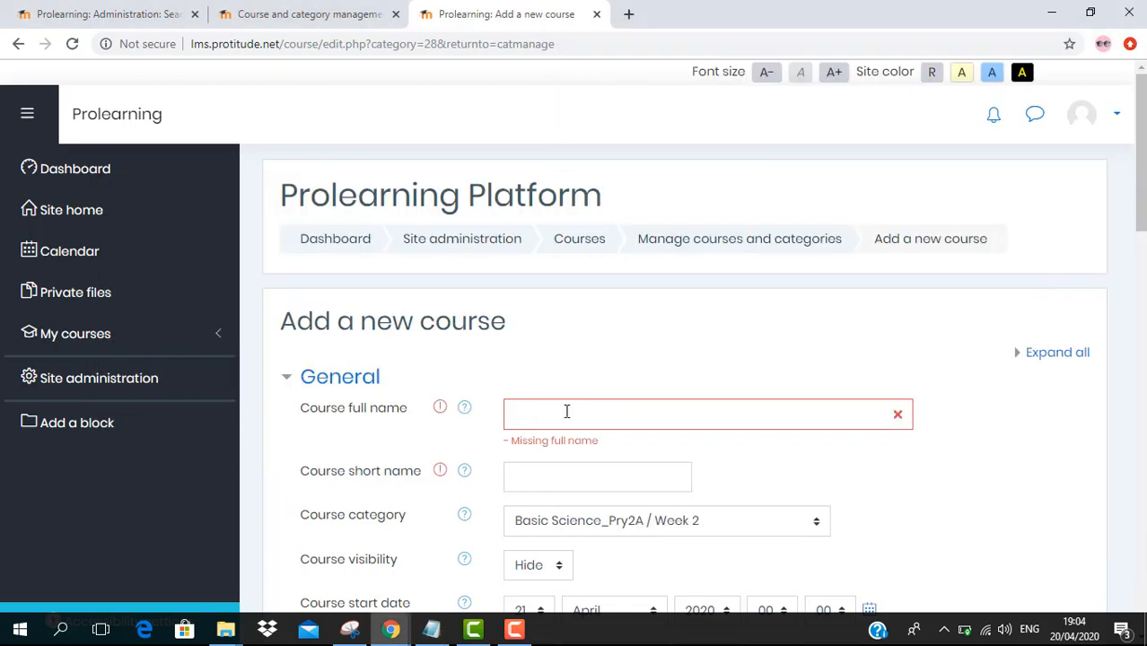
click(579, 411)
key(ctrl+v)
click(754, 440)
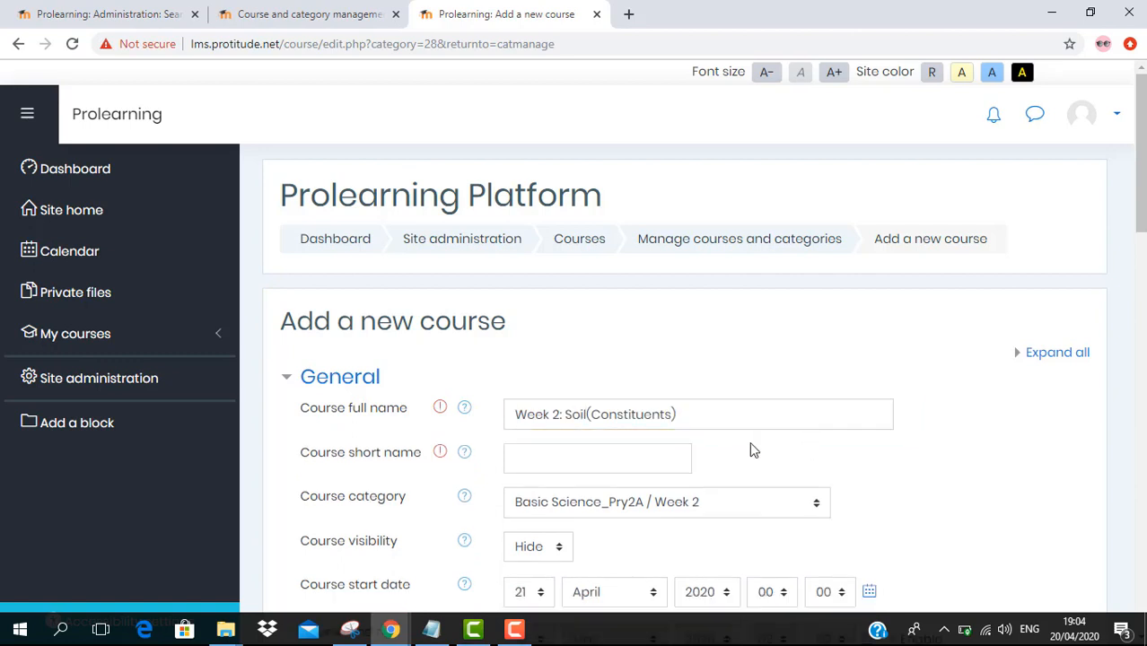
click(518, 462)
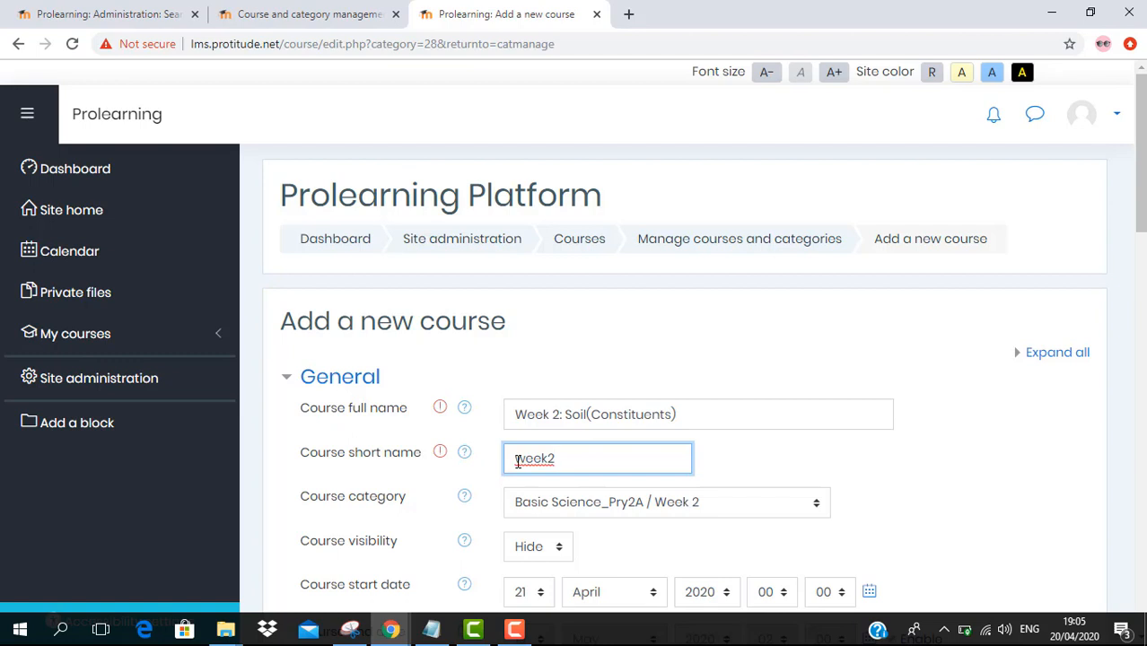
text(_A)
Set the course start date to 27 April 2020
scroll(612, 463, down, 1)
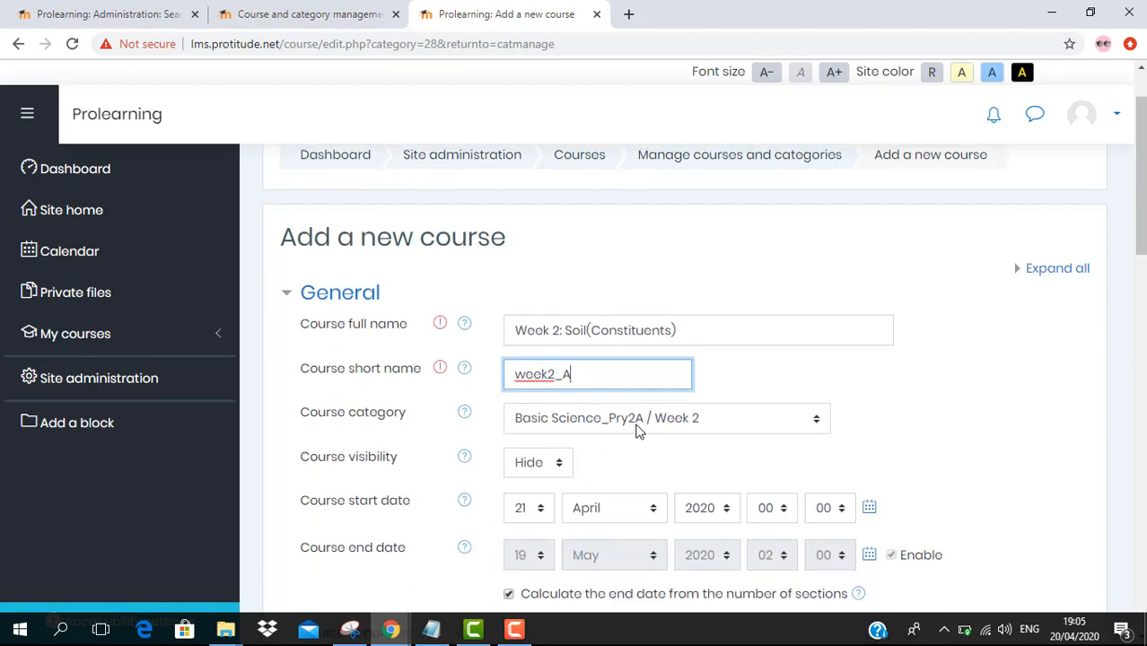
scroll(637, 431, down, 2)
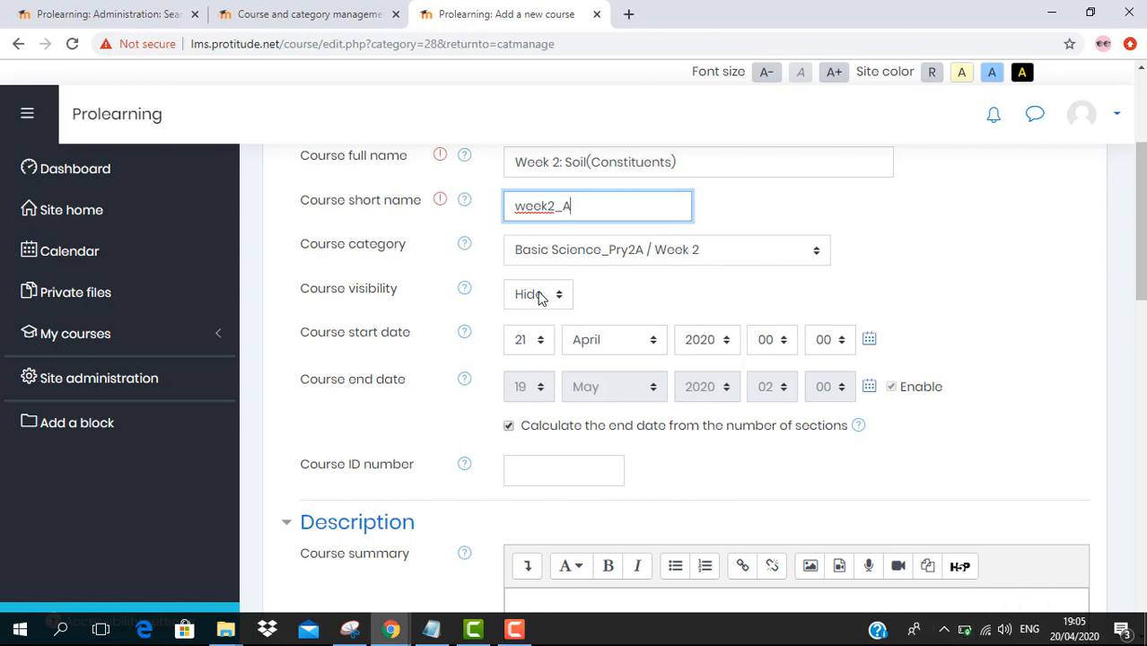
click(527, 350)
scroll(524, 297, down, 3)
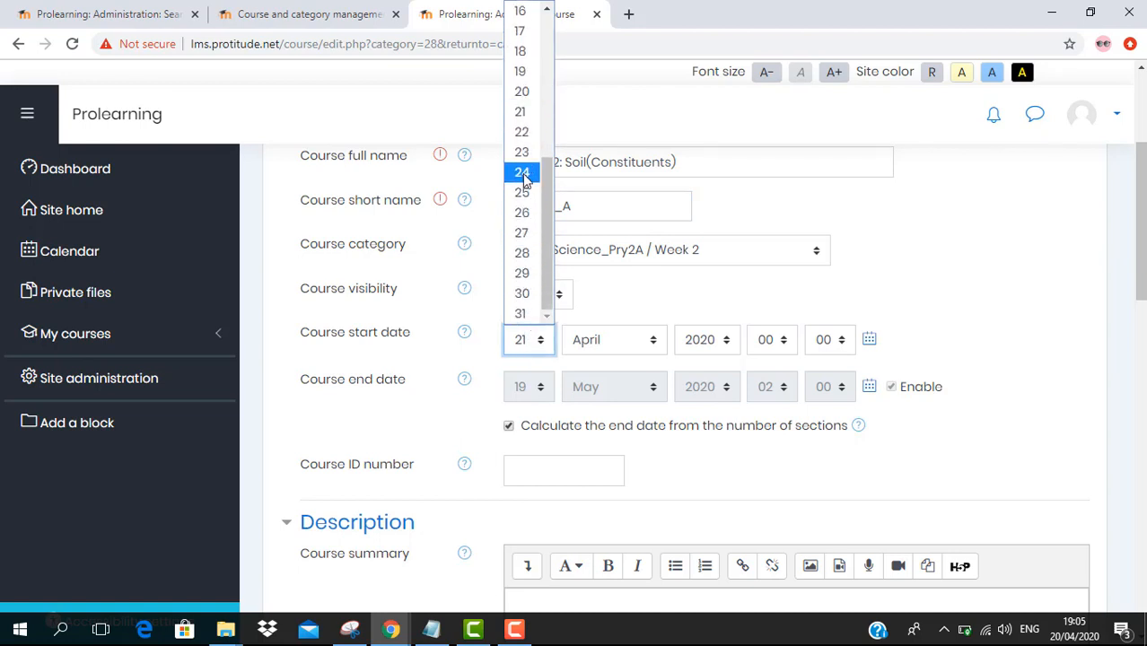
click(523, 172)
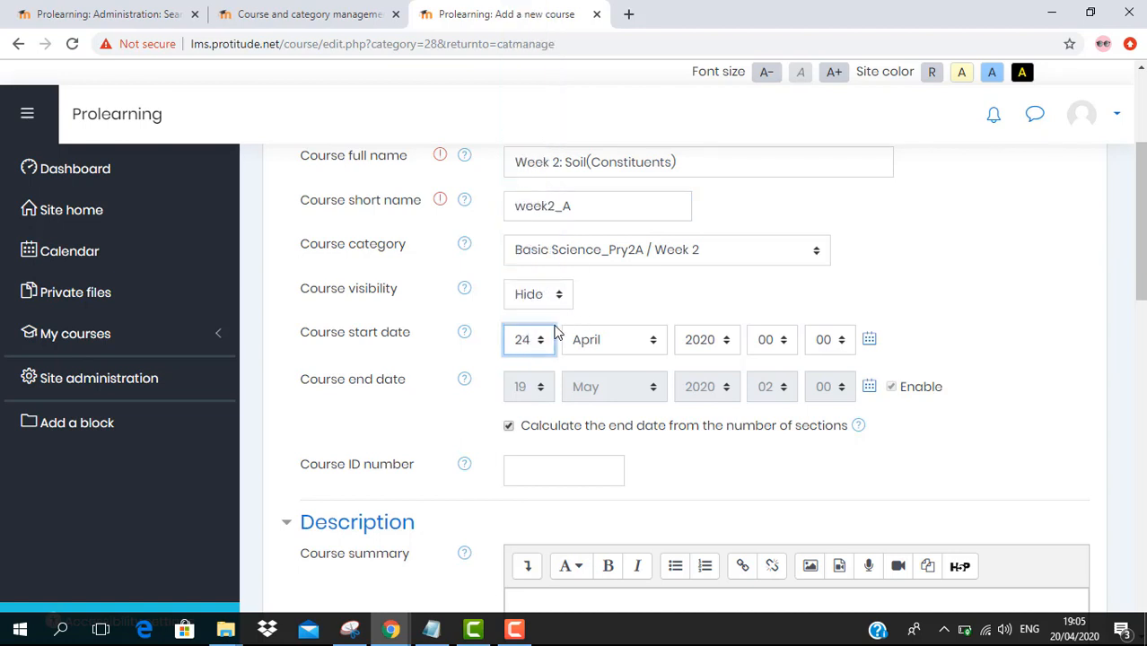
click(528, 341)
scroll(530, 242, down, 2)
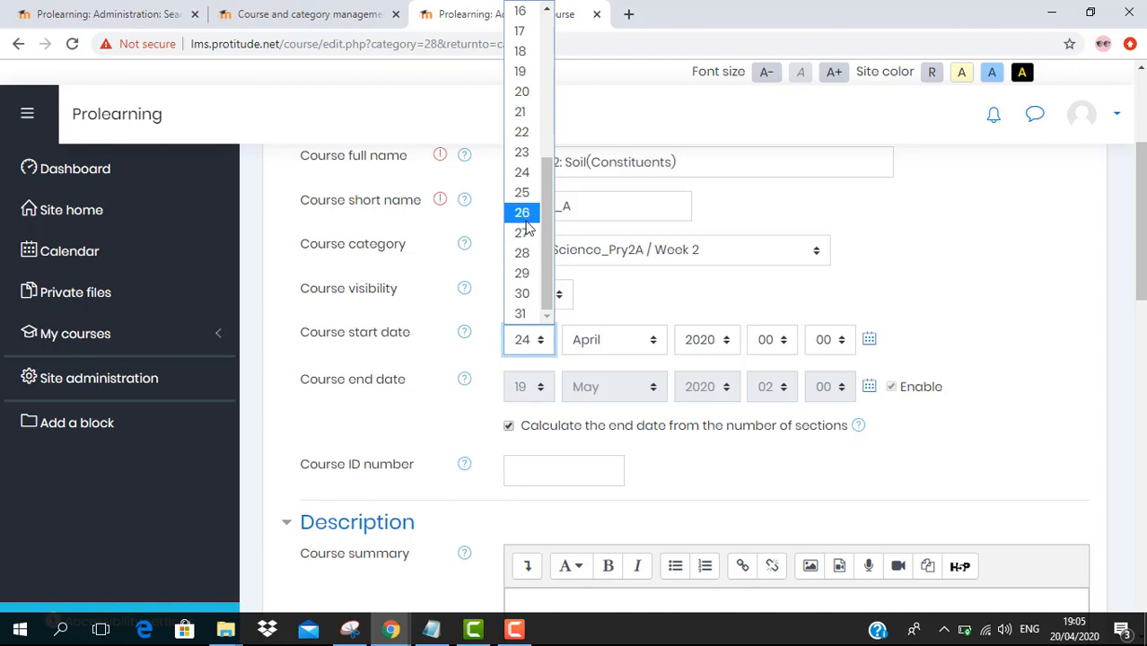
click(529, 233)
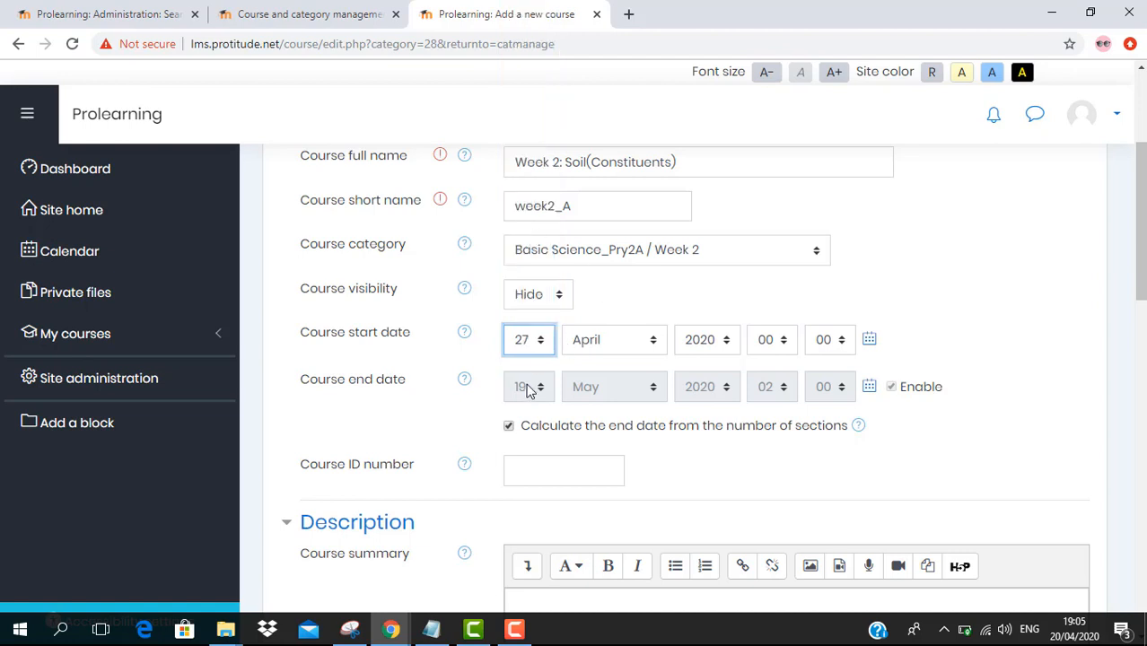
Turn off calculating the end date from the number of sections and set the course end date to 29 May 2020
click(509, 426)
click(532, 387)
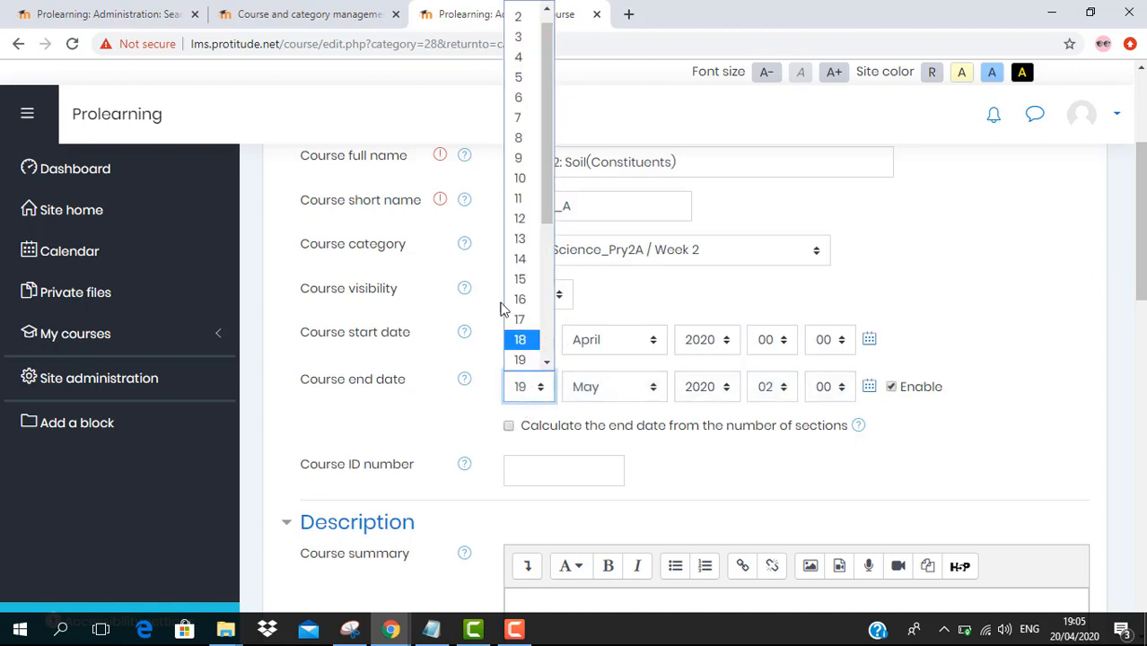
scroll(505, 308, down, 1)
scroll(508, 287, down, 1)
click(528, 221)
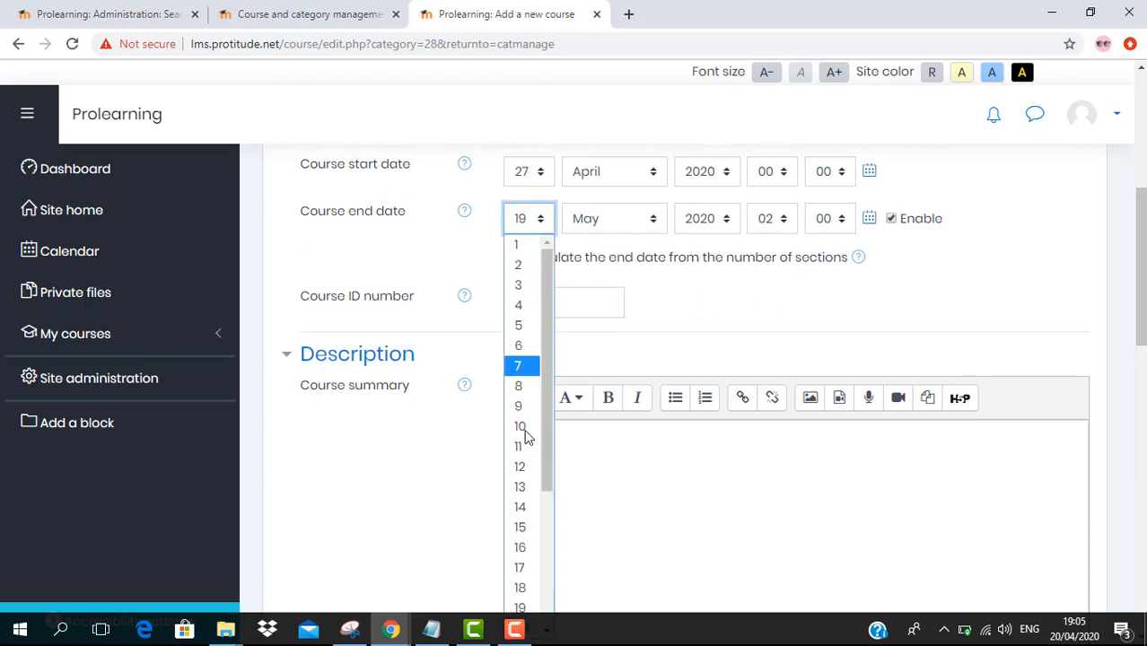
scroll(529, 524, down, 3)
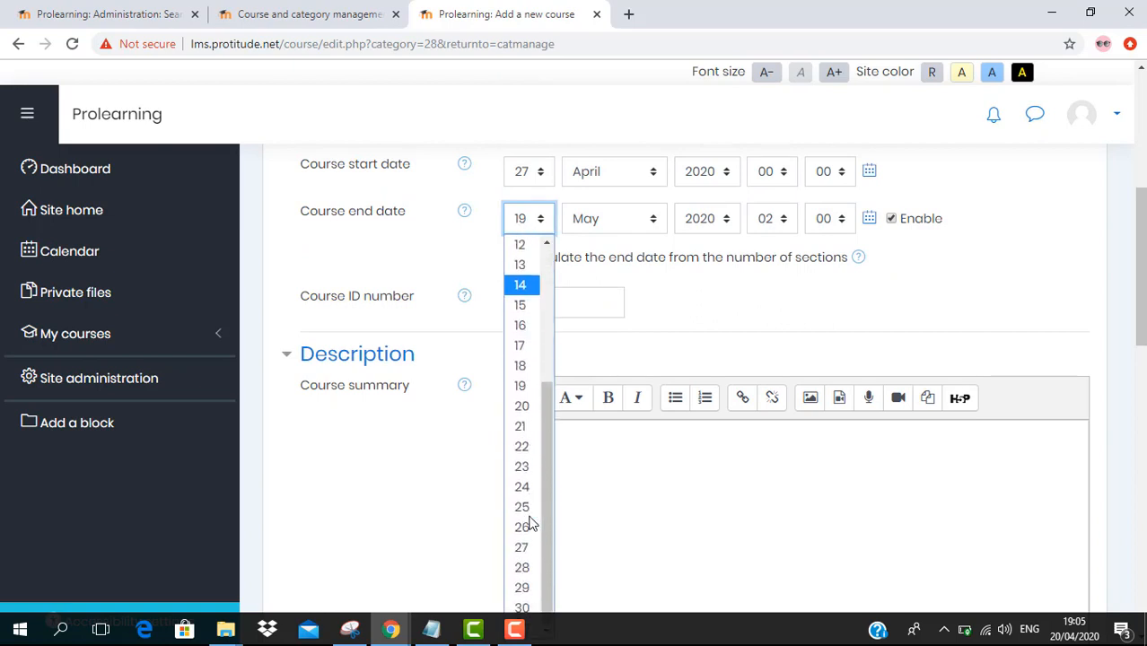
click(523, 588)
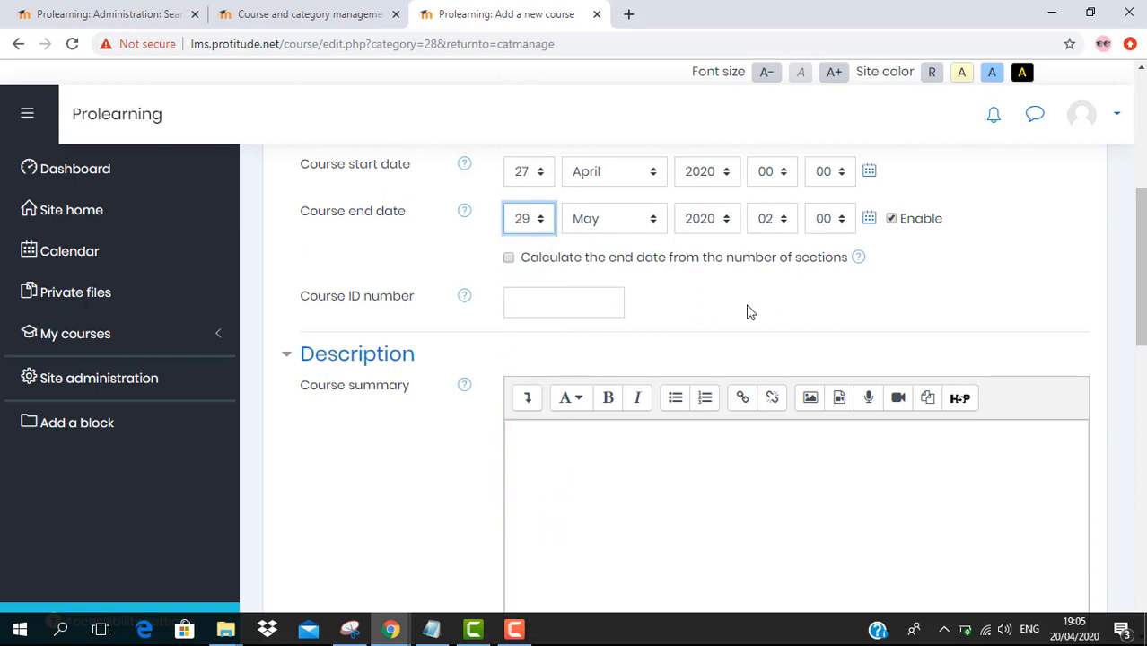
Check the weekdays around the course start date in the system's April 2020 calendar
scroll(746, 310, up, 2)
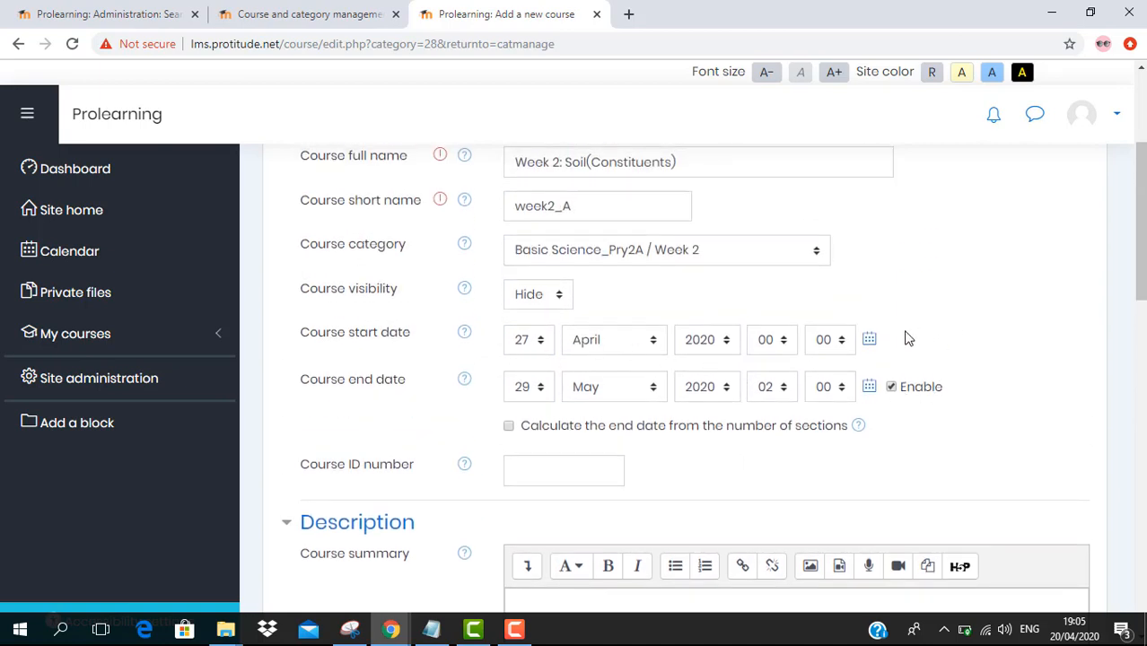
click(1084, 633)
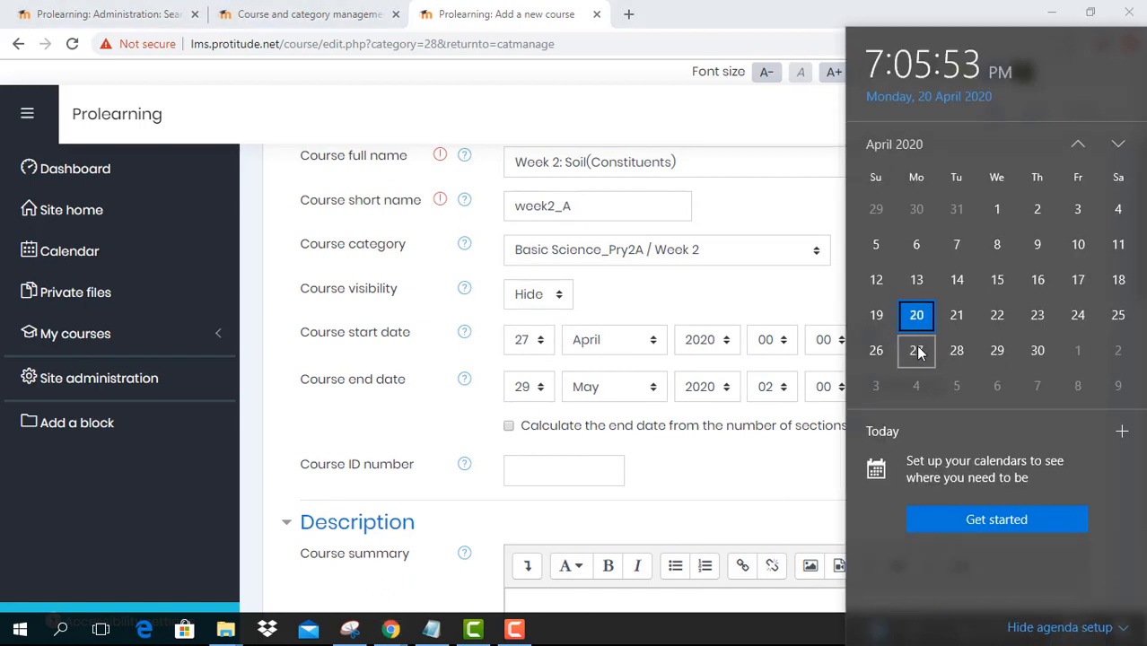
click(678, 302)
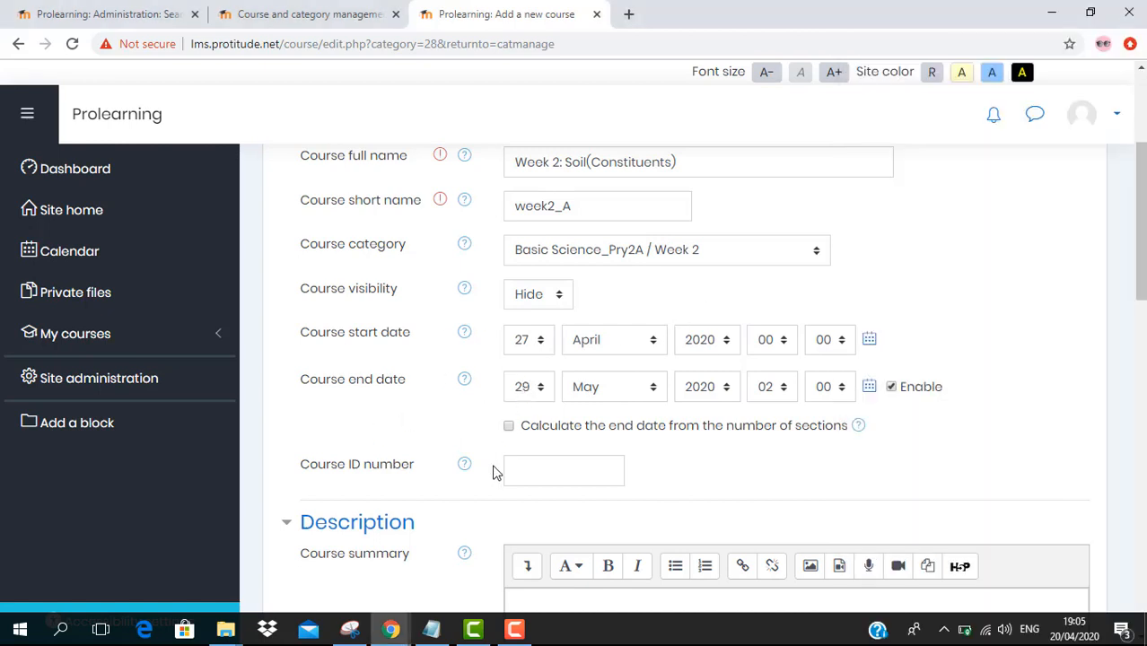
Leave the course summary and image empty and save the new Week 2 course
scroll(467, 453, down, 3)
scroll(405, 372, down, 4)
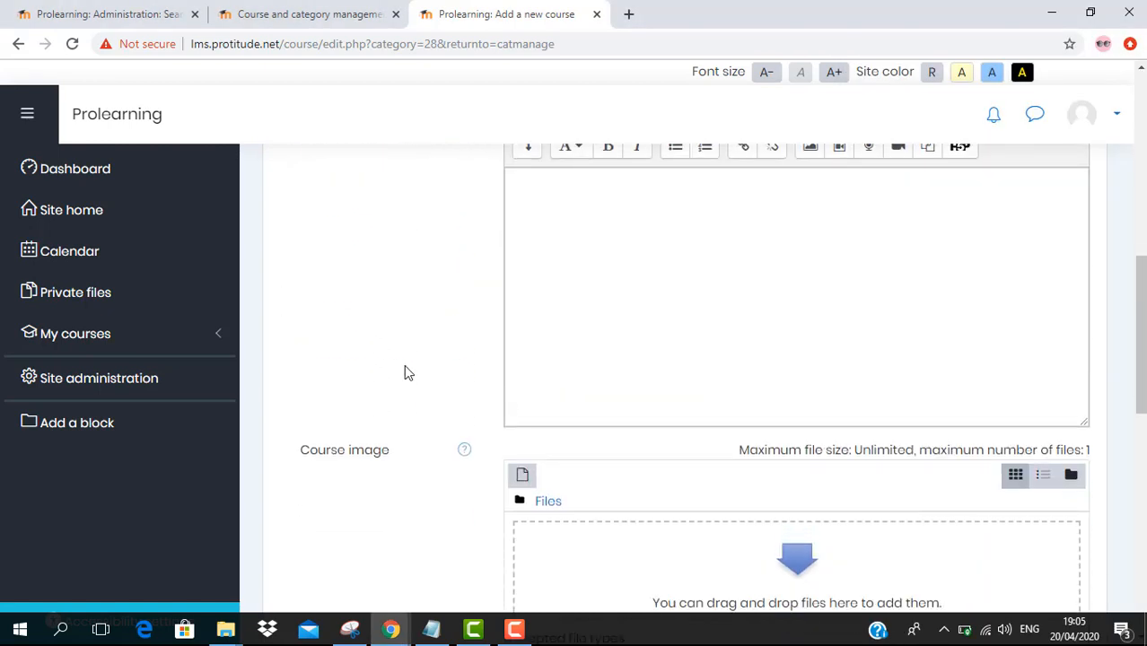
click(692, 261)
scroll(697, 418, down, 3)
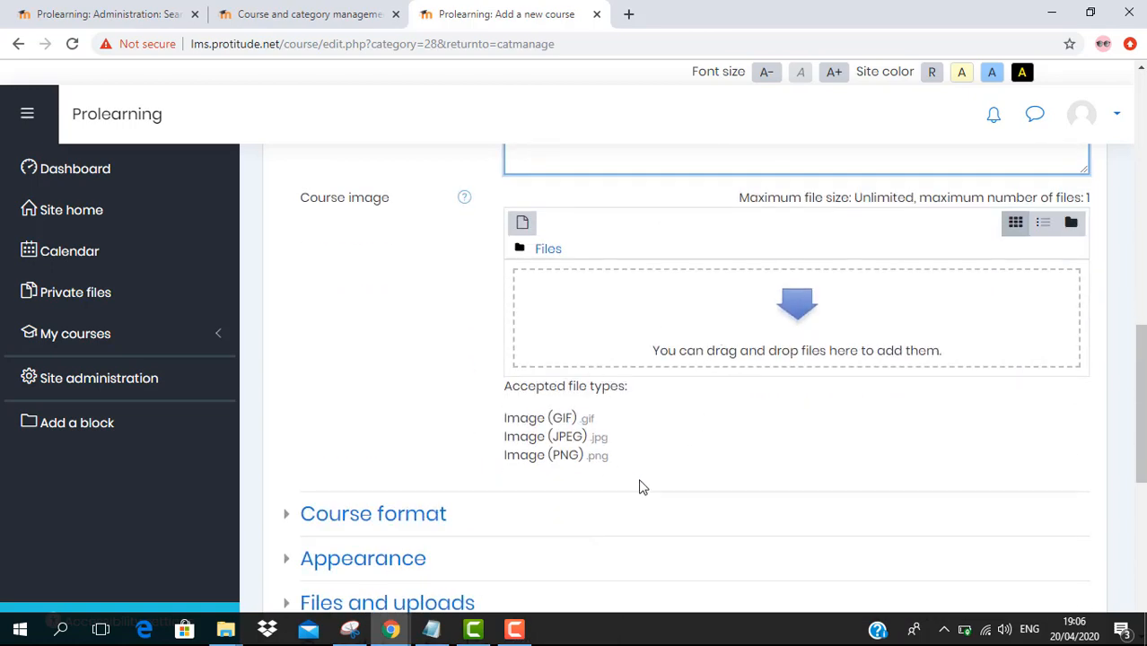
scroll(676, 459, down, 4)
click(698, 535)
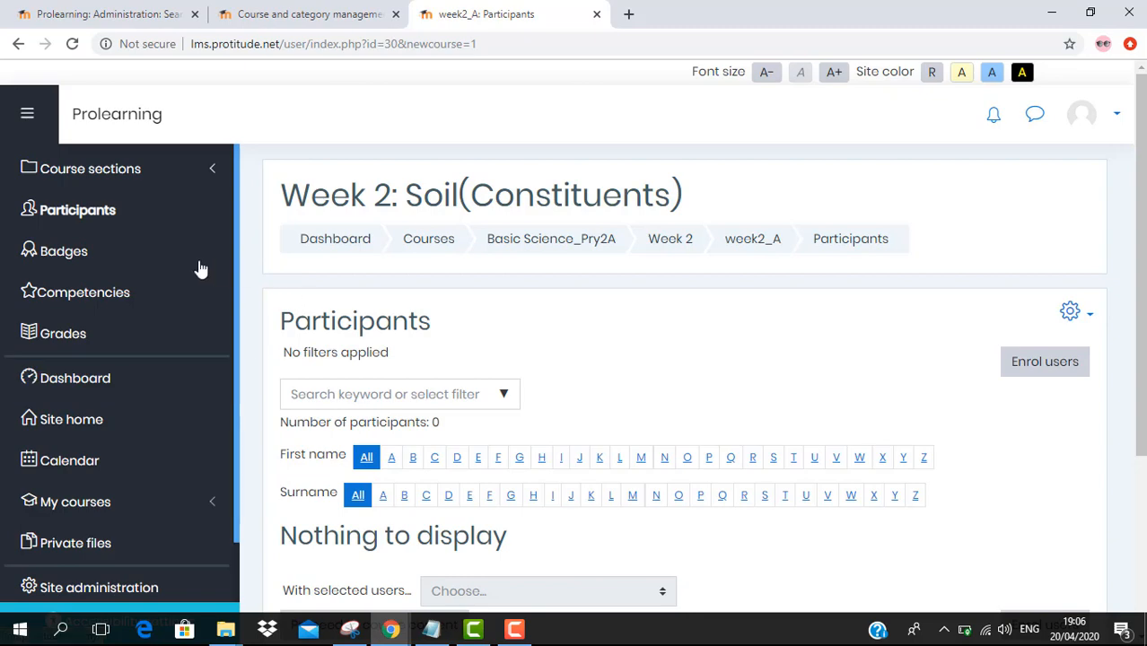
Enrol five users in the Week 2: Soil(Constituents) course with the Student role
click(1045, 361)
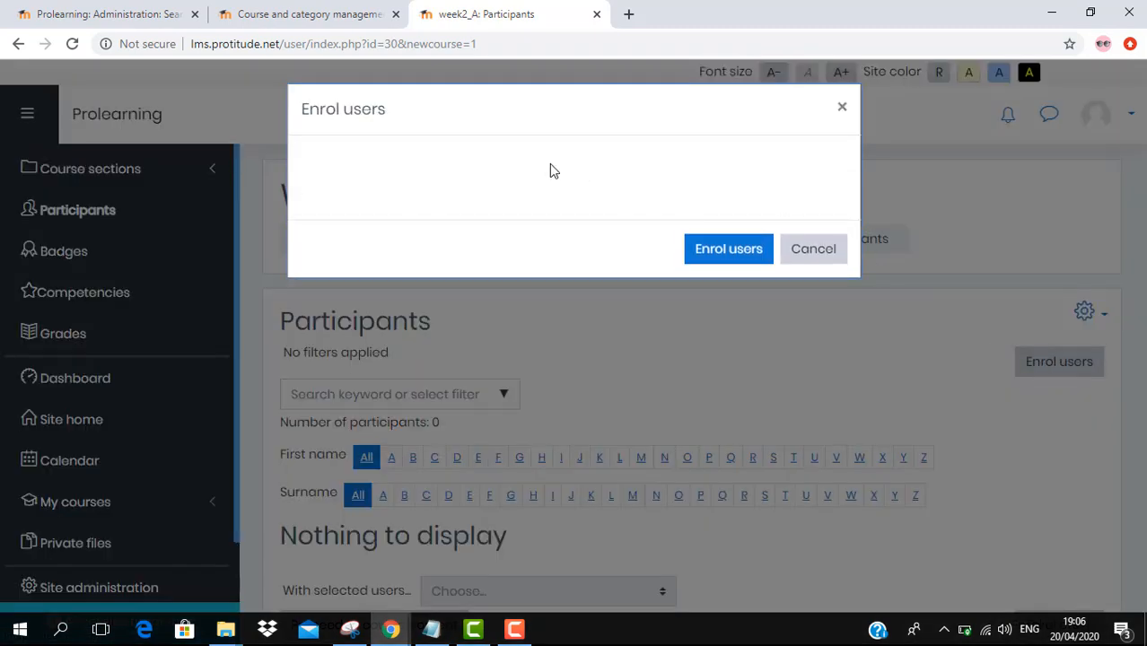
click(632, 239)
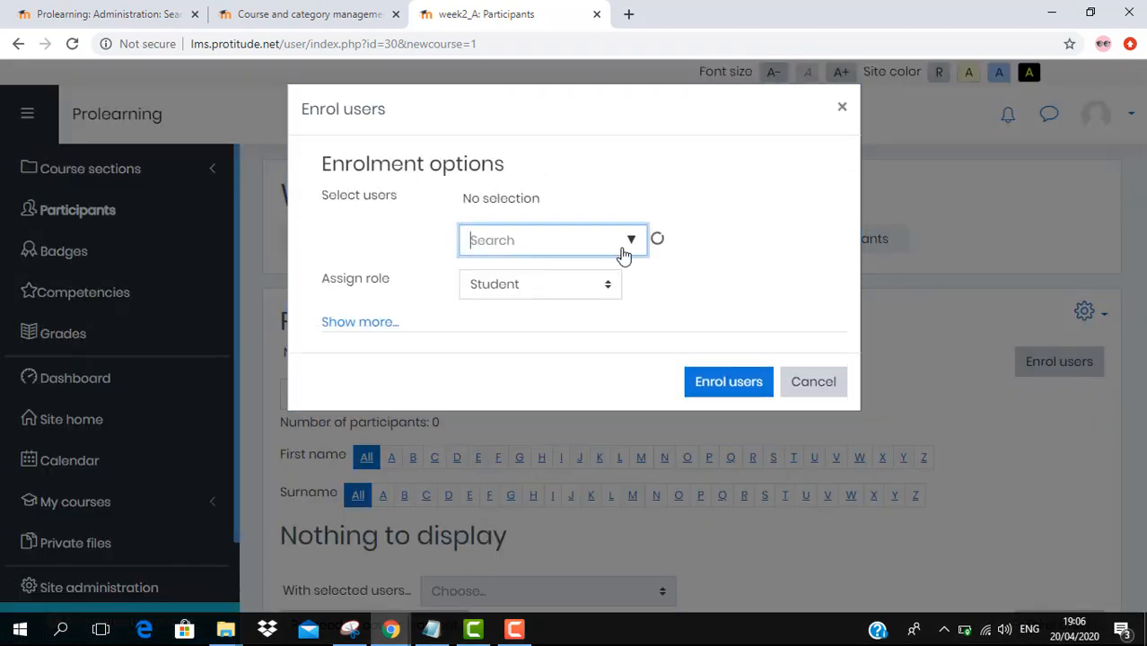
click(519, 275)
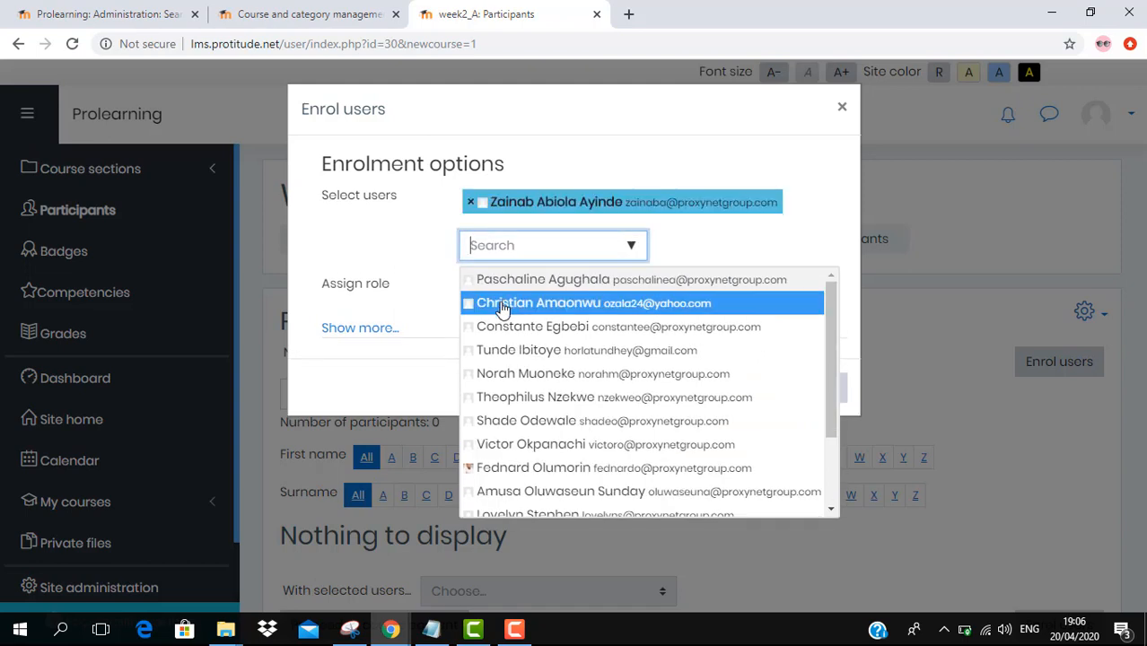
click(529, 284)
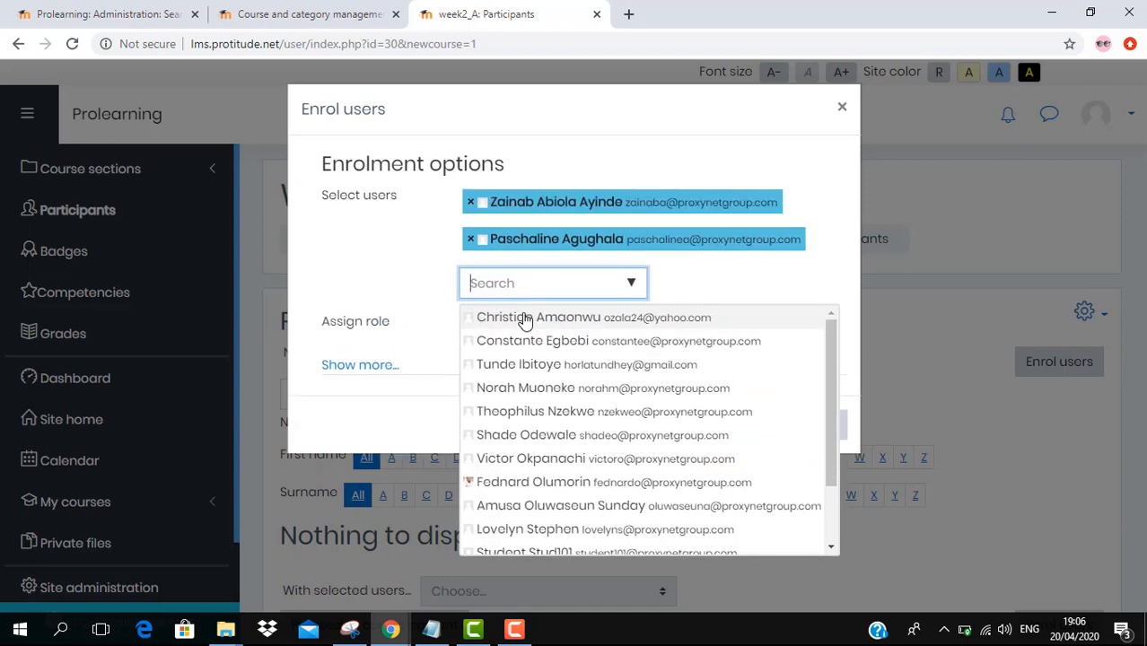
click(531, 363)
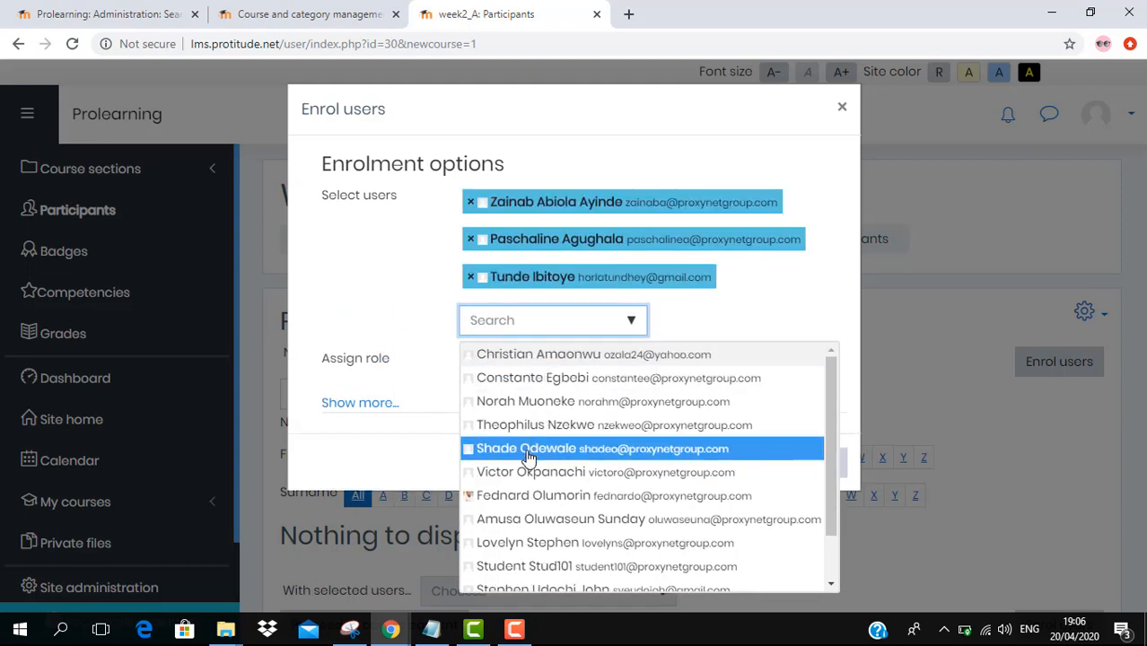
click(513, 496)
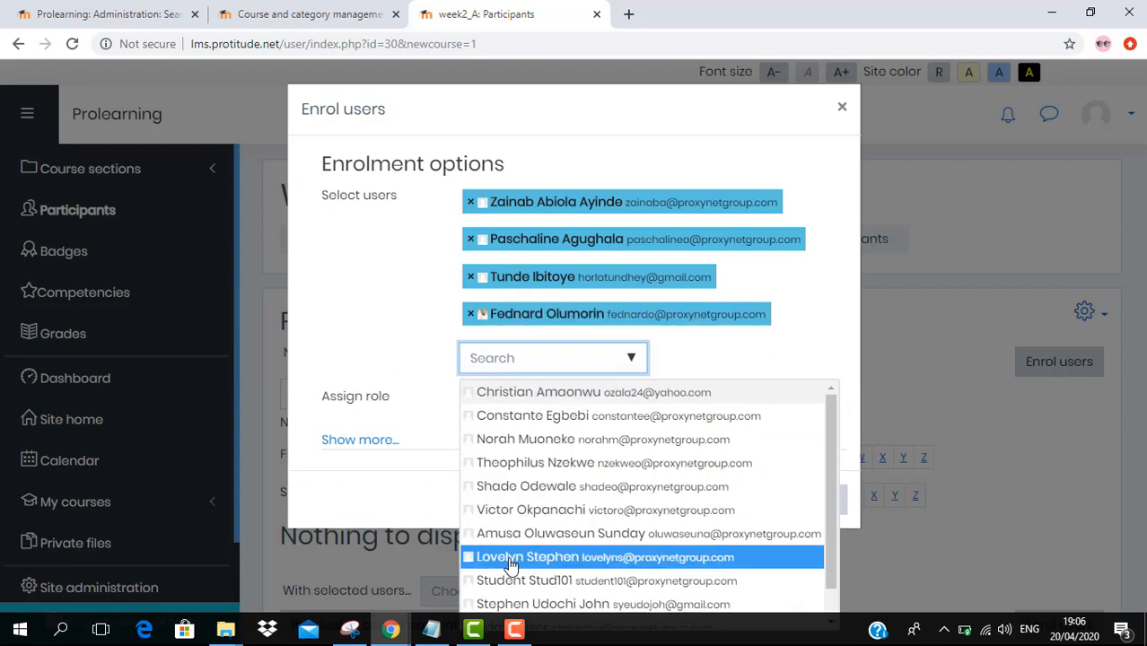
click(514, 463)
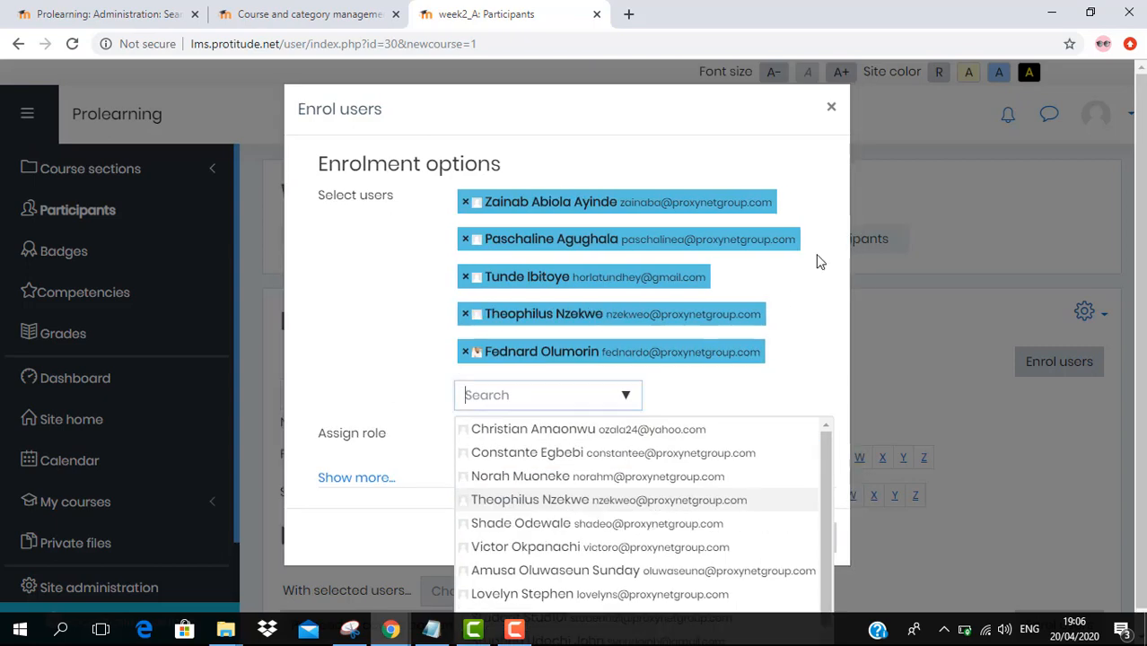
click(804, 279)
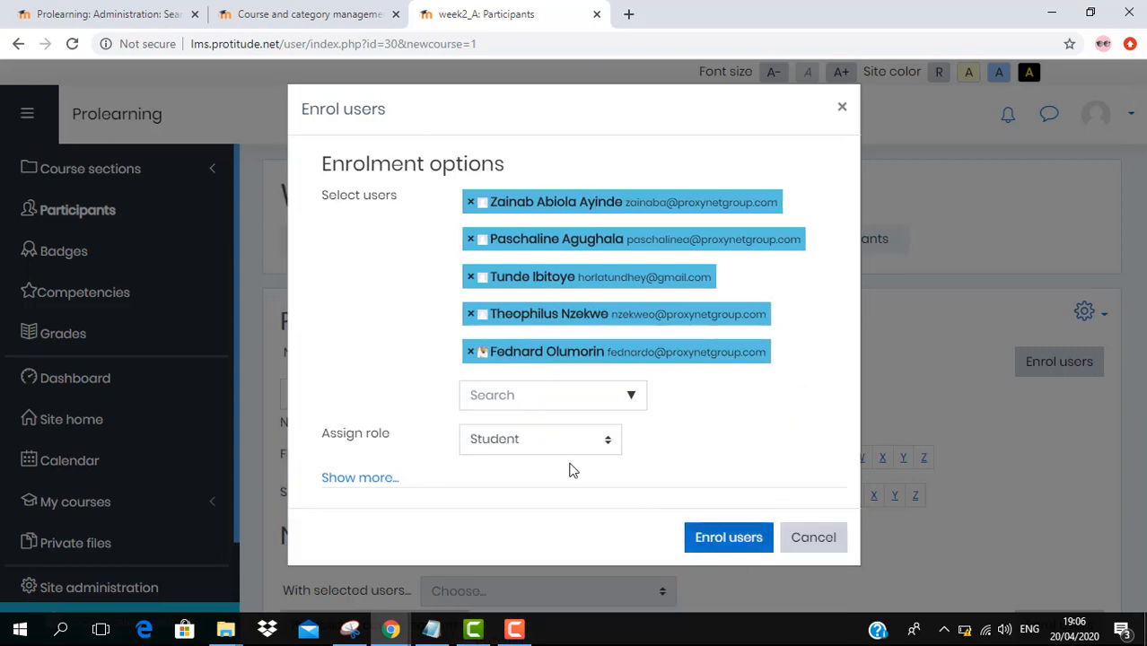
click(756, 538)
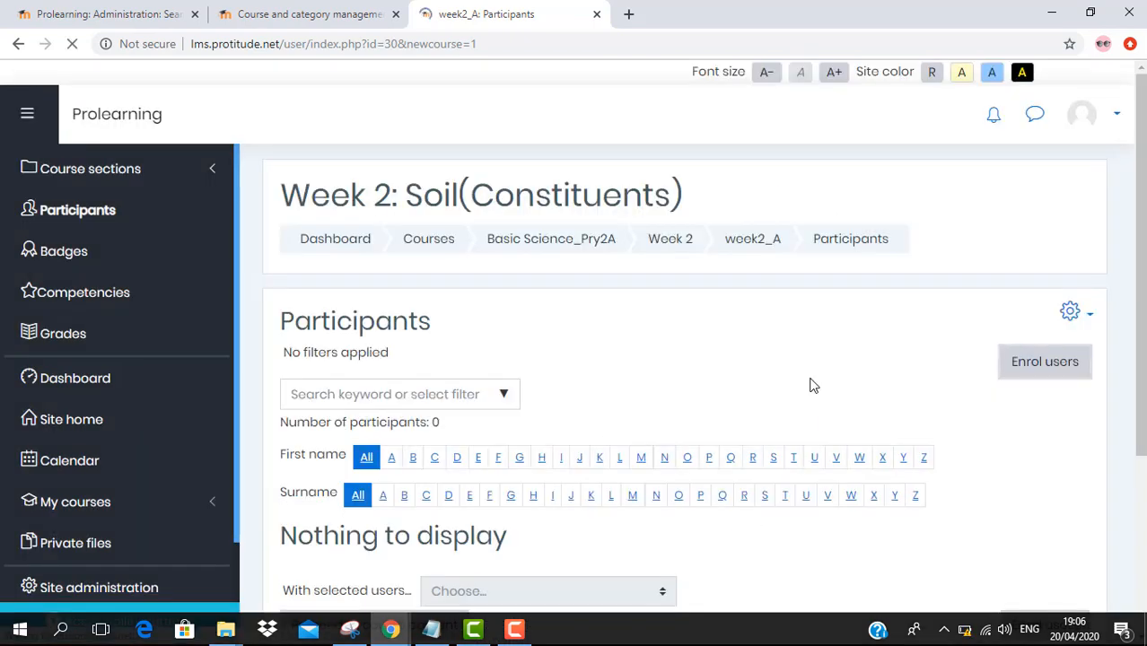
Review the course's enrolled participants and proceed to the course content
scroll(707, 383, down, 2)
scroll(682, 383, down, 1)
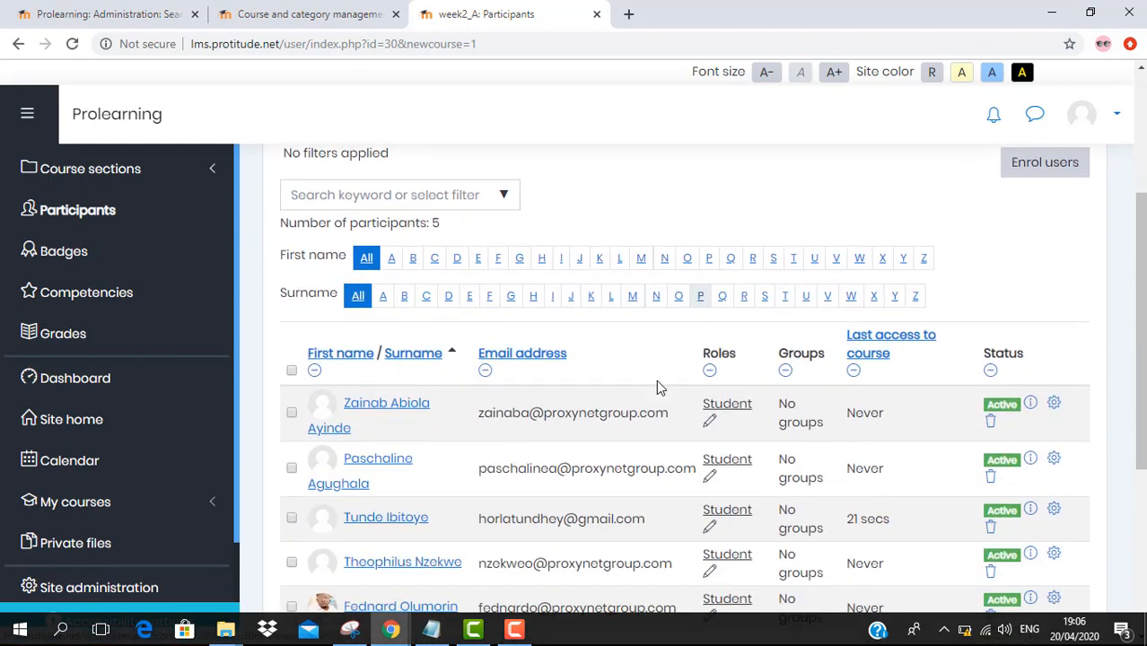
scroll(774, 285, up, 2)
scroll(754, 300, down, 4)
scroll(734, 319, down, 2)
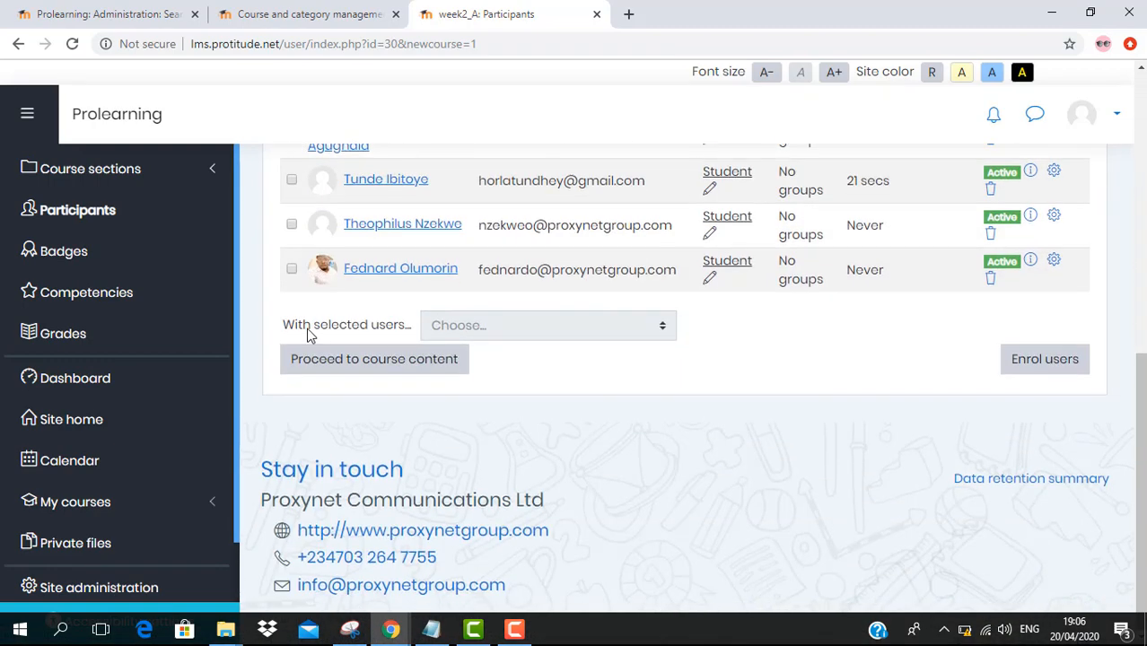
click(371, 374)
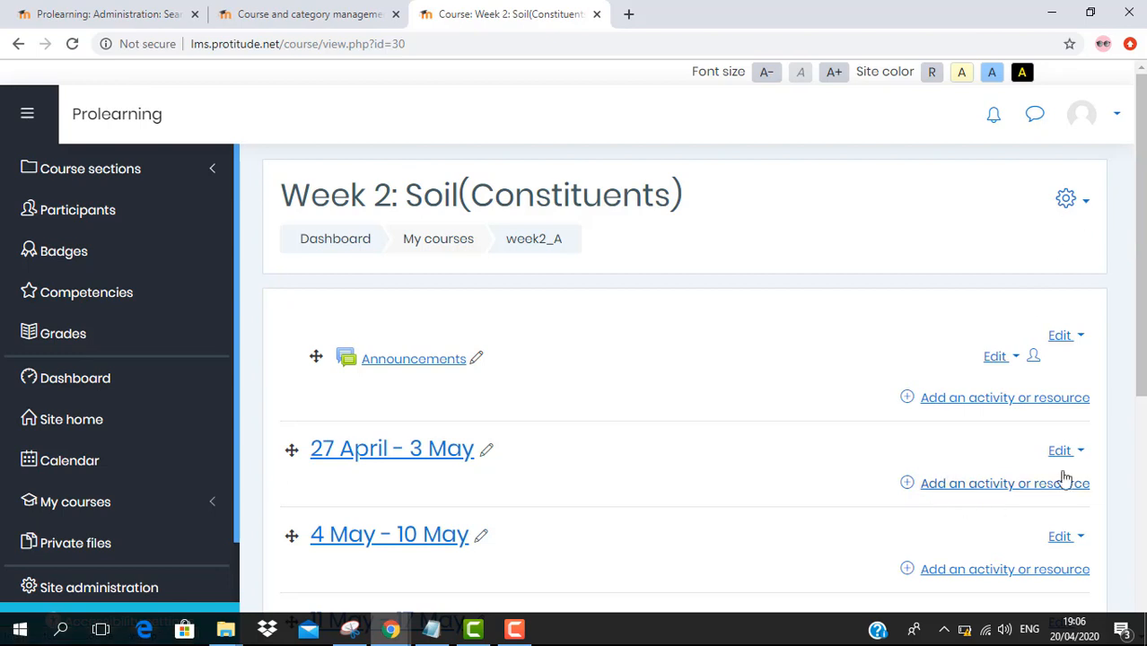
View the activities and resources available for the 27 April - 3 May section without adding one, and look over the weekly sections
click(1006, 484)
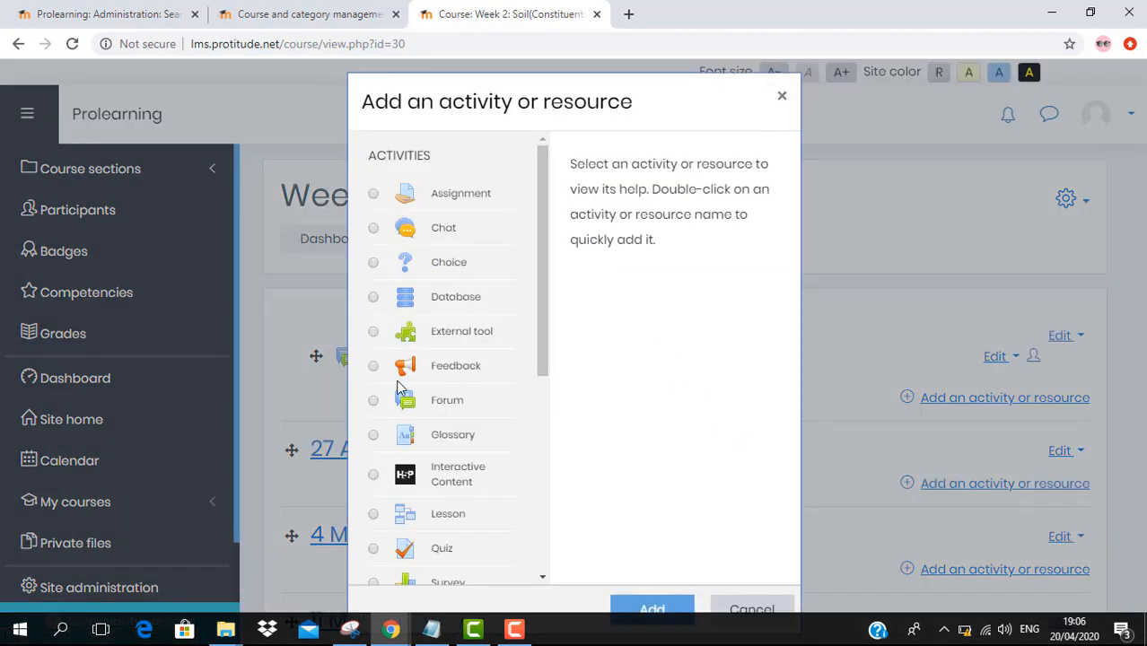
click(726, 605)
scroll(927, 249, down, 4)
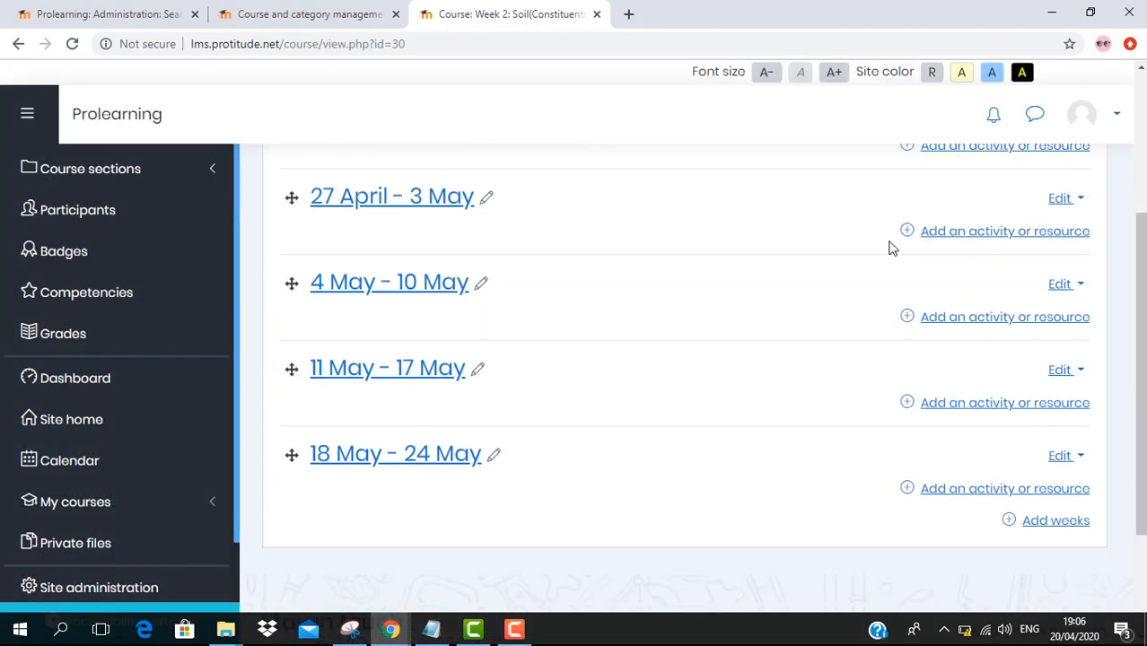
mouse_move(519, 632)
scroll(608, 579, up, 3)
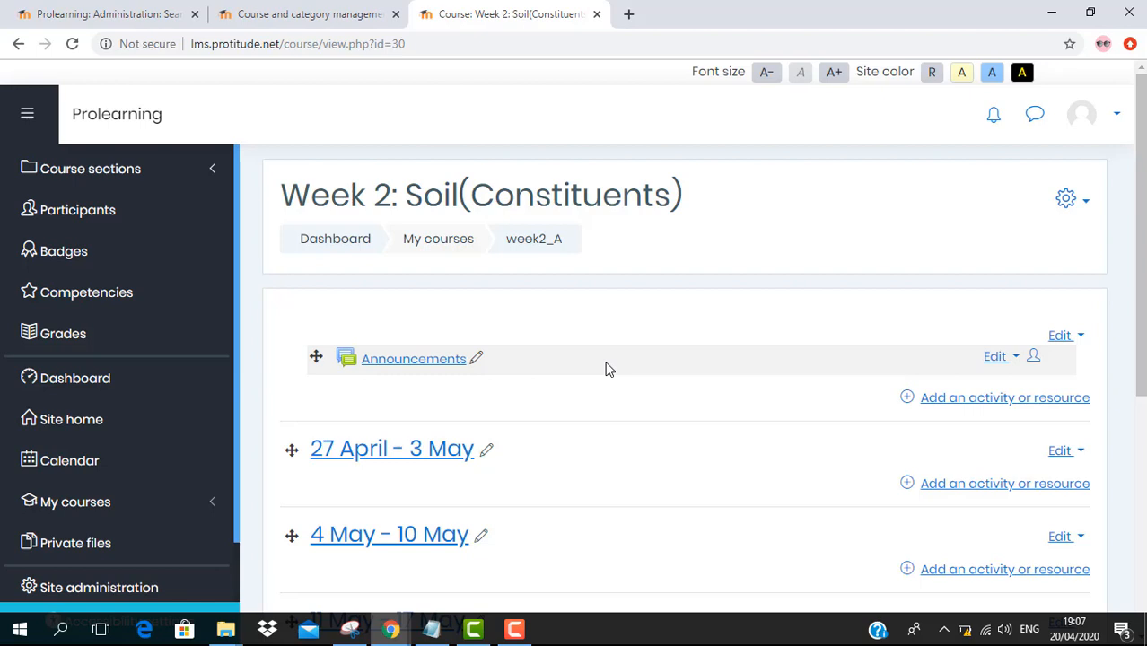
click(514, 628)
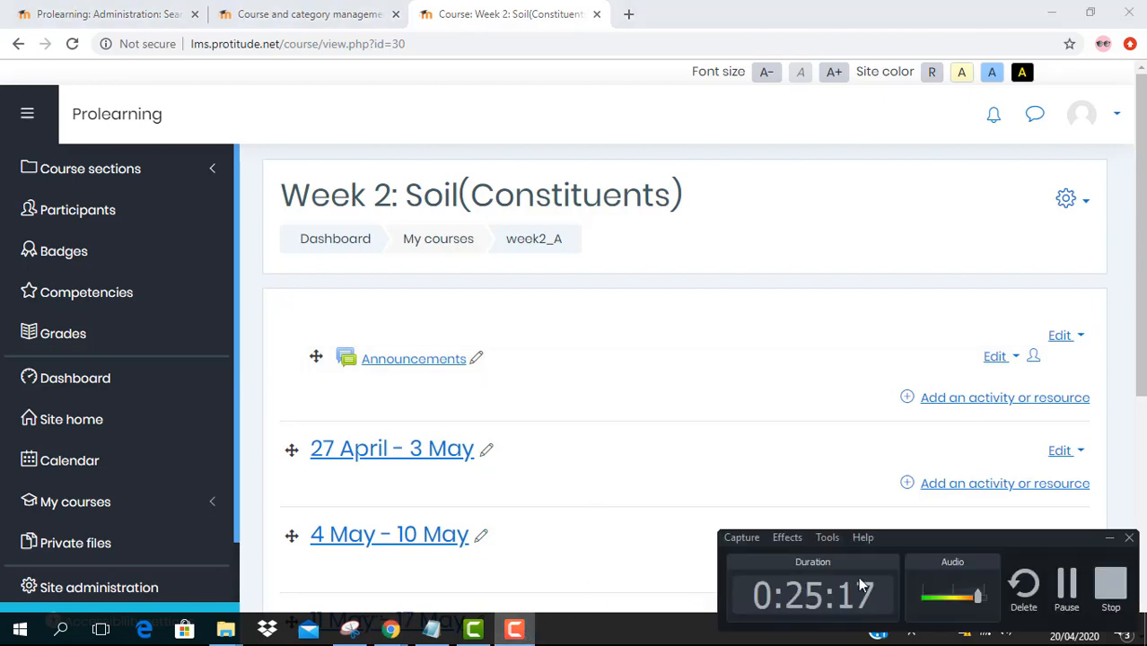